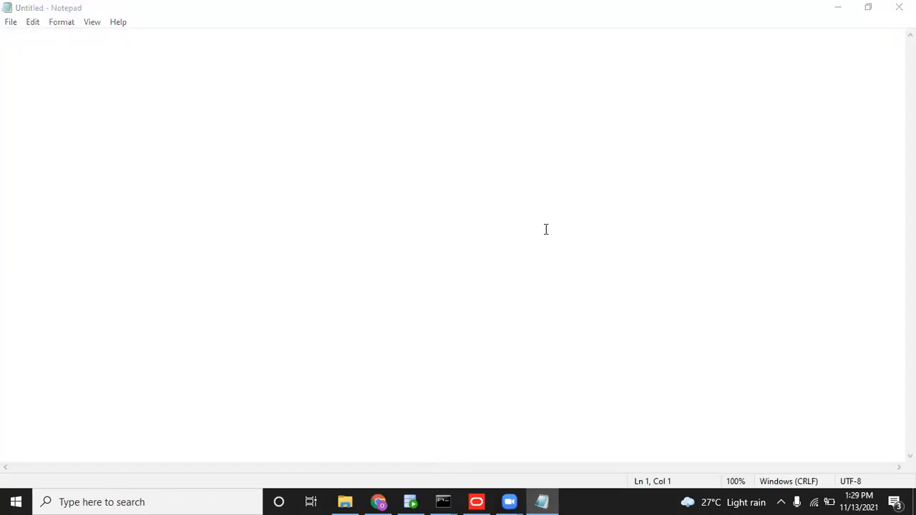
Add two blank lines at the top of the untitled Notepad note, then return to the Administration Tool.
{"action": "left_click", "coordinate": [476, 157]}
{"action": "key", "text": "Return"}
{"action": "key", "text": "Return"}
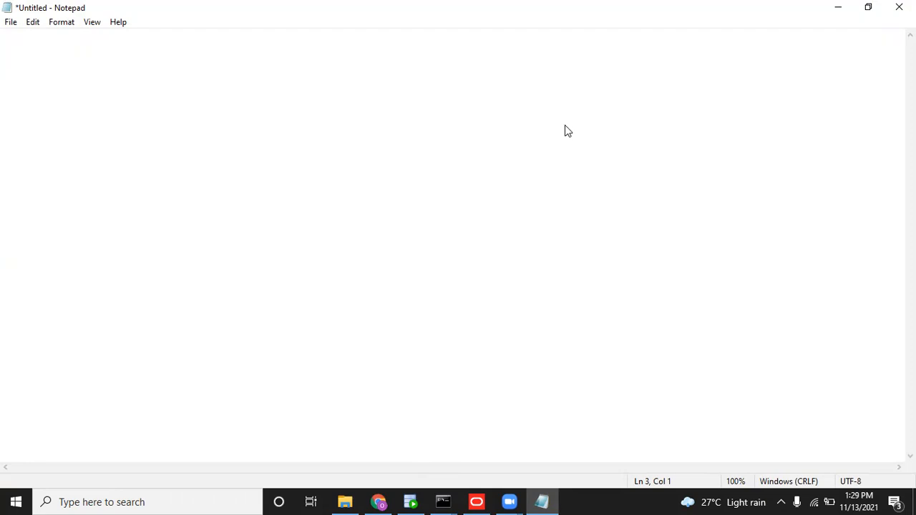
{"action": "key", "text": "alt+Tab"}
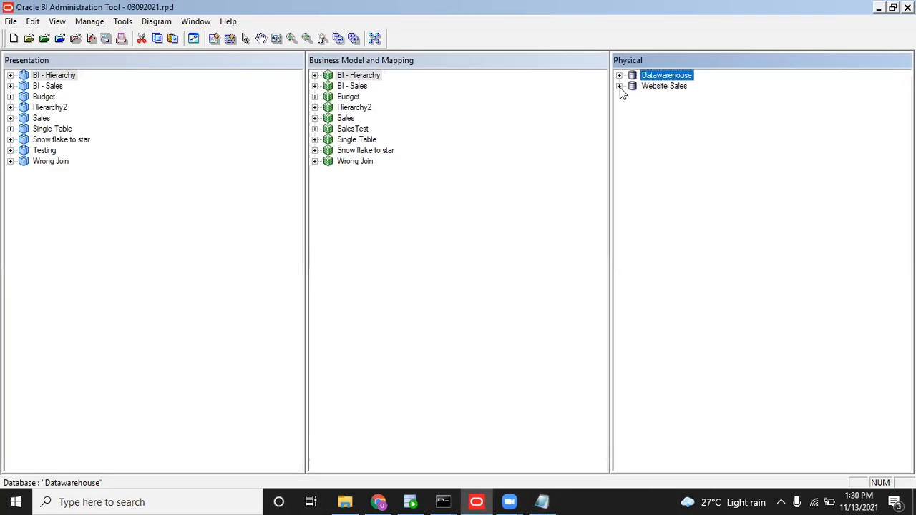
Expand the BISAMPLE schemas under both the Datawarehouse and Website Sales physical databases.
{"action": "left_click", "coordinate": [618, 76]}
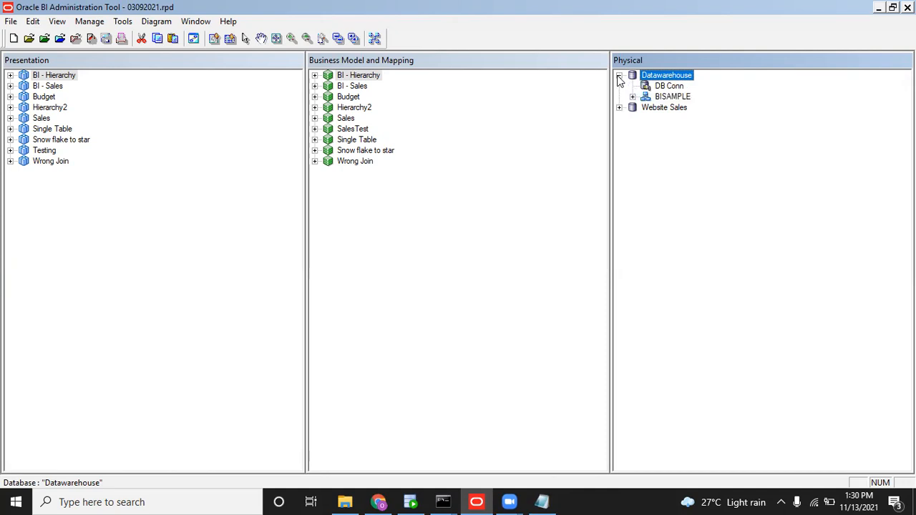
{"action": "left_click", "coordinate": [632, 96]}
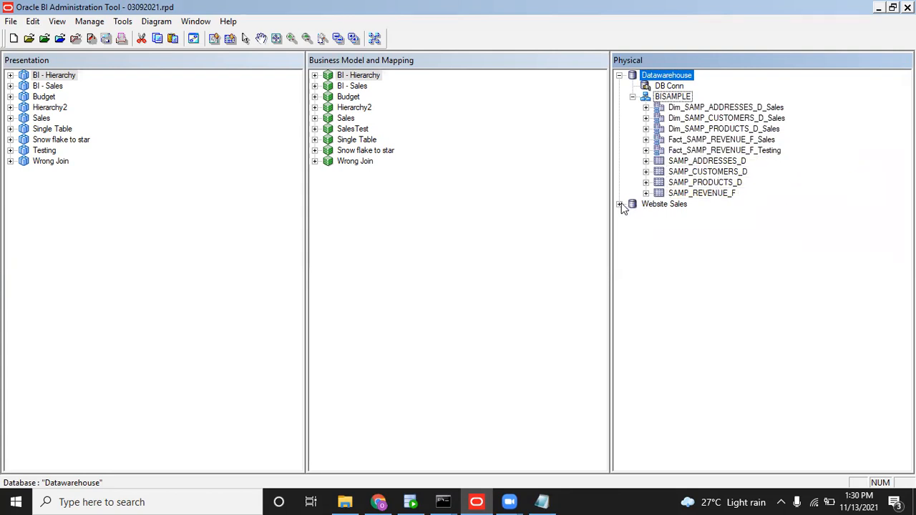
{"action": "left_click", "coordinate": [619, 205]}
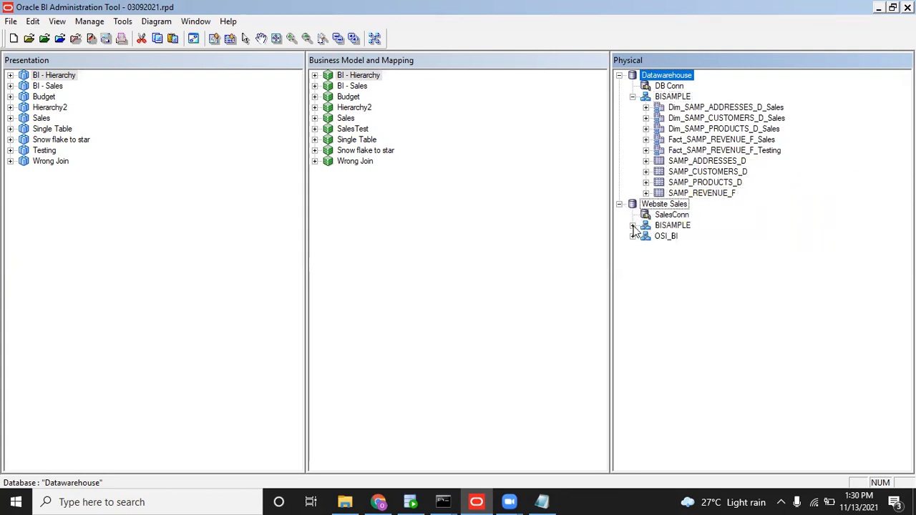
{"action": "left_click", "coordinate": [633, 226]}
Open a physical diagram showing only the SAMP_REVENUE_F and SAMP_TIME_DAY_D tables.
{"action": "left_click", "coordinate": [702, 237]}
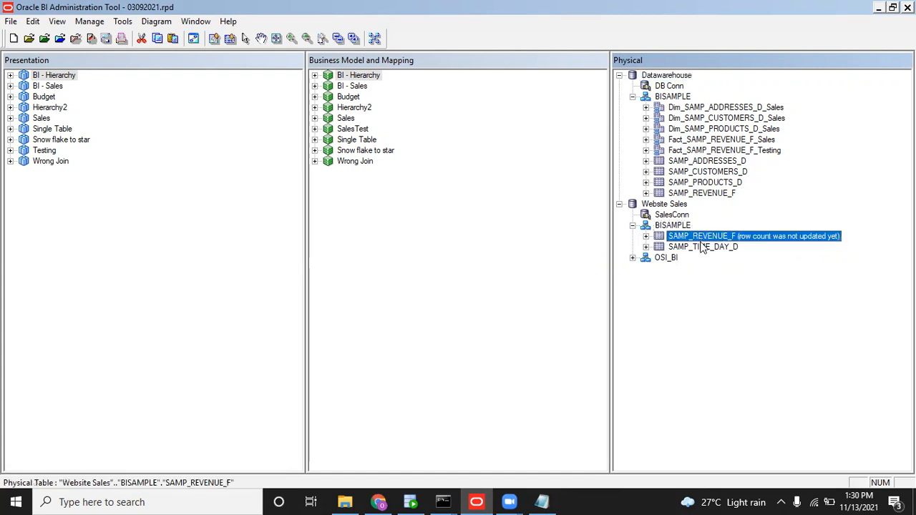
{"action": "left_click", "coordinate": [703, 247], "text": "ctrl"}
{"action": "right_click", "coordinate": [703, 247]}
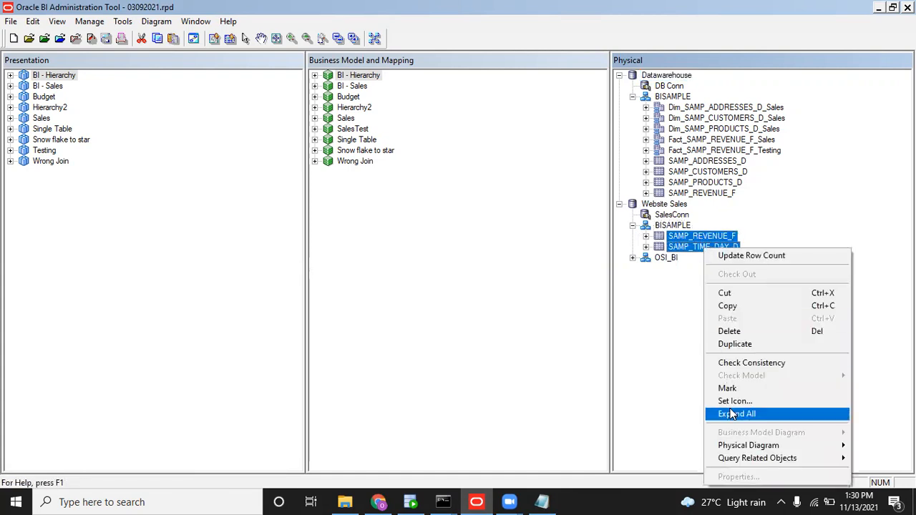
{"action": "mouse_move", "coordinate": [737, 447]}
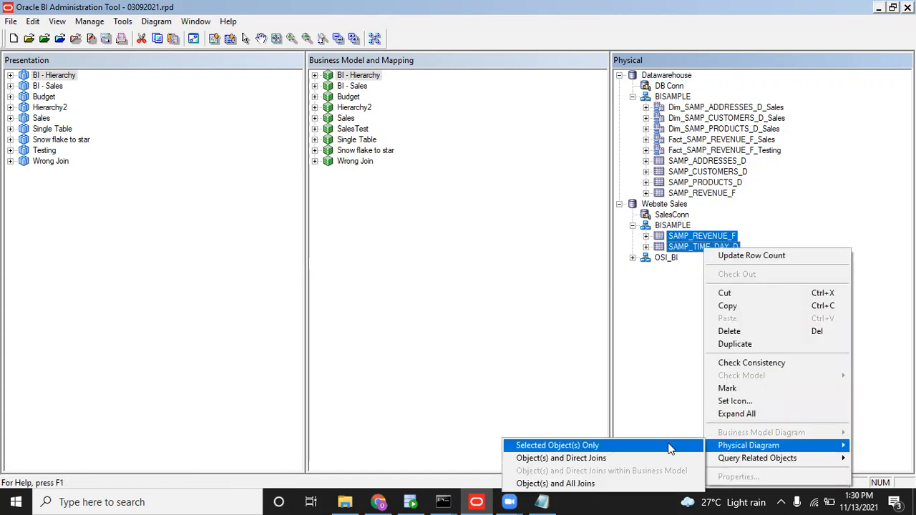
{"action": "left_click", "coordinate": [670, 447]}
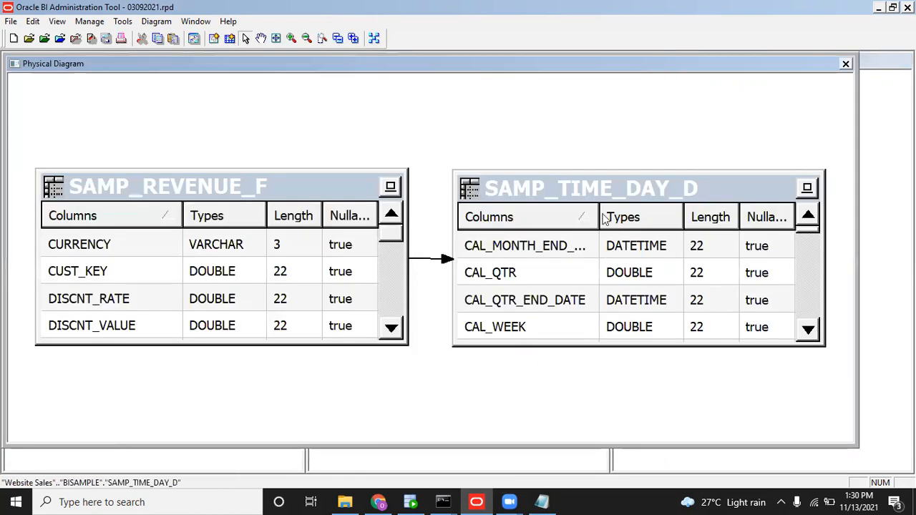
Inspect the CALENDAR_DATE to ORDER_DAY_DT foreign key unchanged, then close the diagram.
{"action": "double_click", "coordinate": [433, 261]}
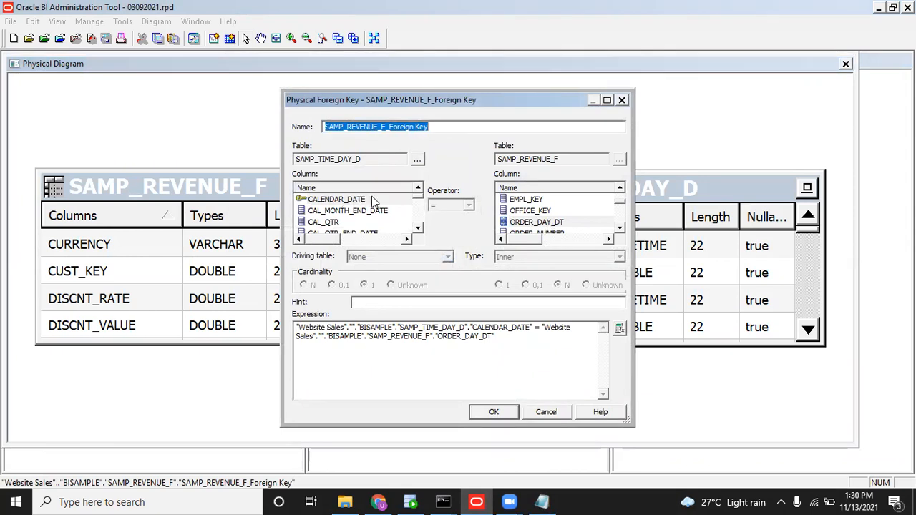
{"action": "left_click", "coordinate": [548, 414]}
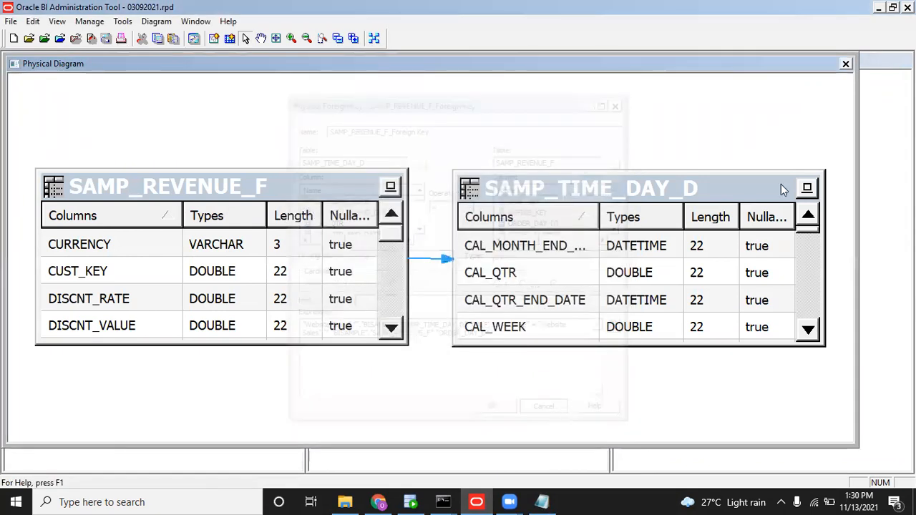
{"action": "left_click", "coordinate": [846, 63]}
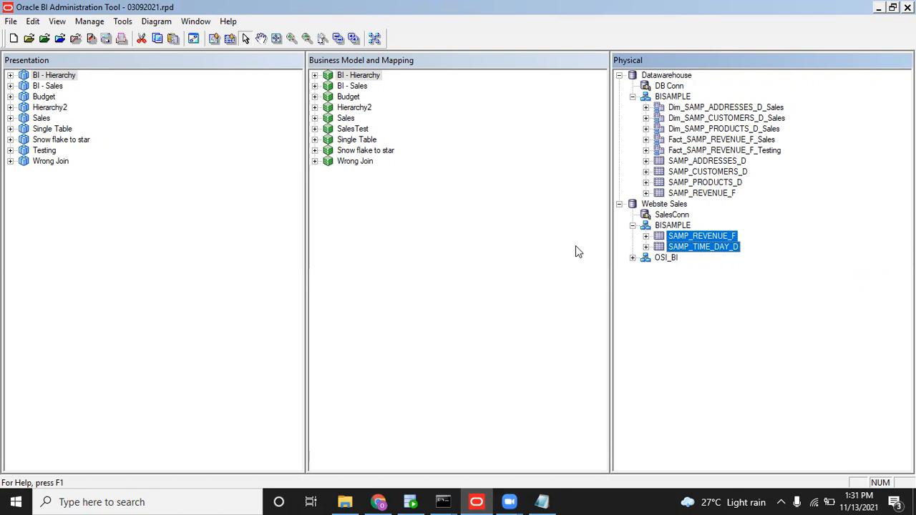
{"action": "left_click", "coordinate": [691, 250]}
{"action": "left_click", "coordinate": [691, 250]}
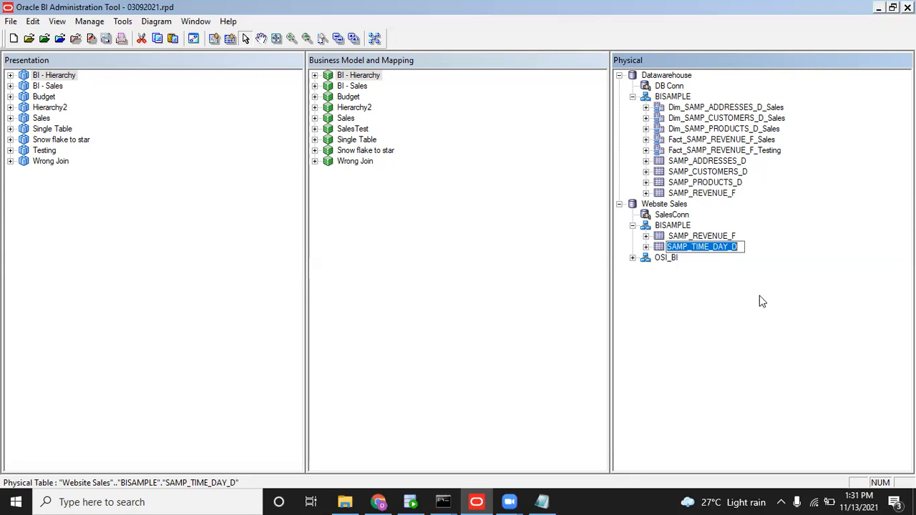
{"action": "left_click", "coordinate": [715, 268]}
{"action": "left_click", "coordinate": [701, 248]}
{"action": "right_click", "coordinate": [701, 248]}
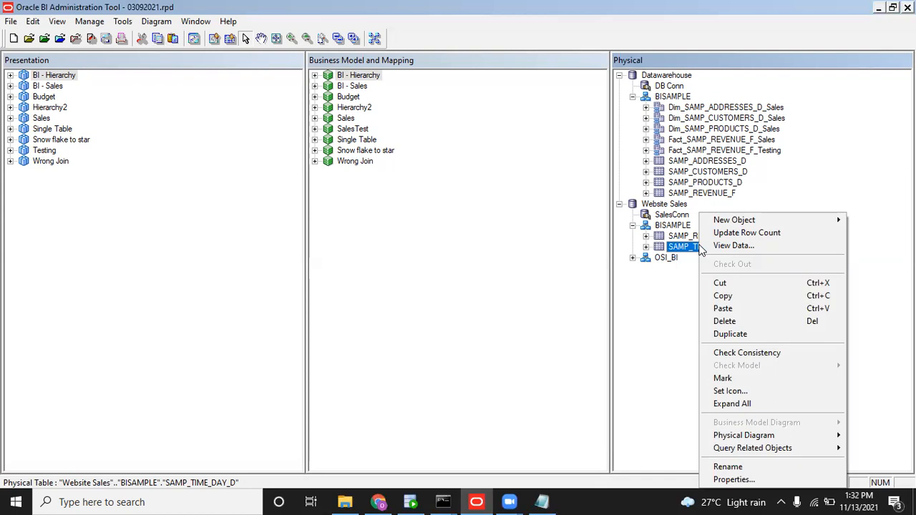
{"action": "left_click", "coordinate": [503, 380]}
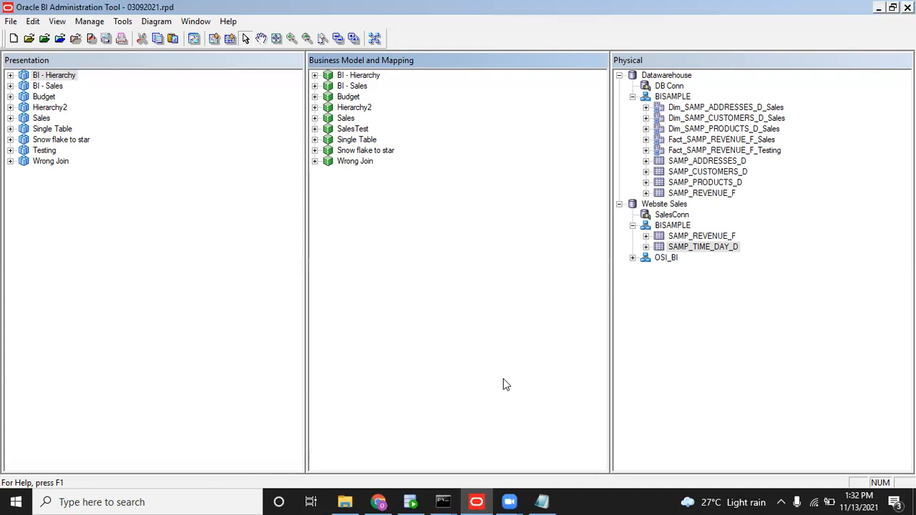
{"action": "left_click", "coordinate": [703, 248]}
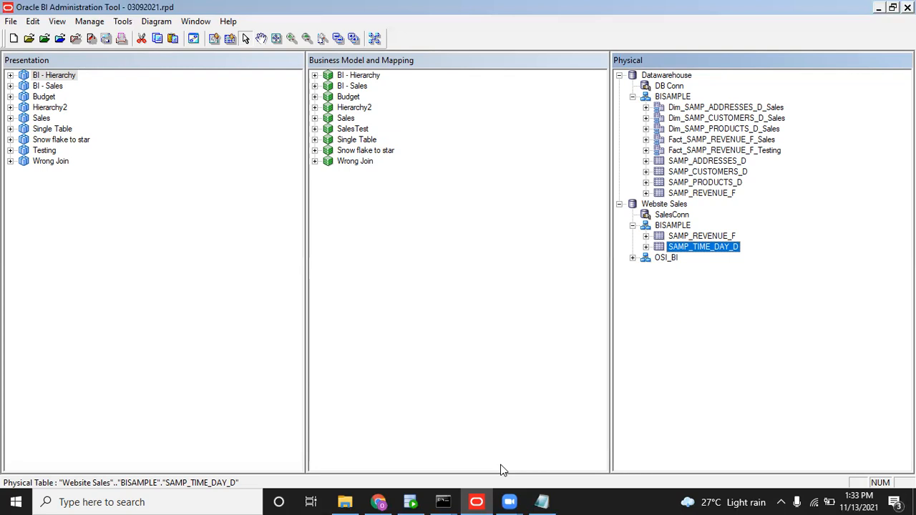
Write 'Variables' and 'Security' on separate lines in the Notepad note.
{"action": "left_click", "coordinate": [379, 502]}
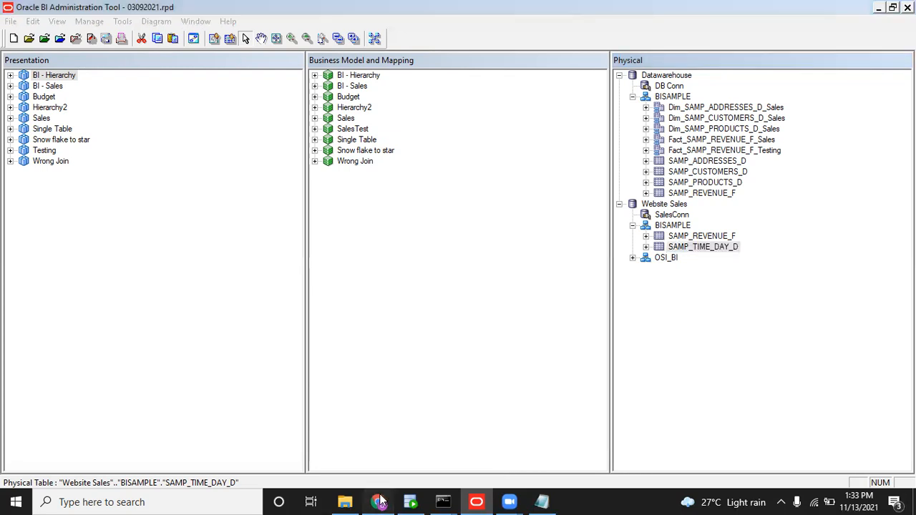
{"action": "left_click", "coordinate": [542, 495]}
{"action": "type", "text": "Variables"}
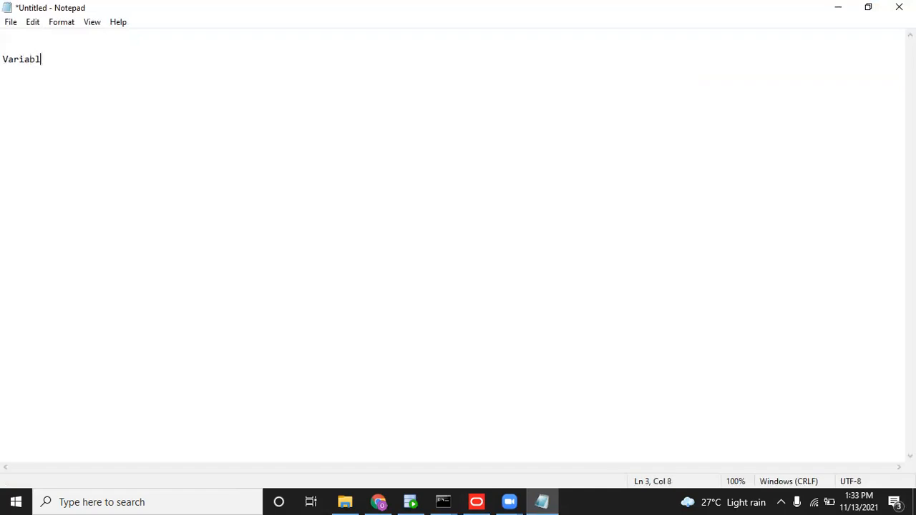
{"action": "key", "text": "Return"}
{"action": "type", "text": "Security"}
Return to the Administration Tool and bring up the Manage menu to reach Variables.
{"action": "left_click", "coordinate": [464, 436]}
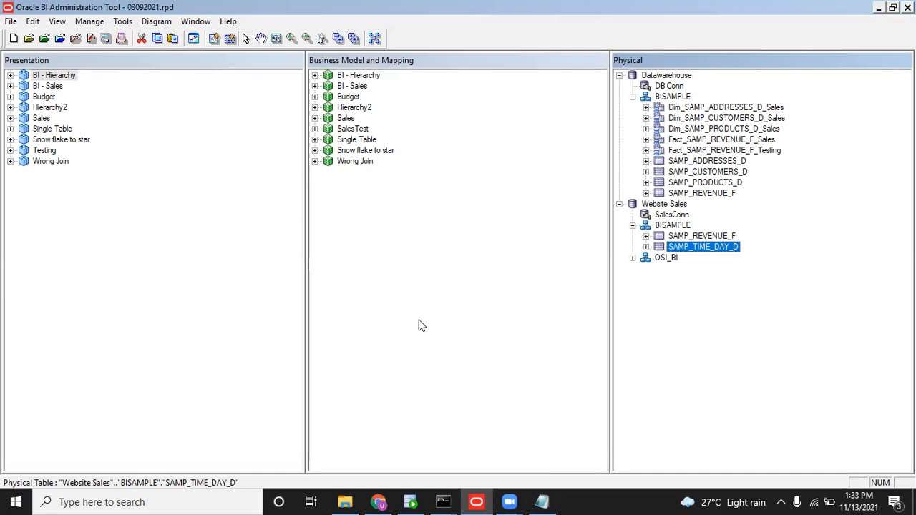
{"action": "left_click", "coordinate": [96, 24]}
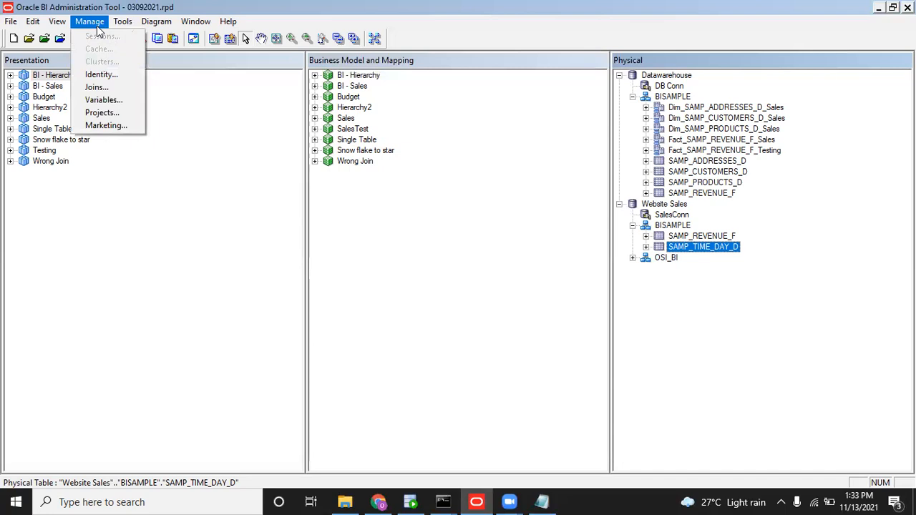
{"action": "mouse_move", "coordinate": [57, 22]}
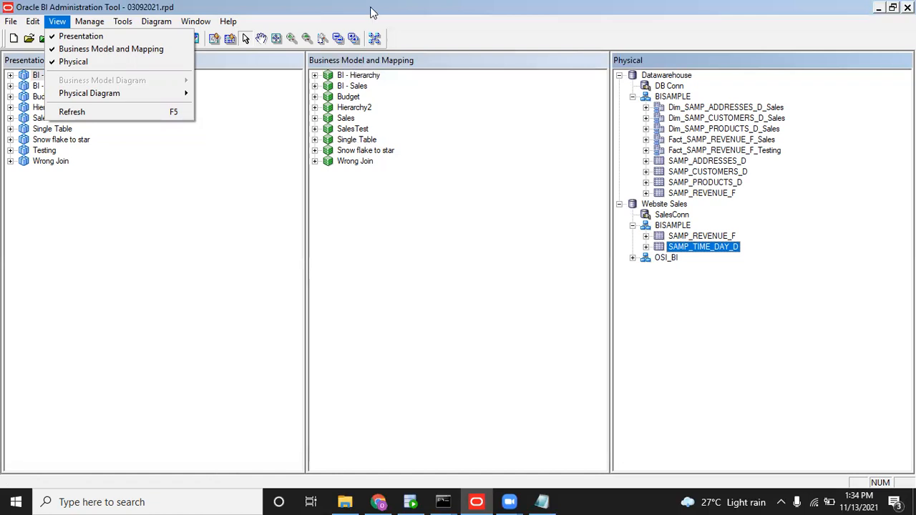
{"action": "left_click", "coordinate": [92, 21]}
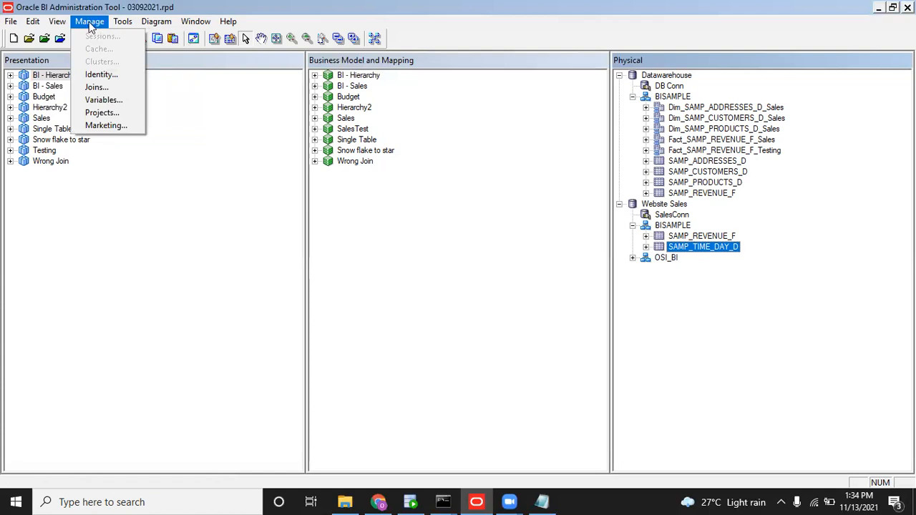
Open the Variable Manager and browse its Static, Dynamic, System, Non-System, Repository and Session categories.
{"action": "left_click", "coordinate": [103, 102]}
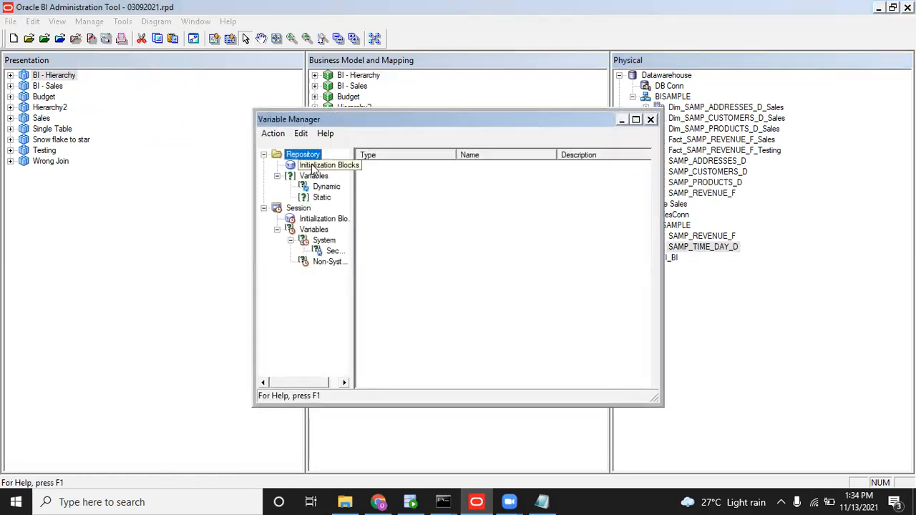
{"action": "left_click", "coordinate": [323, 198]}
{"action": "left_click", "coordinate": [326, 189]}
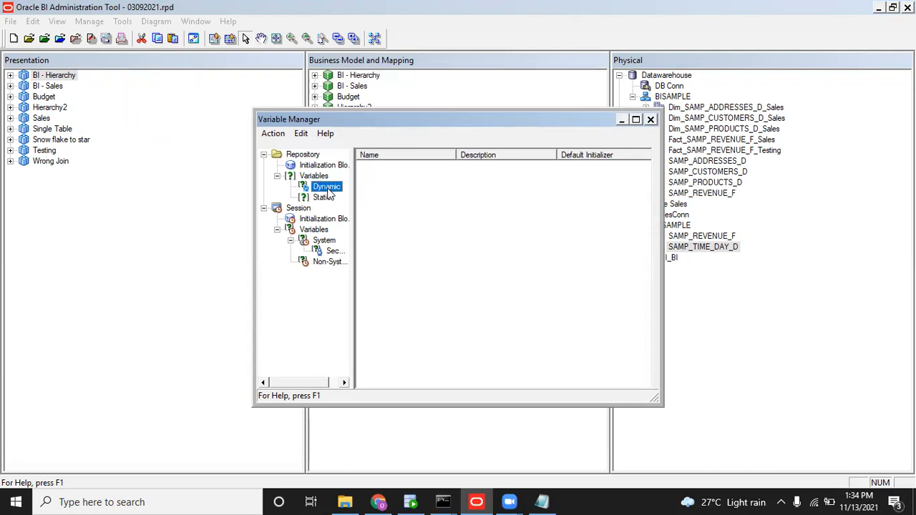
{"action": "left_click", "coordinate": [324, 241]}
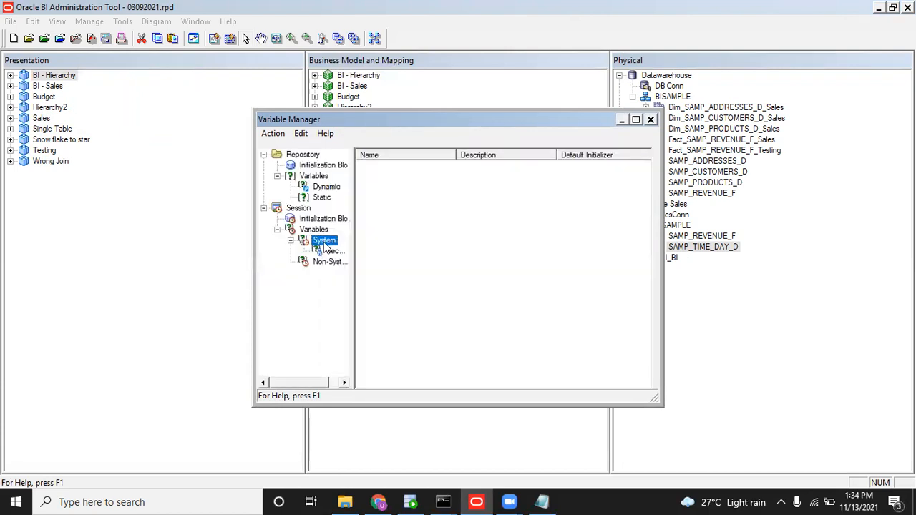
{"action": "left_click", "coordinate": [325, 262]}
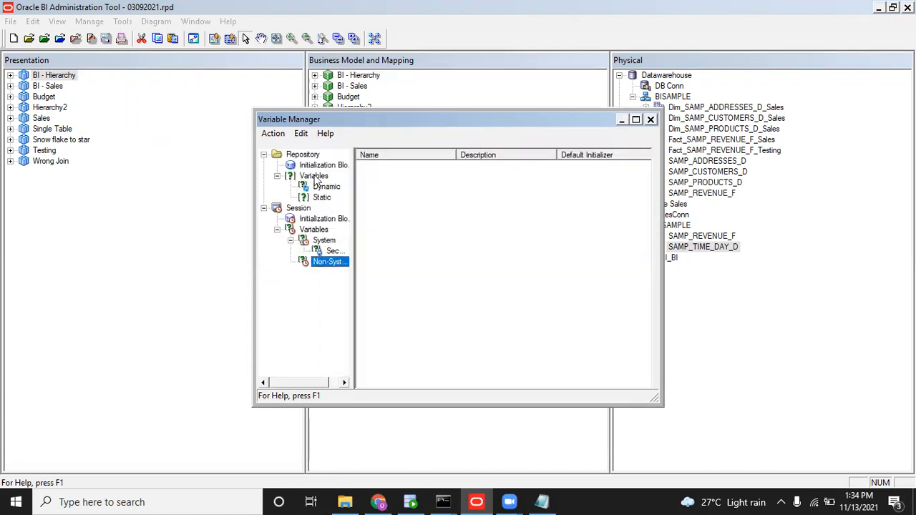
{"action": "left_click", "coordinate": [309, 157]}
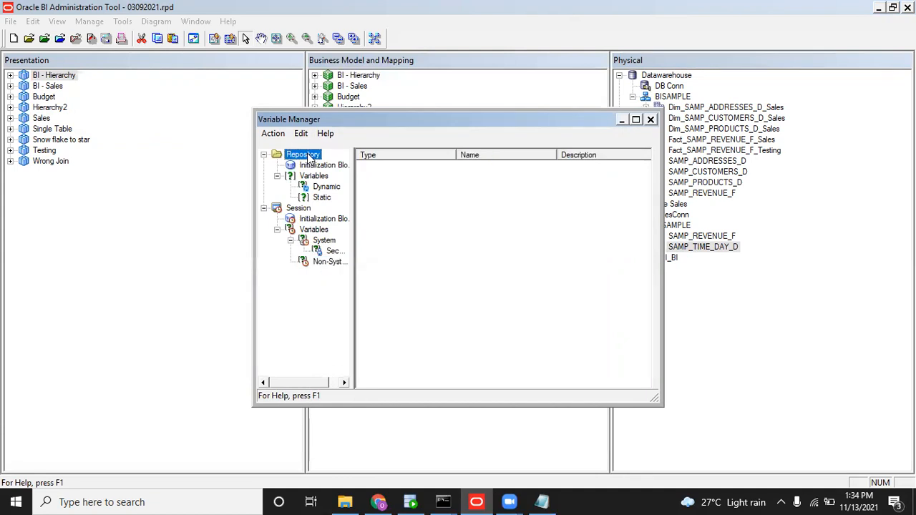
{"action": "left_click", "coordinate": [308, 208]}
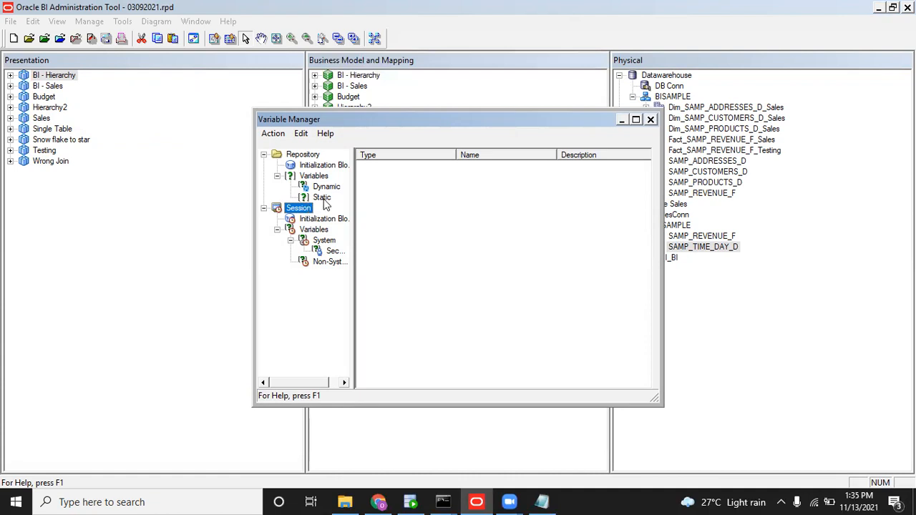
{"action": "left_click", "coordinate": [324, 198]}
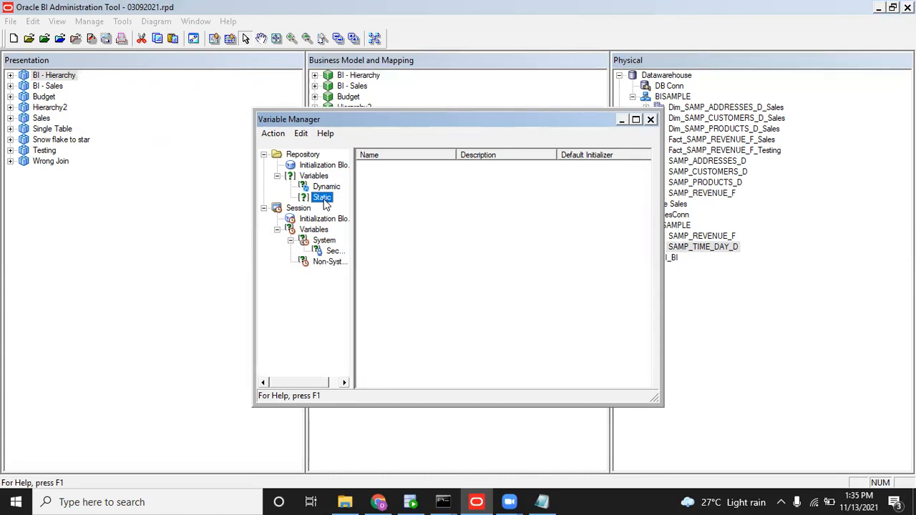
{"action": "left_click", "coordinate": [320, 188]}
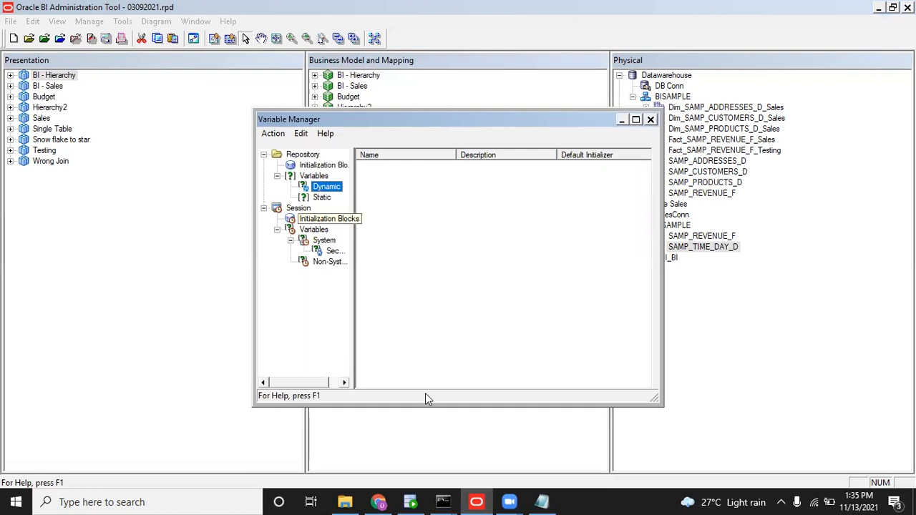
Run 'select sysdate from dual' in the BI Sales worksheet, returning 13-NOV-2021, then go back to the Administration Tool.
{"action": "left_click", "coordinate": [418, 502]}
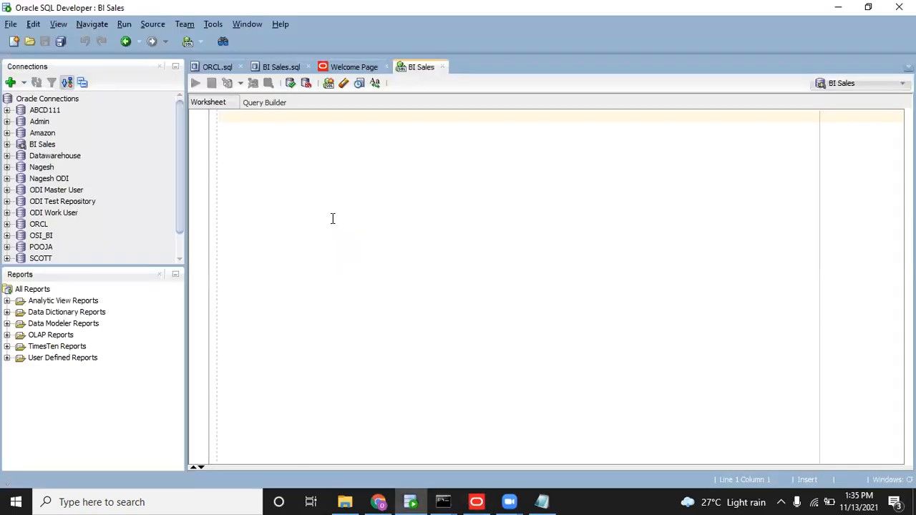
{"action": "type", "text": "select"}
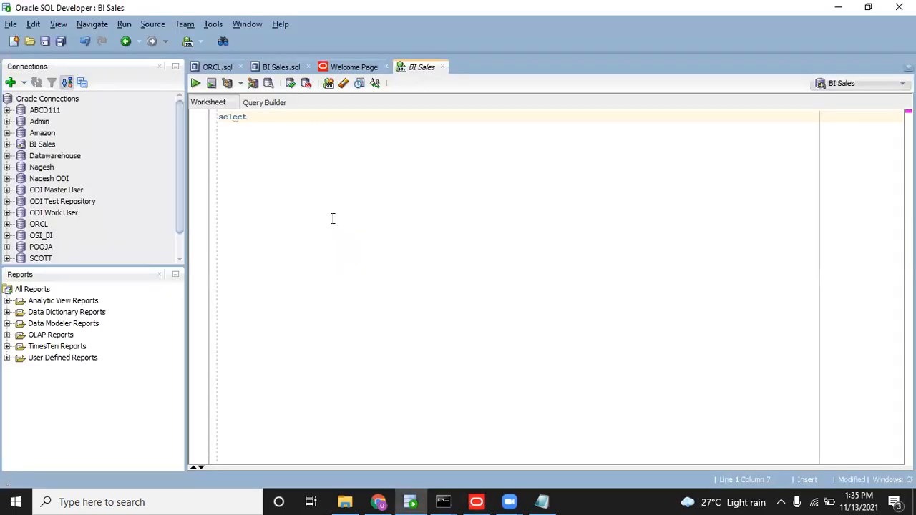
{"action": "type", "text": " sysdate from dual"}
{"action": "key", "text": "ctrl+Return"}
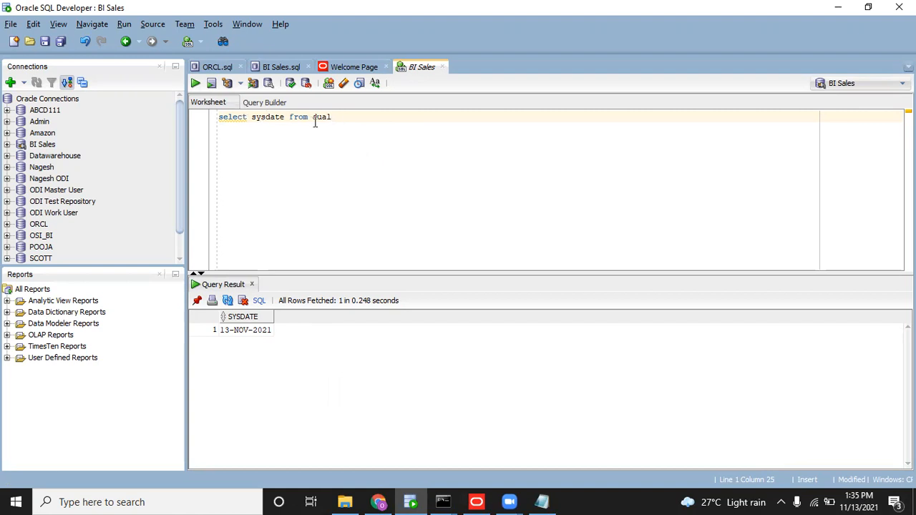
{"action": "left_click_drag", "start_coordinate": [335, 118], "coordinate": [227, 104]}
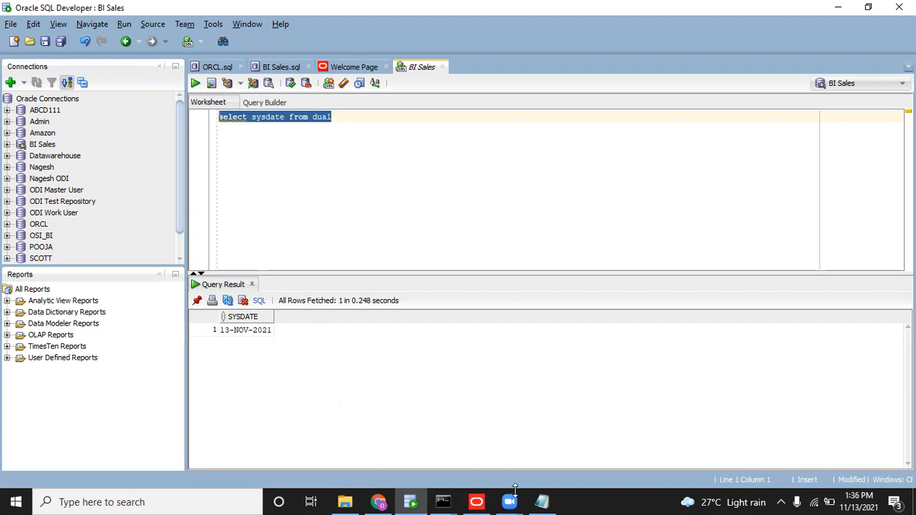
{"action": "left_click", "coordinate": [491, 502]}
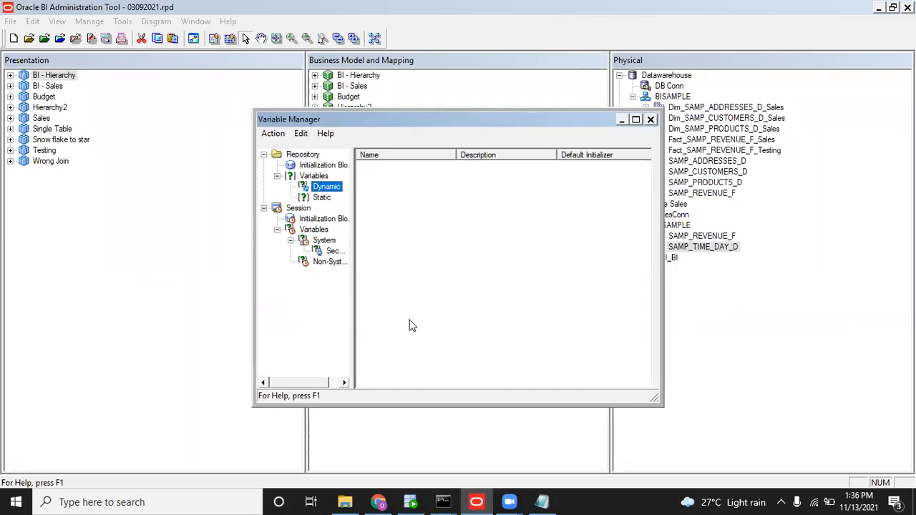
Select the Session node in the Variable Manager to view session-level variables.
{"action": "left_click", "coordinate": [307, 211]}
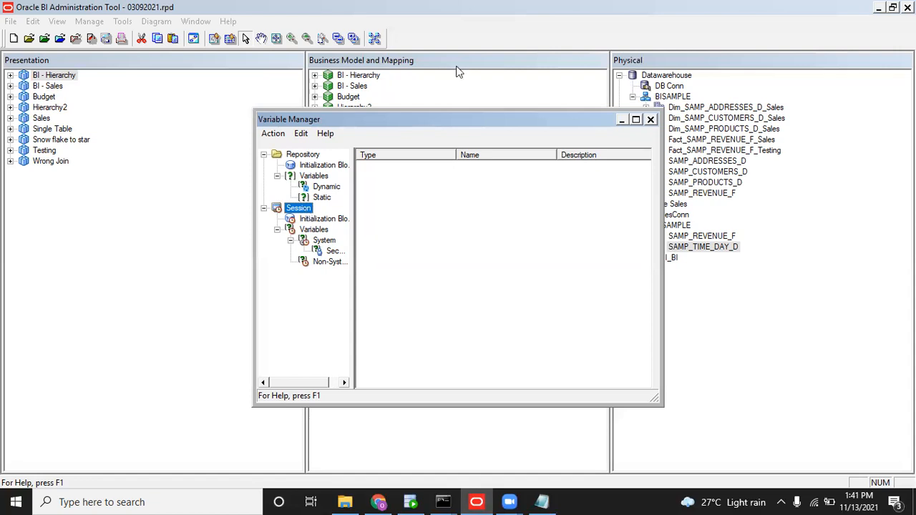
Close the Variable Manager window.
{"action": "left_click", "coordinate": [649, 120]}
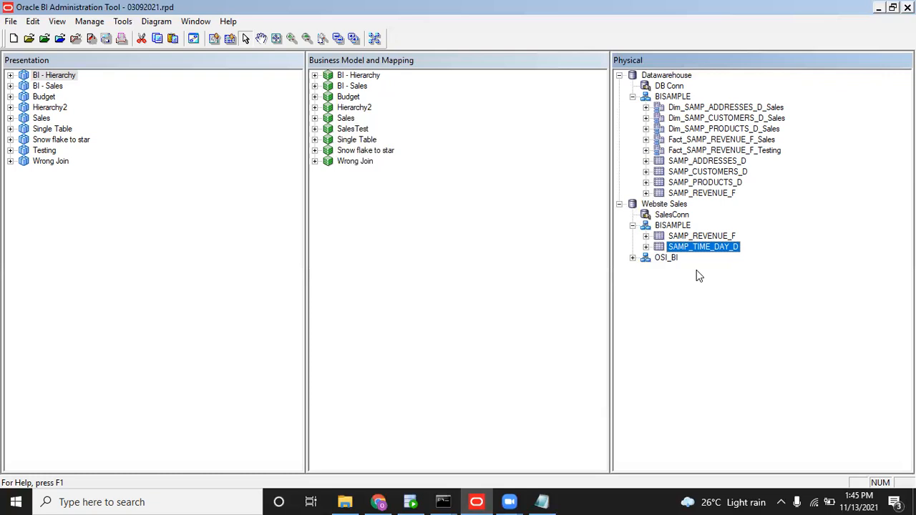
Change the worksheet query to select to_char(sysdate,'YYYY') from dual and run it, returning 2021.
{"action": "left_click", "coordinate": [410, 501]}
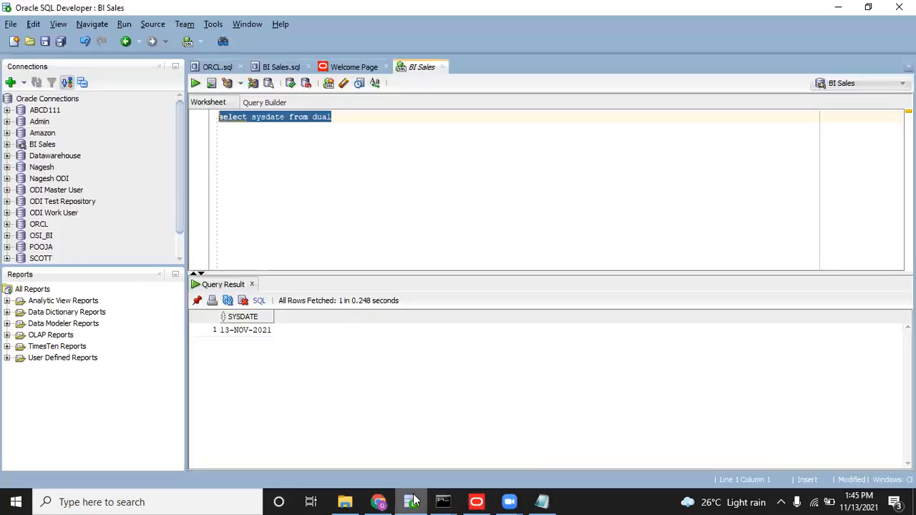
{"action": "left_click", "coordinate": [250, 118]}
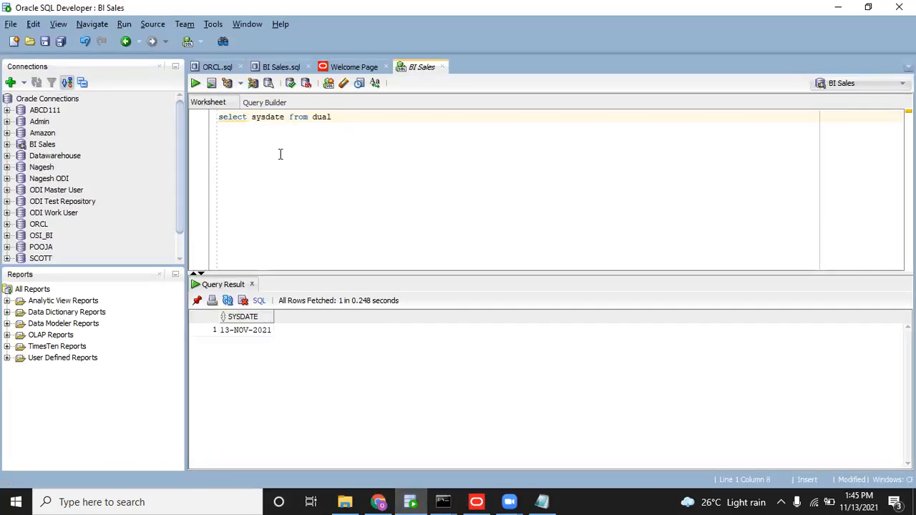
{"action": "type", "text": "to"}
{"action": "type", "text": "_char"}
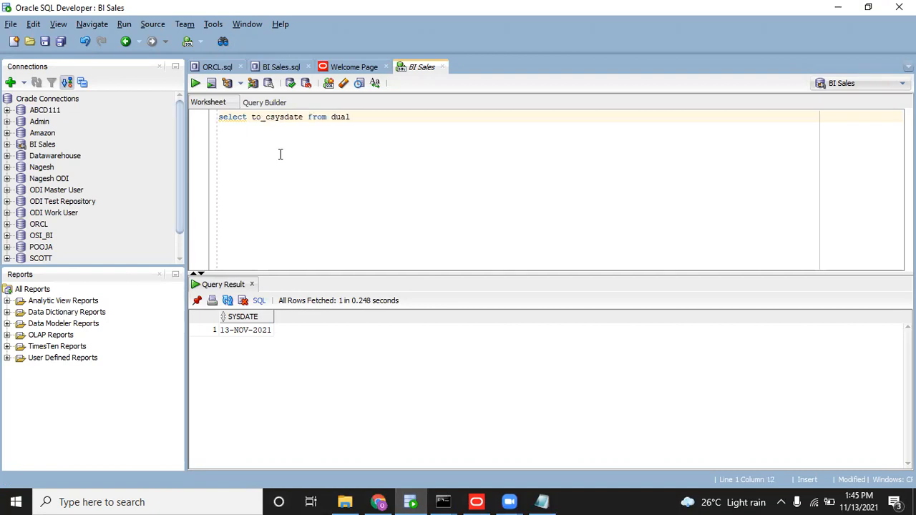
{"action": "type", "text": "("}
{"action": "left_click", "coordinate": [323, 117]}
{"action": "type", "text": ",''"}
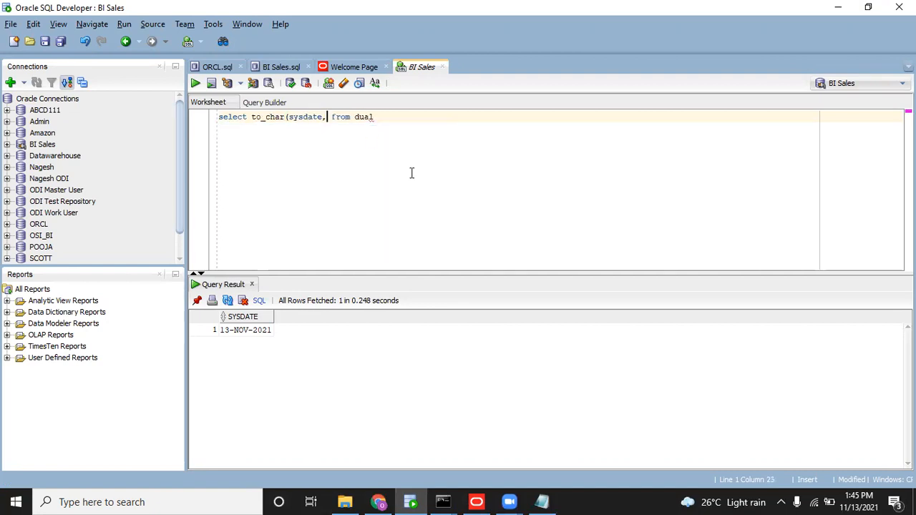
{"action": "key", "text": "Left"}
{"action": "type", "text": "YYYY"}
{"action": "key", "text": "Right"}
{"action": "type", "text": ")"}
{"action": "key", "text": "ctrl+Return"}
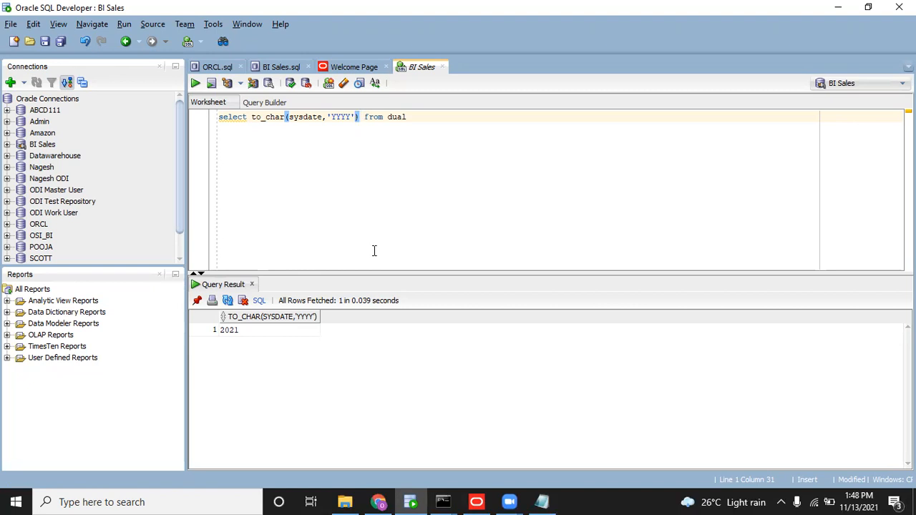
Open the Order Management bkp Sales dashboard in Chrome and review the Year prompt's available years.
{"action": "left_click", "coordinate": [377, 501]}
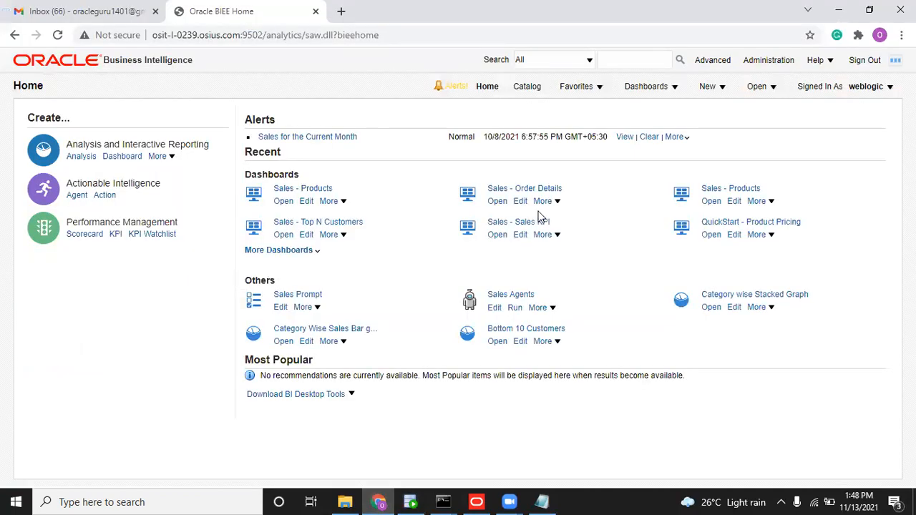
{"action": "left_click", "coordinate": [646, 87]}
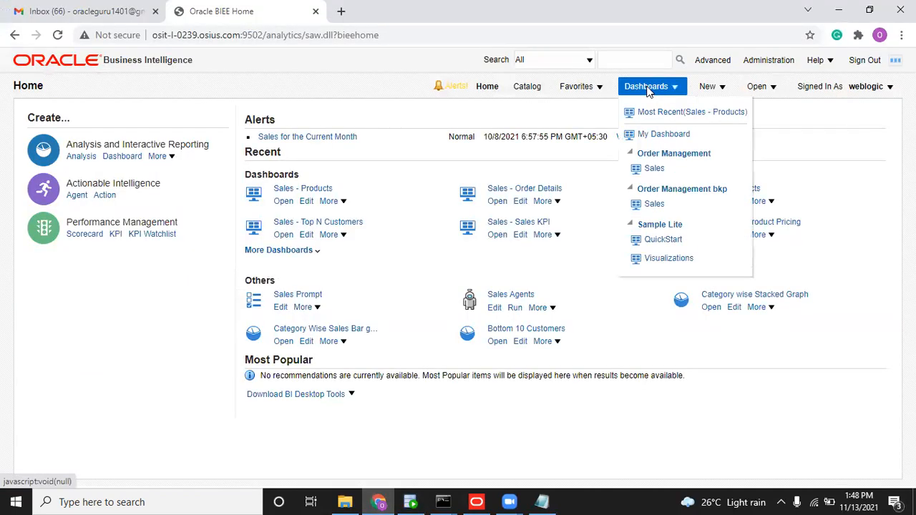
{"action": "left_click", "coordinate": [652, 202]}
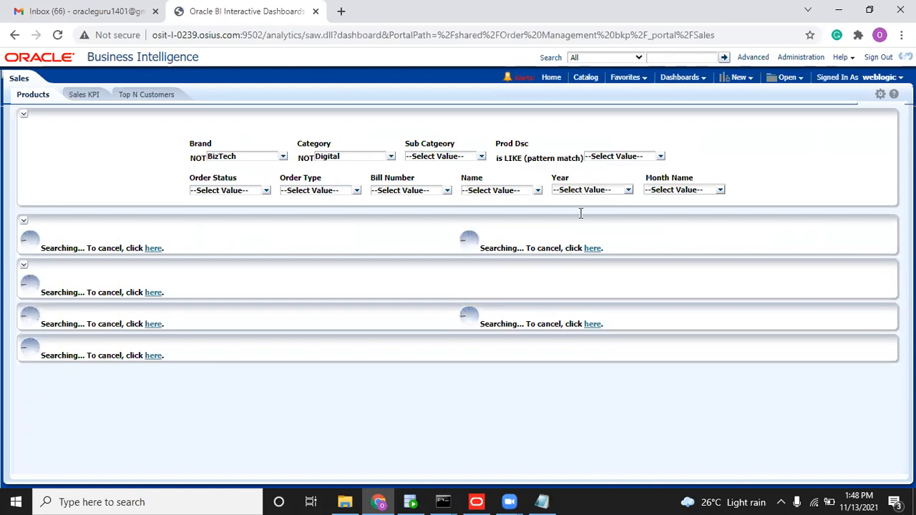
{"action": "left_click", "coordinate": [591, 189]}
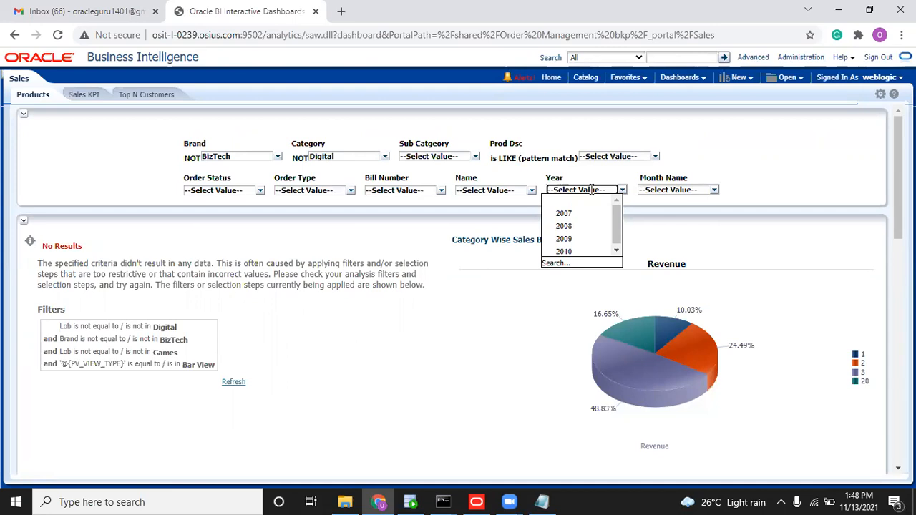
{"action": "left_click", "coordinate": [809, 154]}
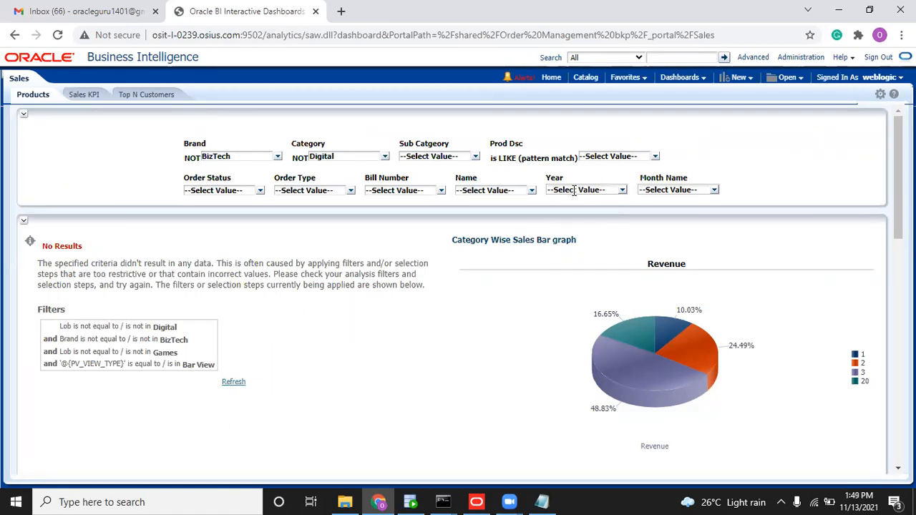
In the Variable Manager, go to Repository > Variables > Dynamic and bring up the new-variable menu.
{"action": "left_click", "coordinate": [478, 502]}
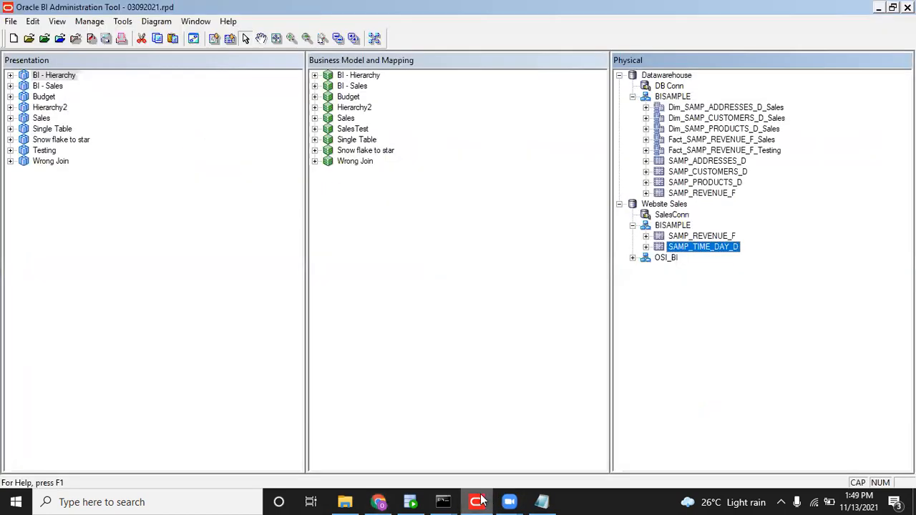
{"action": "left_click", "coordinate": [93, 22]}
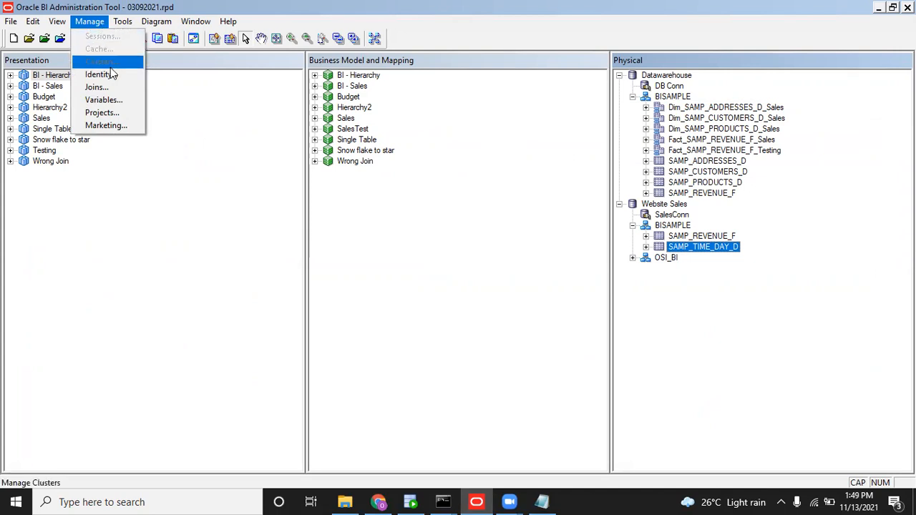
{"action": "left_click", "coordinate": [102, 99]}
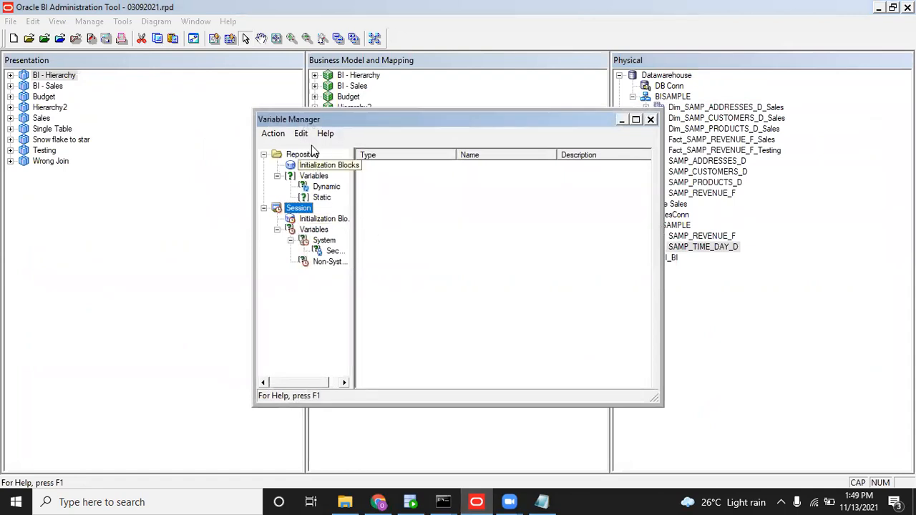
{"action": "left_click", "coordinate": [324, 187]}
{"action": "left_click", "coordinate": [323, 198]}
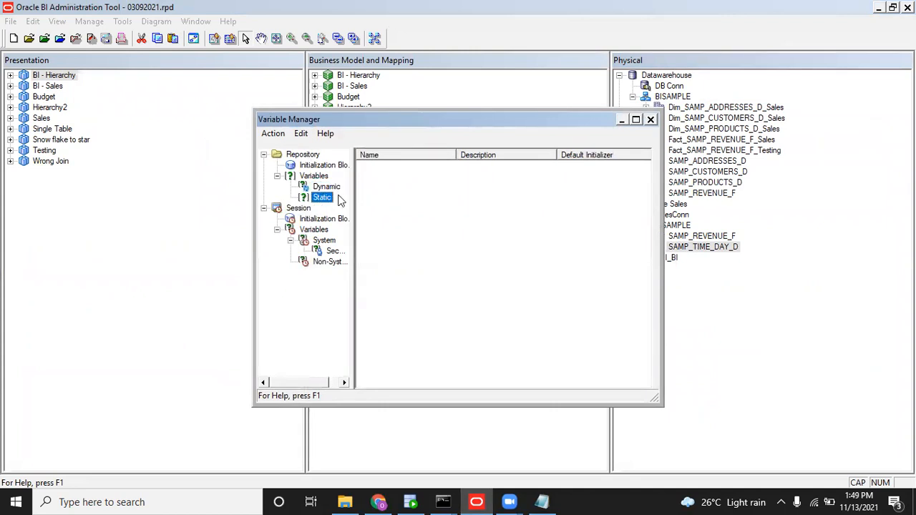
{"action": "left_click", "coordinate": [326, 187]}
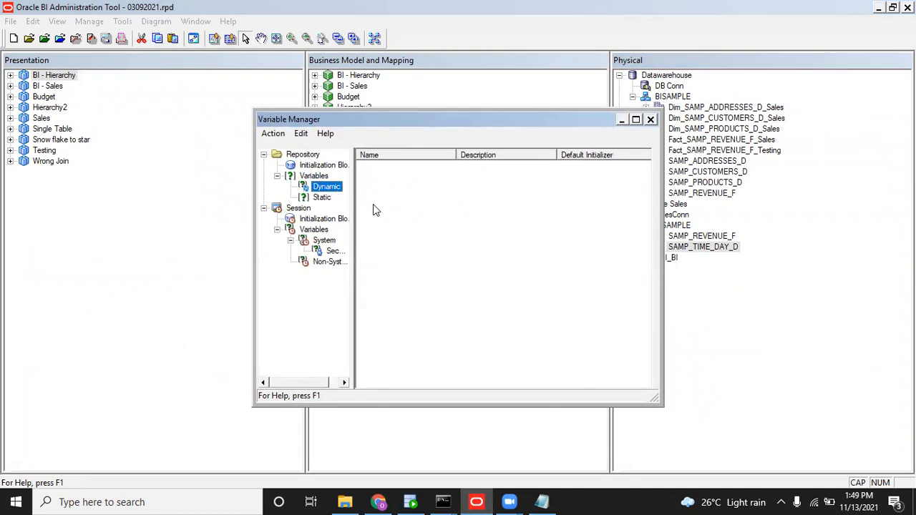
{"action": "right_click", "coordinate": [373, 204]}
Start a new dynamic variable named CURRENT_YEAR, leaving its initialization block unassigned.
{"action": "left_click", "coordinate": [396, 212]}
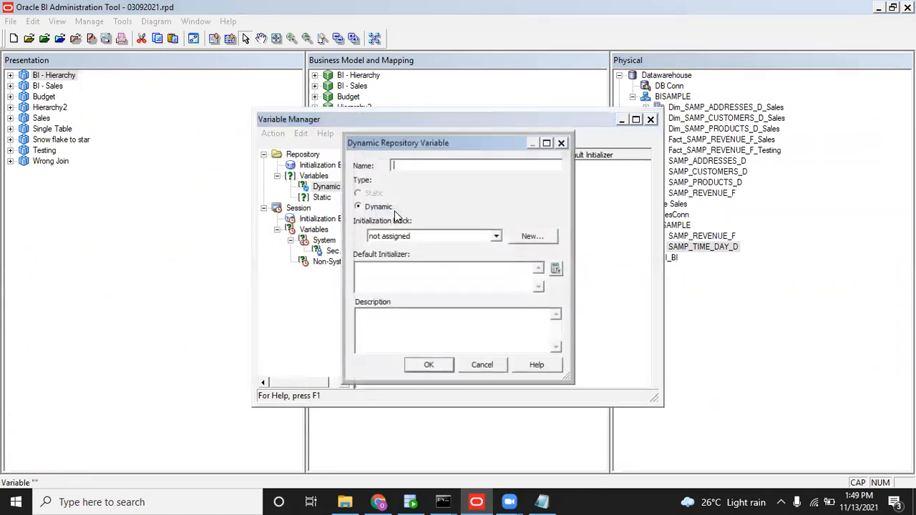
{"action": "type", "text": "CUR"}
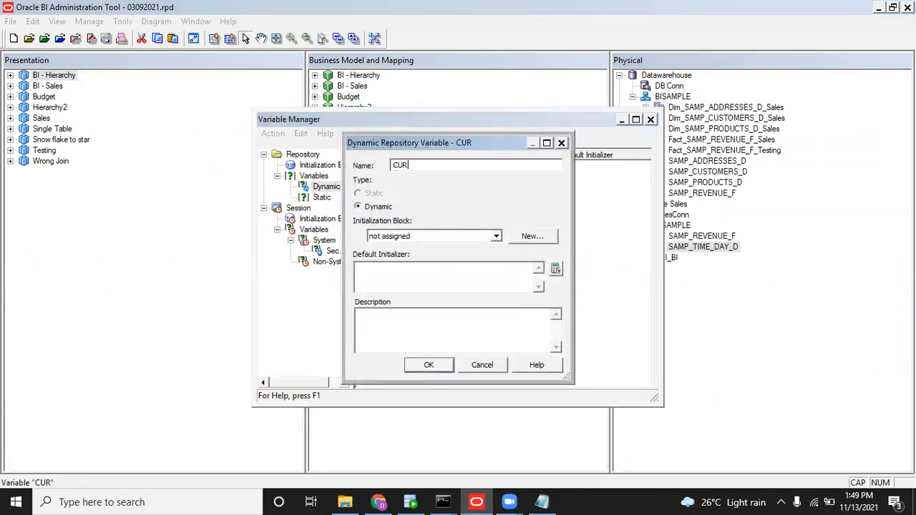
{"action": "type", "text": "RENT_YEAR"}
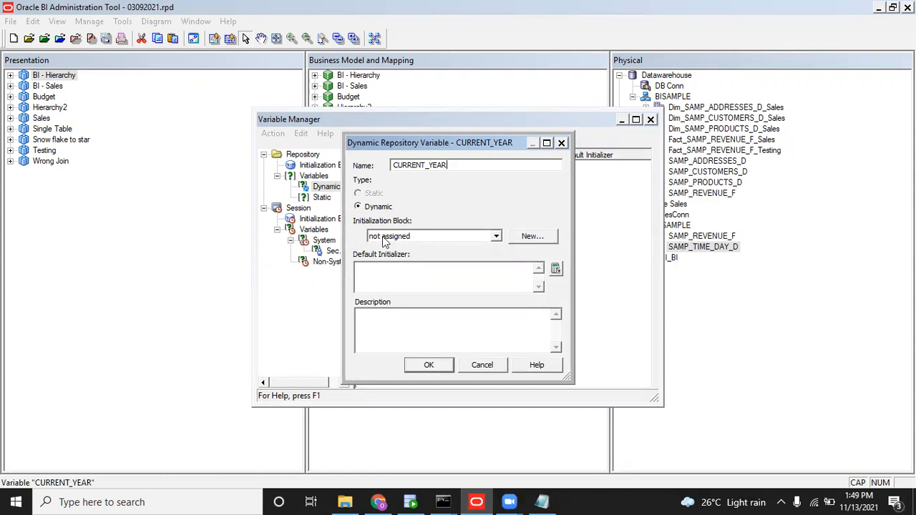
{"action": "left_click", "coordinate": [493, 237]}
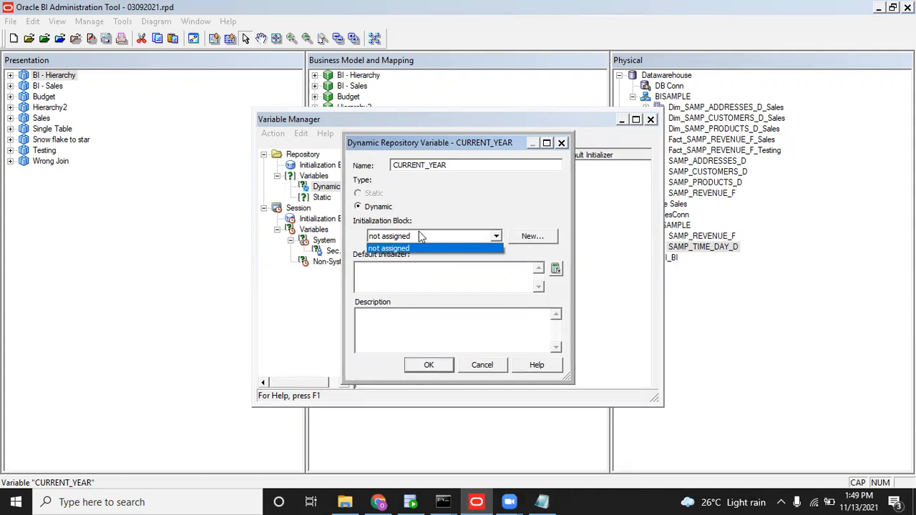
{"action": "left_click", "coordinate": [451, 143]}
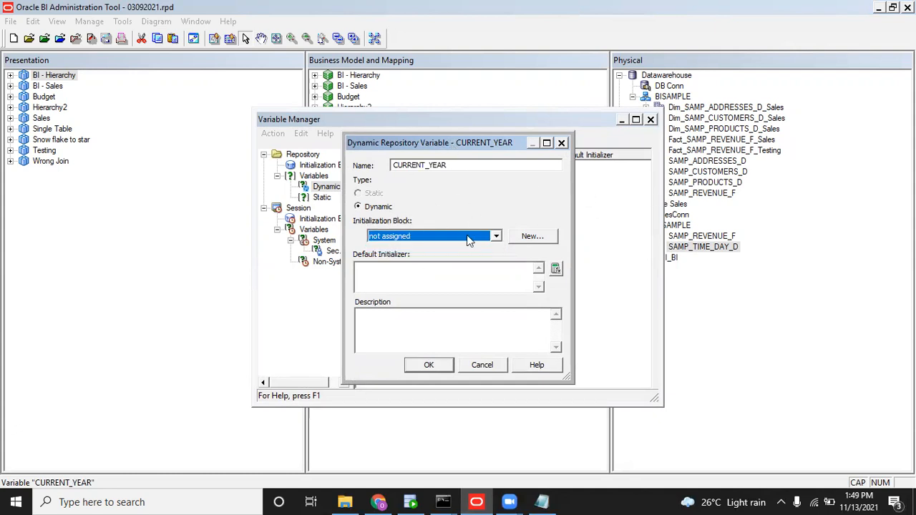
{"action": "left_click", "coordinate": [496, 236]}
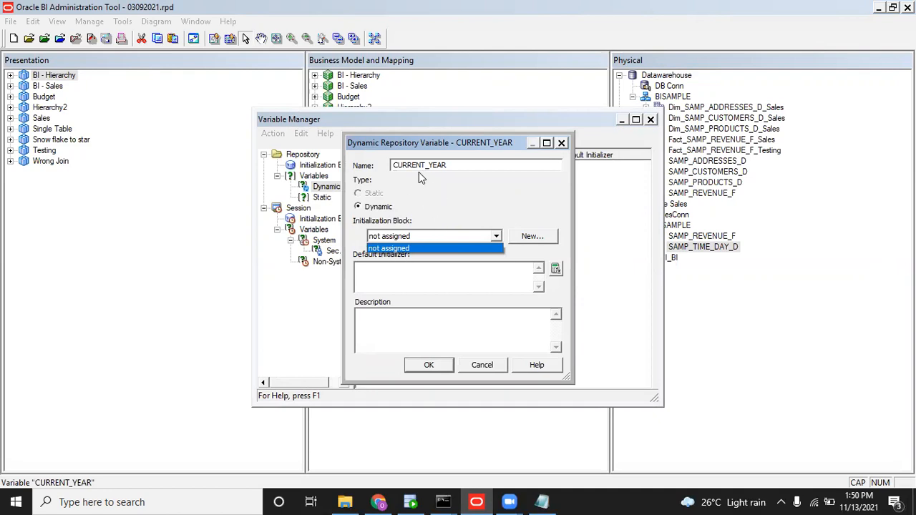
{"action": "left_click", "coordinate": [411, 271]}
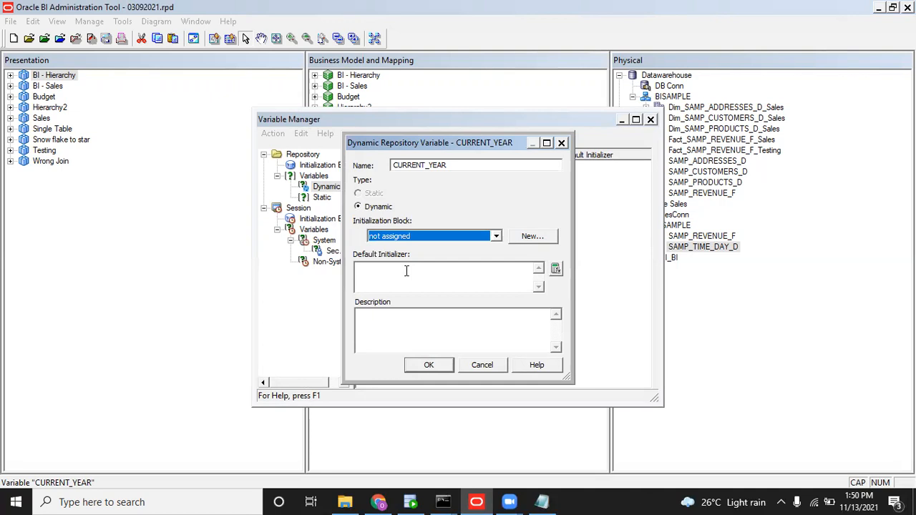
Enter 1910 as the default initializer and try saving, dismissing the missing-initialization-block error.
{"action": "left_click", "coordinate": [410, 270]}
{"action": "type", "text": "1910"}
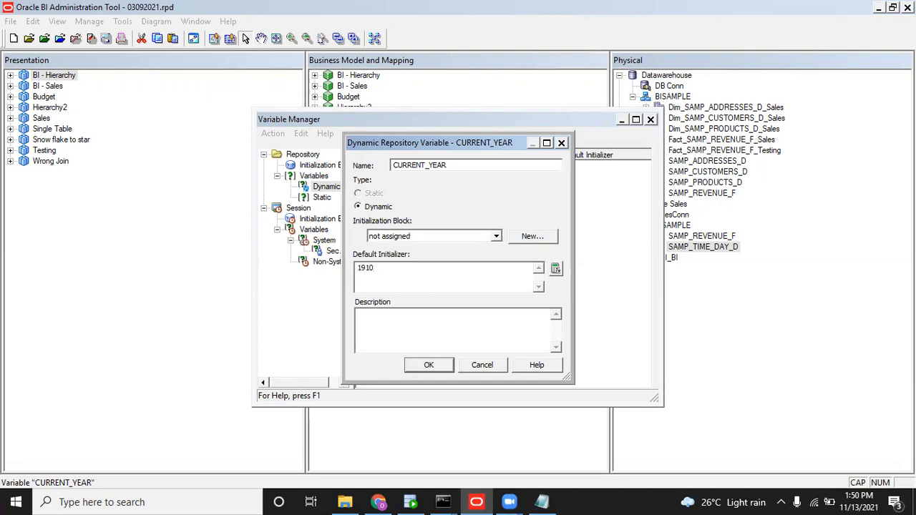
{"action": "left_click", "coordinate": [433, 365]}
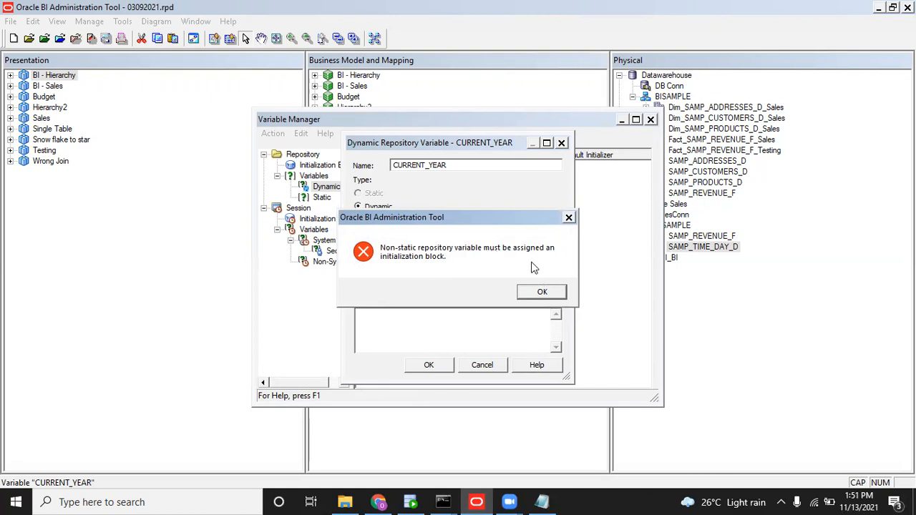
{"action": "left_click", "coordinate": [538, 292]}
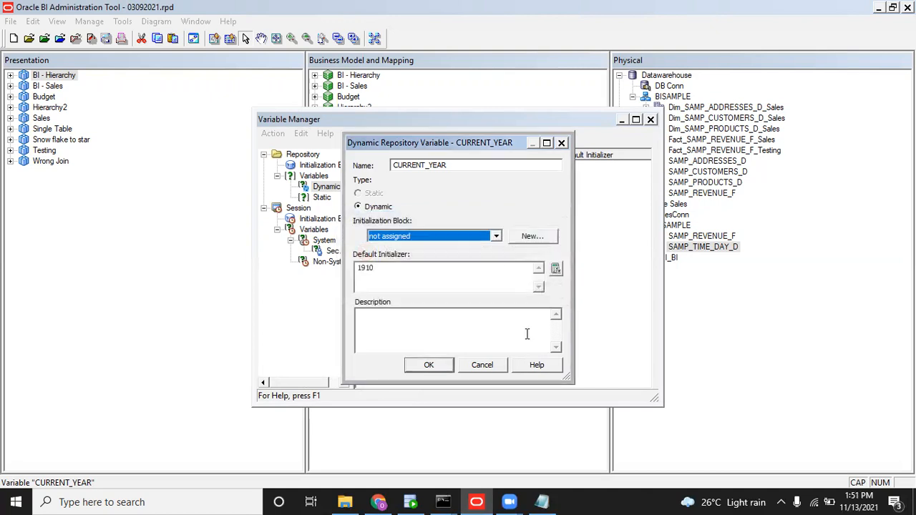
Discard the unfinished variable and start a new repository initialization block named CALENDAR_DATES.
{"action": "left_click", "coordinate": [484, 369]}
{"action": "left_click", "coordinate": [323, 166]}
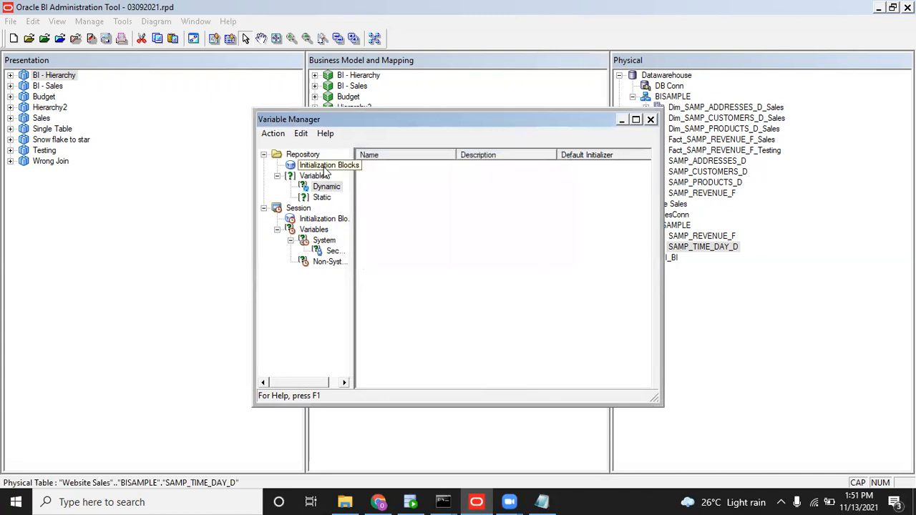
{"action": "right_click", "coordinate": [386, 225]}
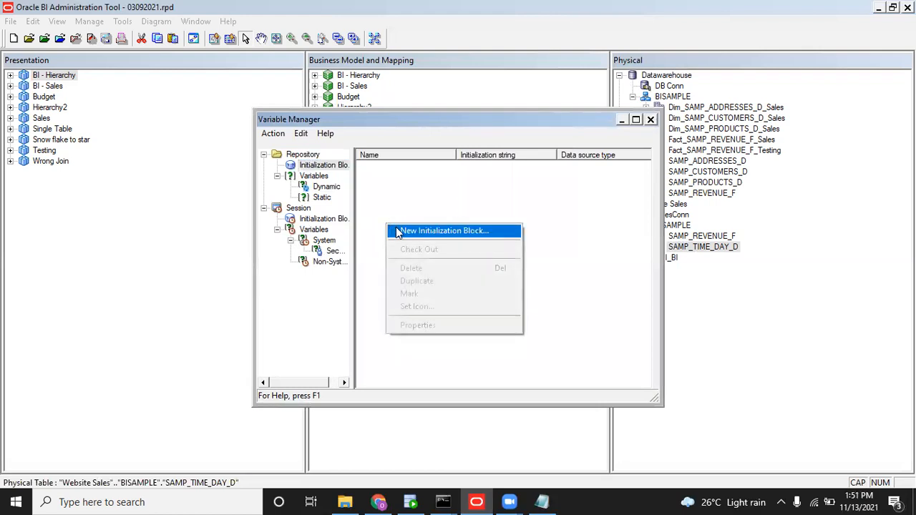
{"action": "left_click", "coordinate": [397, 231]}
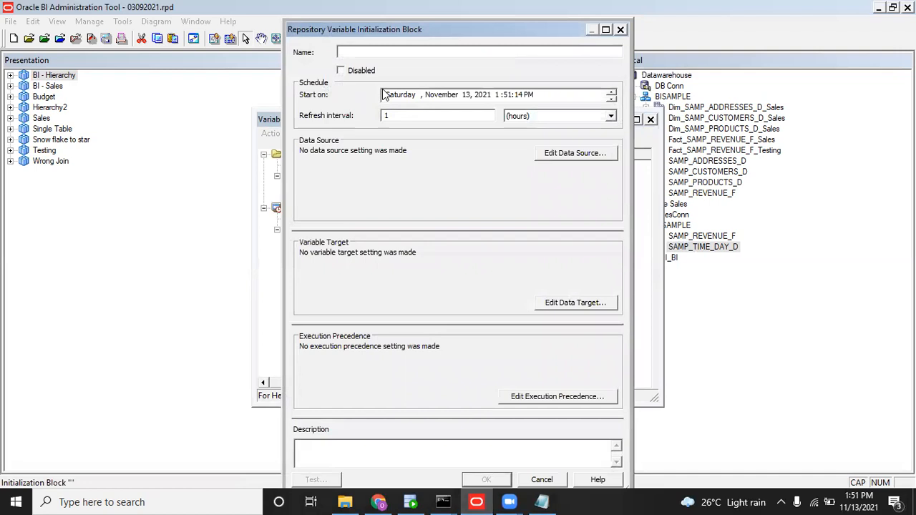
{"action": "type", "text": "Ca"}
{"action": "key", "text": "BackSpace"}
{"action": "type", "text": "ALENDA"}
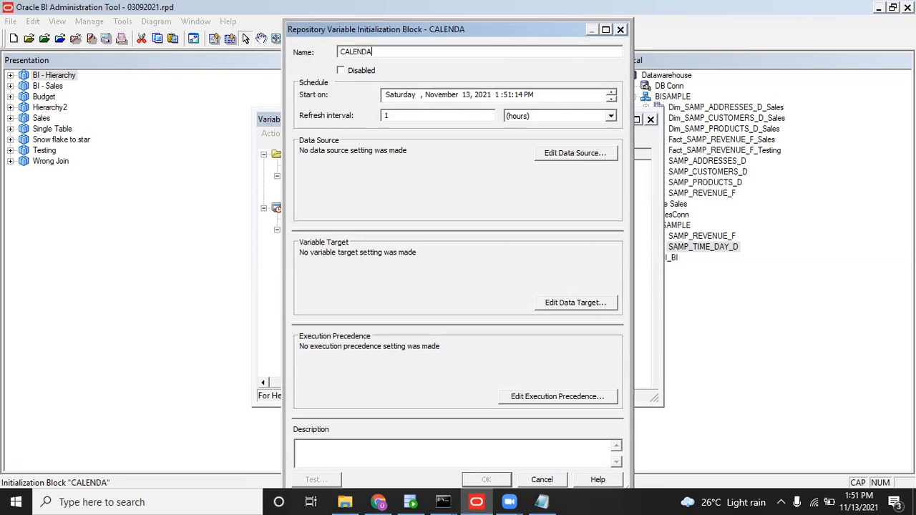
{"action": "type", "text": "R_DATES"}
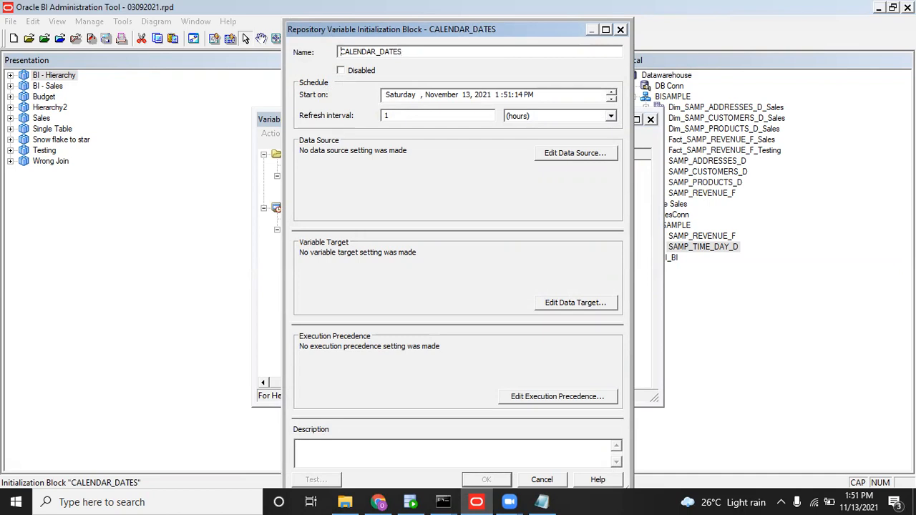
{"action": "type", "text": "RI"}
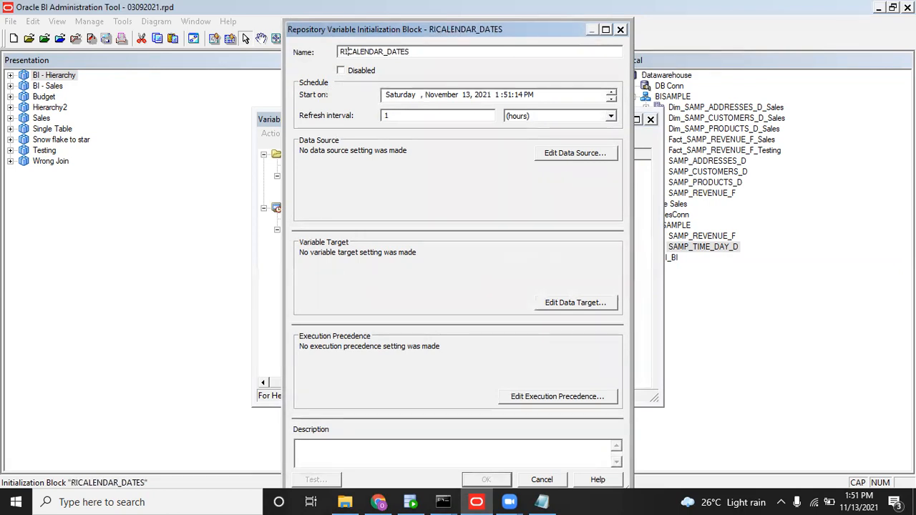
{"action": "type", "text": "L_"}
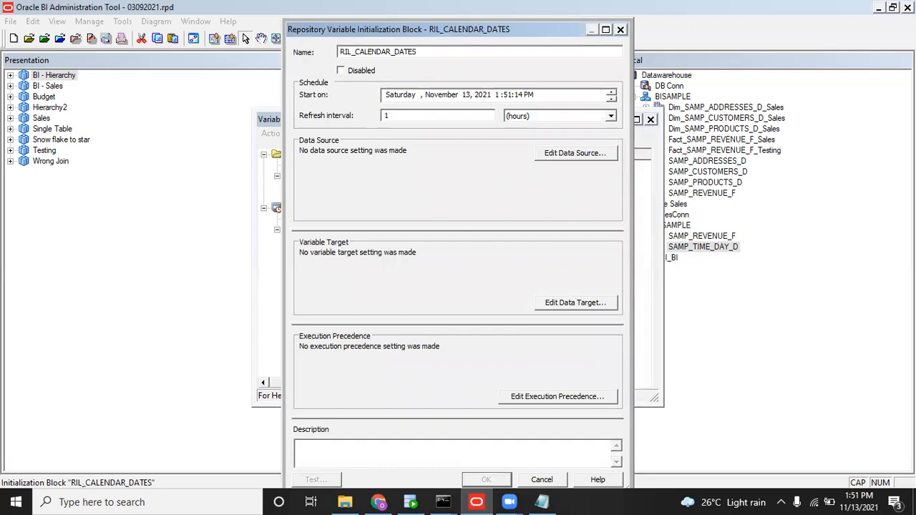
{"action": "key", "text": "BackSpace"}
{"action": "key", "text": "BackSpace"}
{"action": "key", "text": "BackSpace"}
{"action": "key", "text": "BackSpace"}
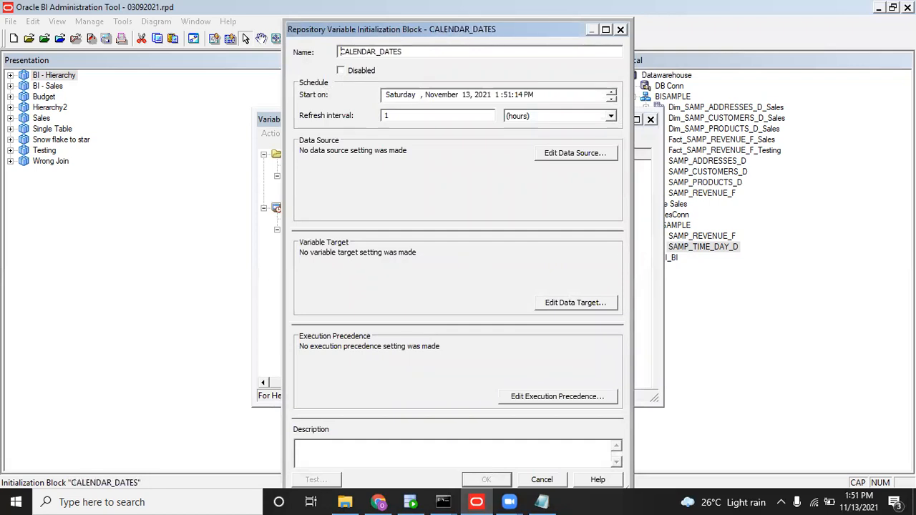
In the block's data source settings, keep the Database type and choose the SalesConn connection pool.
{"action": "left_click", "coordinate": [568, 151]}
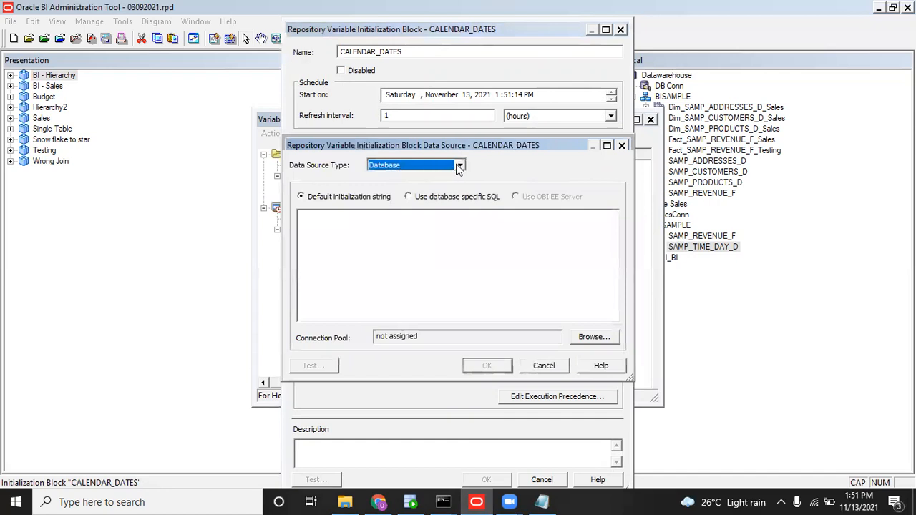
{"action": "left_click", "coordinate": [459, 166]}
{"action": "left_click", "coordinate": [458, 166]}
{"action": "left_click", "coordinate": [438, 166]}
{"action": "left_click", "coordinate": [427, 166]}
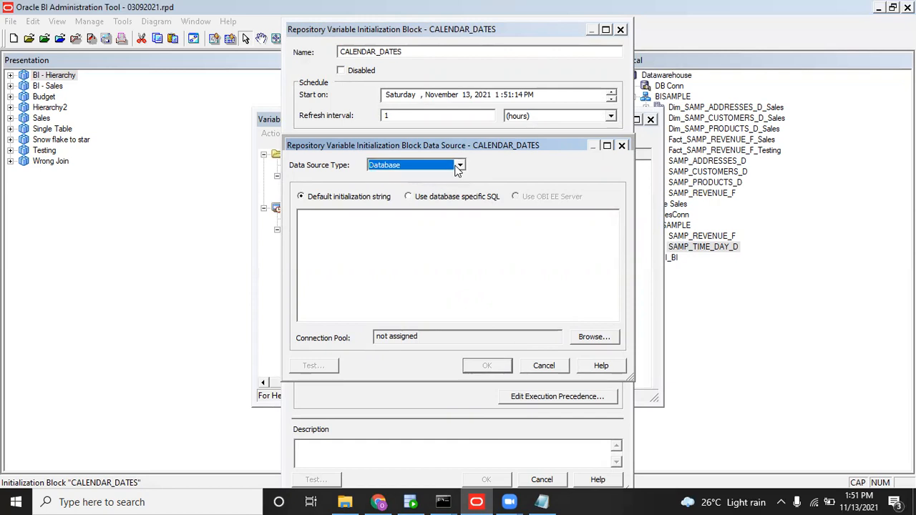
{"action": "left_click", "coordinate": [410, 224]}
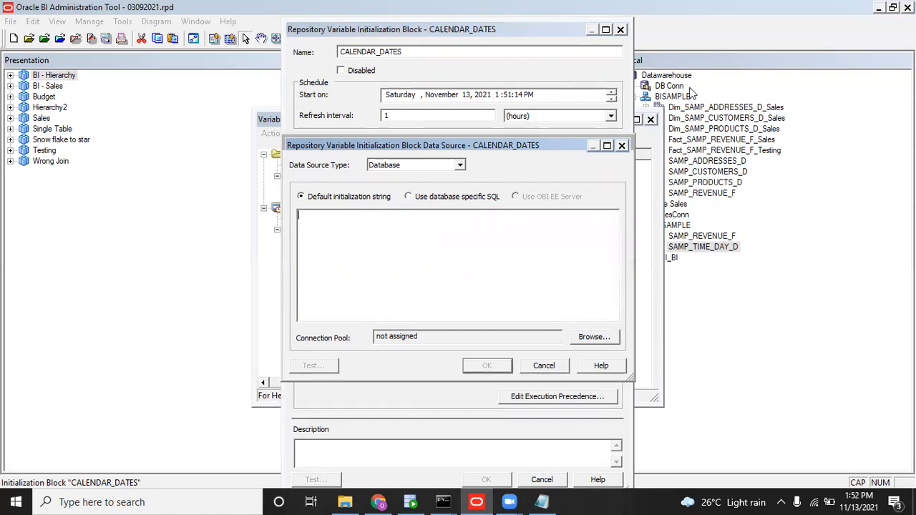
{"action": "left_click", "coordinate": [603, 333]}
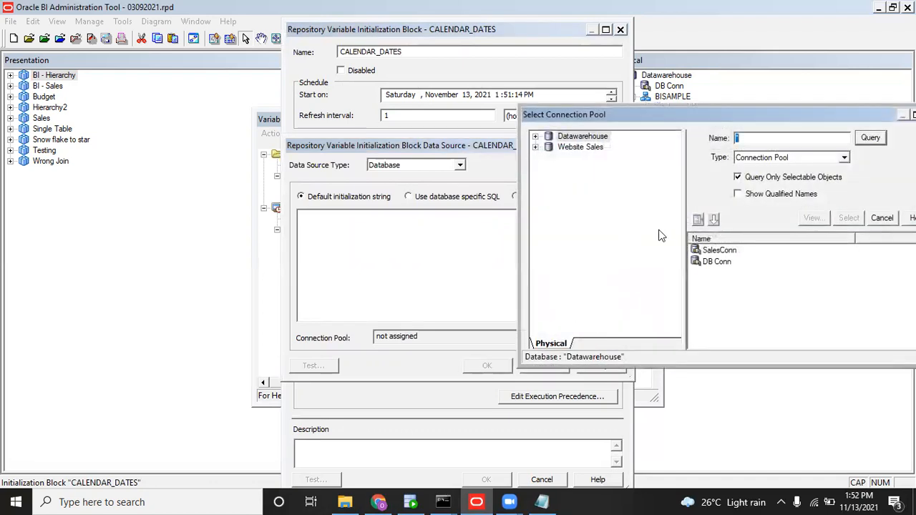
{"action": "double_click", "coordinate": [719, 252]}
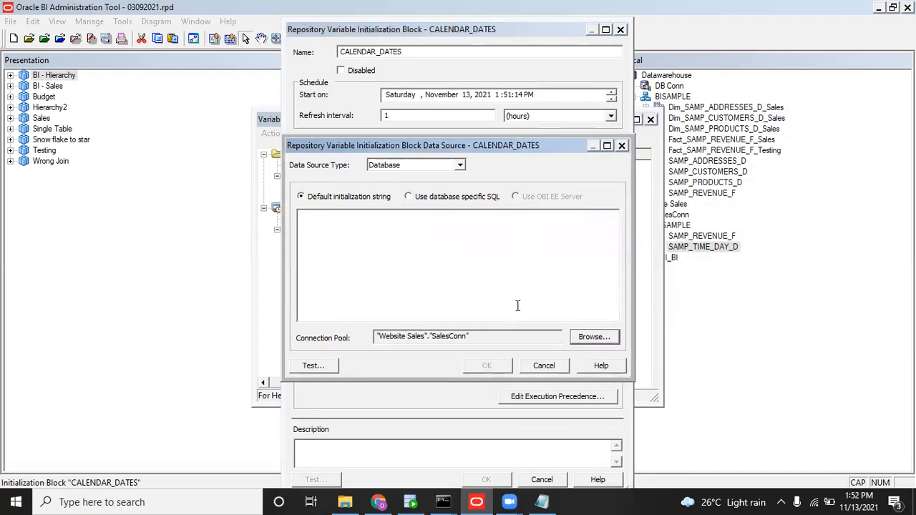
Paste select to_char(sysdate,'YYYY') from dual as the initialization query and confirm.
{"action": "left_click", "coordinate": [472, 260]}
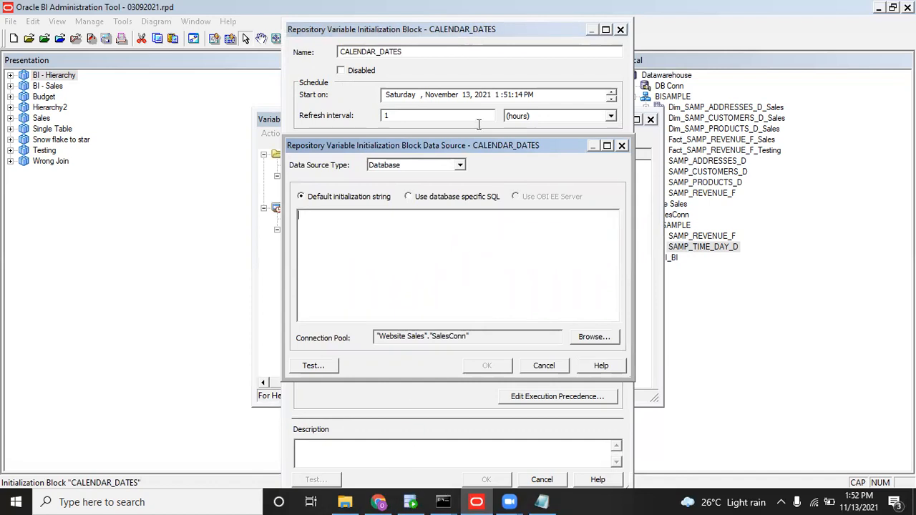
{"action": "key", "text": "alt+Tab"}
{"action": "key", "text": "alt+Tab"}
{"action": "type", "text": "select to_char(sysdate,'YYYY') from dual"}
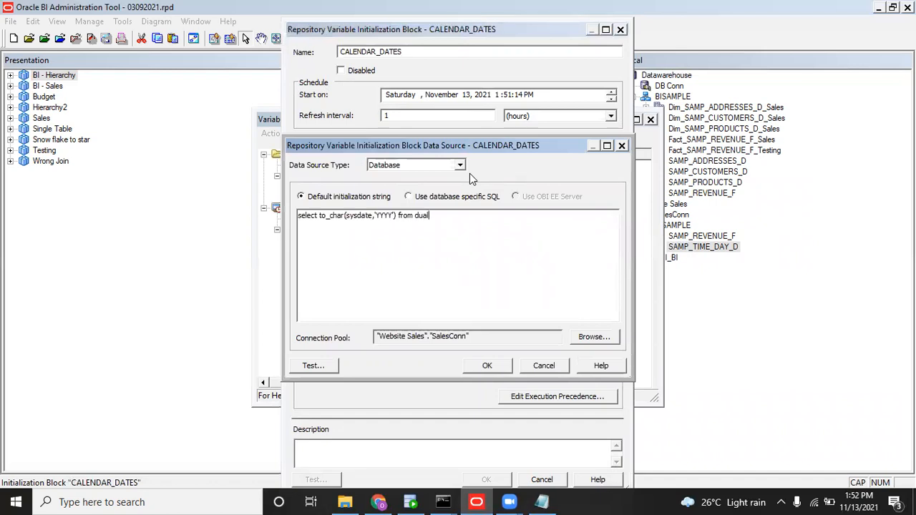
{"action": "left_click", "coordinate": [486, 366]}
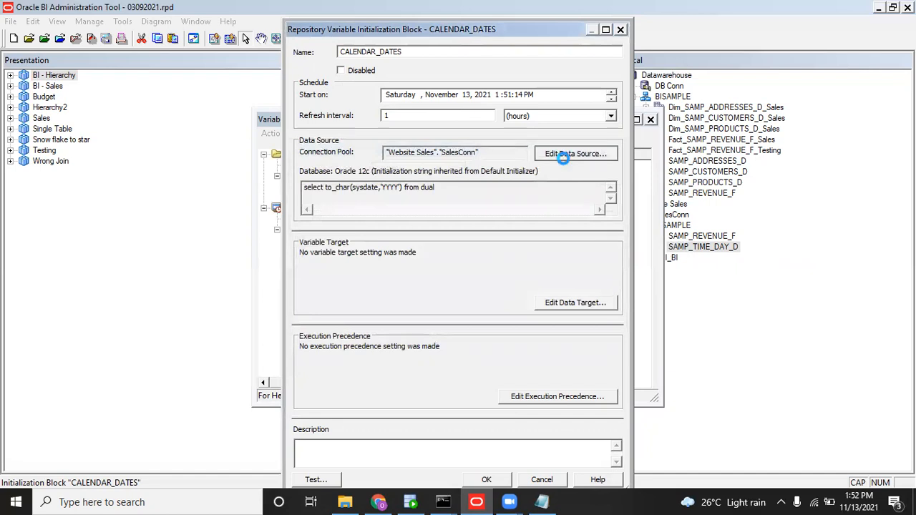
Test the CALENDAR_DATES query, which returns 2021, then close the data source settings.
{"action": "left_click", "coordinate": [599, 153]}
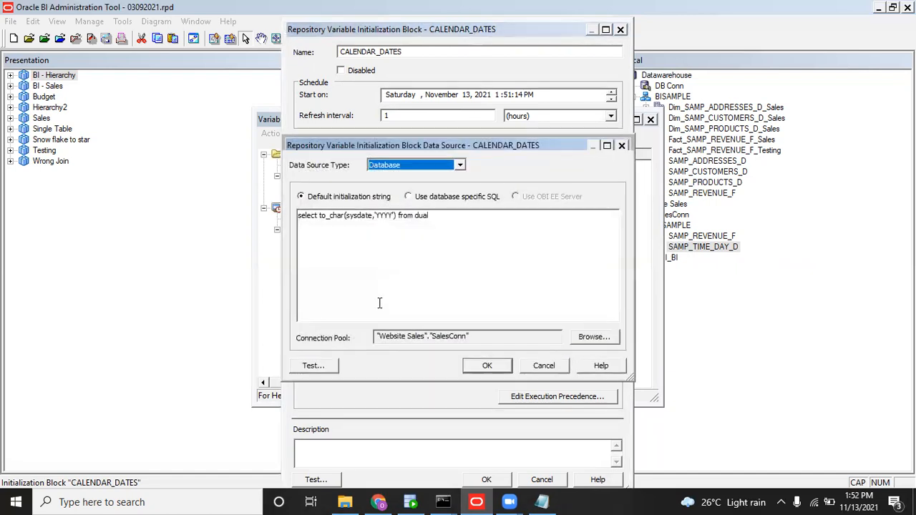
{"action": "left_click", "coordinate": [317, 369]}
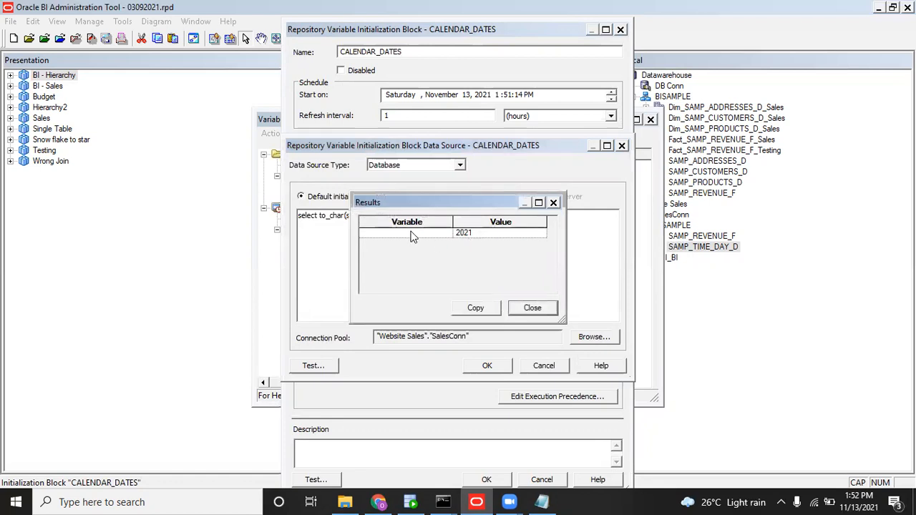
{"action": "left_click", "coordinate": [523, 309]}
{"action": "left_click", "coordinate": [501, 365]}
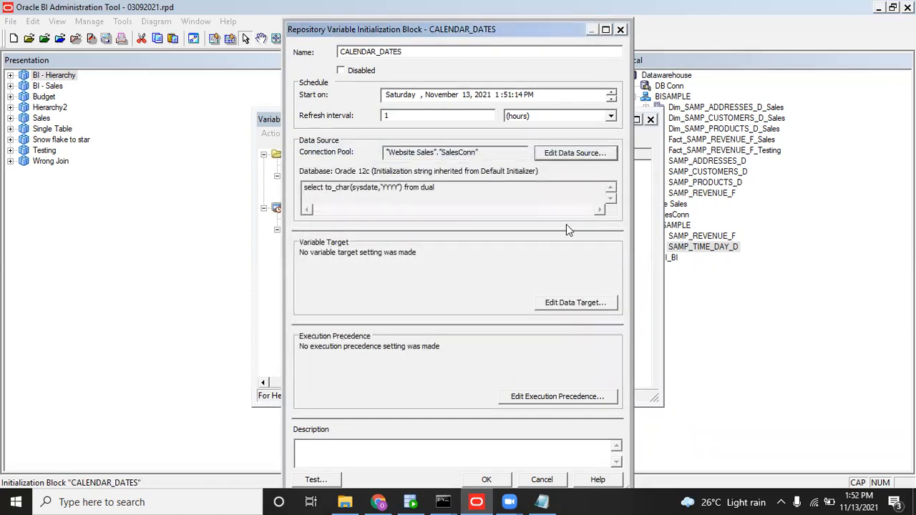
Save CALENDAR_DATES and create dynamic variable CURRENT_YEAR using the CALENDAR_DATES initialization block.
{"action": "double_click", "coordinate": [476, 29]}
{"action": "left_click", "coordinate": [767, 473]}
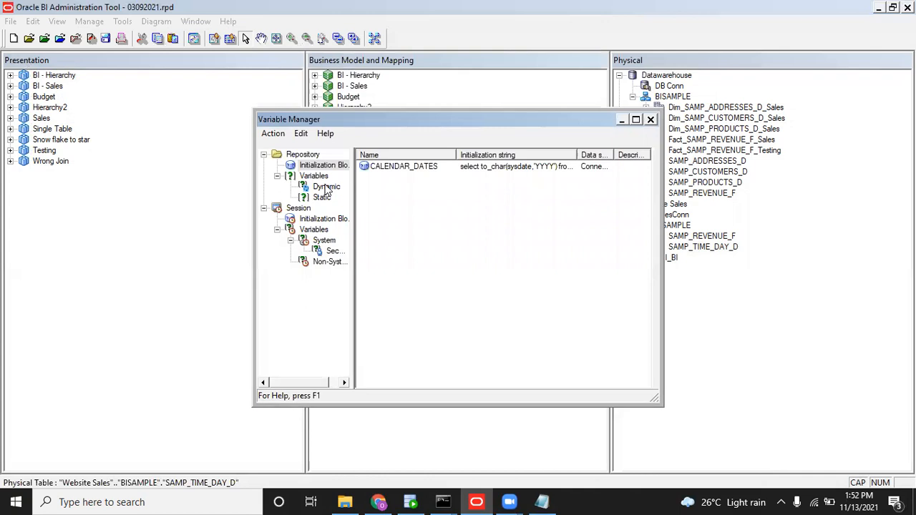
{"action": "left_click", "coordinate": [325, 187]}
{"action": "right_click", "coordinate": [396, 179]}
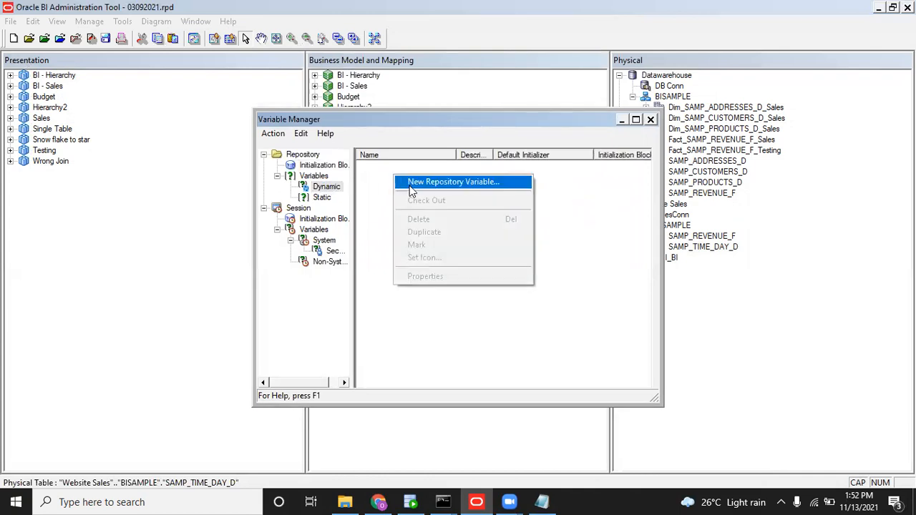
{"action": "left_click", "coordinate": [409, 183]}
{"action": "type", "text": "CURRENT"}
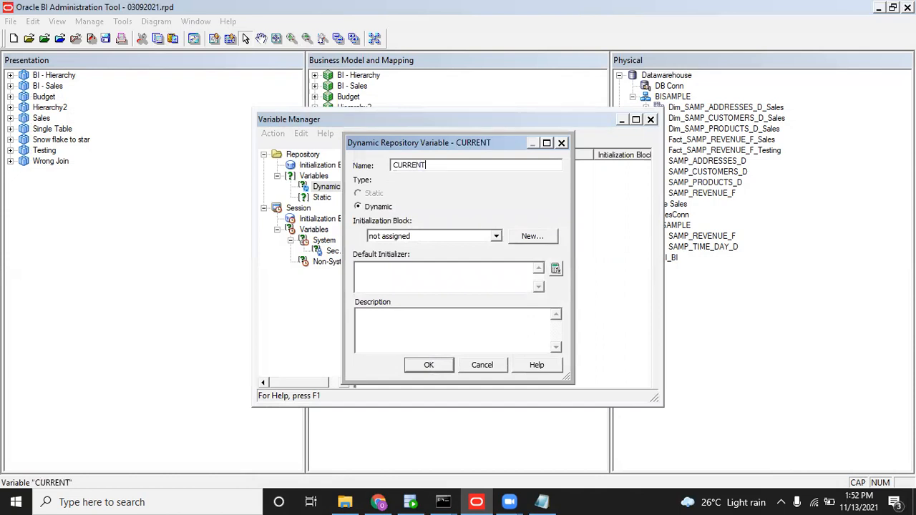
{"action": "type", "text": "_YEAR"}
{"action": "left_click", "coordinate": [493, 237]}
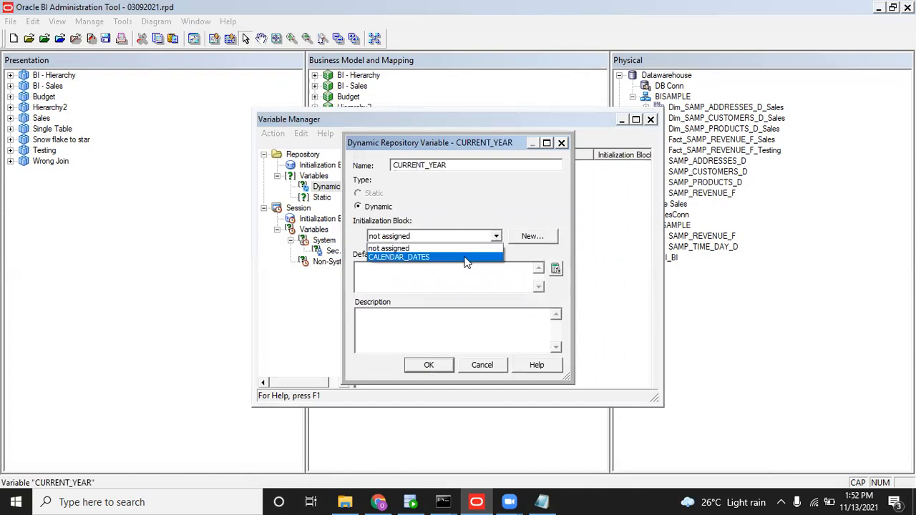
{"action": "left_click", "coordinate": [465, 257]}
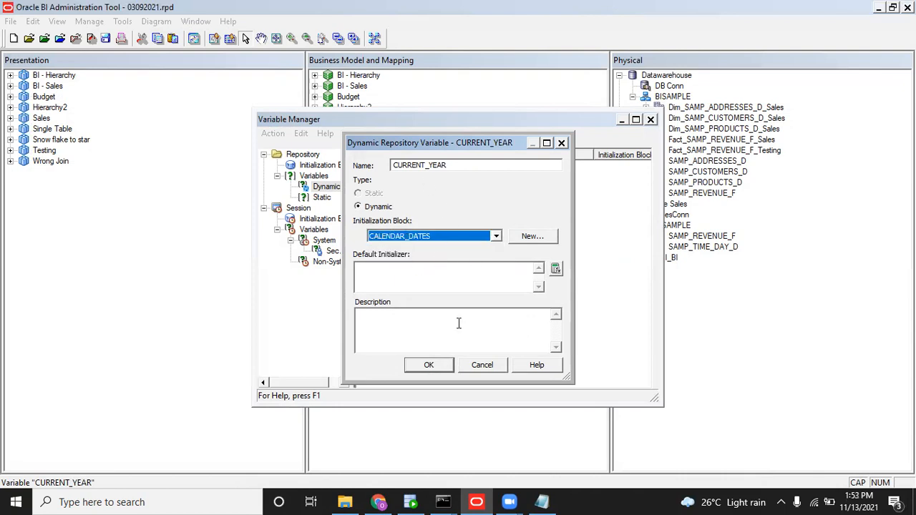
{"action": "left_click", "coordinate": [393, 284]}
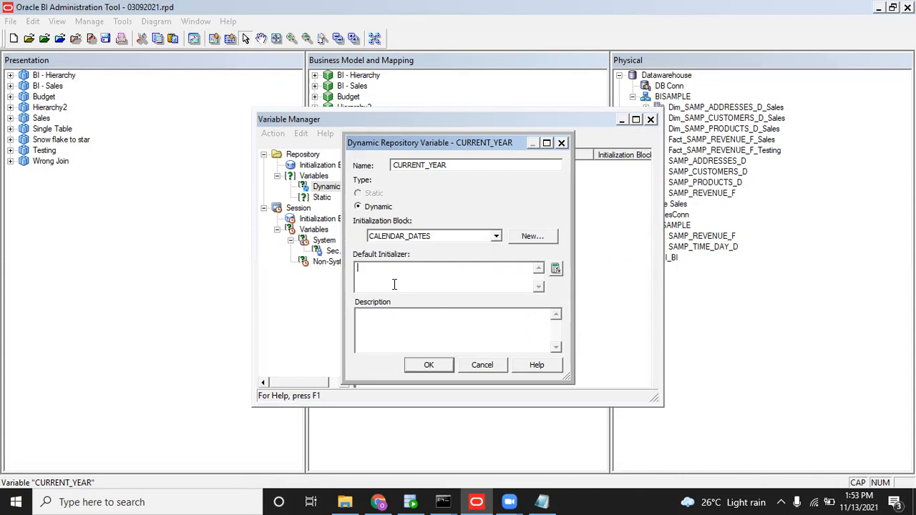
Save CURRENT_YEAR, open CALENDAR_DATES properties, select its to_char expression, and go to SQL Developer.
{"action": "left_click", "coordinate": [429, 365]}
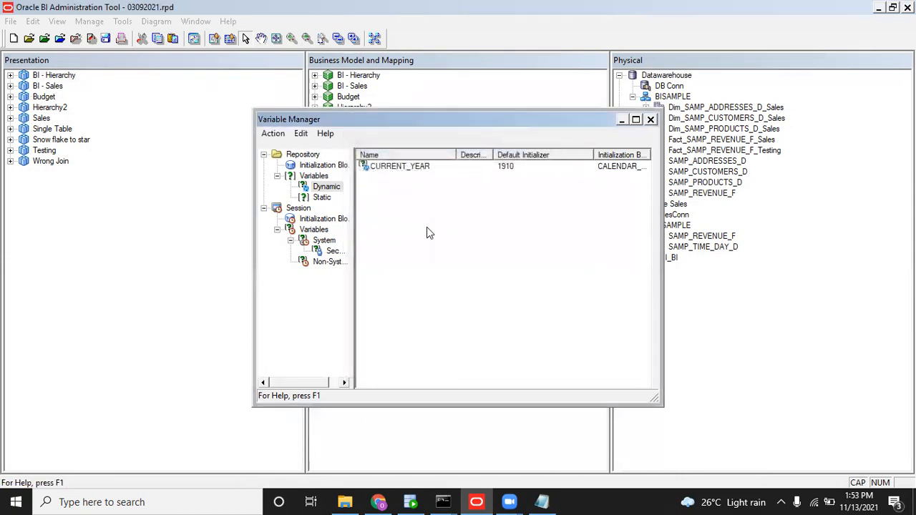
{"action": "left_click", "coordinate": [316, 166]}
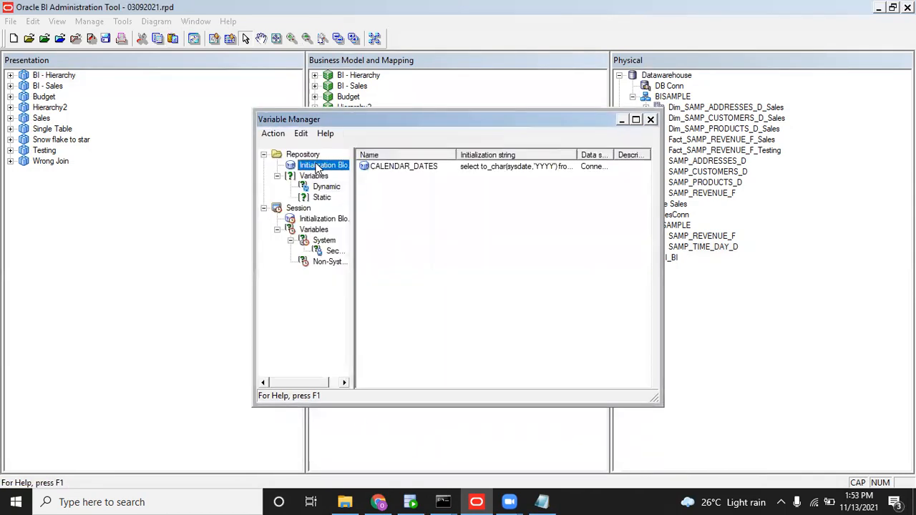
{"action": "left_click", "coordinate": [390, 168]}
{"action": "right_click", "coordinate": [389, 169]}
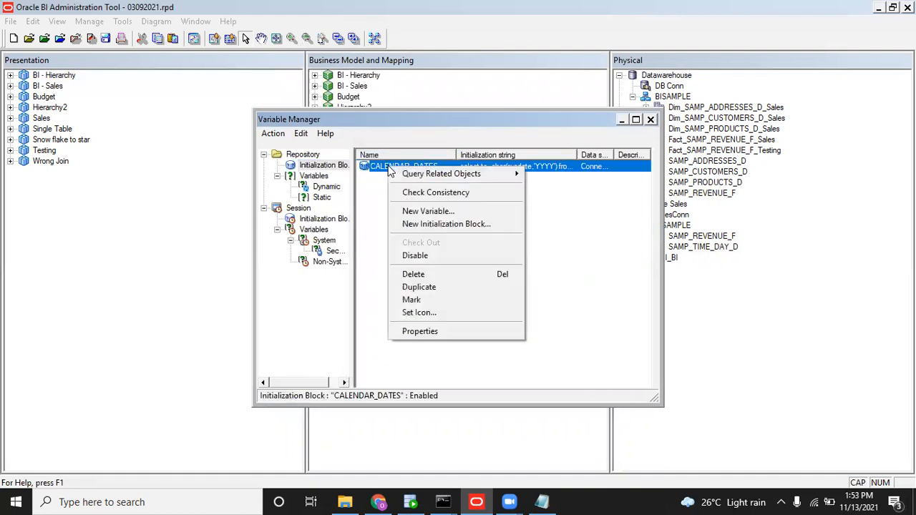
{"action": "left_click", "coordinate": [419, 330]}
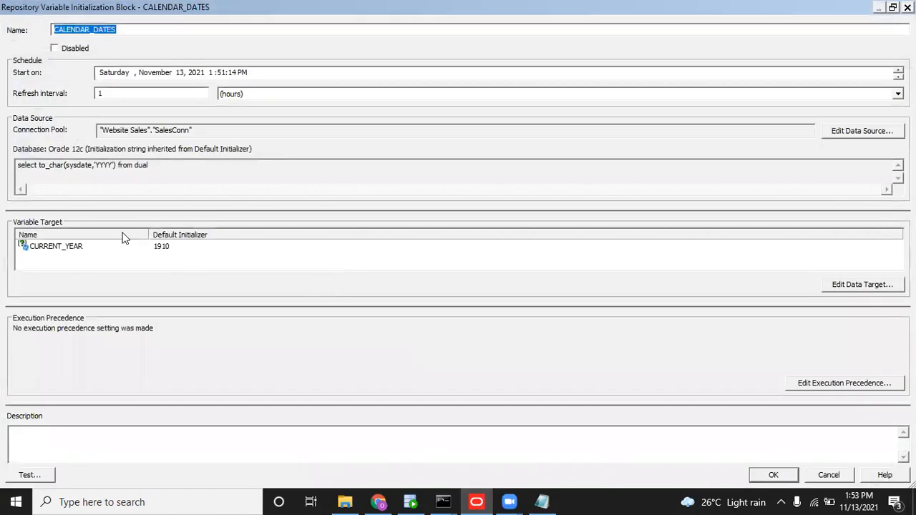
{"action": "left_click_drag", "start_coordinate": [38, 166], "coordinate": [115, 168]}
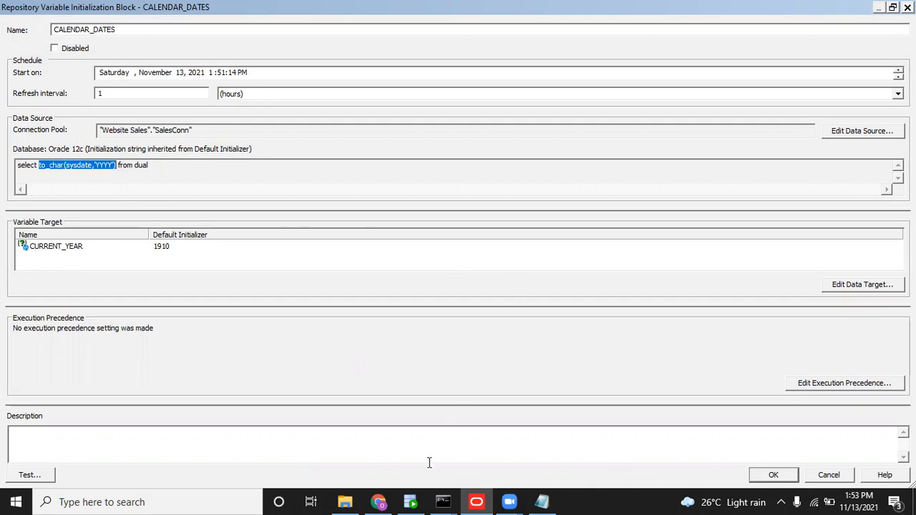
{"action": "key", "text": "alt+Tab"}
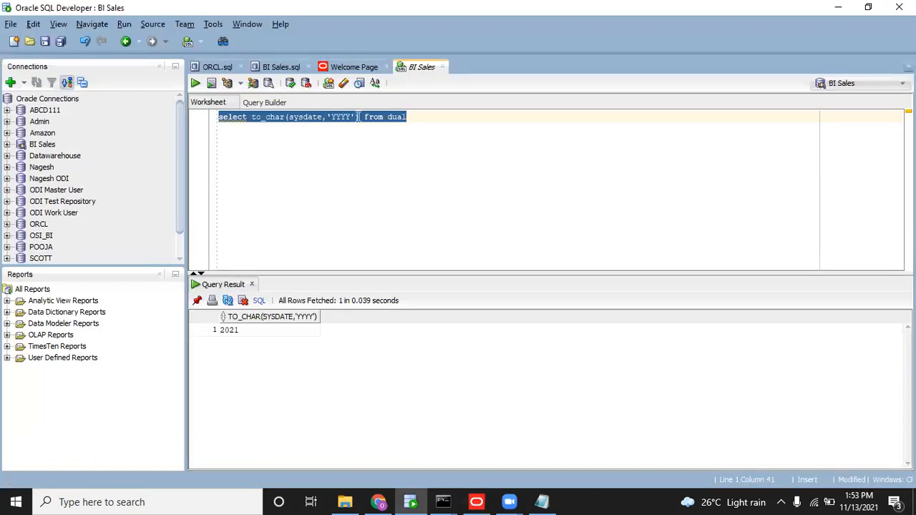
Alias the to_char year expression as CURRENT_YEAR and run the query.
{"action": "left_click", "coordinate": [359, 116]}
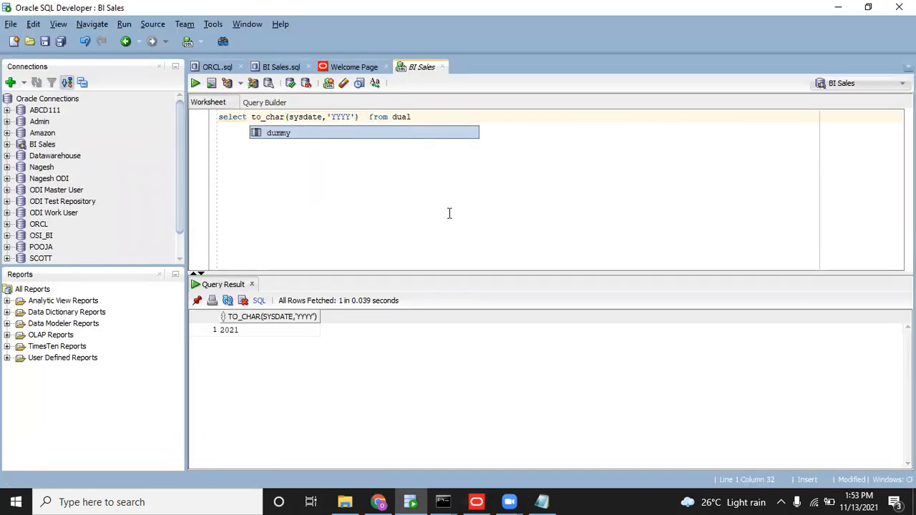
{"action": "type", "text": "CURRENT"}
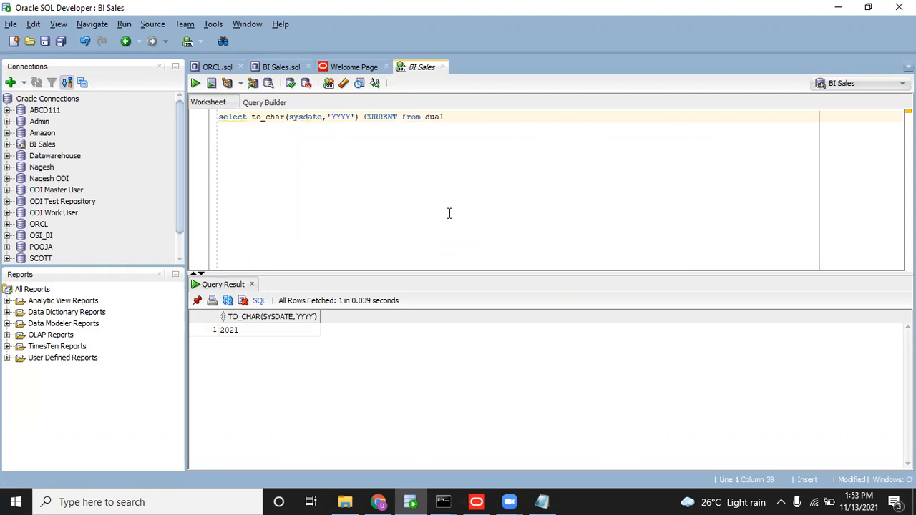
{"action": "type", "text": "_YEAR"}
{"action": "key", "text": "ctrl+Return"}
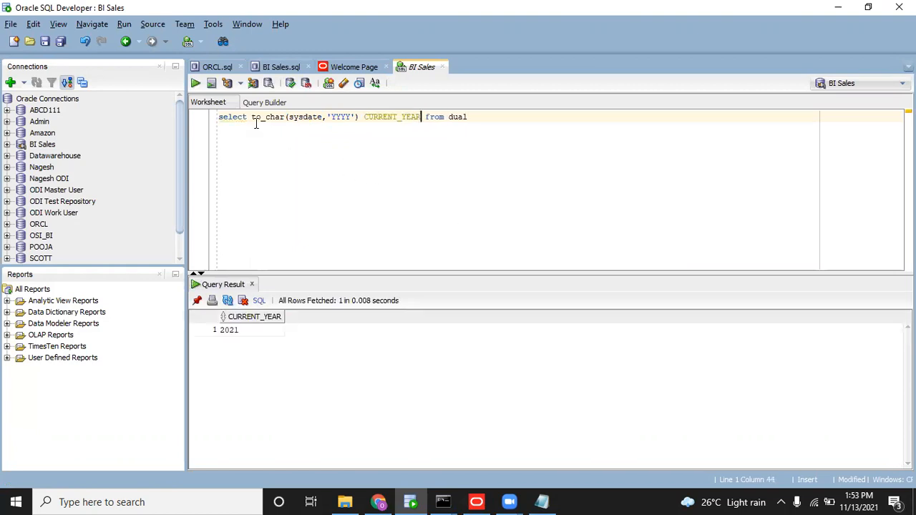
Reformat the query so select, the to_char column, from and dual sit on separate indented lines.
{"action": "left_click", "coordinate": [249, 117]}
{"action": "key", "text": "Return"}
{"action": "key", "text": "Tab"}
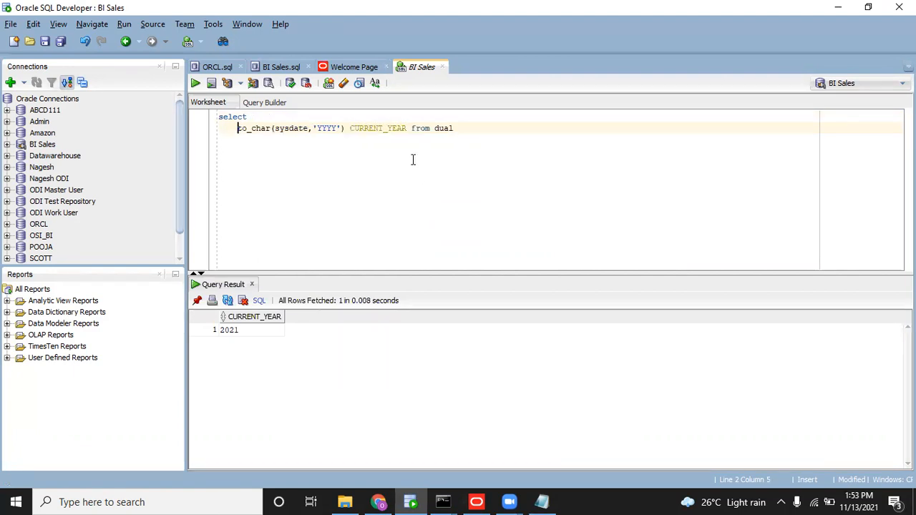
{"action": "left_click", "coordinate": [409, 128]}
{"action": "key", "text": "Return"}
{"action": "key", "text": "shift+Home"}
{"action": "key", "text": "BackSpace"}
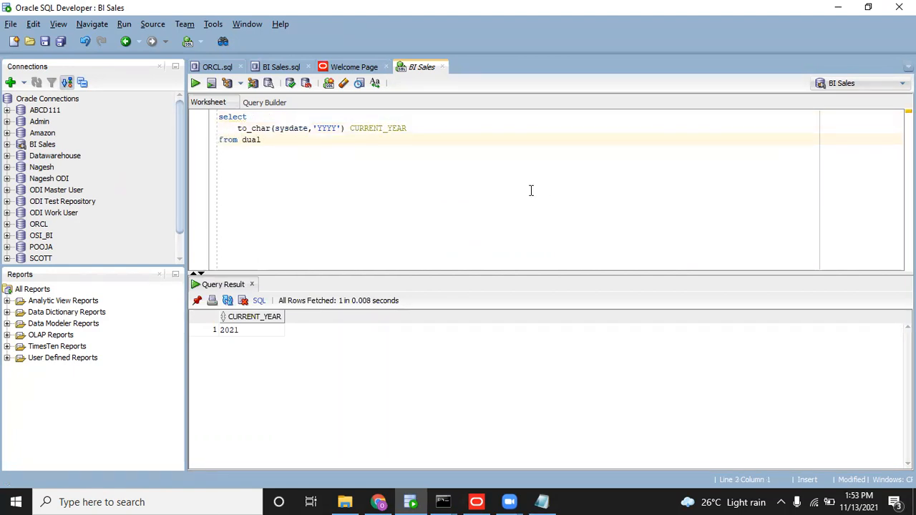
{"action": "left_click", "coordinate": [238, 140]}
{"action": "key", "text": "Return"}
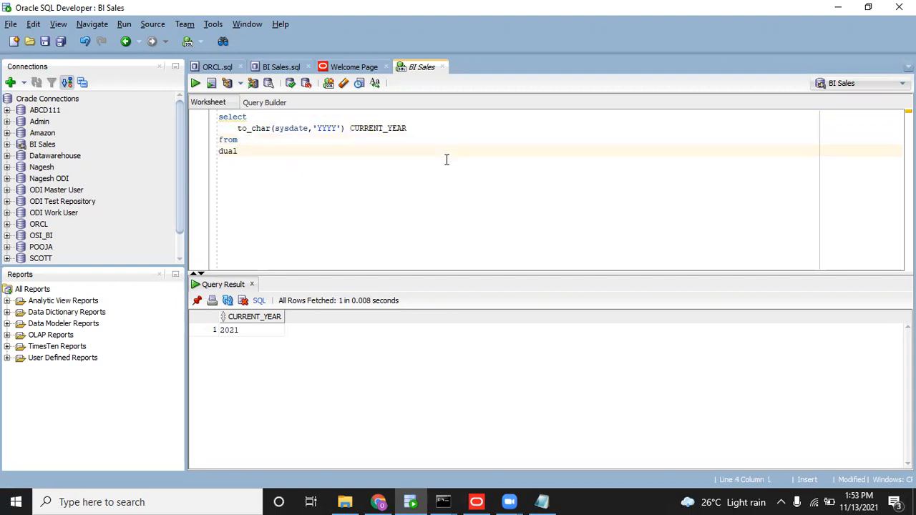
{"action": "key", "text": "Tab"}
Add a comma after CURRENT_YEAR with a new empty line, and select the CURRENT_YEAR expression.
{"action": "left_click", "coordinate": [434, 129]}
{"action": "type", "text": ","}
{"action": "key", "text": "Return"}
{"action": "key", "text": "Up"}
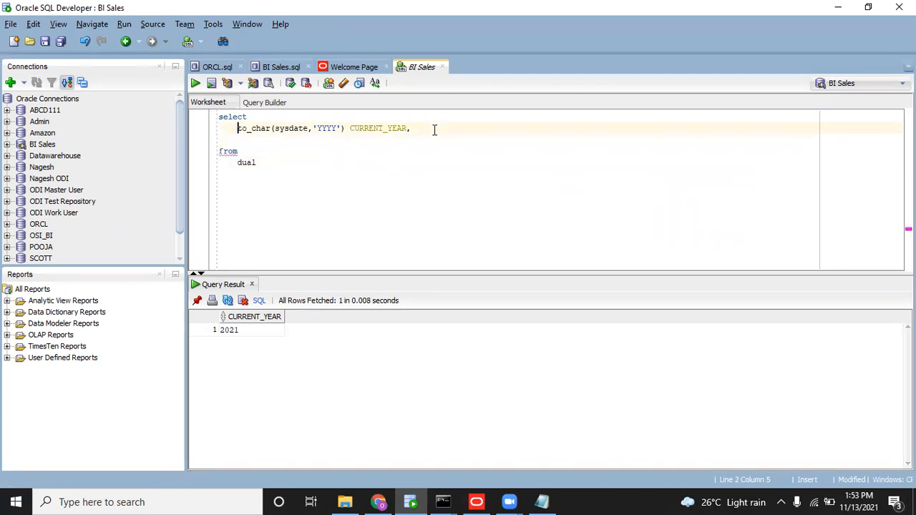
{"action": "key", "text": "shift+End"}
Duplicate the year column with format 'YYYY-Q', drop the trailing comma, and run it to get 2021-4.
{"action": "key", "text": "ctrl+c"}
{"action": "key", "text": "Down"}
{"action": "key", "text": "ctrl+v"}
{"action": "double_click", "coordinate": [327, 140]}
{"action": "type", "text": "Q"}
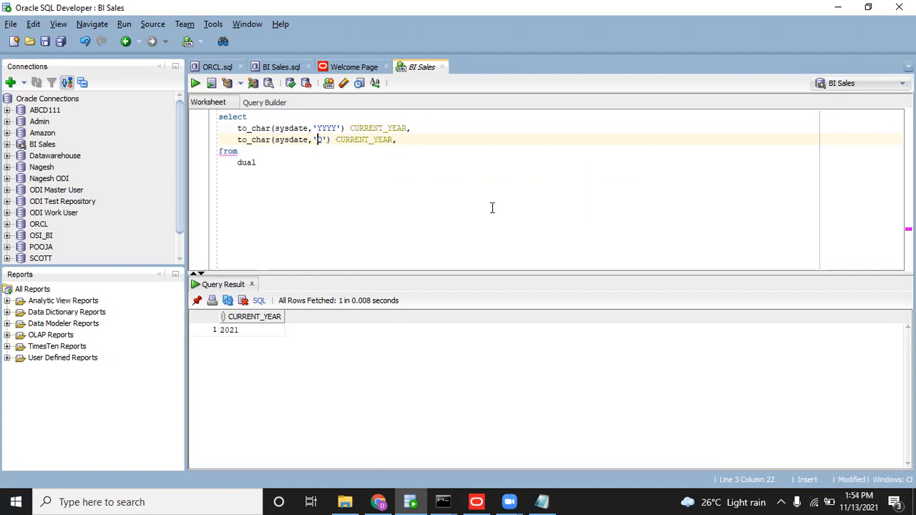
{"action": "type", "text": "YYYY-"}
{"action": "key", "text": "ctrl+Return"}
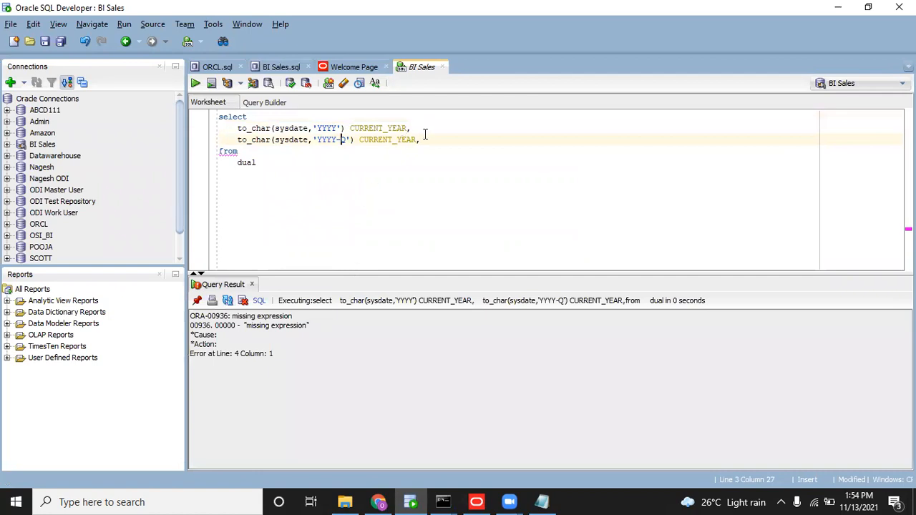
{"action": "key", "text": "BackSpace"}
{"action": "key", "text": "ctrl+Return"}
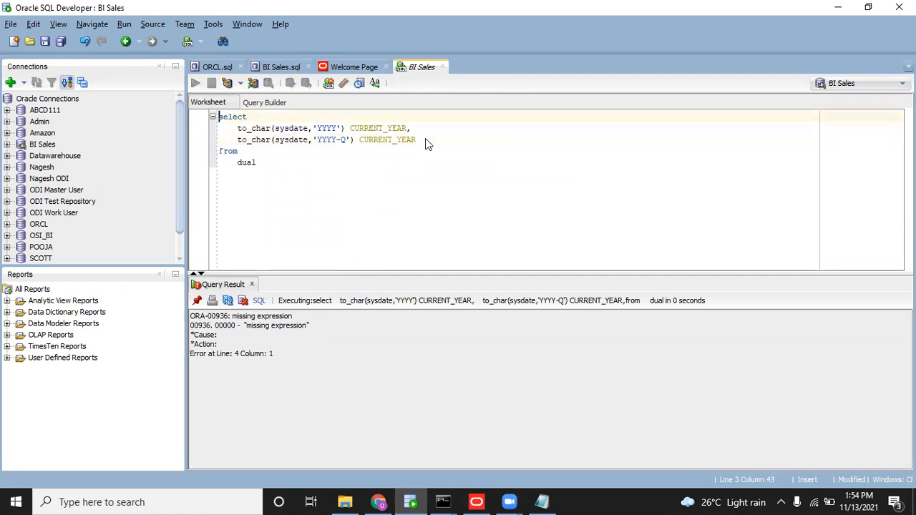
Rename the second column's alias to CURRENT_QUARTER and mark the YYYY part of its format.
{"action": "left_click_drag", "start_coordinate": [397, 140], "coordinate": [421, 139]}
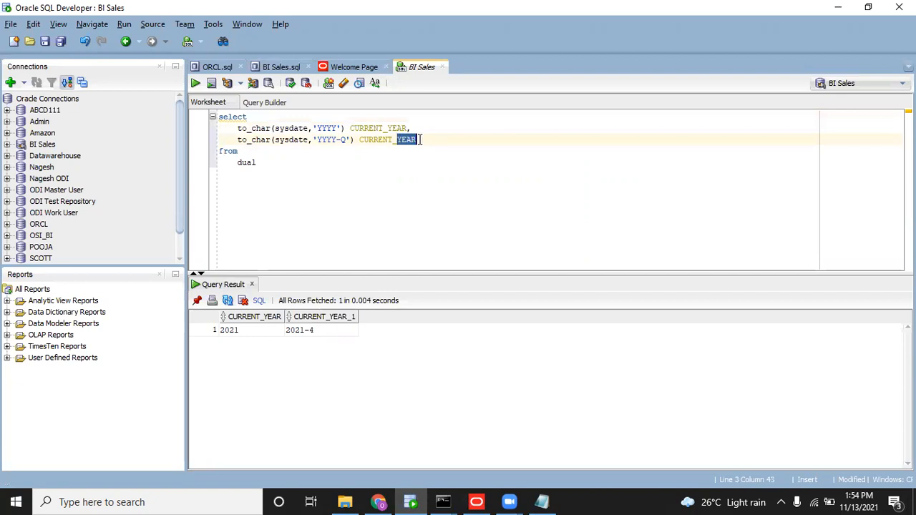
{"action": "type", "text": "QUARTER"}
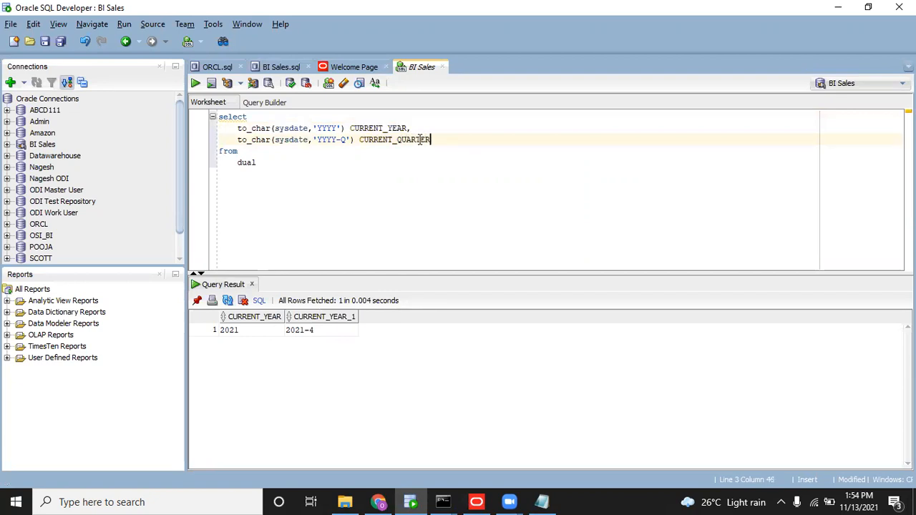
{"action": "left_click", "coordinate": [343, 140]}
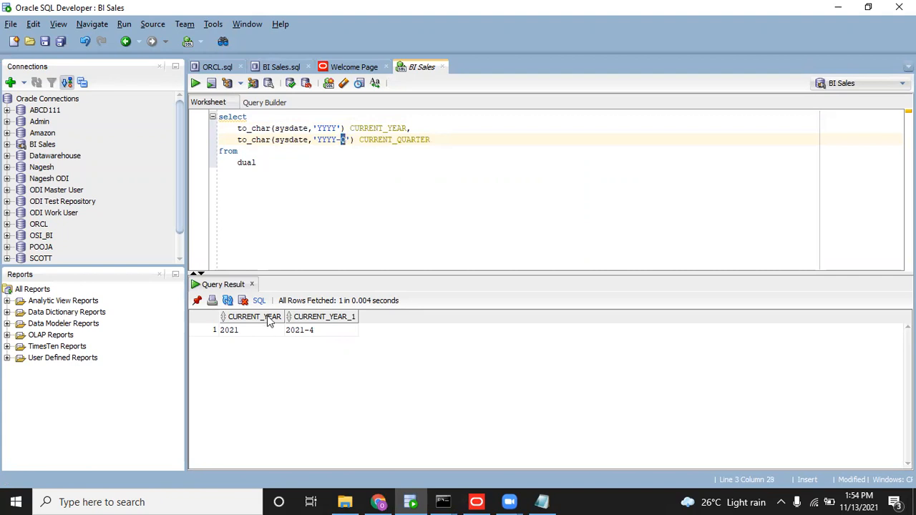
{"action": "left_click_drag", "start_coordinate": [316, 136], "coordinate": [337, 139]}
Add a TO_CHAR(sysdate,'Mon') current_month column and run the query.
{"action": "left_click", "coordinate": [435, 139]}
{"action": "type", "text": ","}
{"action": "key", "text": "Return"}
{"action": "type", "text": "TO_CHAR"}
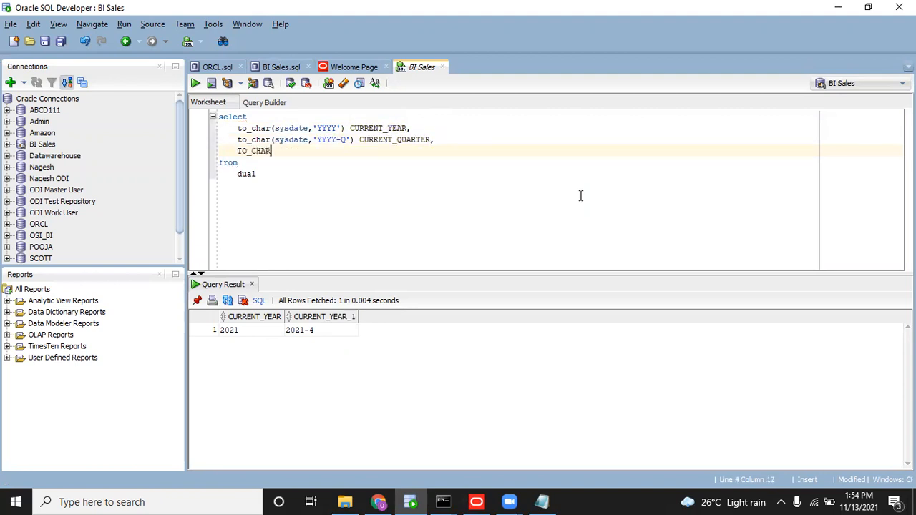
{"action": "type", "text": "("}
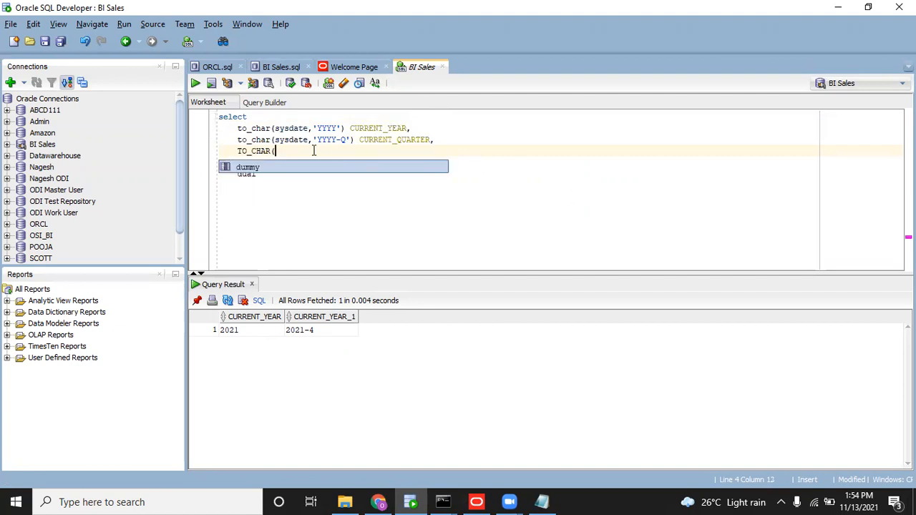
{"action": "double_click", "coordinate": [302, 142]}
{"action": "left_click", "coordinate": [294, 155]}
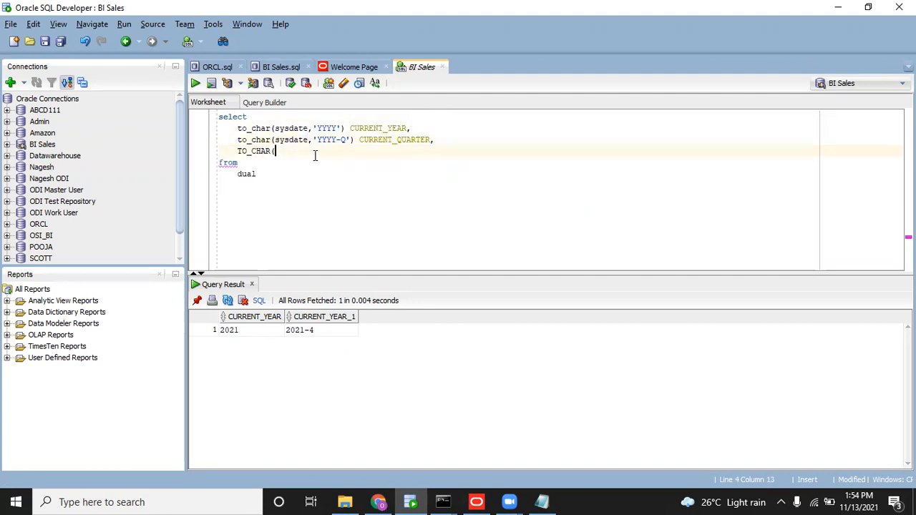
{"action": "key", "text": "ctrl+v"}
{"action": "type", "text": ",'Mon')c"}
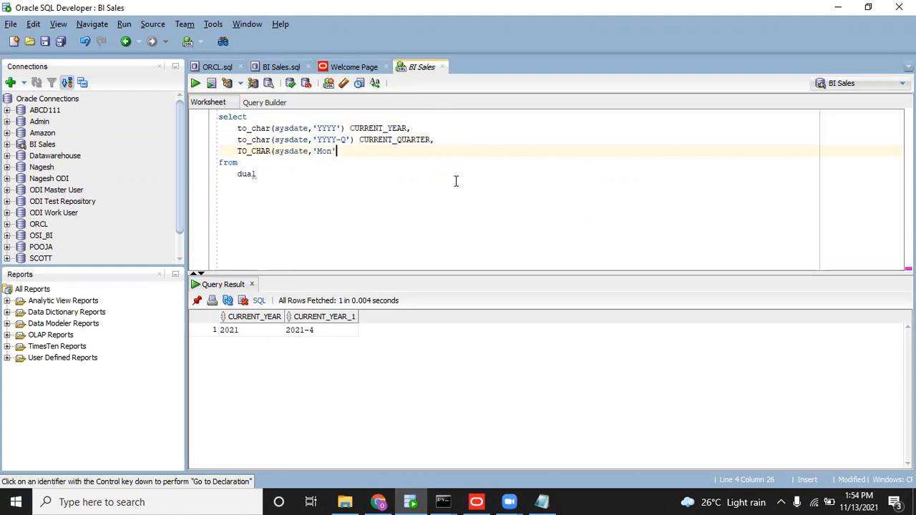
{"action": "type", "text": "u"}
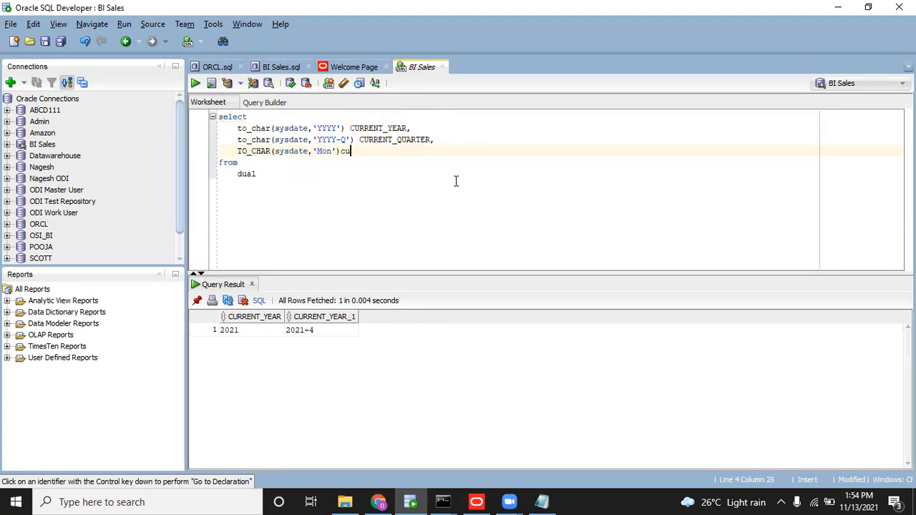
{"action": "type", "text": "rrent_month"}
{"action": "key", "text": "ctrl+Return"}
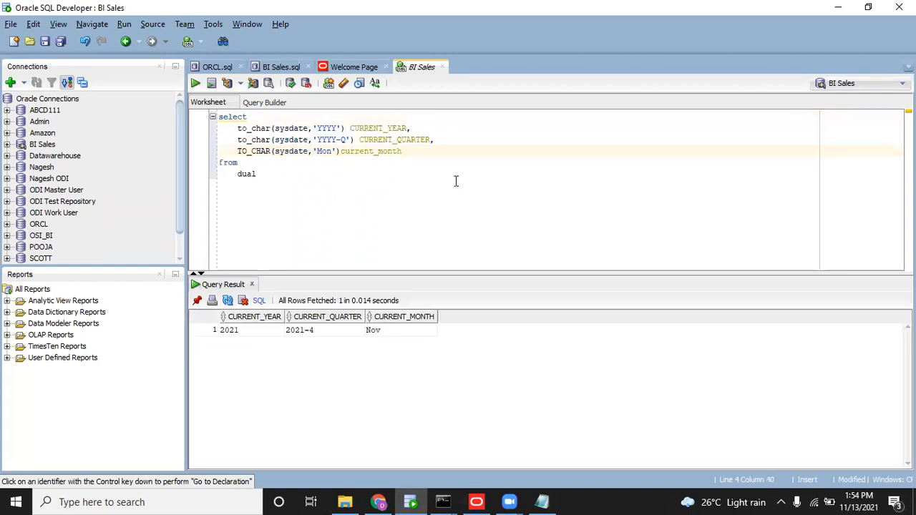
Remove the stray extra line, rerun to get 2021, 2021-4 and Nov, and select the whole query.
{"action": "type", "text": ","}
{"action": "key", "text": "Return"}
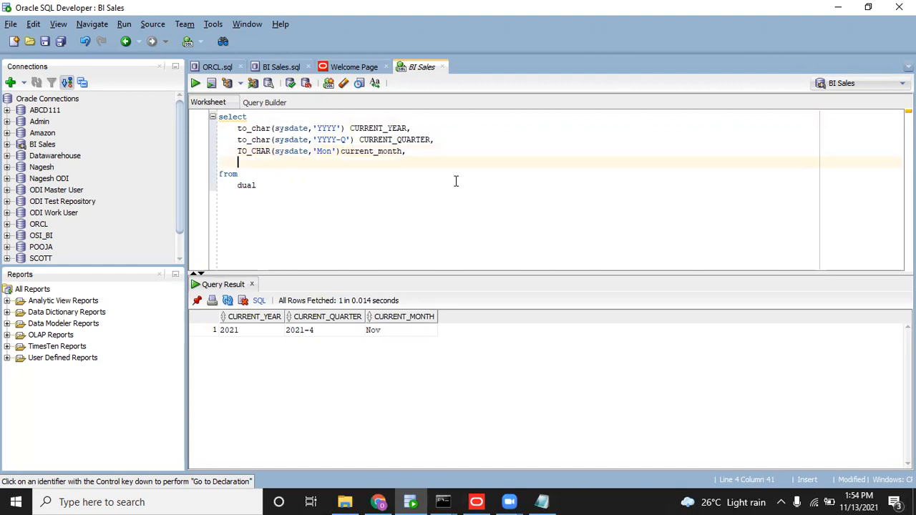
{"action": "type", "text": "sysdate"}
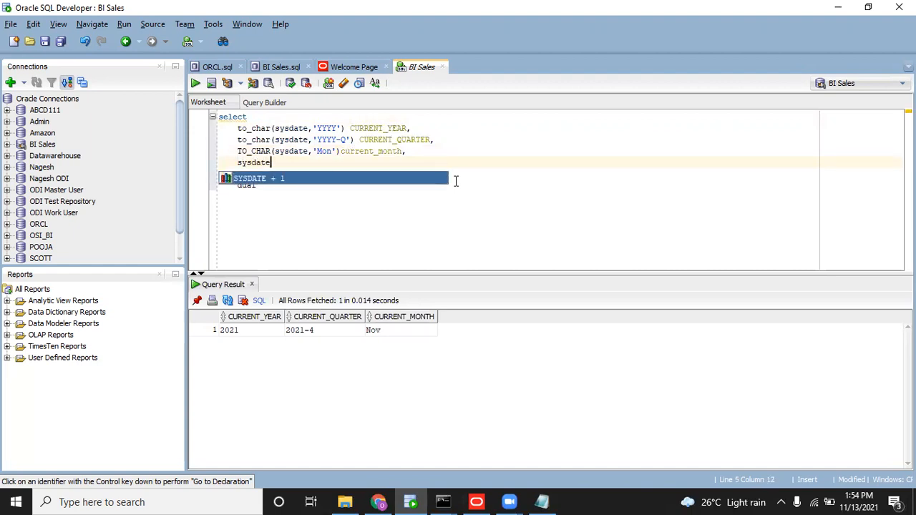
{"action": "left_click_drag", "start_coordinate": [411, 163], "coordinate": [224, 163]}
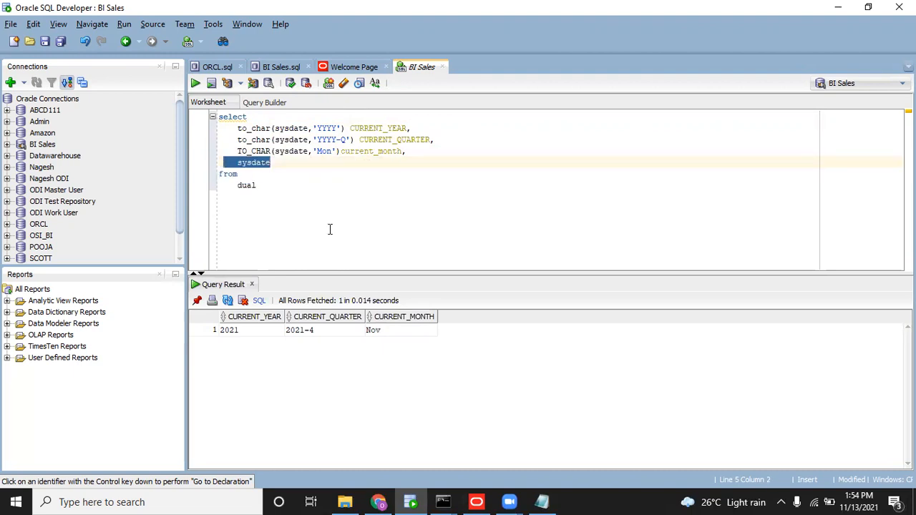
{"action": "key", "text": "BackSpace"}
{"action": "key", "text": "BackSpace"}
{"action": "key", "text": "BackSpace"}
{"action": "key", "text": "BackSpace"}
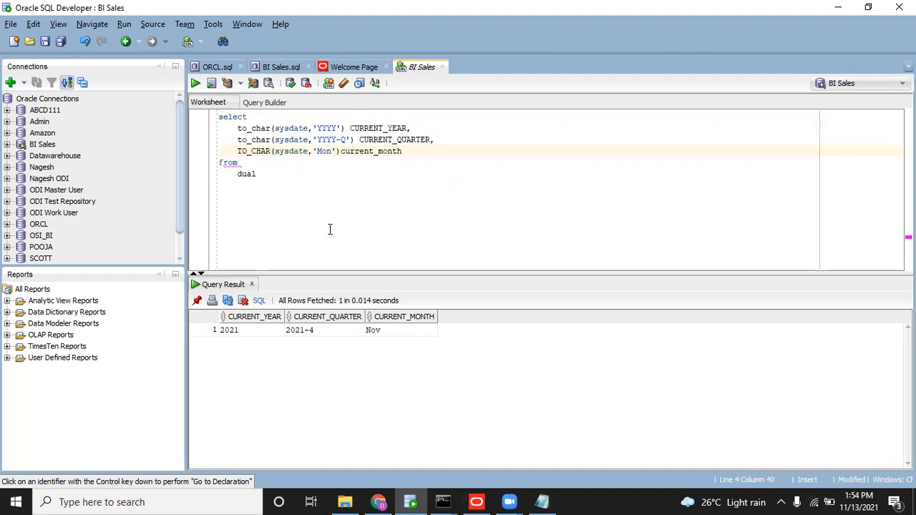
{"action": "key", "text": "ctrl+Return"}
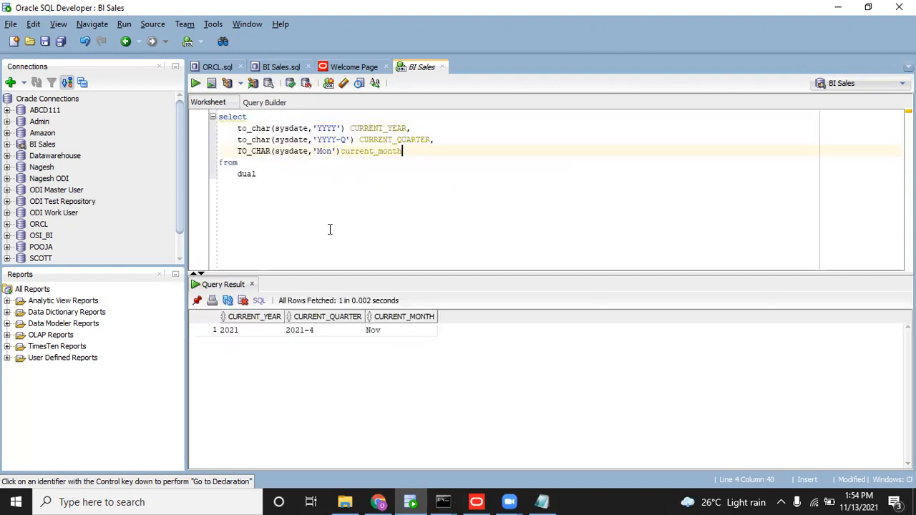
{"action": "key", "text": "ctrl+a"}
{"action": "key", "text": "ctrl+c"}
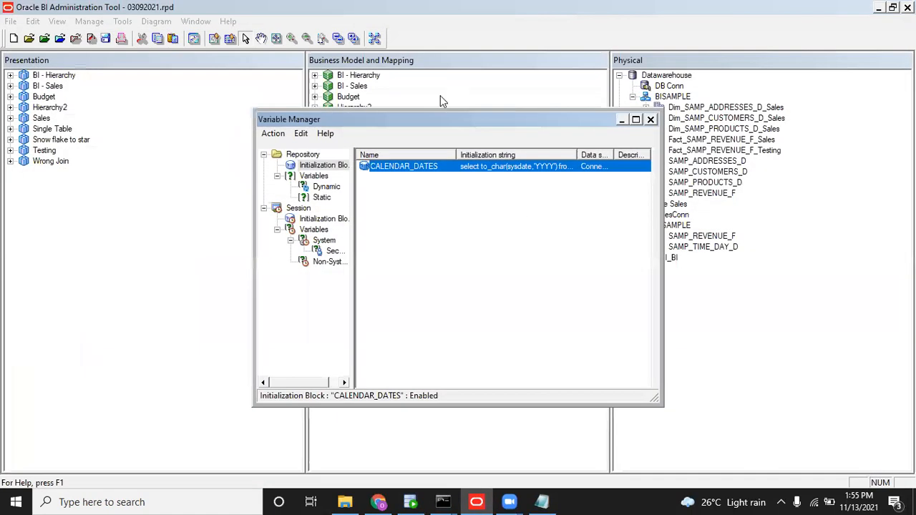
Replace CALENDAR_DATES' year-only query with the pasted year, quarter and month query, then save the block.
{"action": "right_click", "coordinate": [399, 166]}
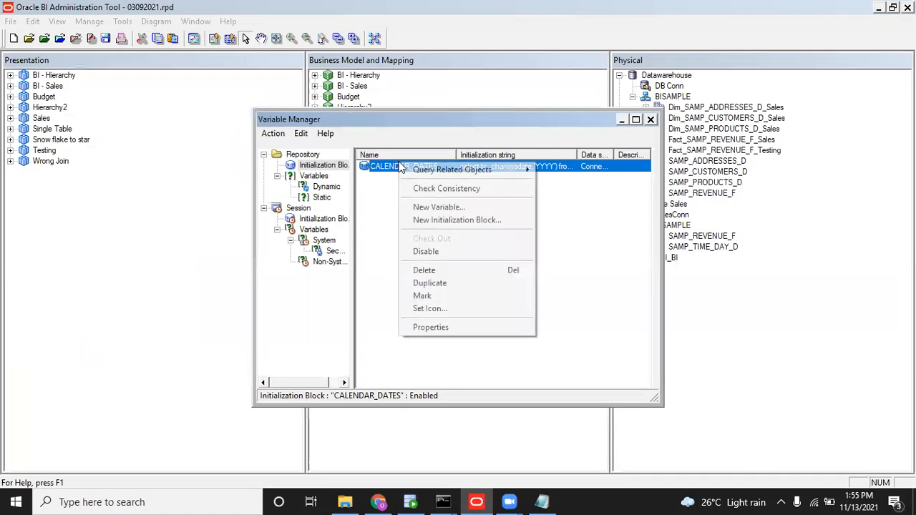
{"action": "left_click", "coordinate": [386, 171]}
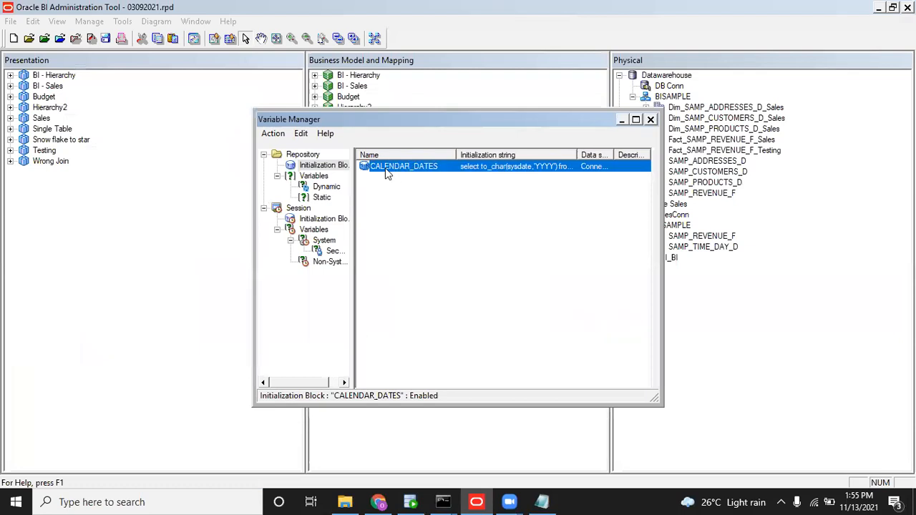
{"action": "double_click", "coordinate": [384, 168]}
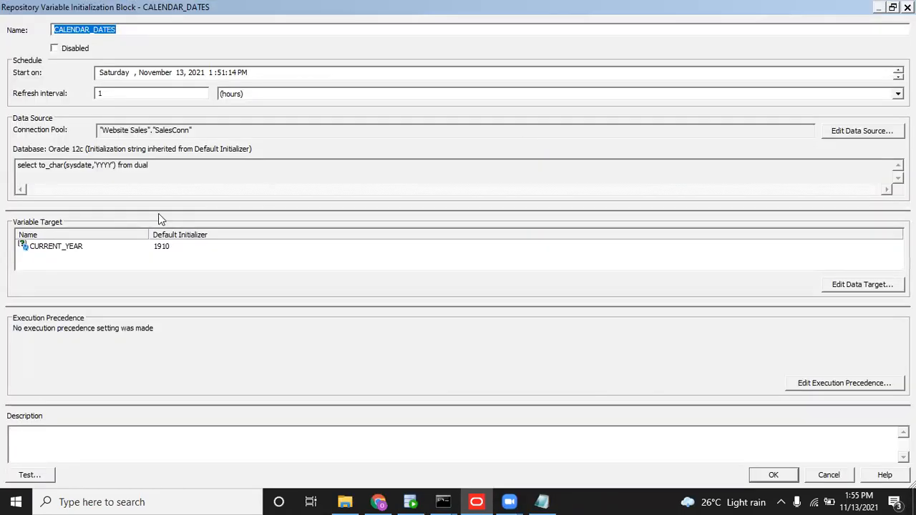
{"action": "left_click_drag", "start_coordinate": [167, 165], "coordinate": [26, 165]}
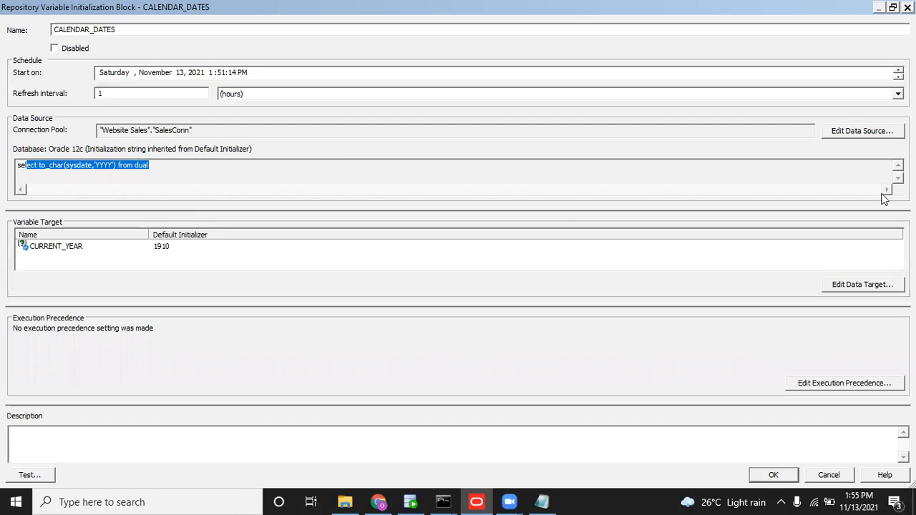
{"action": "left_click", "coordinate": [860, 135]}
{"action": "left_click_drag", "start_coordinate": [432, 215], "coordinate": [269, 224]}
{"action": "key", "text": "ctrl+v"}
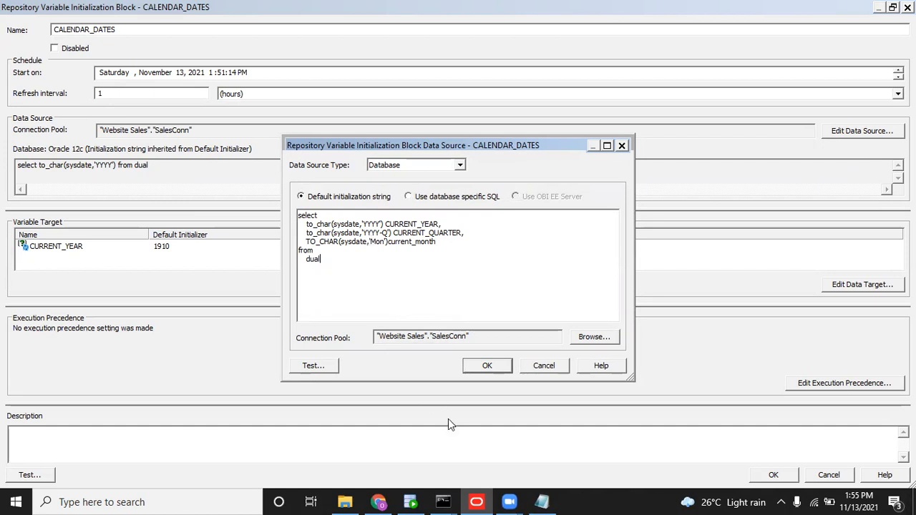
{"action": "left_click", "coordinate": [501, 368]}
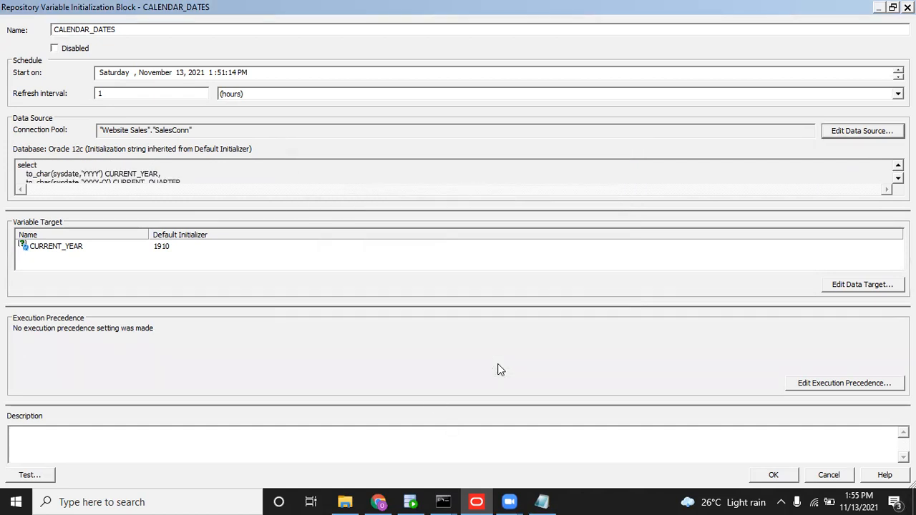
{"action": "left_click", "coordinate": [777, 465]}
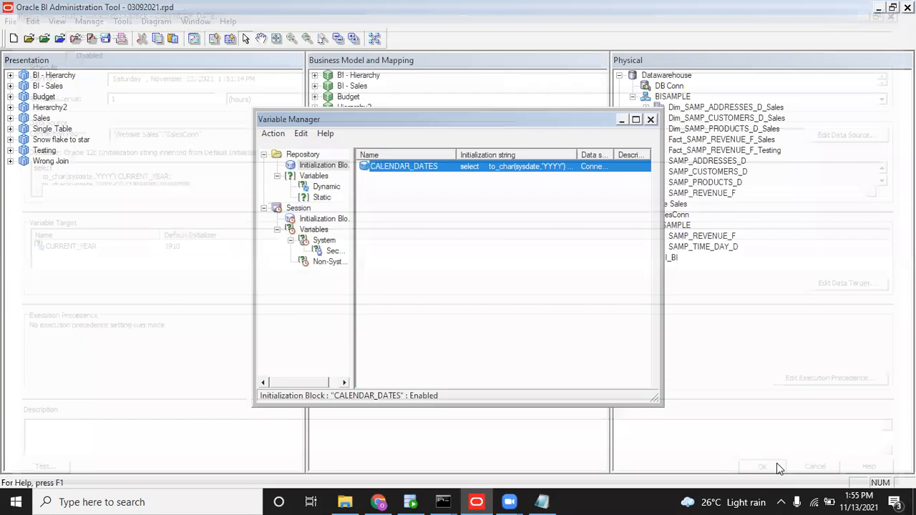
Create dynamic variable CURRENT_QUARTER initialized by the CALENDAR_DATES block.
{"action": "left_click", "coordinate": [323, 187]}
{"action": "right_click", "coordinate": [398, 221]}
{"action": "left_click", "coordinate": [425, 227]}
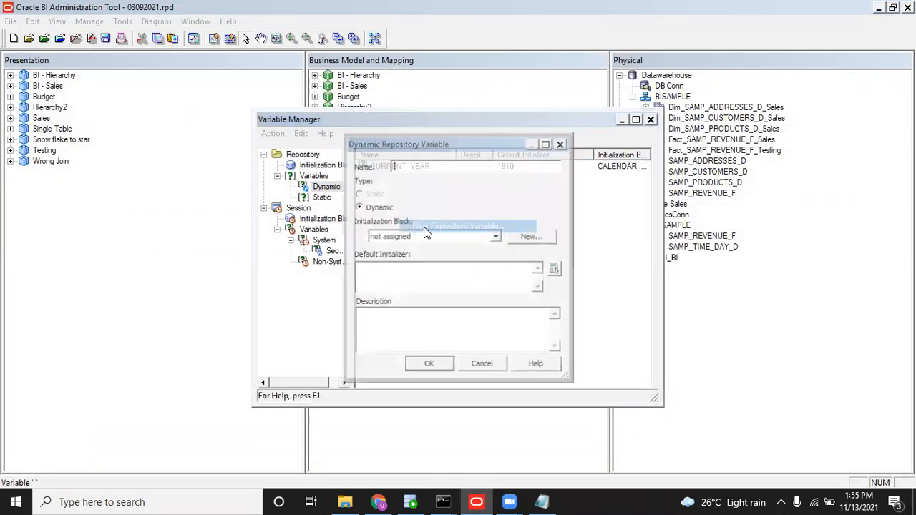
{"action": "type", "text": "CUR"}
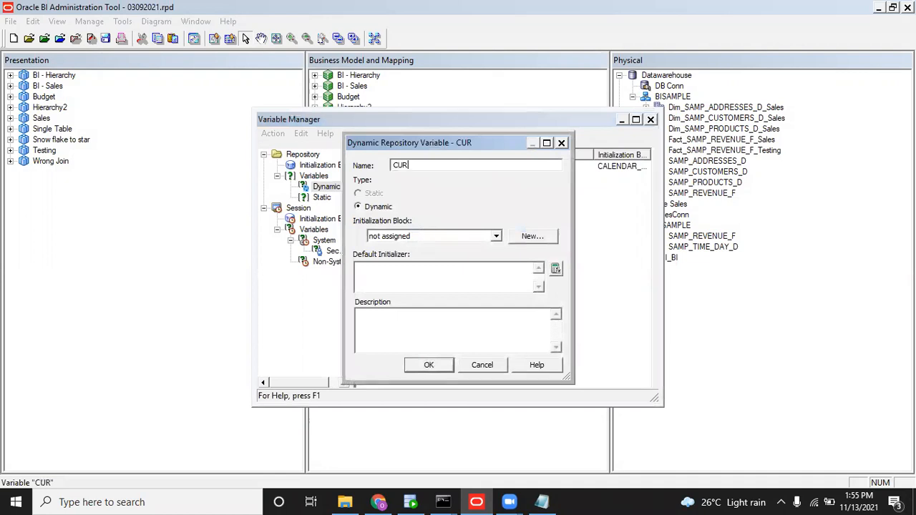
{"action": "type", "text": "RENT_QUARTER"}
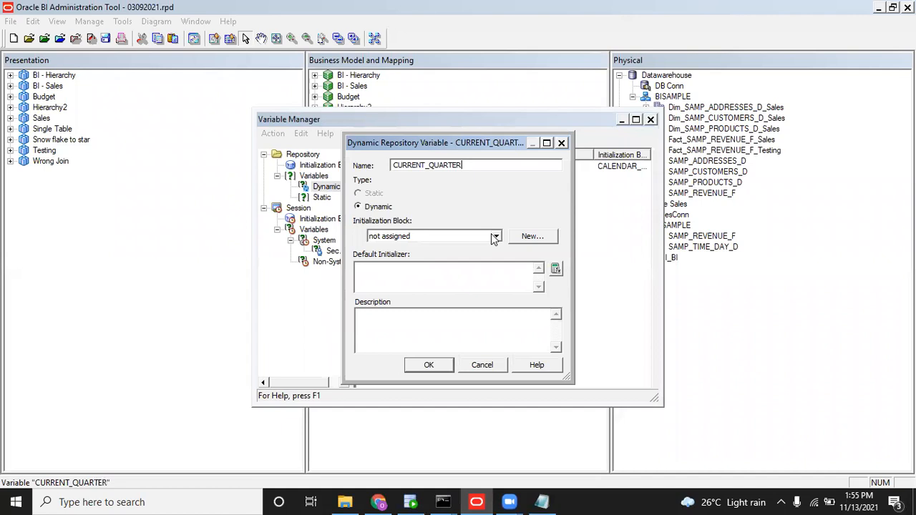
{"action": "left_click", "coordinate": [495, 236]}
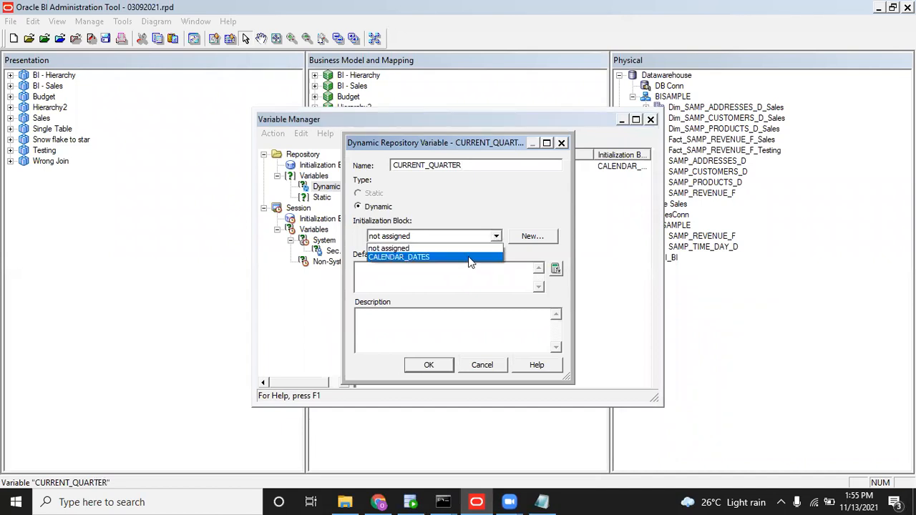
{"action": "left_click", "coordinate": [468, 257]}
{"action": "left_click", "coordinate": [440, 365]}
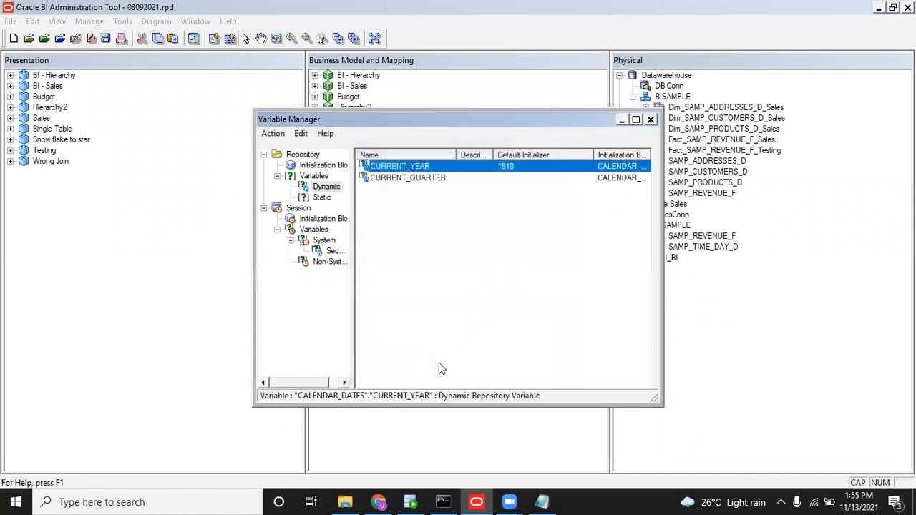
Create dynamic variable CURRENT_MONTH initialized by the CALENDAR_DATES block.
{"action": "right_click", "coordinate": [430, 217]}
{"action": "left_click", "coordinate": [449, 229]}
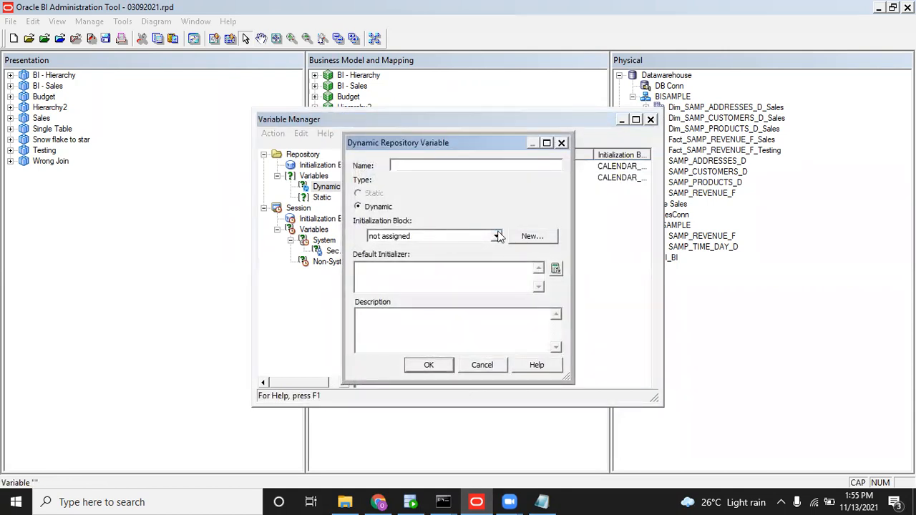
{"action": "type", "text": "CURRENT_MONTH"}
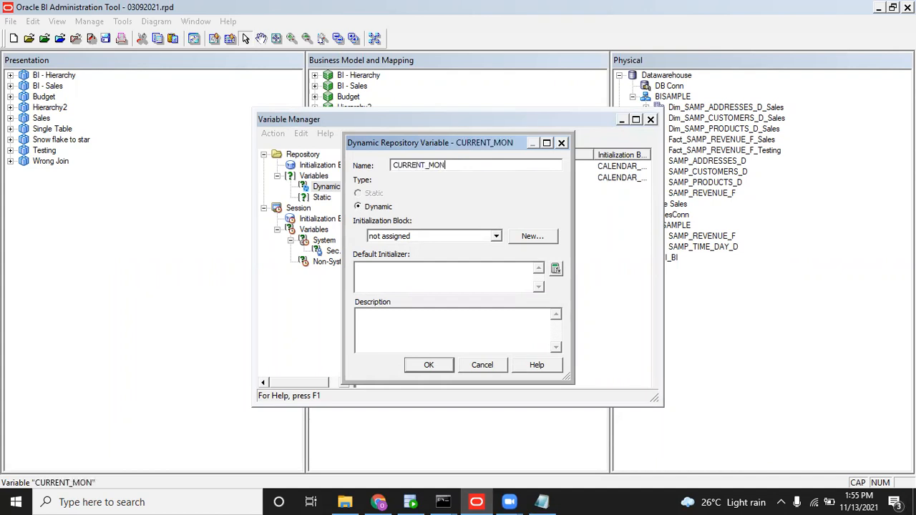
{"action": "left_click", "coordinate": [496, 236]}
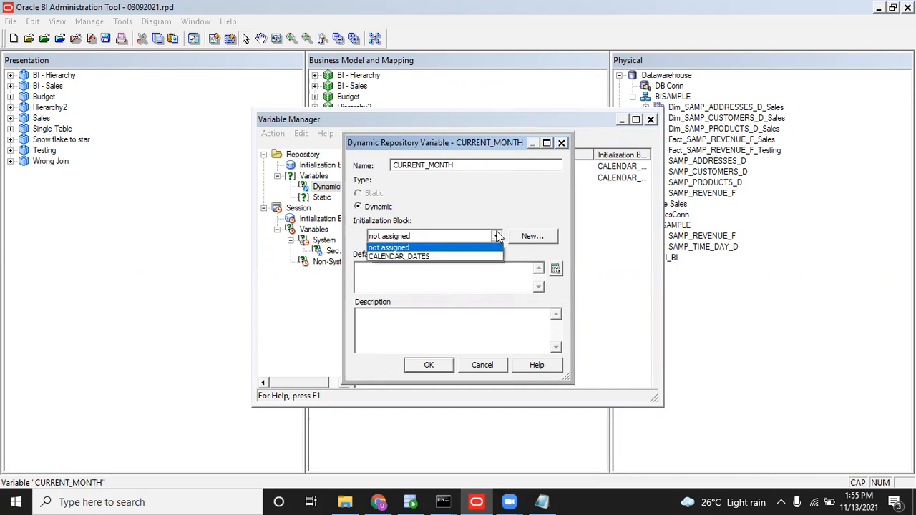
{"action": "left_click", "coordinate": [449, 258]}
{"action": "left_click", "coordinate": [432, 366]}
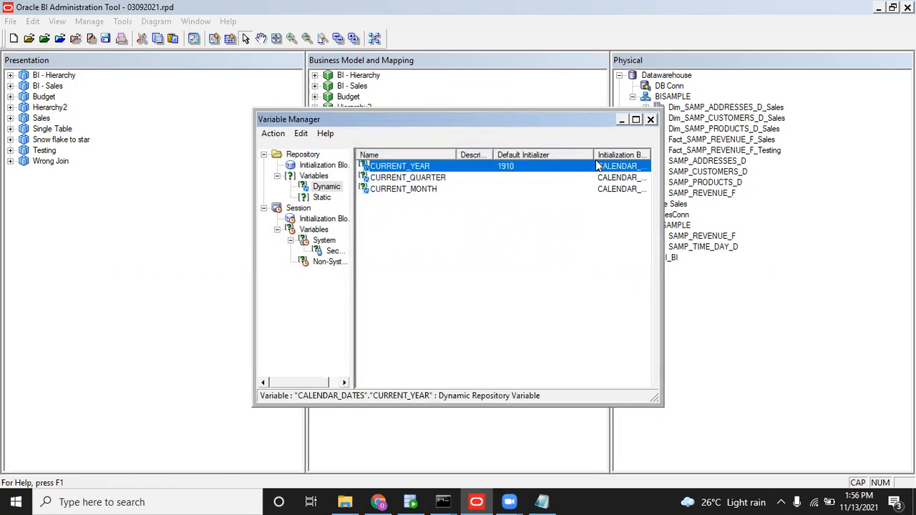
Close the Variable Manager, check the BI Repository users in Identity Manager, then close it.
{"action": "left_click", "coordinate": [650, 120]}
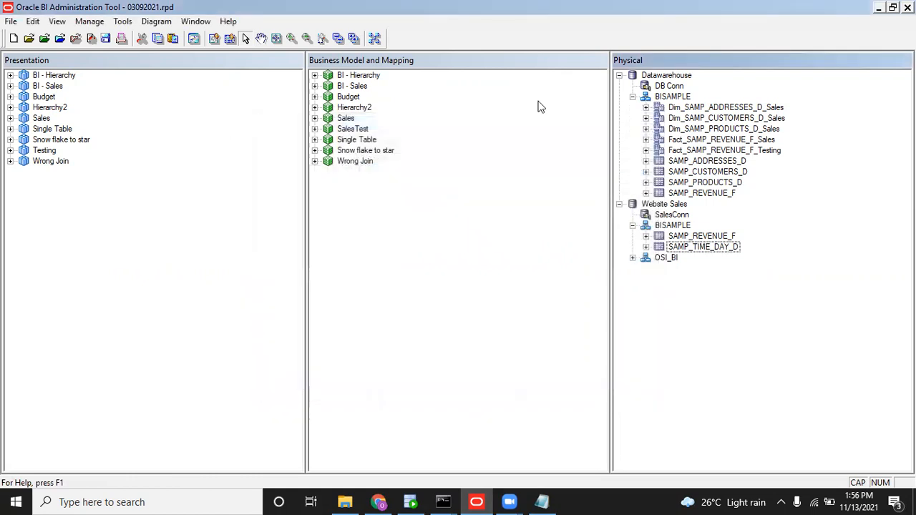
{"action": "left_click", "coordinate": [98, 23]}
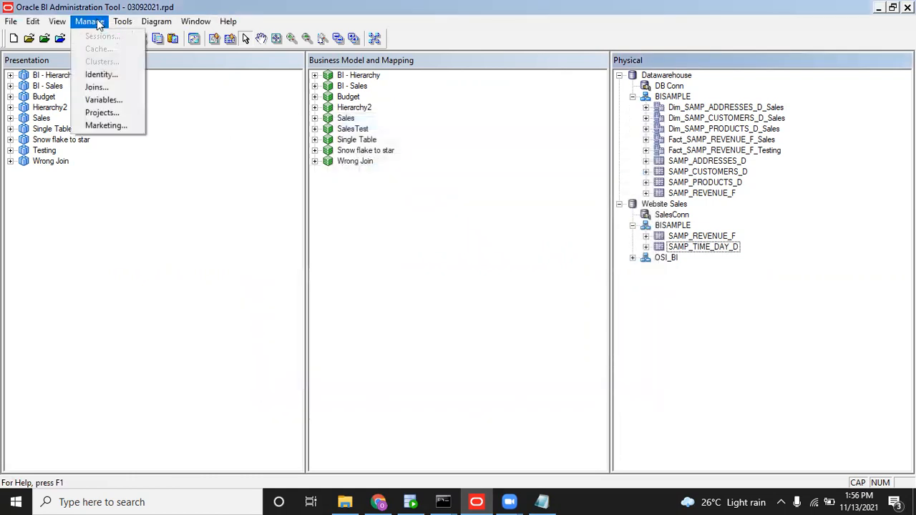
{"action": "left_click", "coordinate": [102, 76]}
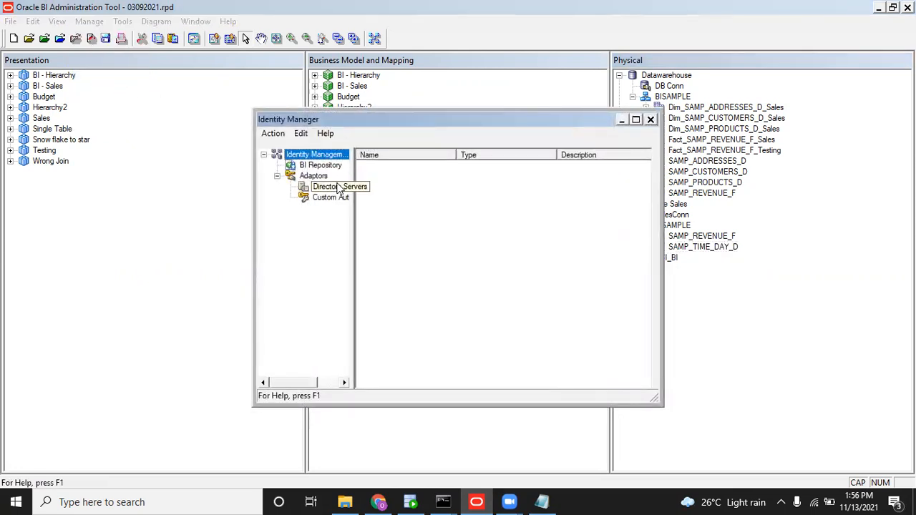
{"action": "left_click", "coordinate": [320, 166]}
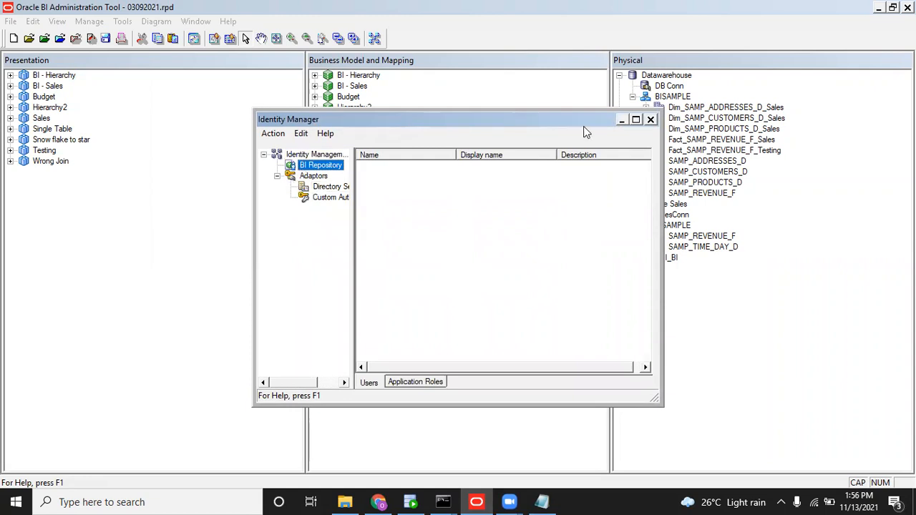
{"action": "left_click", "coordinate": [650, 119]}
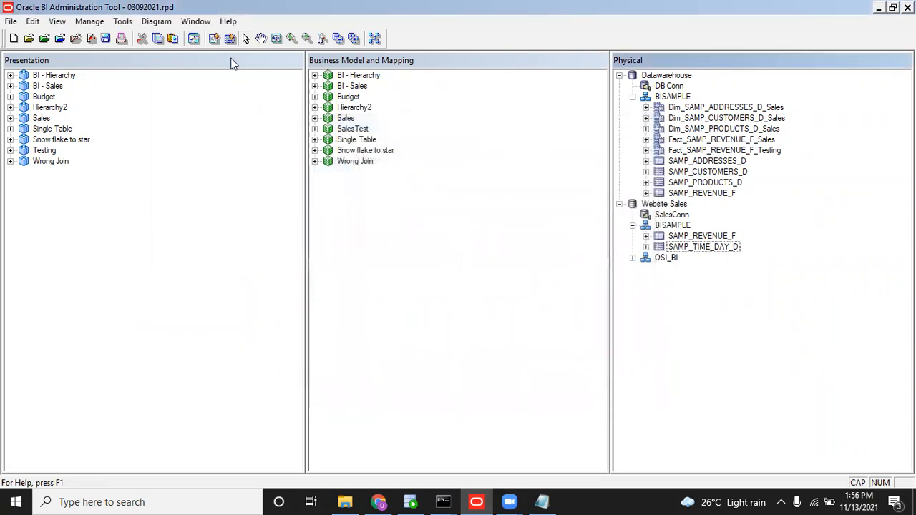
Reopen the Variable Manager's Initialization Blocks and select CALENDAR_DATES.
{"action": "left_click", "coordinate": [88, 23]}
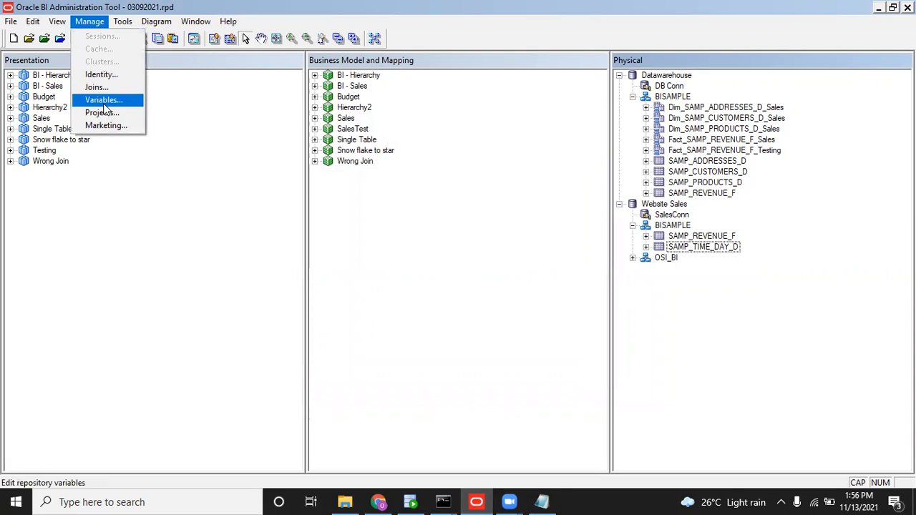
{"action": "left_click", "coordinate": [105, 105]}
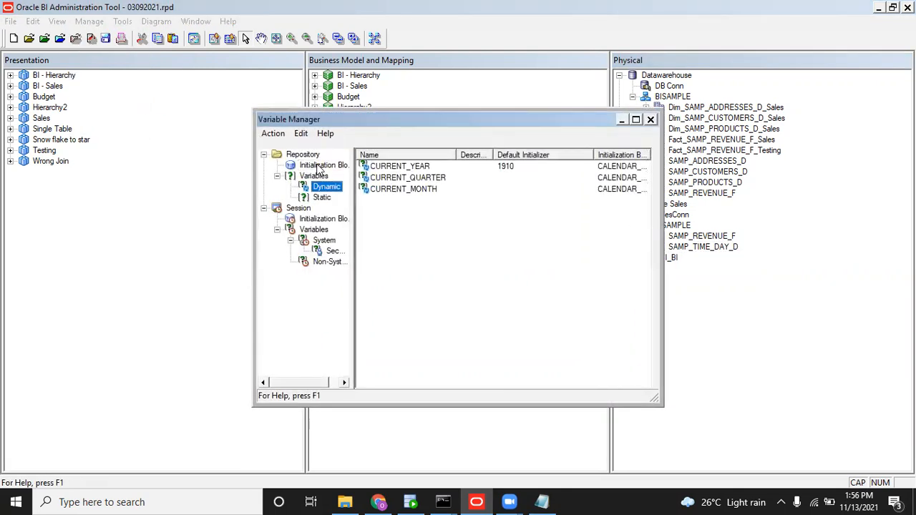
{"action": "left_click", "coordinate": [326, 166]}
{"action": "left_click", "coordinate": [415, 171]}
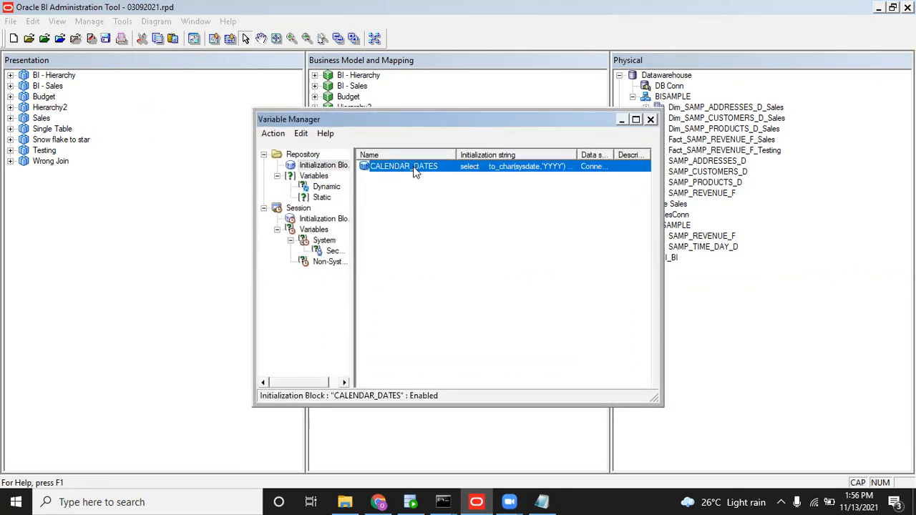
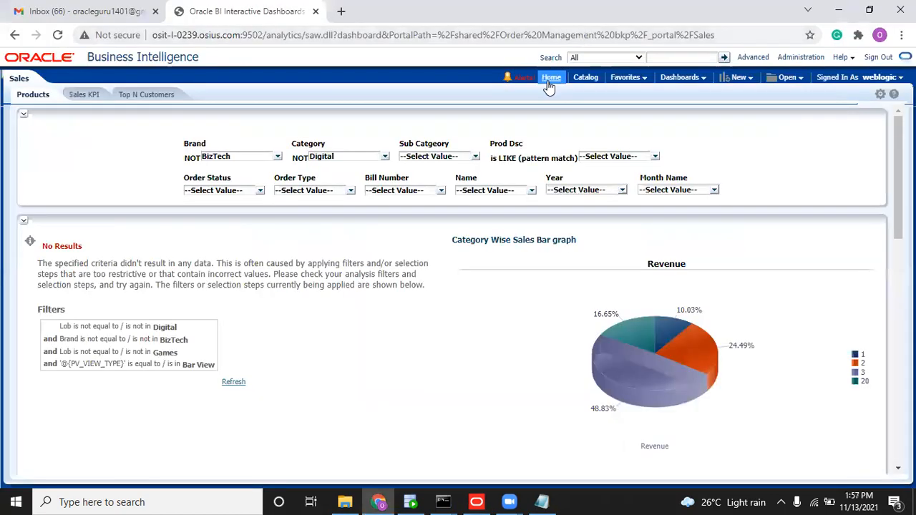
Leave the Admin Tool's Variable Manager and show the OBIEE Home page in the browser.
{"action": "left_click", "coordinate": [550, 80]}
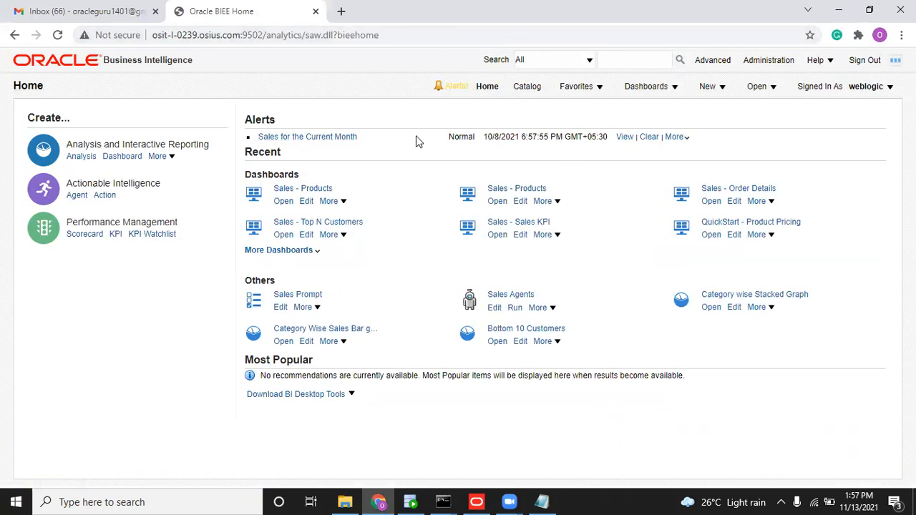
Browse the Dashboards list, then start a new dashboard via New > Dashboard.
{"action": "left_click", "coordinate": [630, 87]}
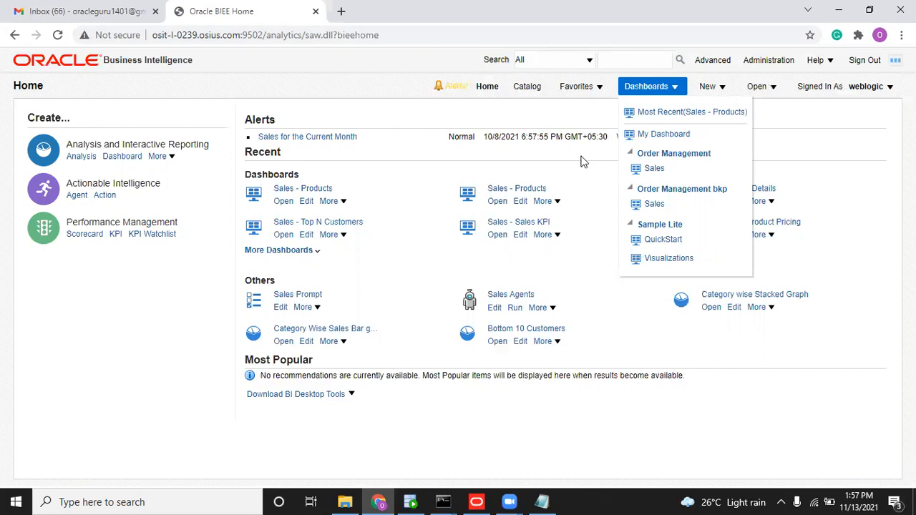
{"action": "left_click", "coordinate": [582, 159]}
{"action": "left_click", "coordinate": [653, 92]}
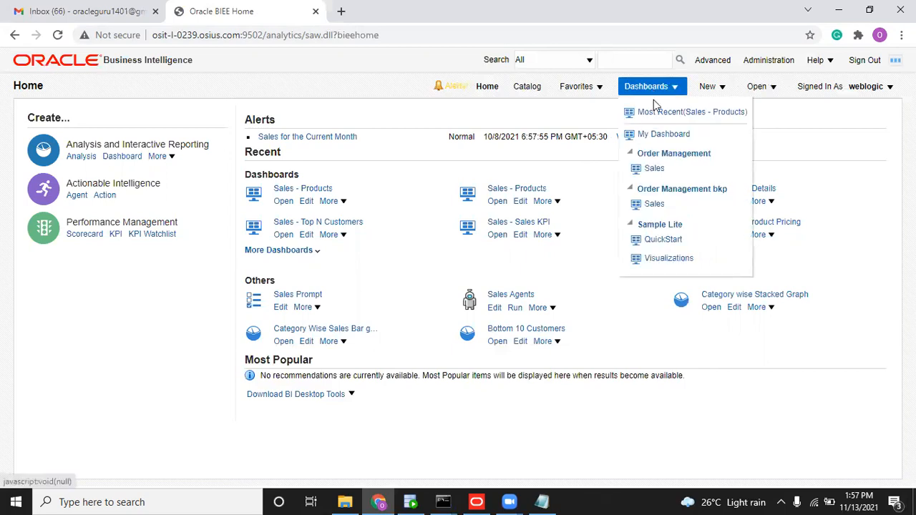
{"action": "left_click", "coordinate": [709, 88]}
{"action": "left_click", "coordinate": [730, 152]}
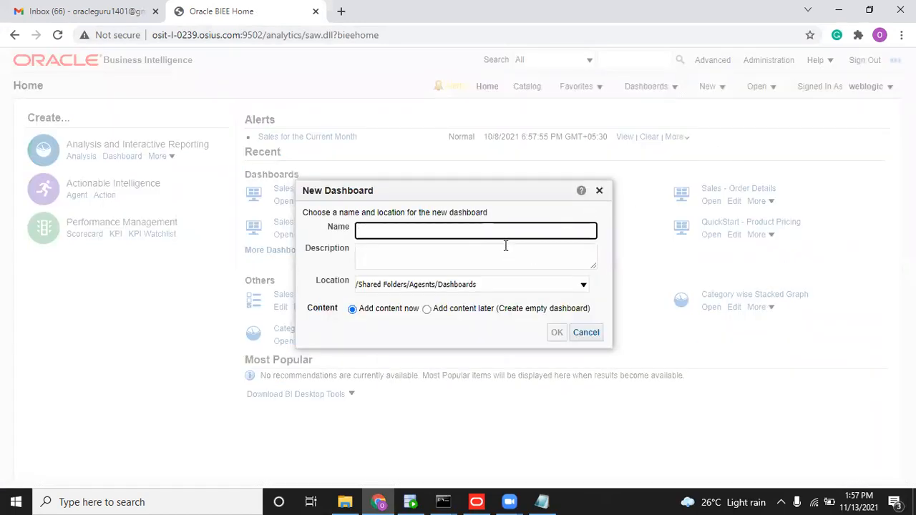
Create dashboard 'Dashboard List' in /Shared Folders/Finance/Dashboards.
{"action": "type", "text": "Dashboard List"}
{"action": "left_click", "coordinate": [501, 284]}
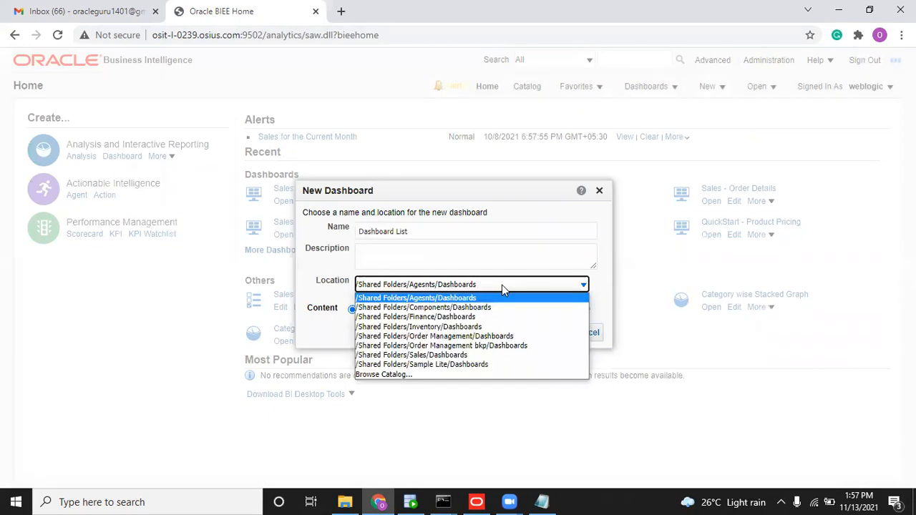
{"action": "left_click", "coordinate": [485, 320]}
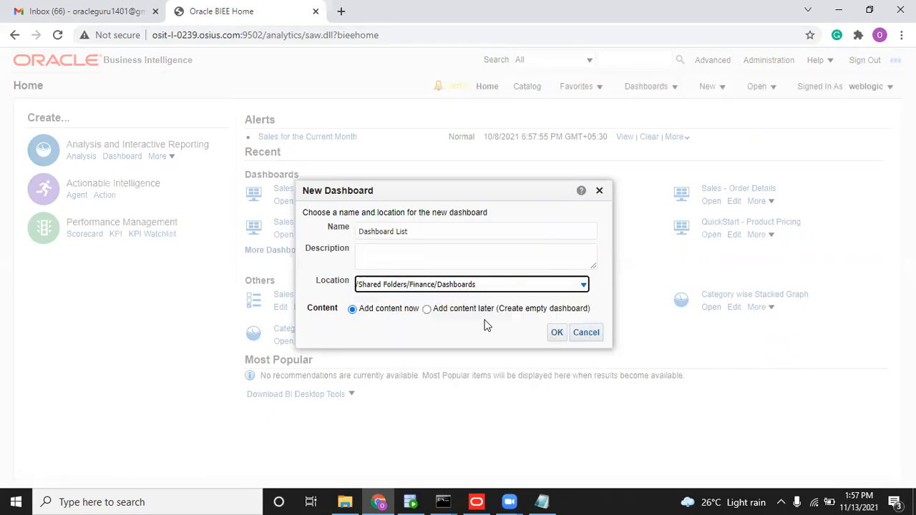
{"action": "left_click", "coordinate": [556, 333]}
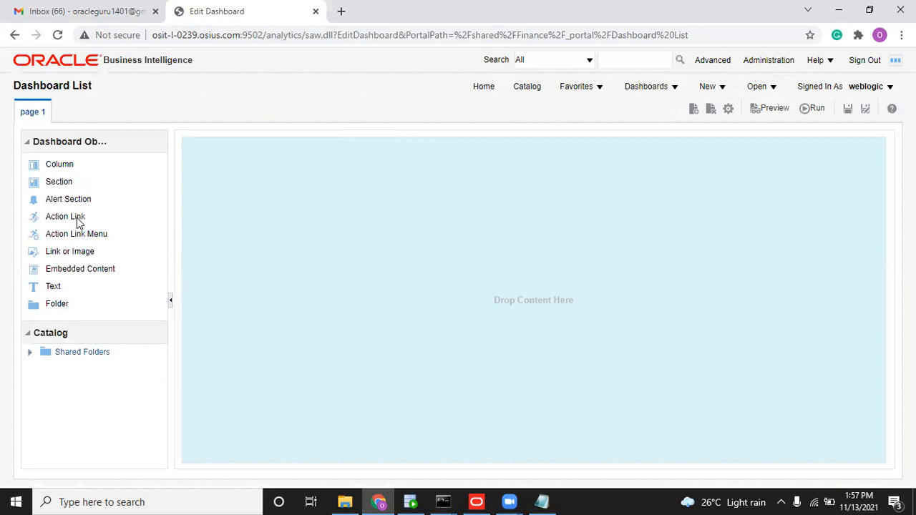
Place an action link in Section 1 and give it a Navigate to BI Content action.
{"action": "left_click_drag", "start_coordinate": [77, 219], "coordinate": [244, 202]}
{"action": "left_click", "coordinate": [840, 185]}
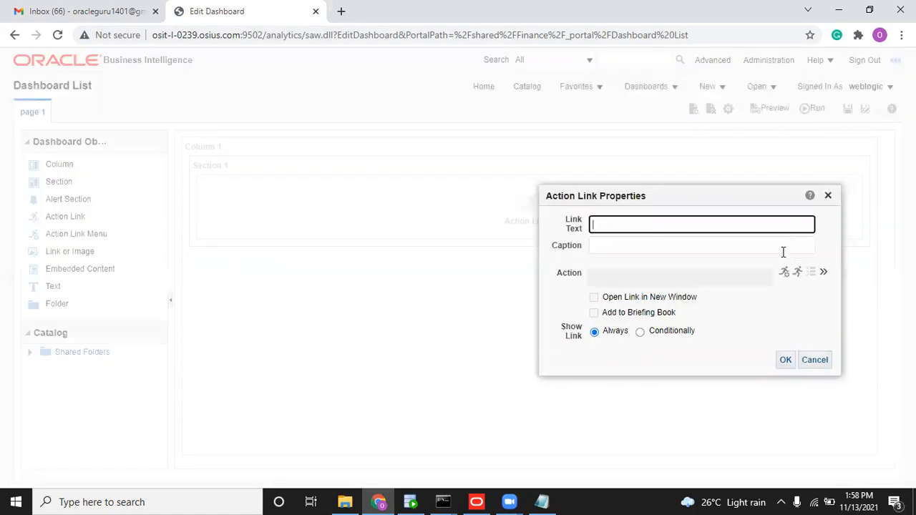
{"action": "left_click", "coordinate": [787, 277]}
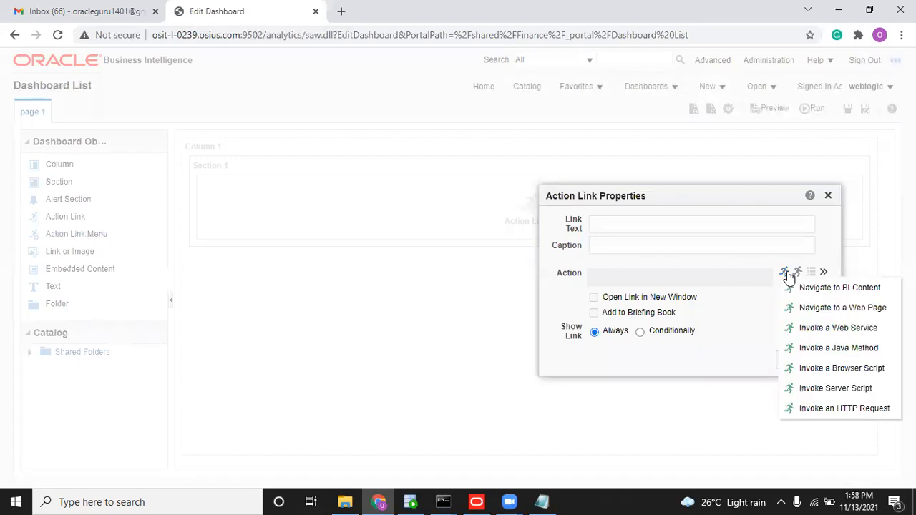
{"action": "left_click", "coordinate": [735, 318]}
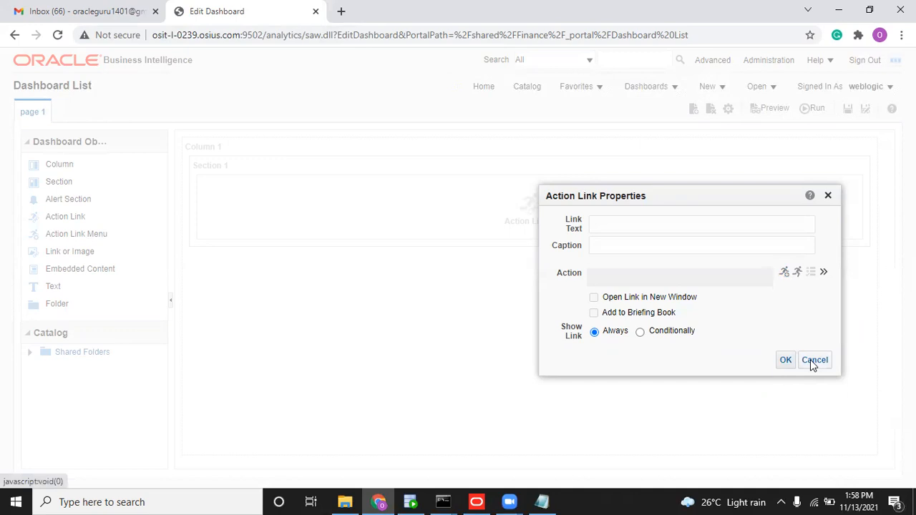
{"action": "left_click", "coordinate": [784, 273]}
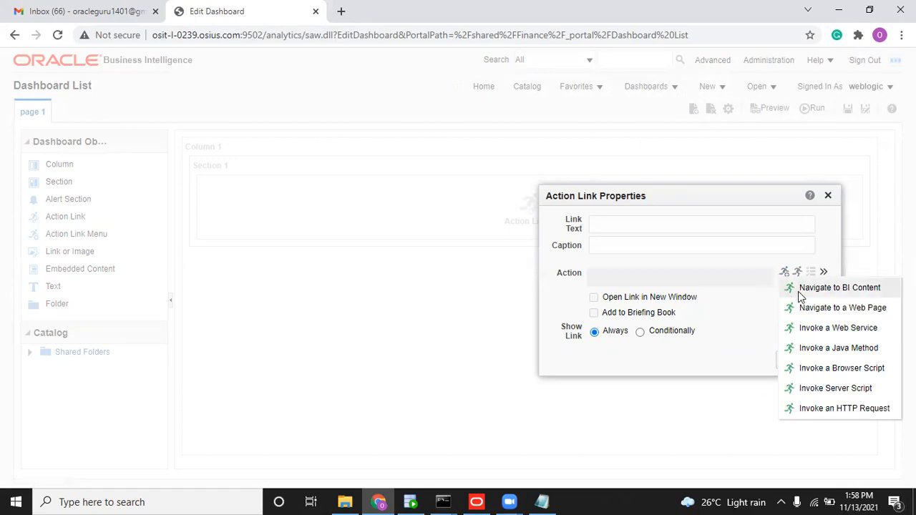
{"action": "left_click", "coordinate": [798, 291]}
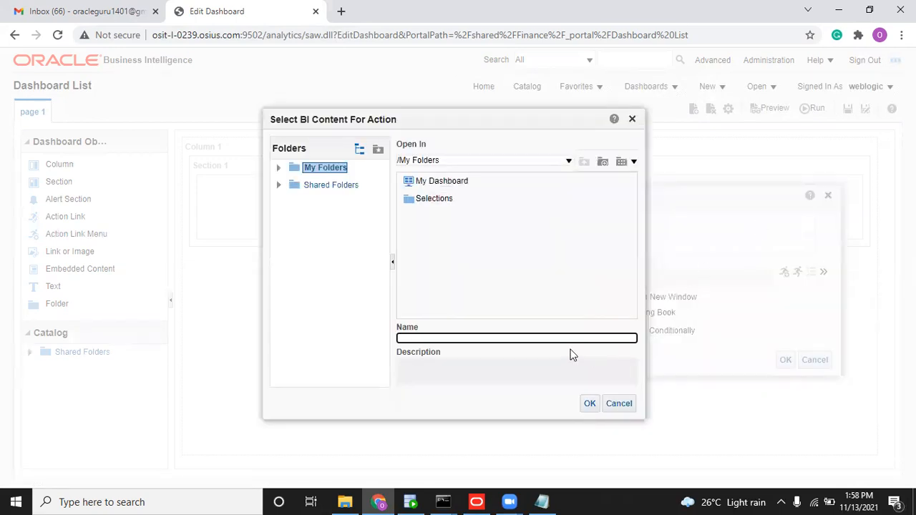
Target page 1 of Dashboard List in Shared Folders > Finance > Dashboards.
{"action": "left_click", "coordinate": [279, 185]}
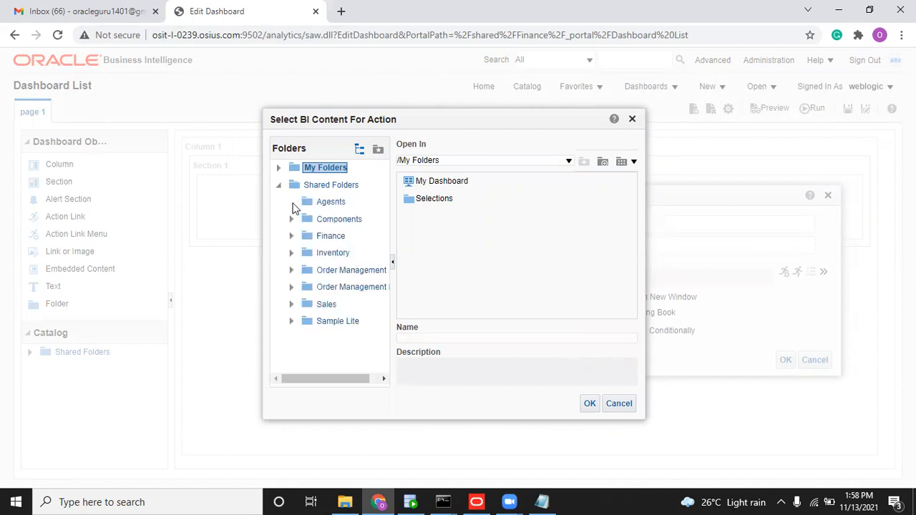
{"action": "left_click", "coordinate": [292, 219]}
{"action": "left_click", "coordinate": [291, 236]}
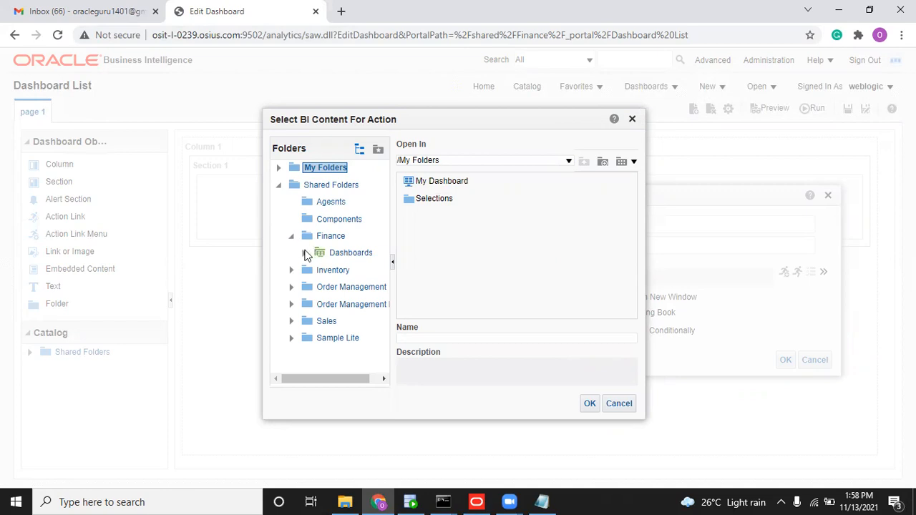
{"action": "left_click", "coordinate": [304, 253]}
{"action": "left_click", "coordinate": [340, 258]}
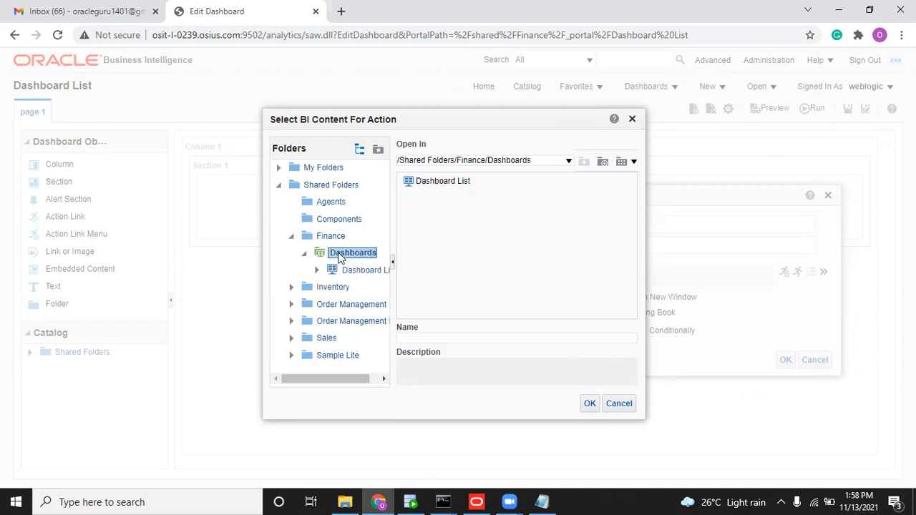
{"action": "left_click", "coordinate": [436, 181]}
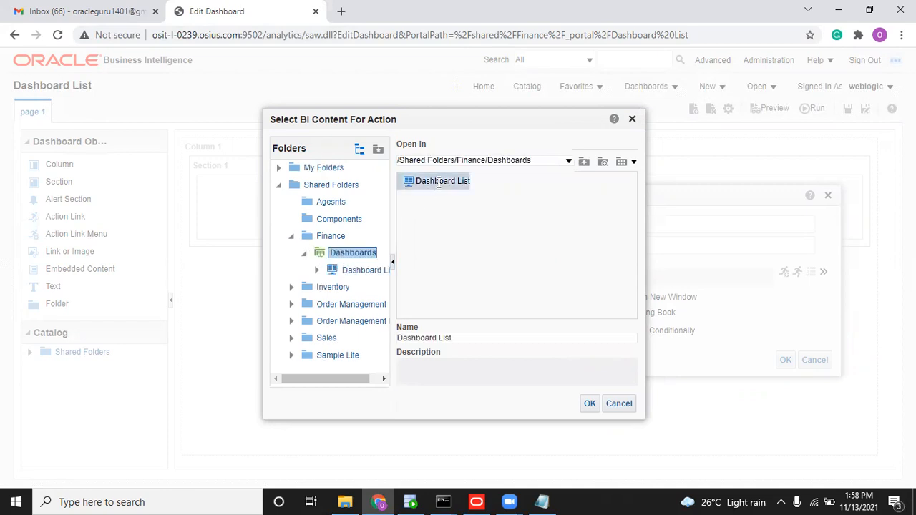
{"action": "double_click", "coordinate": [439, 182]}
{"action": "left_click", "coordinate": [432, 182]}
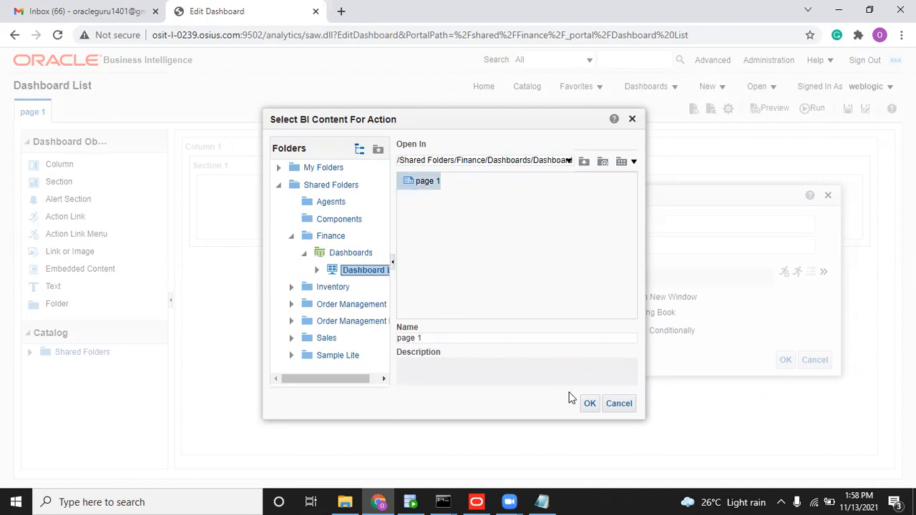
{"action": "left_click", "coordinate": [589, 403]}
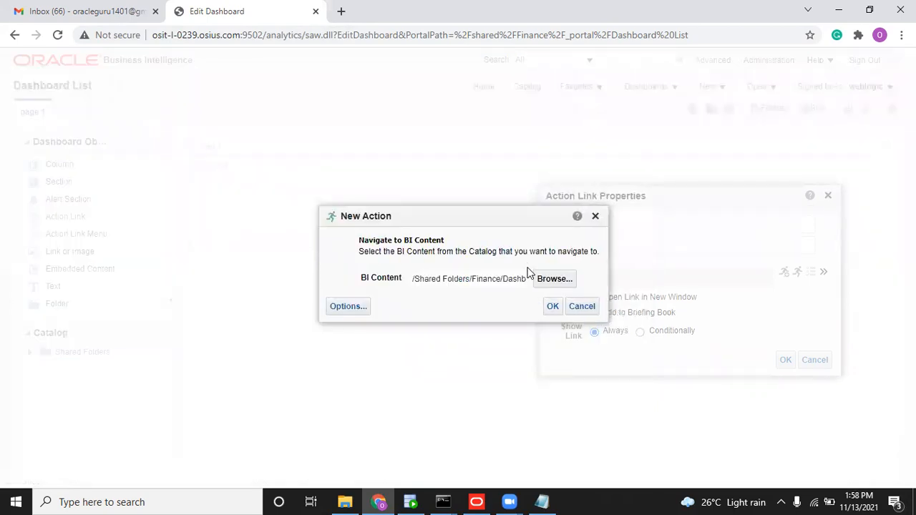
Confirm the navigation action and link properties, then save and run the dashboard.
{"action": "left_click", "coordinate": [552, 306]}
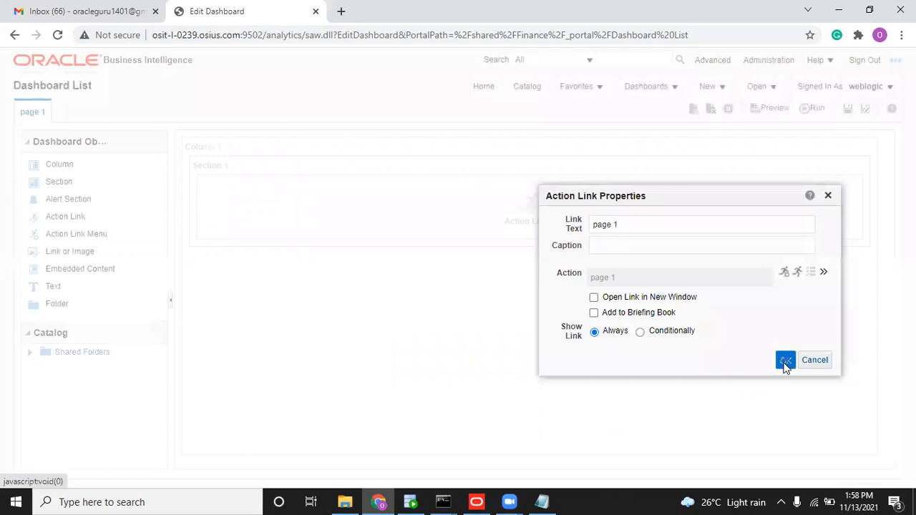
{"action": "left_click", "coordinate": [786, 361]}
{"action": "left_click", "coordinate": [847, 109]}
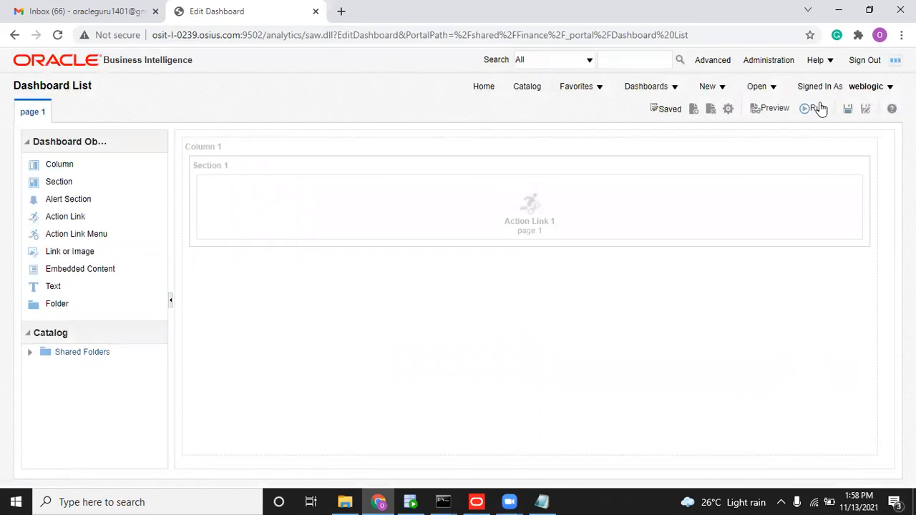
{"action": "left_click", "coordinate": [818, 109]}
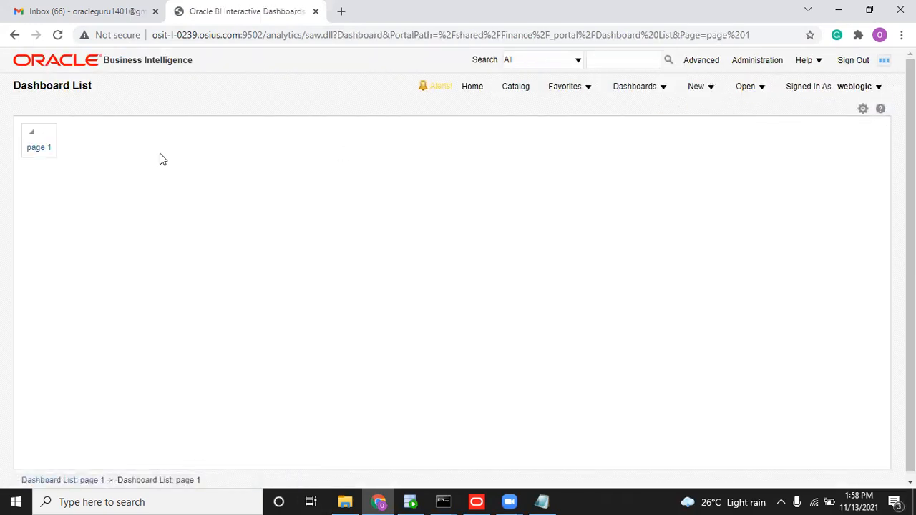
{"action": "left_click", "coordinate": [39, 148]}
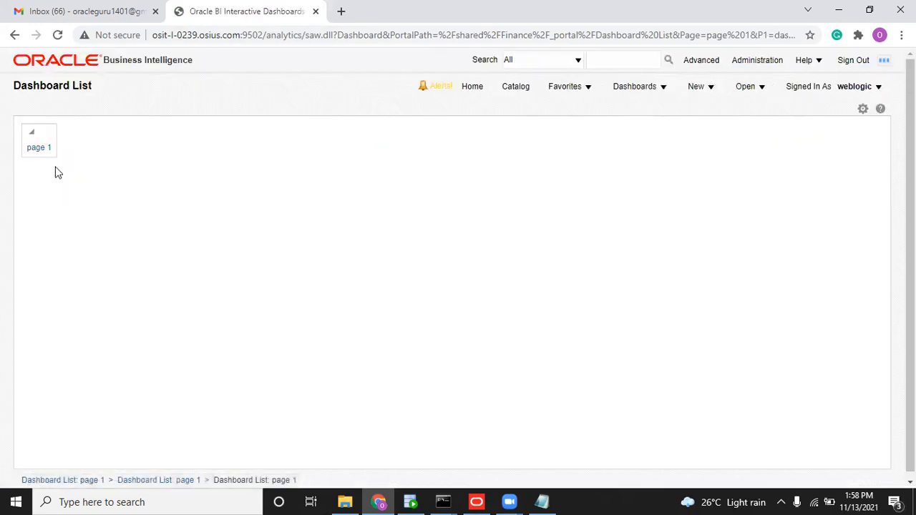
{"action": "left_click", "coordinate": [45, 152]}
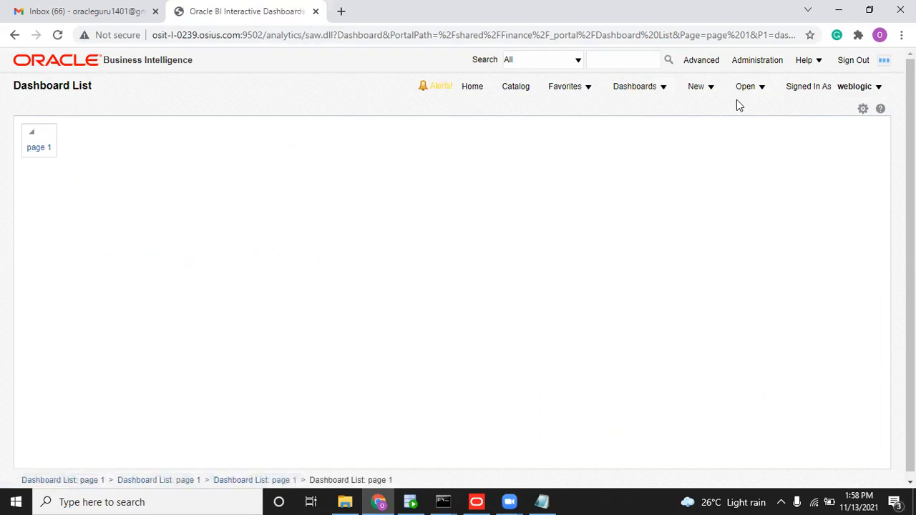
{"action": "left_click", "coordinate": [860, 108]}
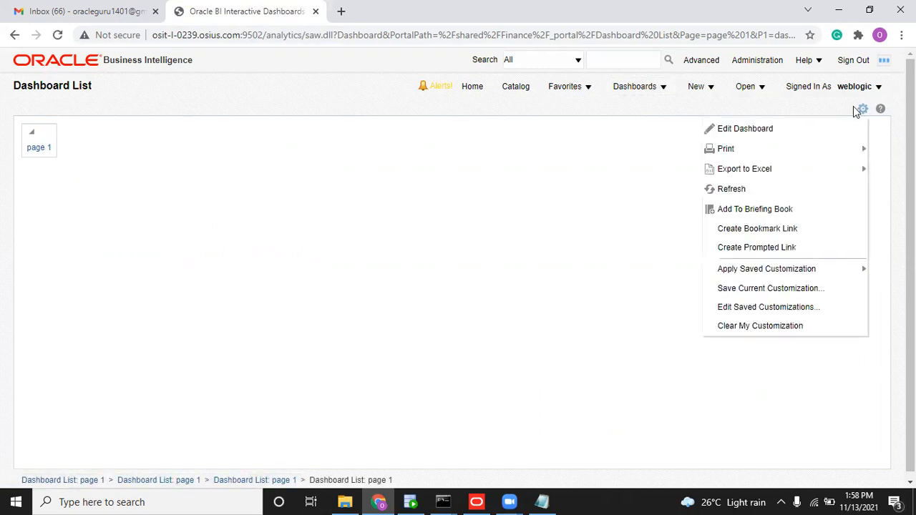
{"action": "left_click", "coordinate": [809, 126]}
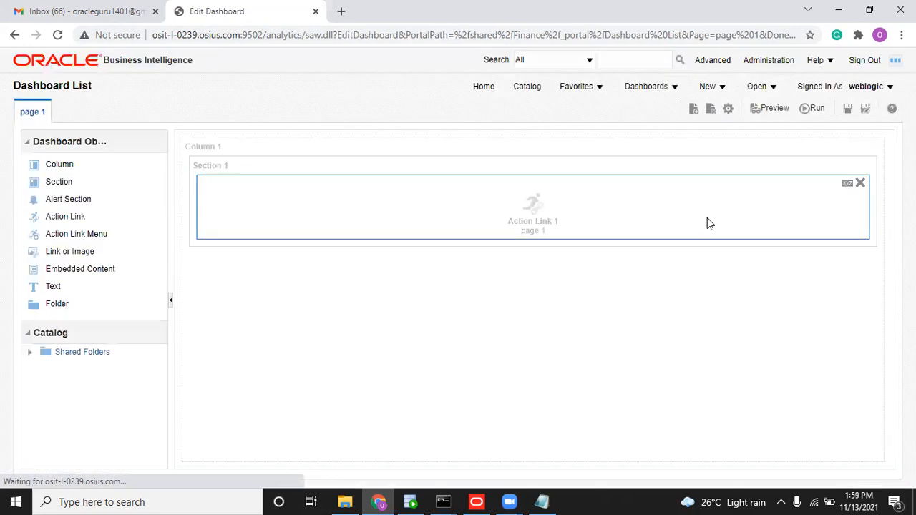
Delete Action Link 1 from Section 1 and leave for Home without saving.
{"action": "left_click", "coordinate": [860, 182]}
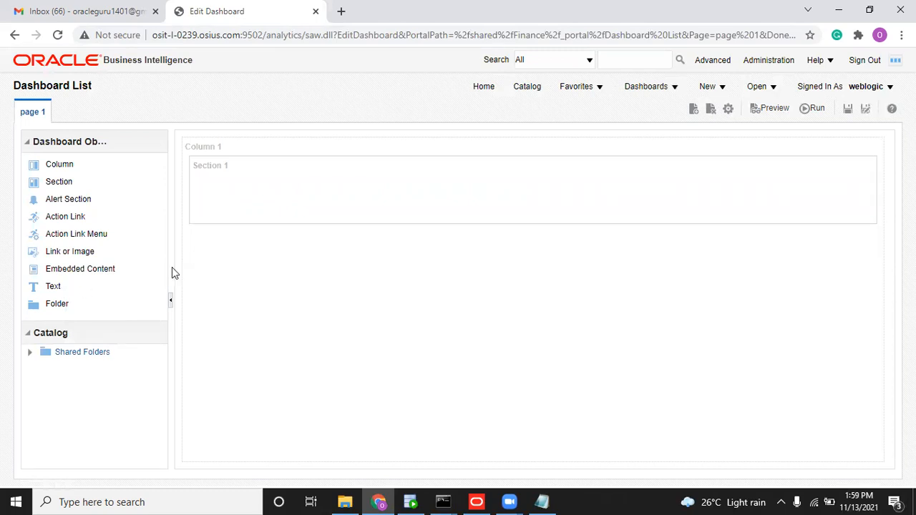
{"action": "left_click", "coordinate": [486, 92]}
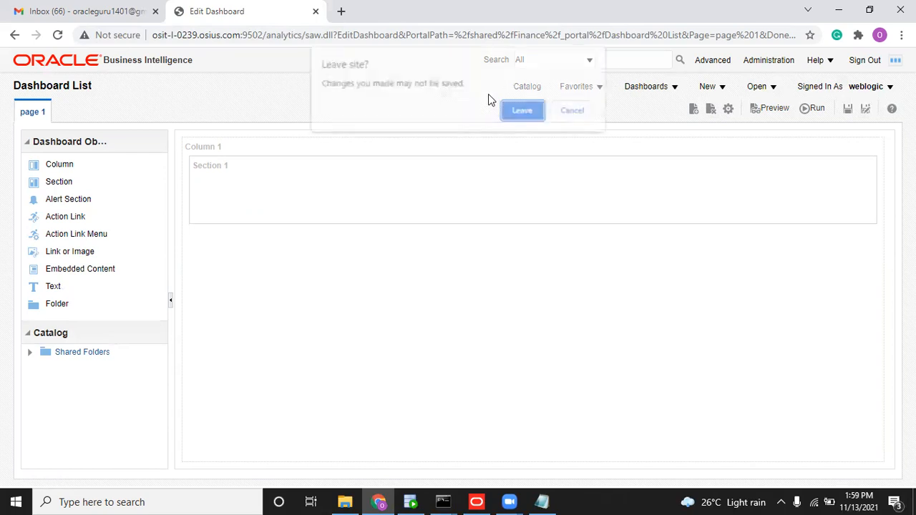
{"action": "left_click", "coordinate": [522, 113]}
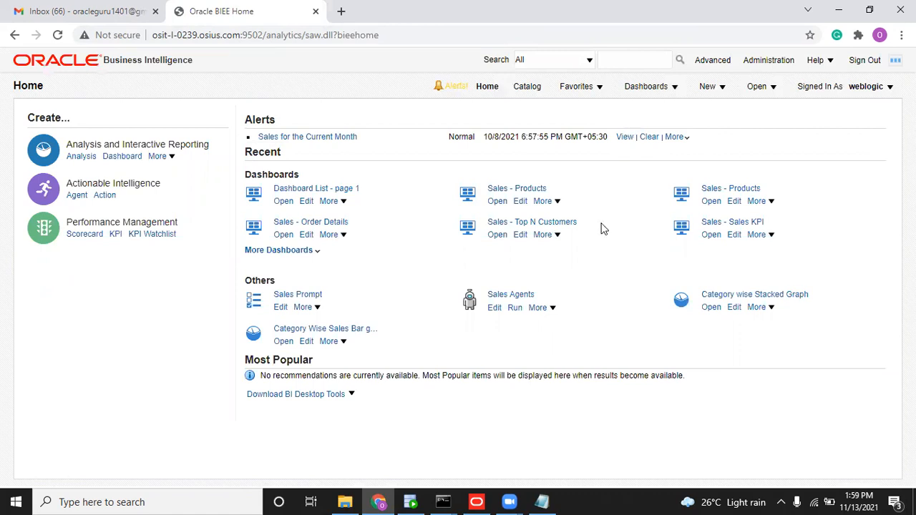
Open the Order Management Sales dashboard in the browser.
{"action": "mouse_move", "coordinate": [477, 501]}
{"action": "left_click", "coordinate": [480, 475]}
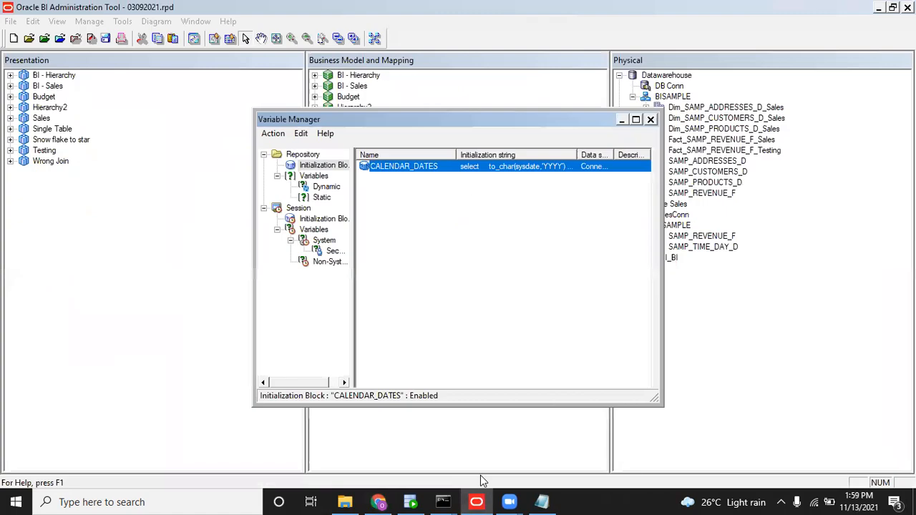
{"action": "left_click", "coordinate": [379, 501]}
{"action": "left_click", "coordinate": [667, 87]}
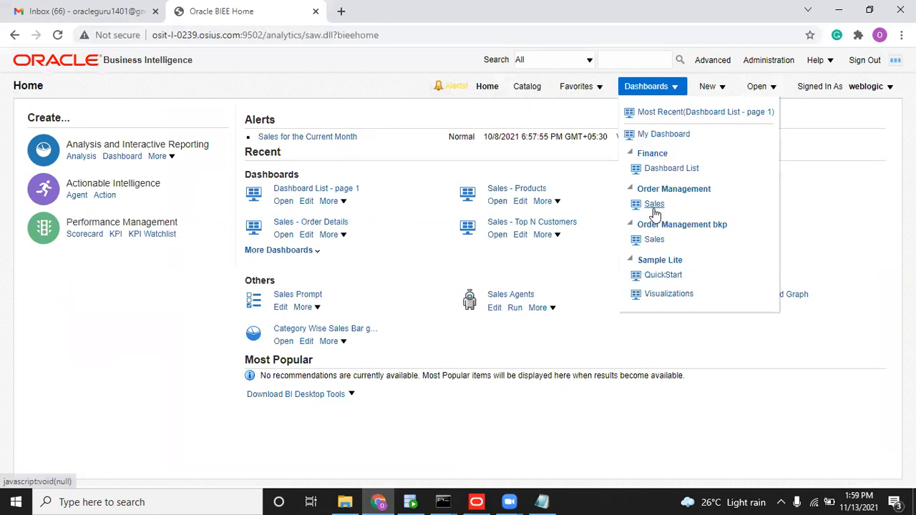
{"action": "left_click", "coordinate": [653, 206]}
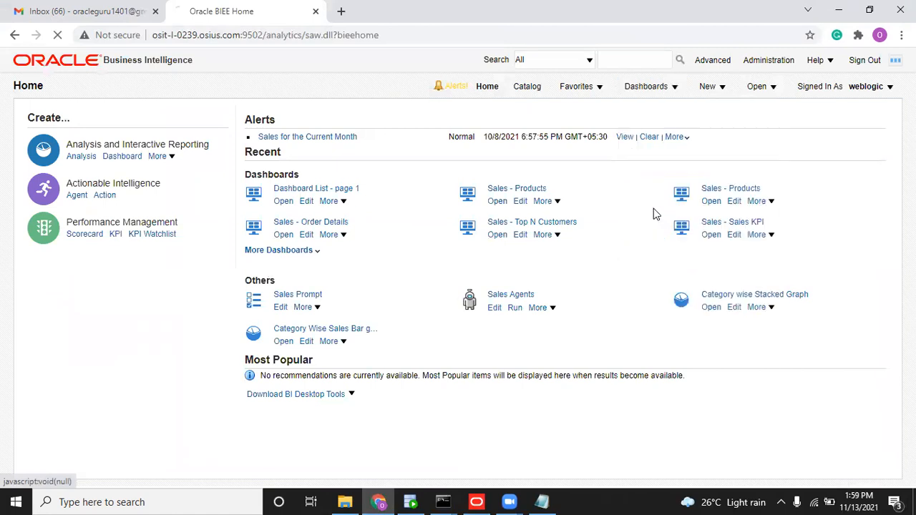
Close the Variable Manager and save 03092021.rpd, skipping the global consistency check.
{"action": "left_click", "coordinate": [478, 500]}
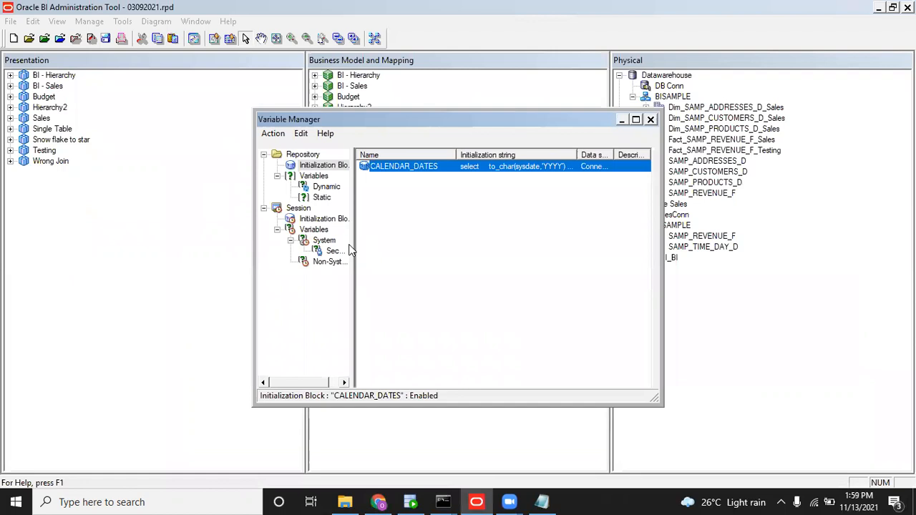
{"action": "left_click", "coordinate": [650, 120]}
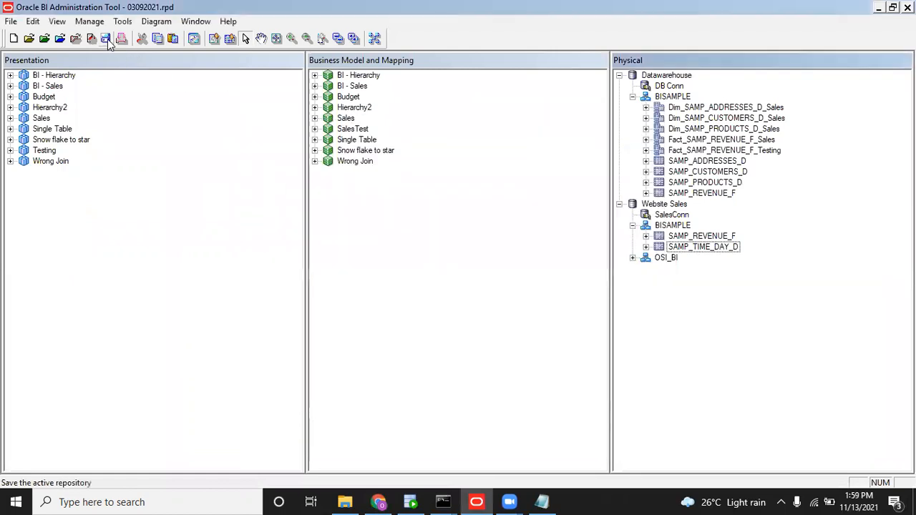
{"action": "left_click", "coordinate": [105, 38]}
{"action": "left_click", "coordinate": [479, 281]}
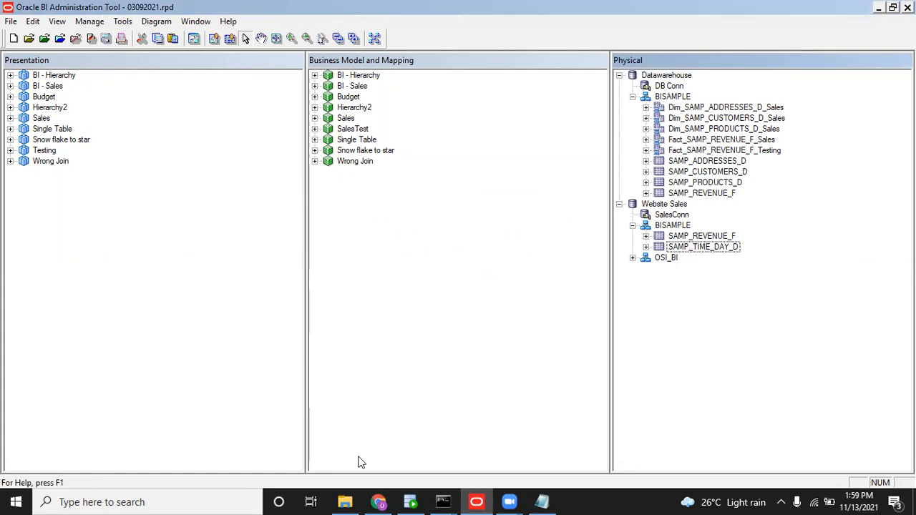
Put the Sales dashboard in edit mode and open its Sales Prompt for editing.
{"action": "left_click", "coordinate": [378, 502]}
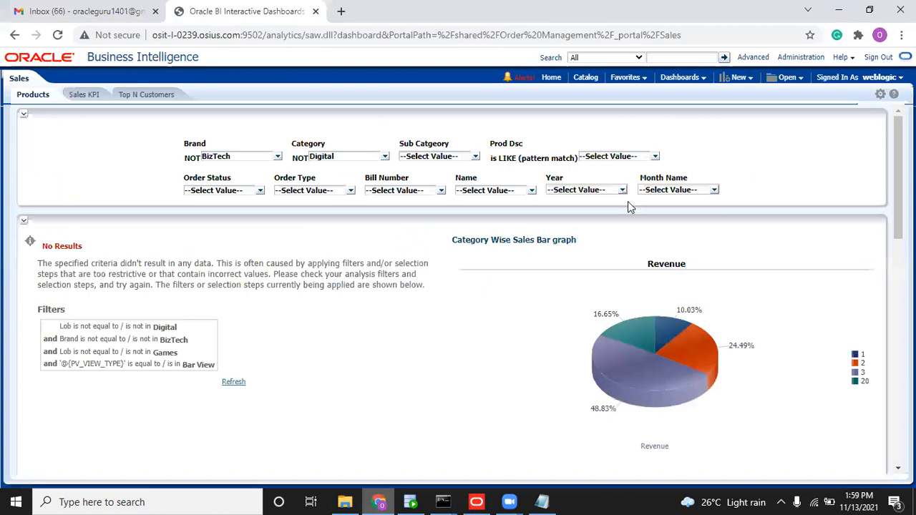
{"action": "left_click", "coordinate": [880, 94]}
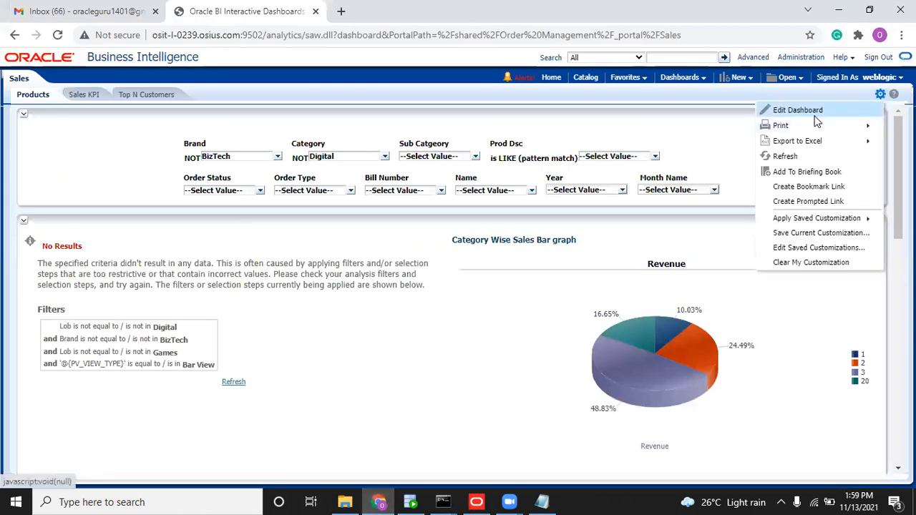
{"action": "left_click", "coordinate": [784, 111]}
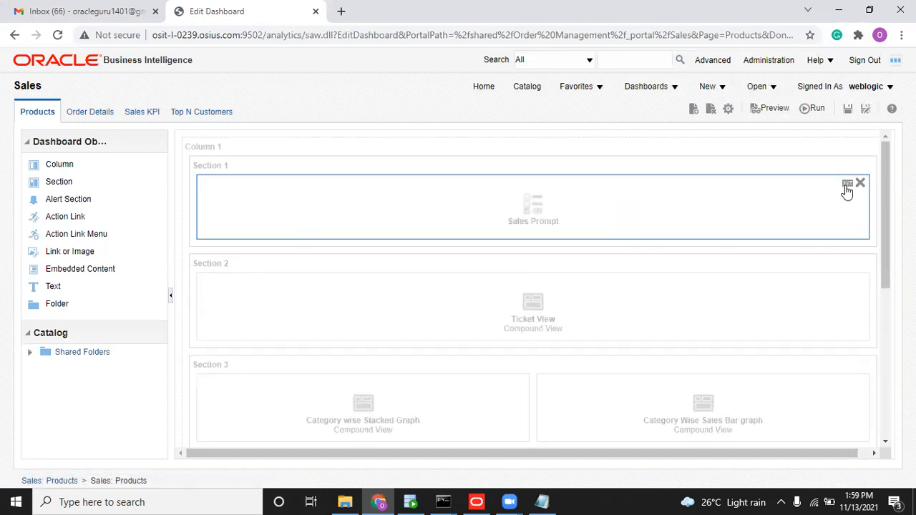
{"action": "left_click", "coordinate": [846, 185]}
{"action": "left_click", "coordinate": [799, 204]}
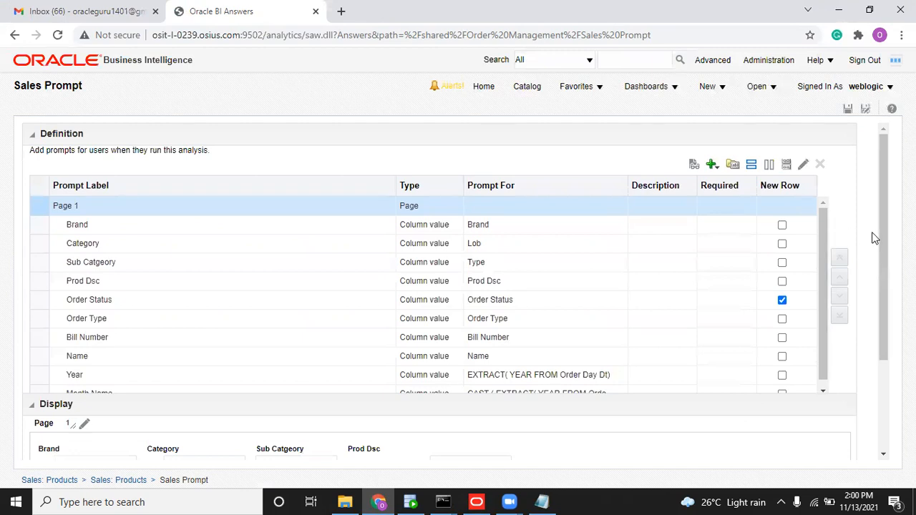
Set the Year prompt's default selection to Server Variable CURRENT_YEAR.
{"action": "left_click_drag", "start_coordinate": [885, 237], "coordinate": [877, 281]}
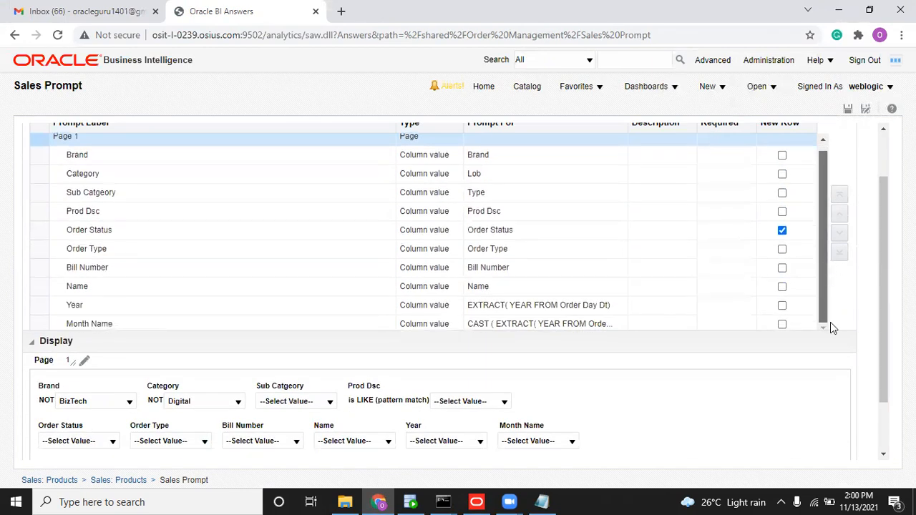
{"action": "double_click", "coordinate": [439, 304]}
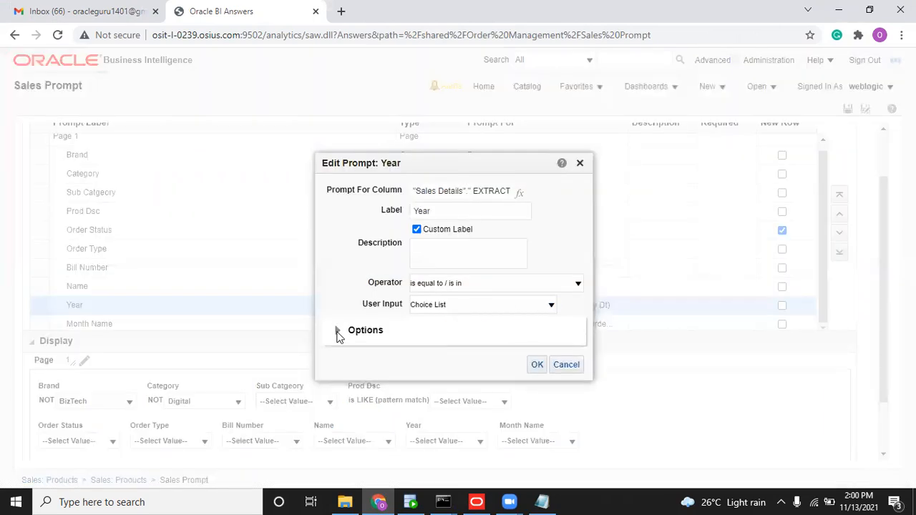
{"action": "left_click", "coordinate": [338, 333]}
{"action": "left_click", "coordinate": [425, 398]}
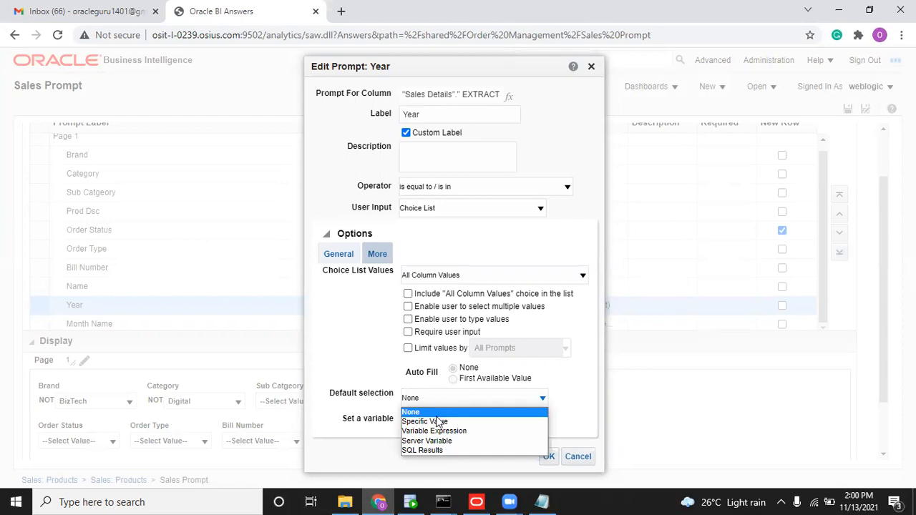
{"action": "left_click", "coordinate": [435, 440]}
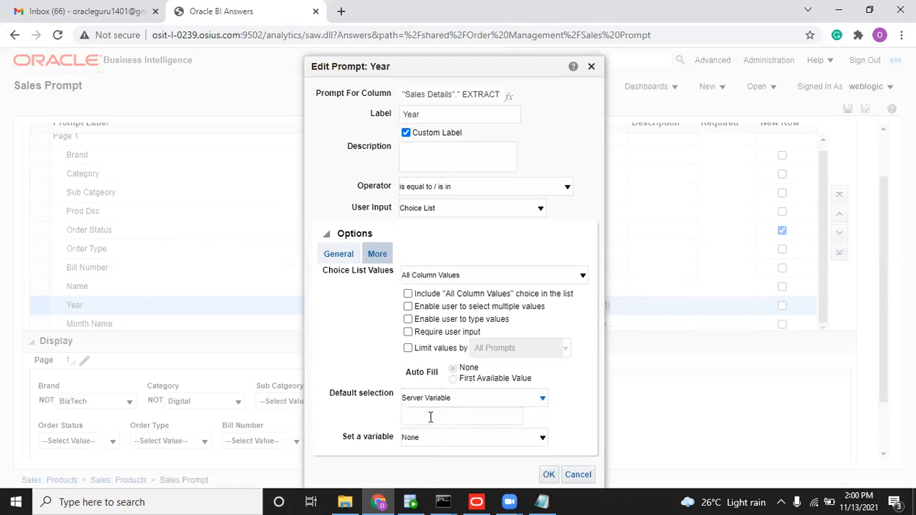
{"action": "type", "text": "CURRENT_YEAR"}
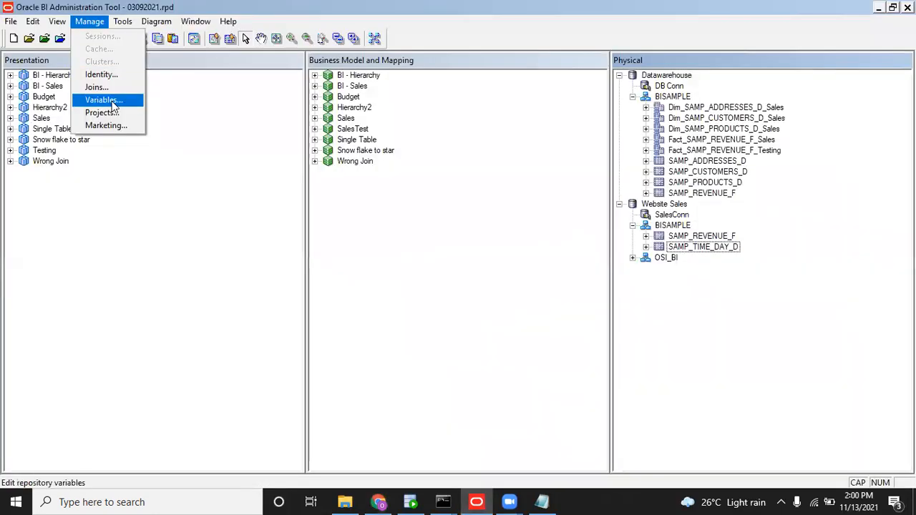
Inspect the CALENDAR_DATES initialization block in the Admin Tool's Variable Manager.
{"action": "left_click", "coordinate": [108, 98]}
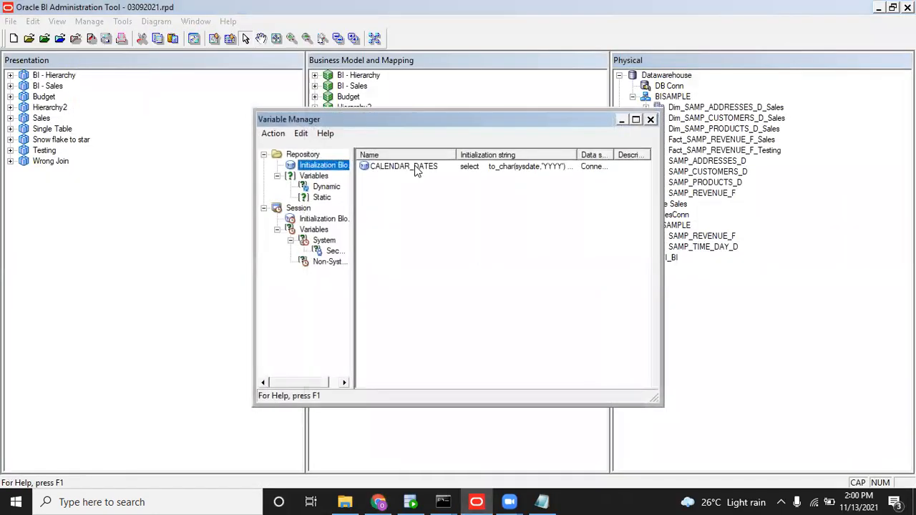
{"action": "double_click", "coordinate": [417, 167]}
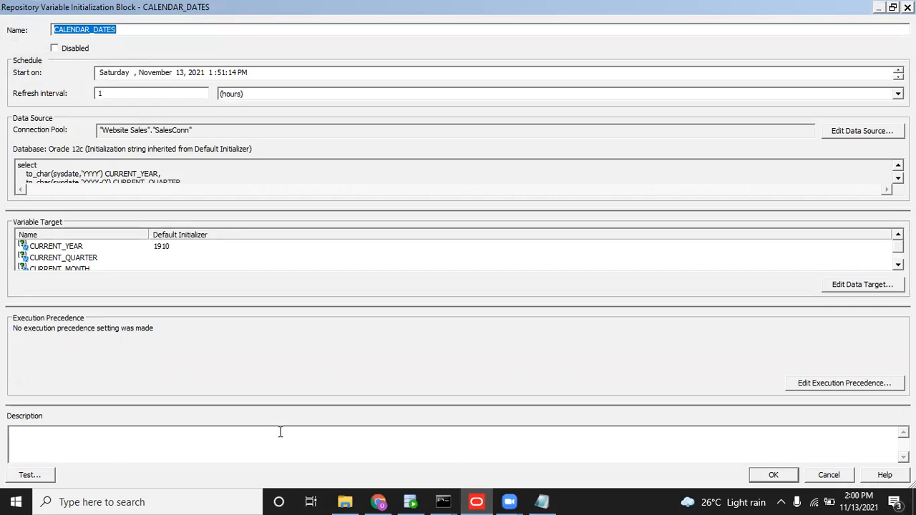
{"action": "left_click", "coordinate": [380, 502]}
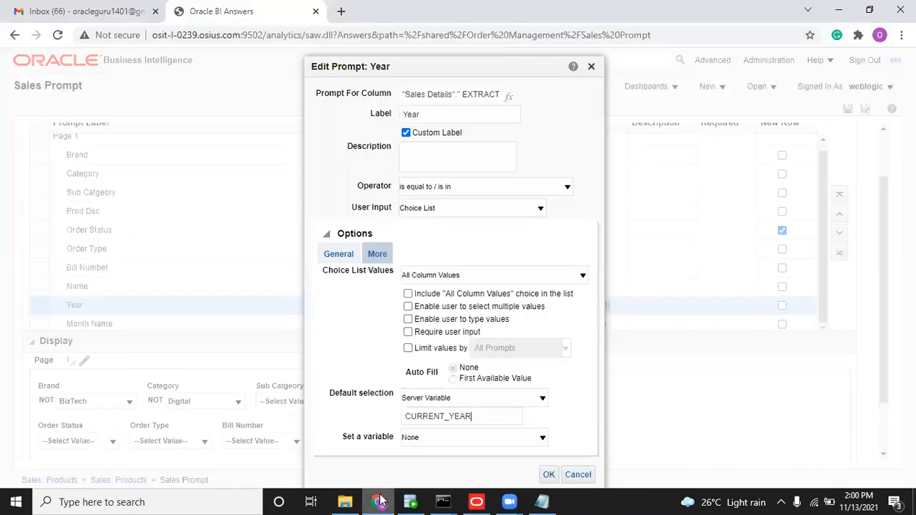
Confirm the Year prompt's CURRENT_YEAR default and save the Sales Prompt.
{"action": "left_click_drag", "start_coordinate": [503, 63], "coordinate": [510, 56]}
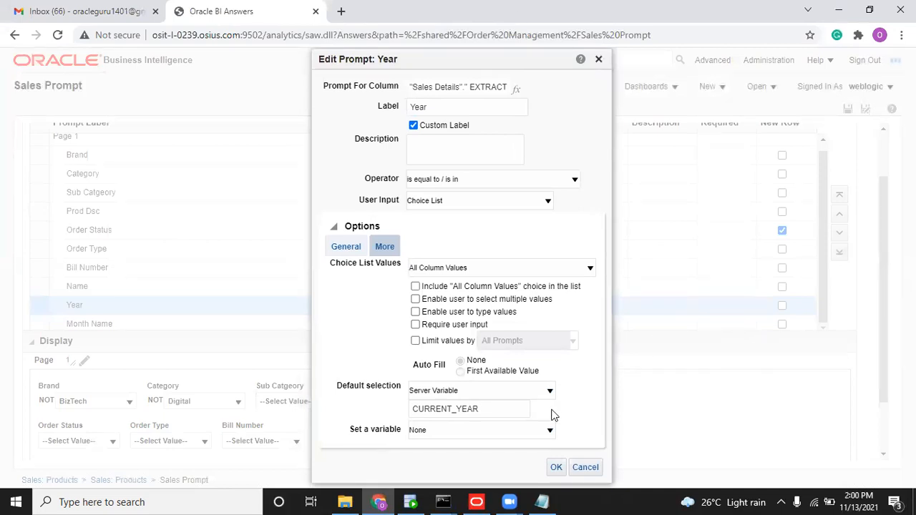
{"action": "left_click", "coordinate": [553, 466]}
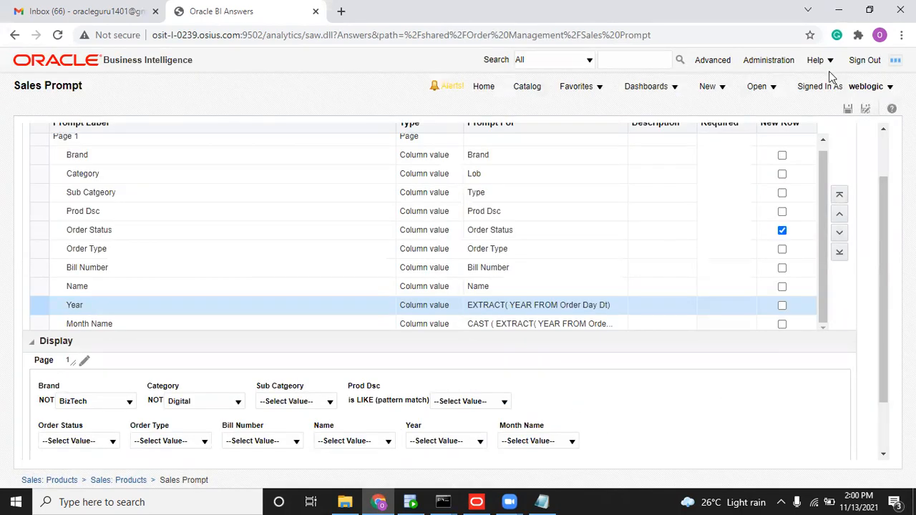
{"action": "left_click", "coordinate": [847, 108]}
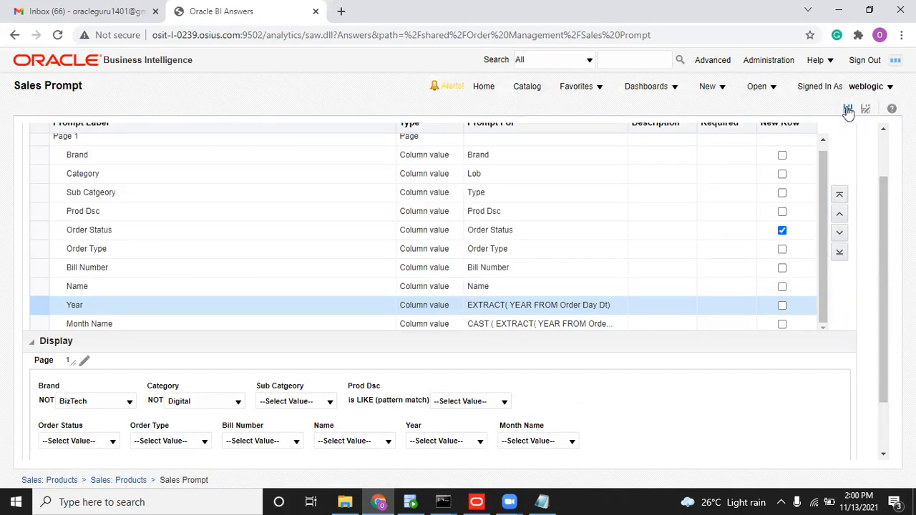
Open the Sales dashboard, then create a new analysis on the Sales subject area.
{"action": "left_click", "coordinate": [715, 89]}
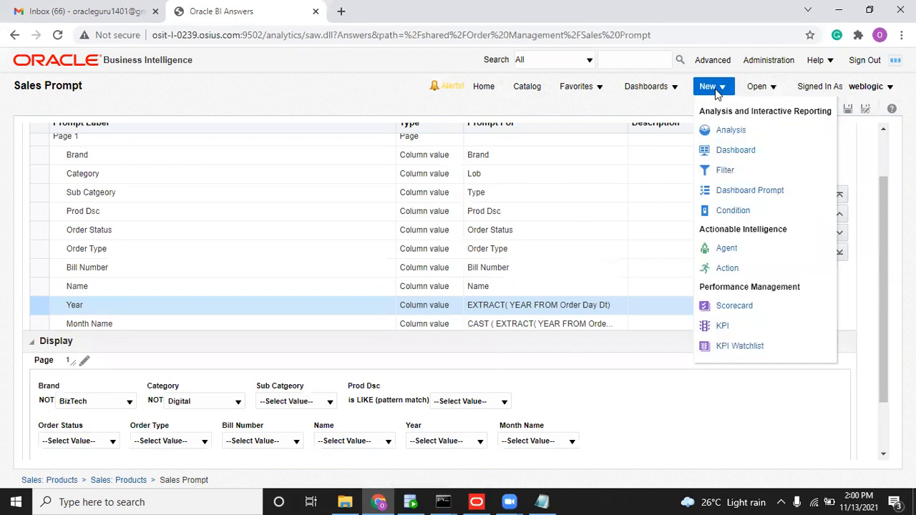
{"action": "left_click", "coordinate": [724, 127]}
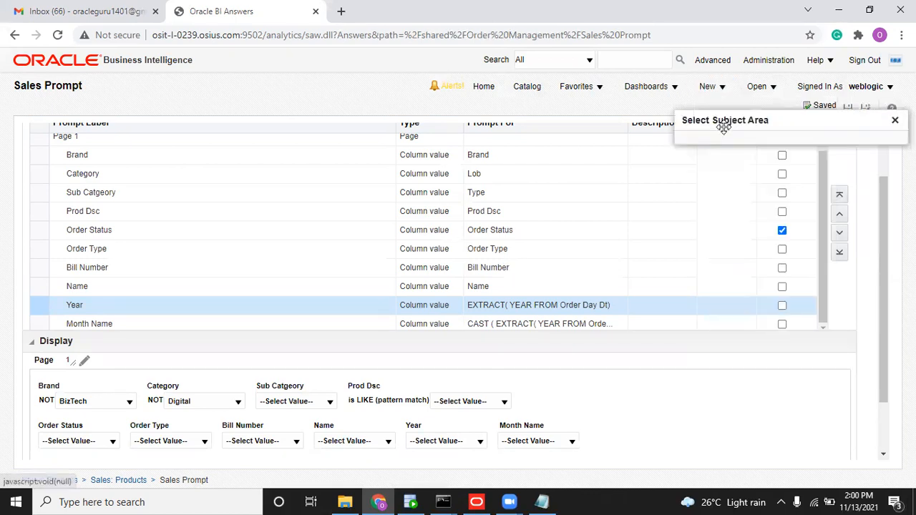
{"action": "left_click", "coordinate": [664, 92]}
{"action": "left_click", "coordinate": [661, 205]}
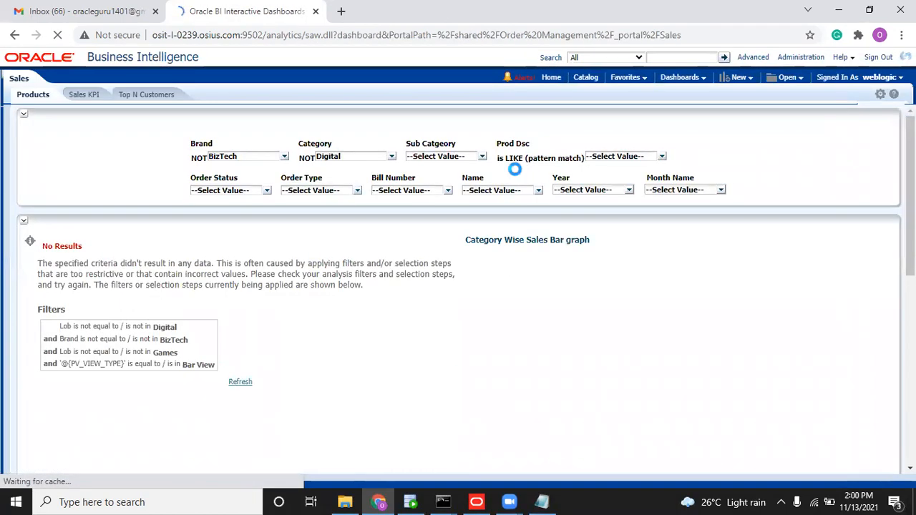
{"action": "left_click", "coordinate": [743, 77]}
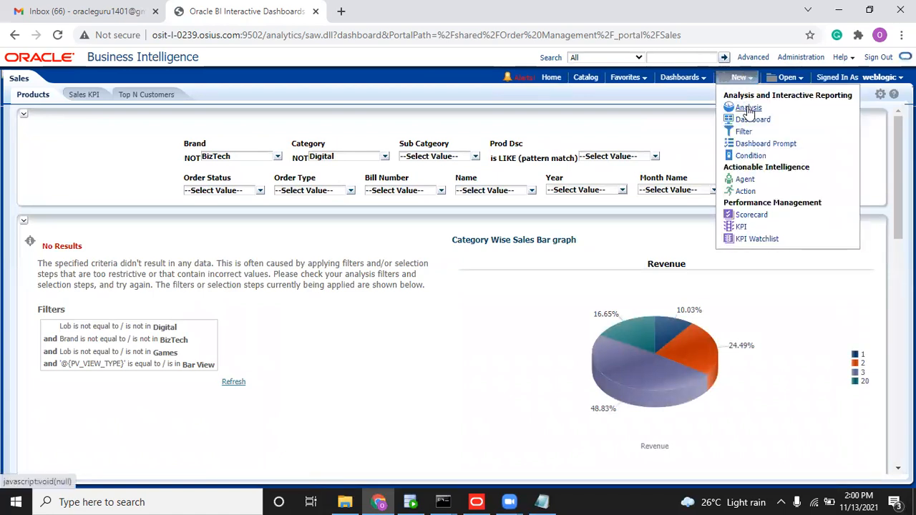
{"action": "left_click", "coordinate": [748, 108]}
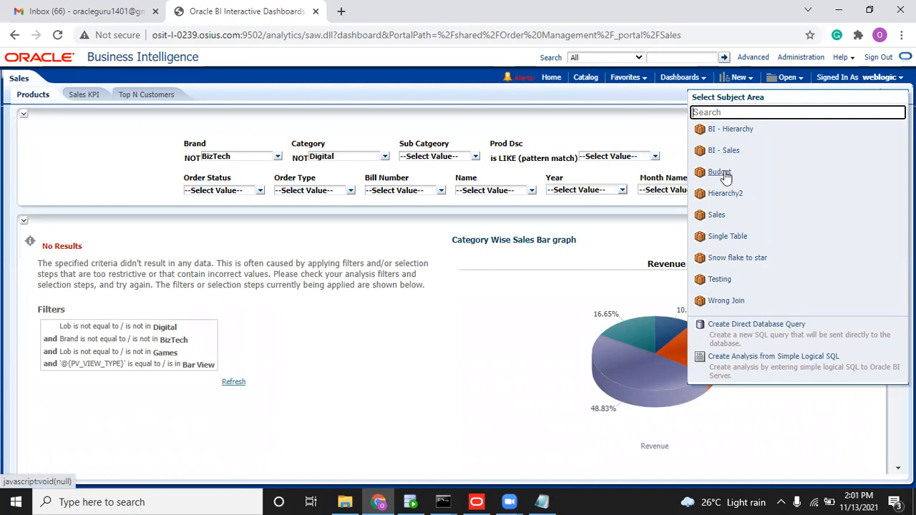
{"action": "left_click", "coordinate": [716, 215]}
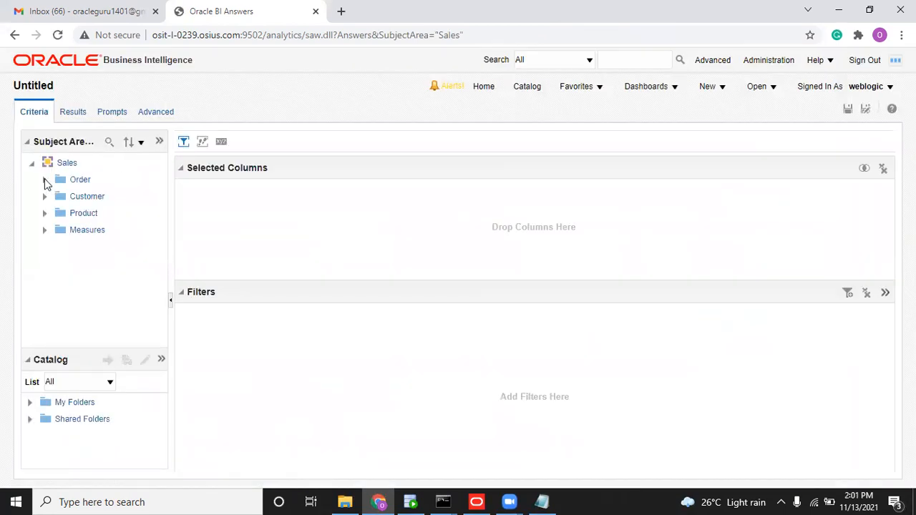
Add Order > Bill Day Dt and set its formula to the repository variable VALUEOF("CURRENT_YEAR").
{"action": "left_click", "coordinate": [44, 179]}
{"action": "left_click", "coordinate": [91, 196]}
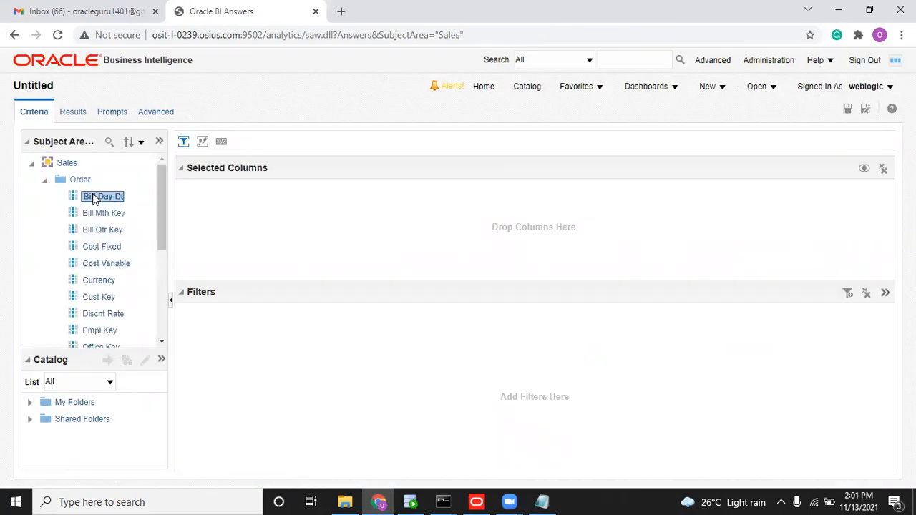
{"action": "left_click", "coordinate": [245, 216]}
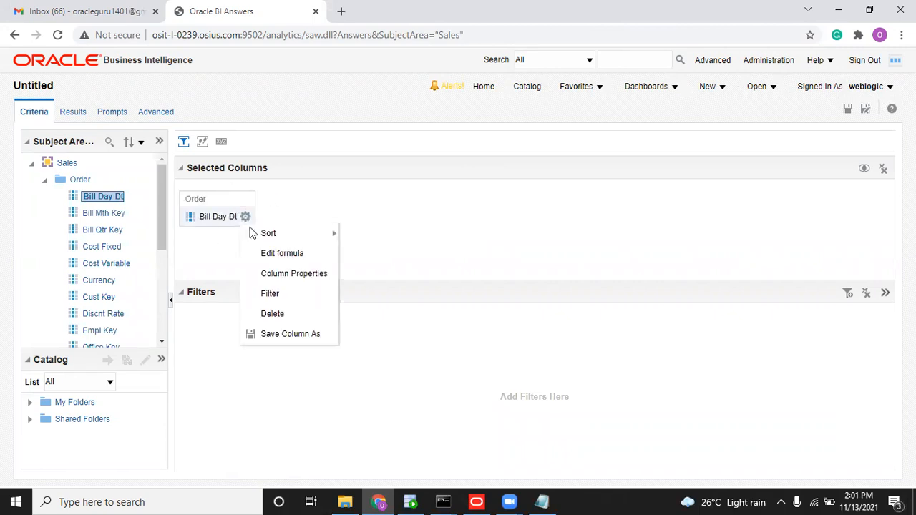
{"action": "left_click", "coordinate": [267, 253]}
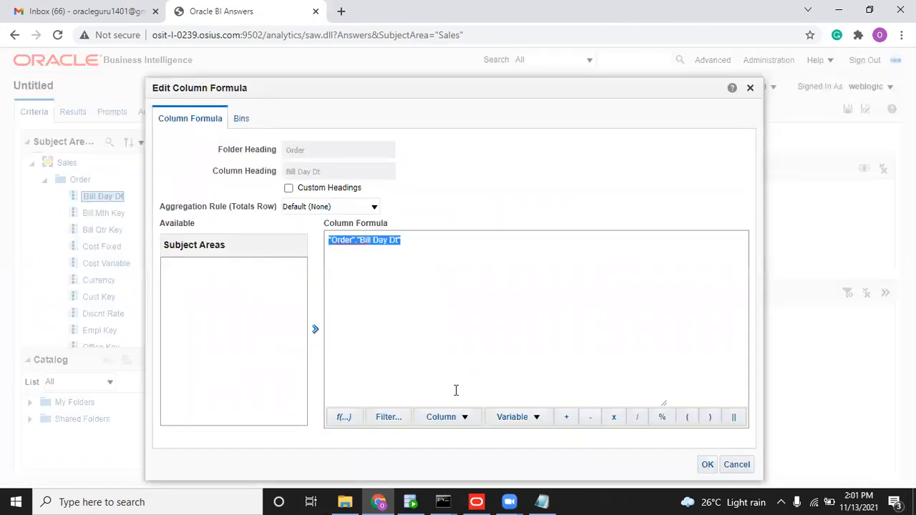
{"action": "left_click", "coordinate": [512, 416]}
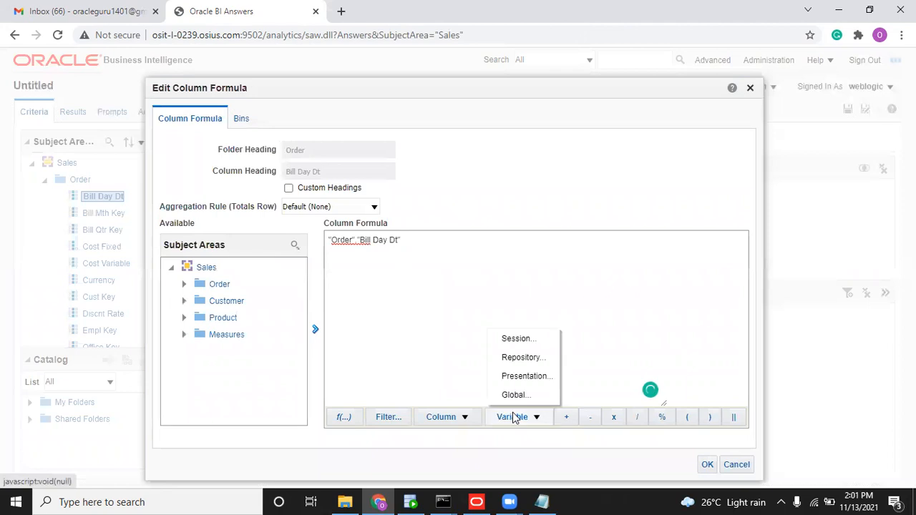
{"action": "left_click", "coordinate": [522, 357]}
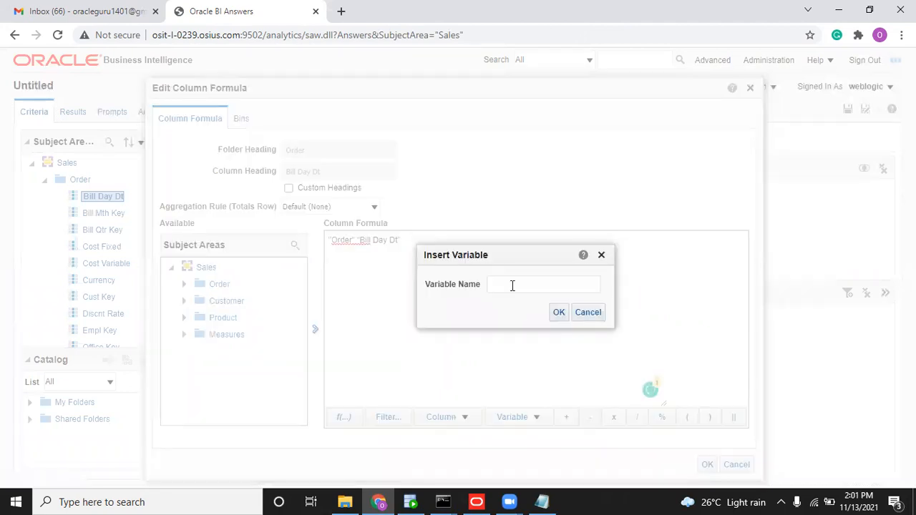
{"action": "type", "text": "cuRRENT_YEAR"}
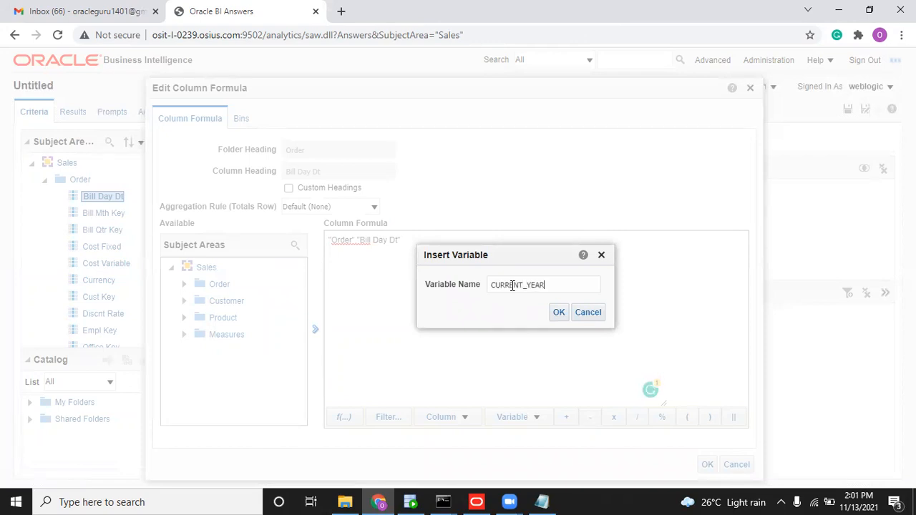
{"action": "left_click", "coordinate": [559, 312]}
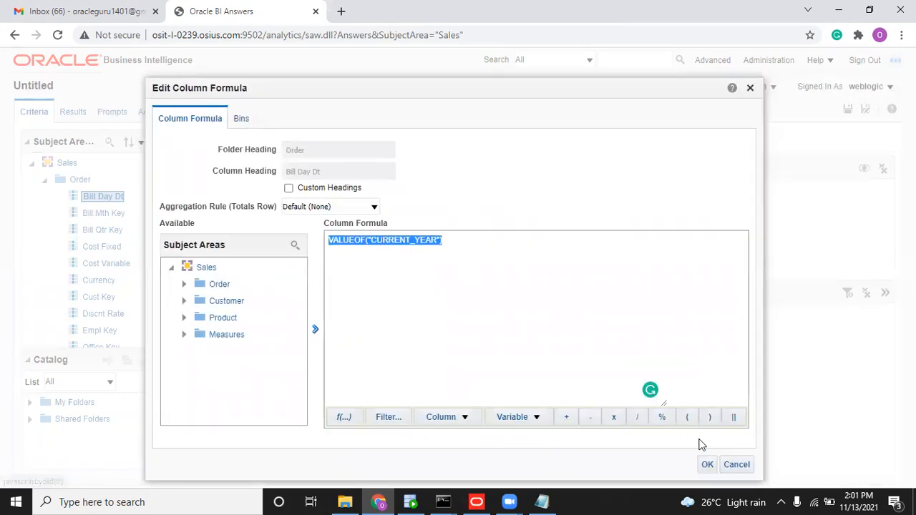
{"action": "left_click", "coordinate": [707, 464]}
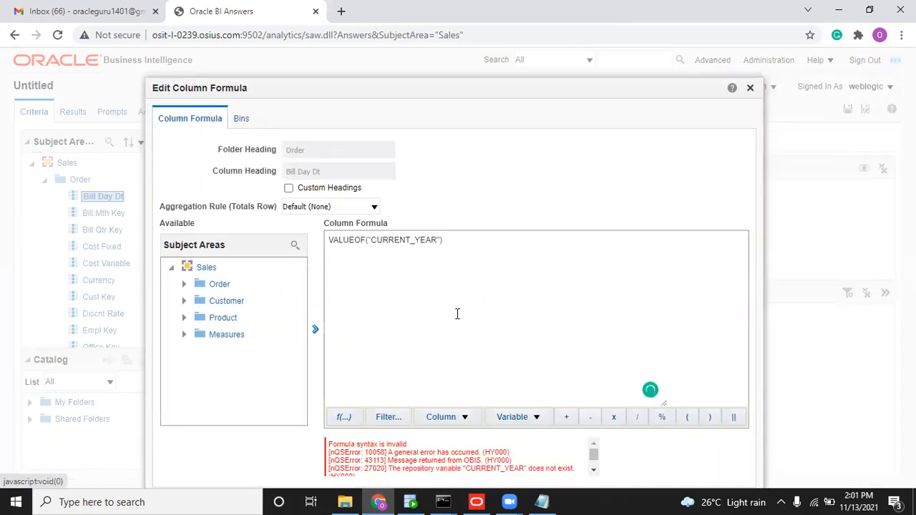
Move the formula editor aside to read the error that CURRENT_YEAR doesn't exist.
{"action": "left_click_drag", "start_coordinate": [439, 85], "coordinate": [421, 54]}
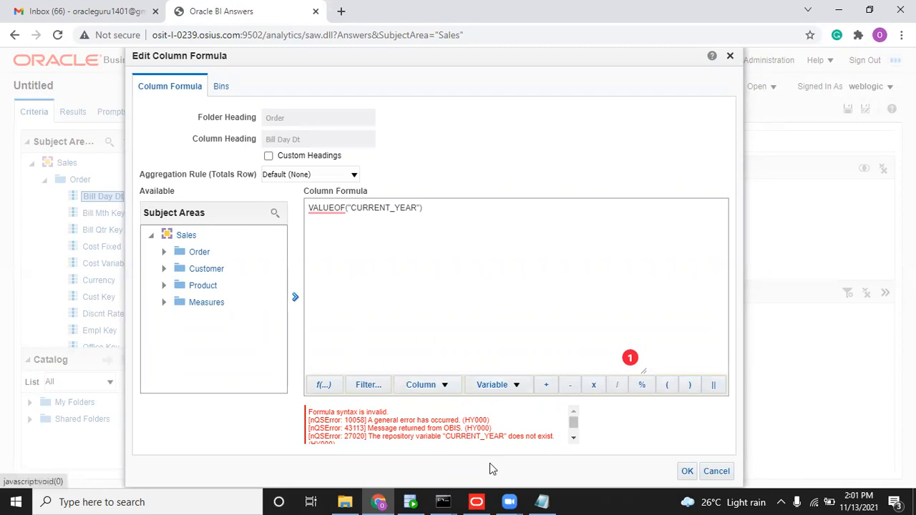
{"action": "mouse_move", "coordinate": [476, 500]}
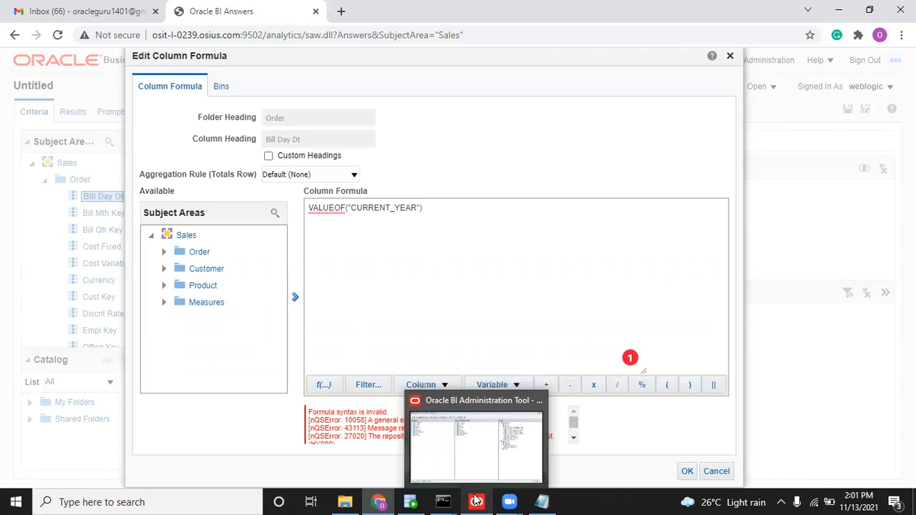
{"action": "mouse_move", "coordinate": [443, 501]}
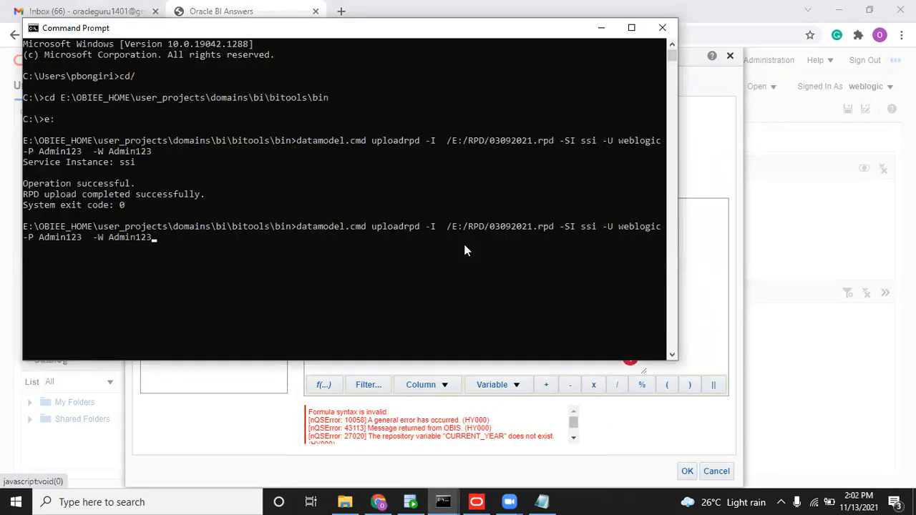
Rerun the uploadrpd command for 03092021.rpd and let it finish with 'RPD upload completed successfully'.
{"action": "key", "text": "Return"}
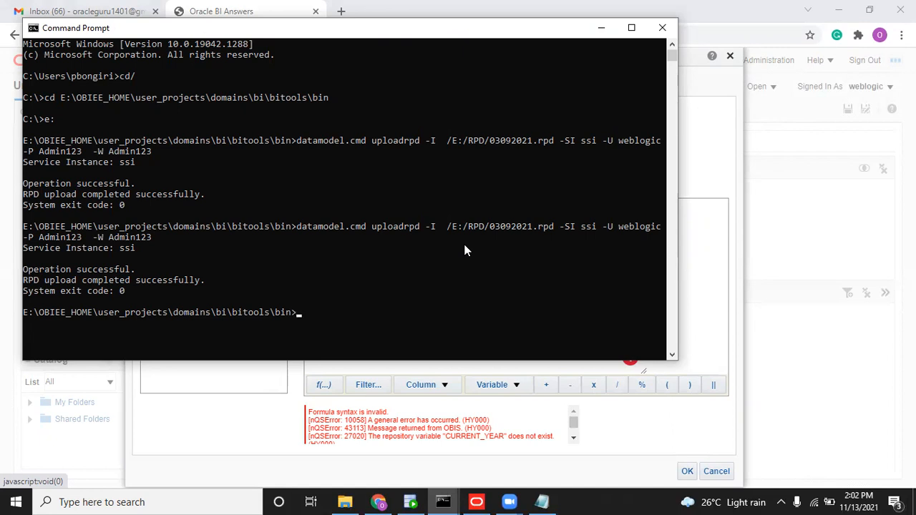
Cancel the Bill Day Dt formula edit and reload server files and metadata from Administration.
{"action": "left_click", "coordinate": [785, 378]}
{"action": "left_click", "coordinate": [615, 310]}
{"action": "key", "text": "ctrl+a"}
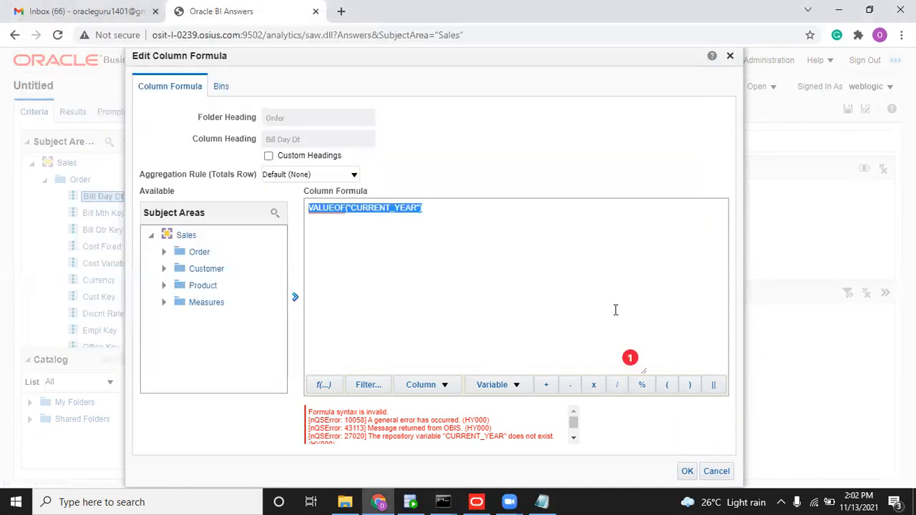
{"action": "left_click", "coordinate": [716, 471]}
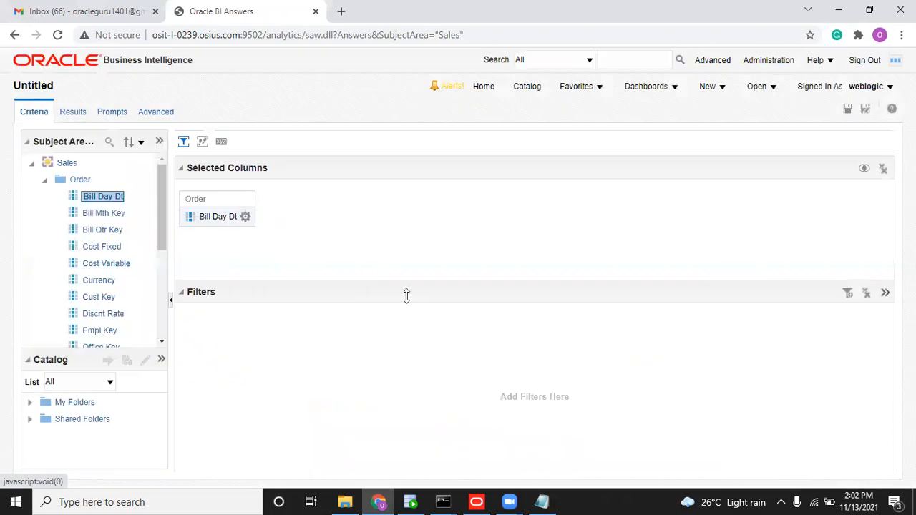
{"action": "left_click", "coordinate": [756, 63]}
{"action": "left_click", "coordinate": [530, 112]}
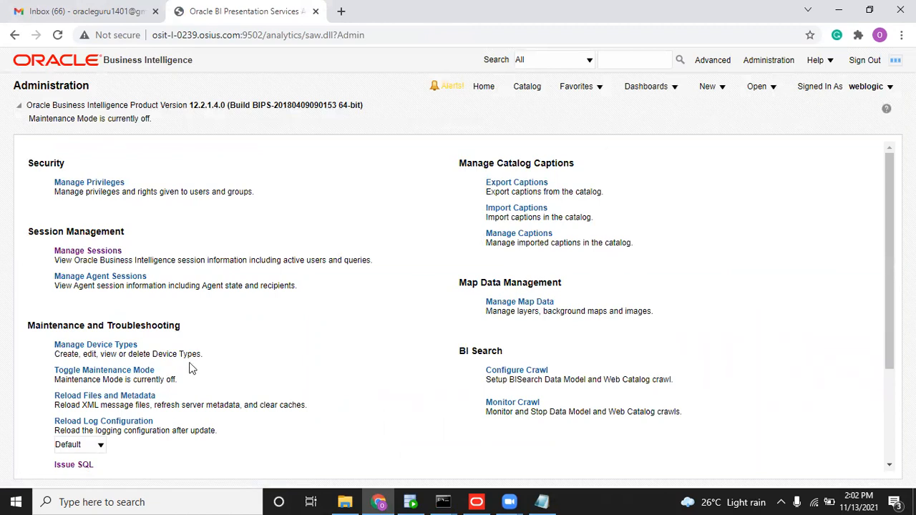
{"action": "left_click", "coordinate": [129, 397]}
Start a new analysis on the Budget subject area.
{"action": "left_click", "coordinate": [707, 90]}
{"action": "left_click", "coordinate": [721, 132]}
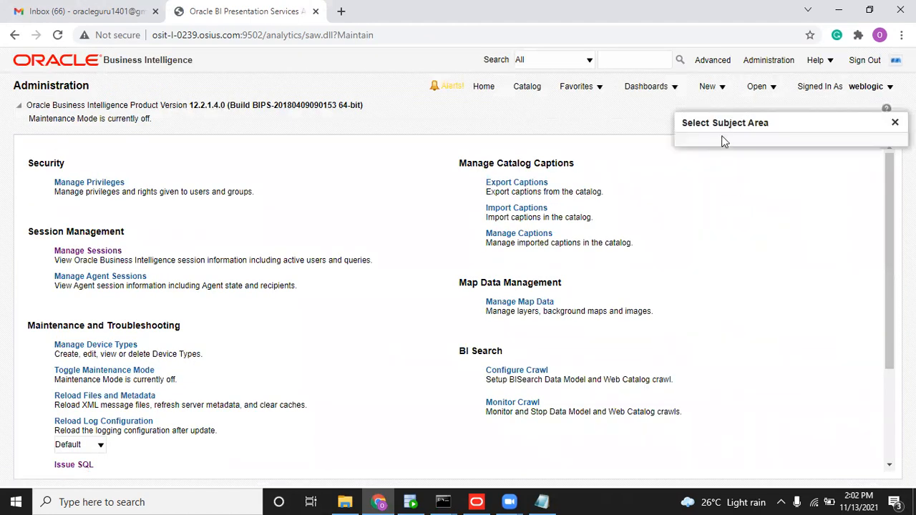
{"action": "left_click", "coordinate": [716, 208]}
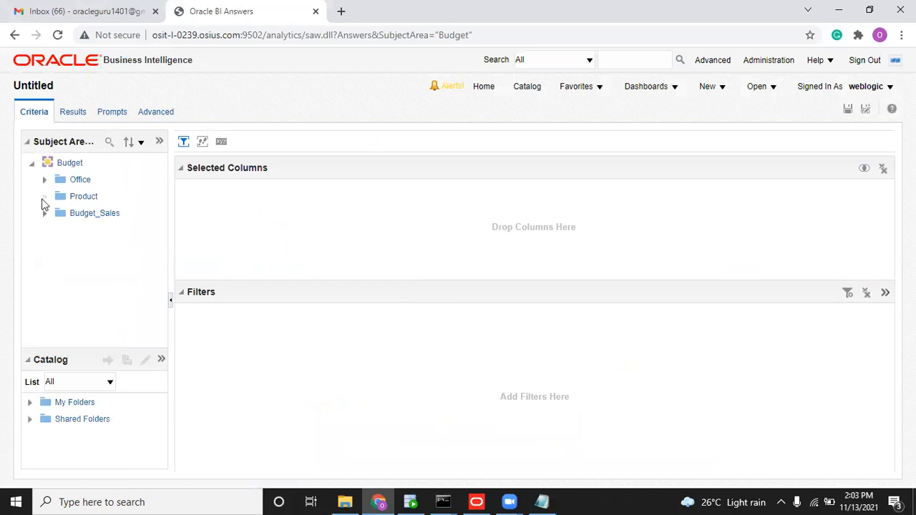
Add Product > ATTRIBUTE_1 to the analysis and clear its column formula.
{"action": "left_click", "coordinate": [43, 197]}
{"action": "double_click", "coordinate": [122, 213]}
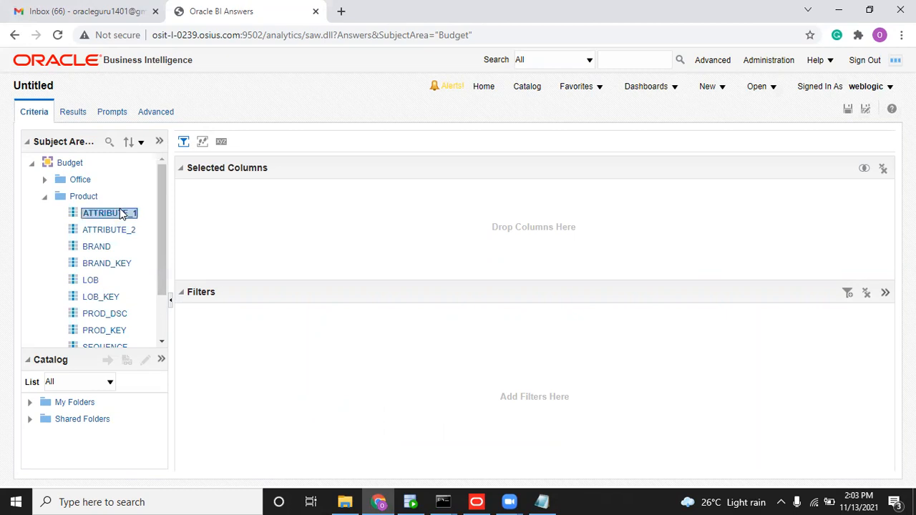
{"action": "left_click", "coordinate": [259, 219]}
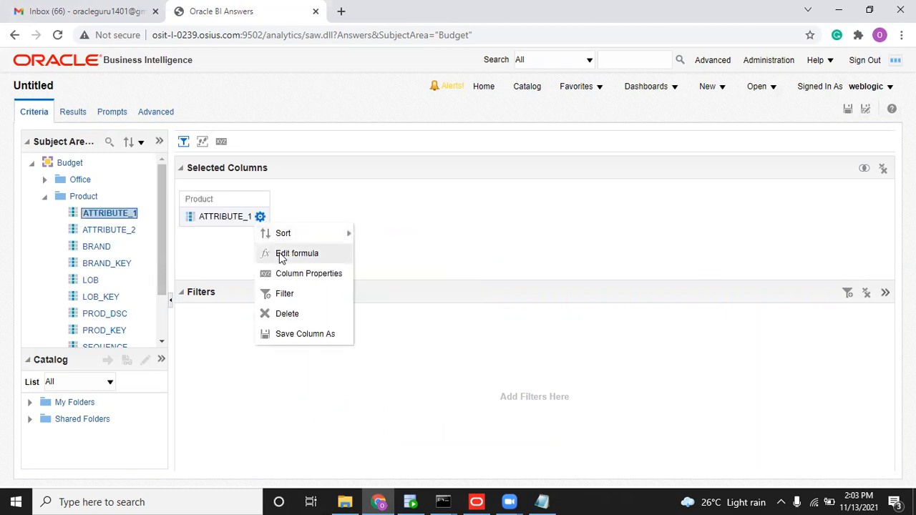
{"action": "left_click", "coordinate": [283, 252]}
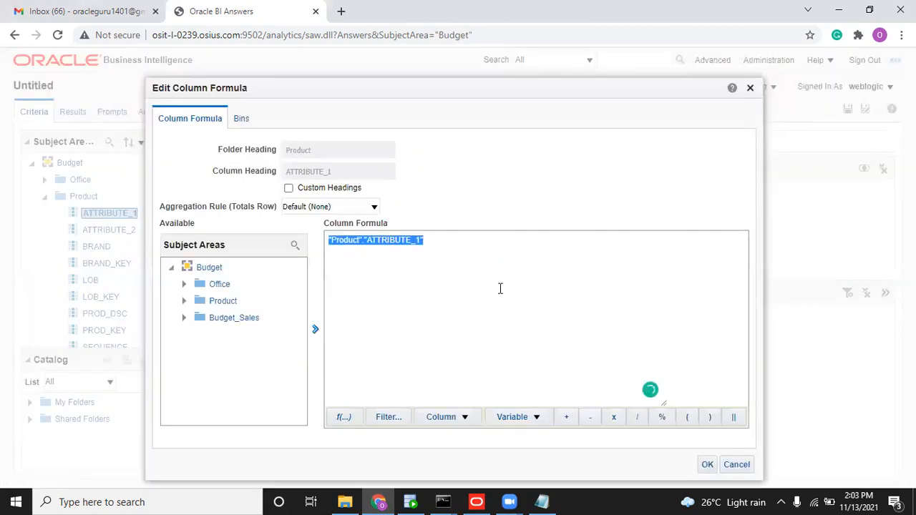
{"action": "type", "text": "VALUEOF(\"CURRENT_YEAR\")"}
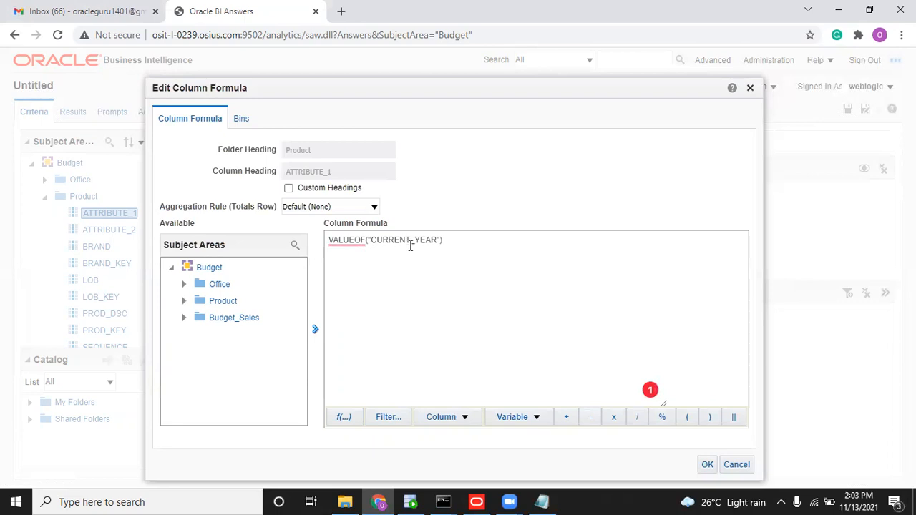
{"action": "left_click_drag", "start_coordinate": [370, 240], "coordinate": [441, 237]}
{"action": "key", "text": "ctrl+c"}
{"action": "key", "text": "ctrl+a"}
{"action": "key", "text": "Delete"}
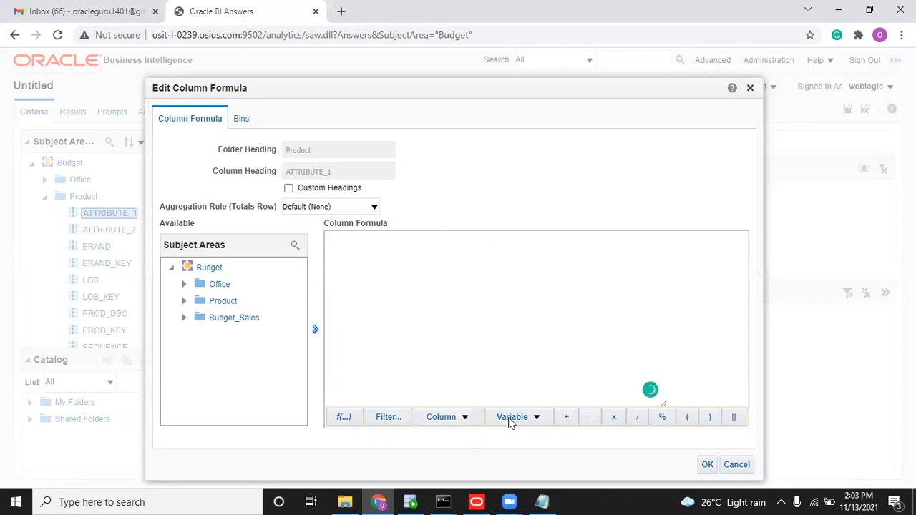
Set the column formula to repository variable CURRENT_YEAR and view the results showing 2021.
{"action": "left_click", "coordinate": [509, 419]}
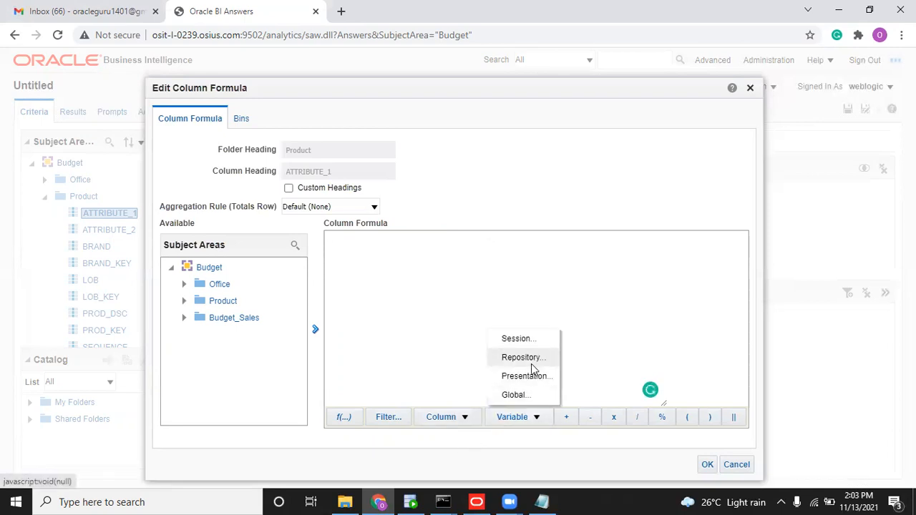
{"action": "left_click", "coordinate": [531, 363]}
{"action": "key", "text": "ctrl+v"}
{"action": "left_click", "coordinate": [567, 321]}
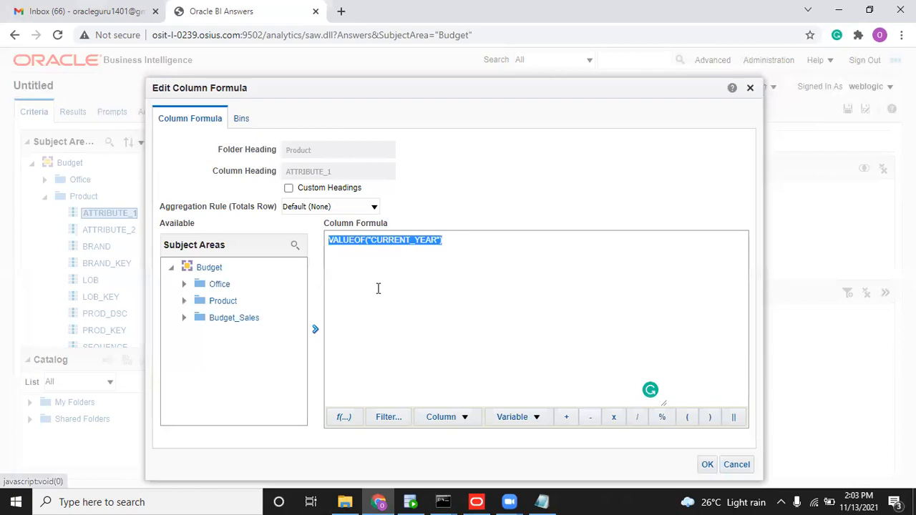
{"action": "left_click", "coordinate": [706, 464]}
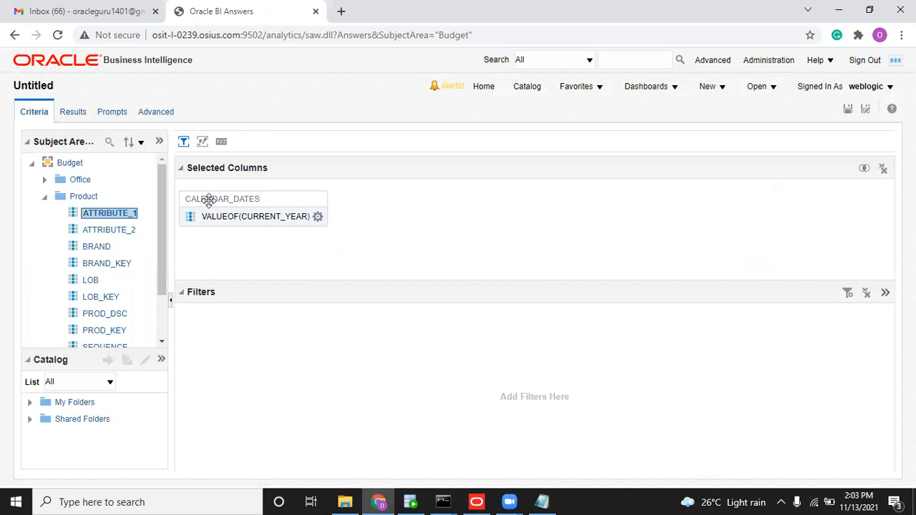
{"action": "left_click", "coordinate": [73, 113]}
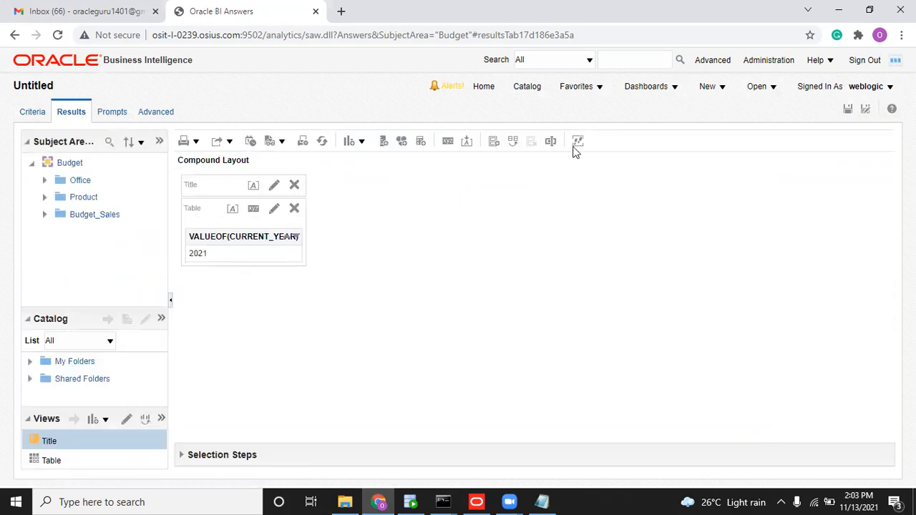
Open the Order Management Sales dashboard, leaving the unsaved analysis, and review the Month Name prompt values.
{"action": "left_click", "coordinate": [666, 87]}
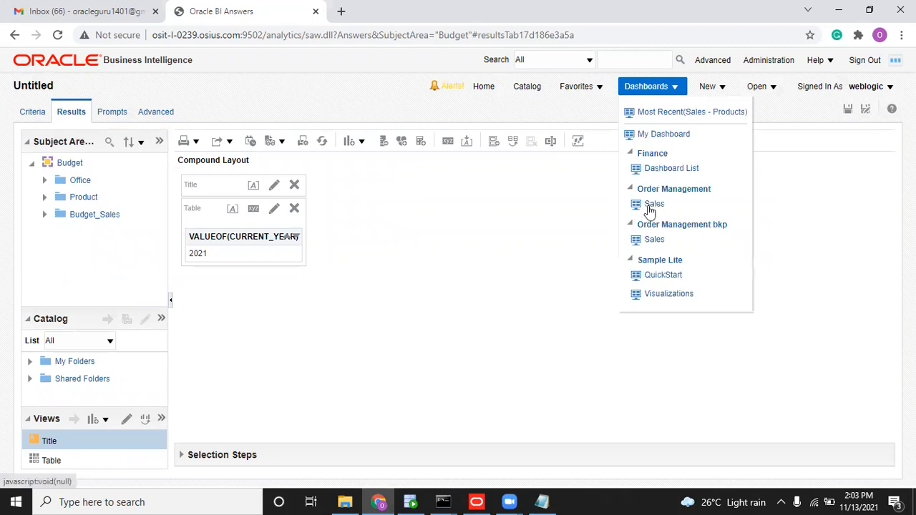
{"action": "left_click", "coordinate": [643, 205]}
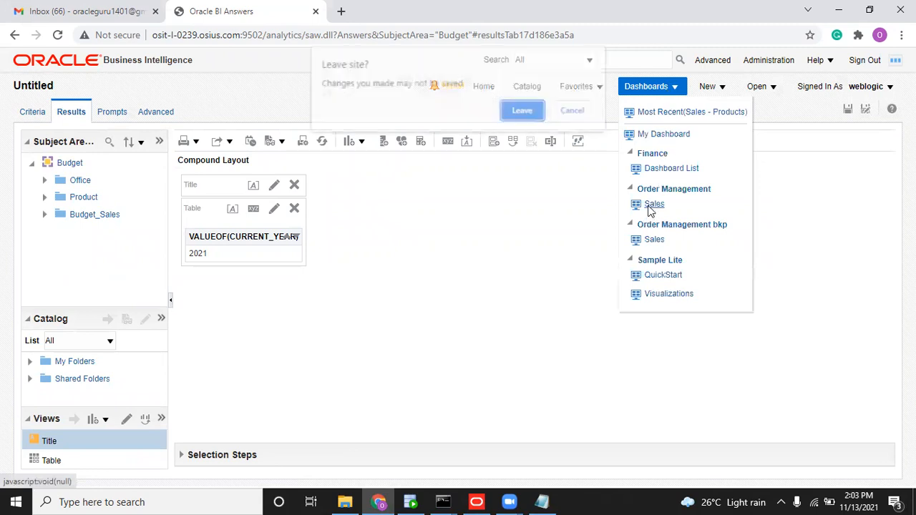
{"action": "left_click", "coordinate": [523, 113]}
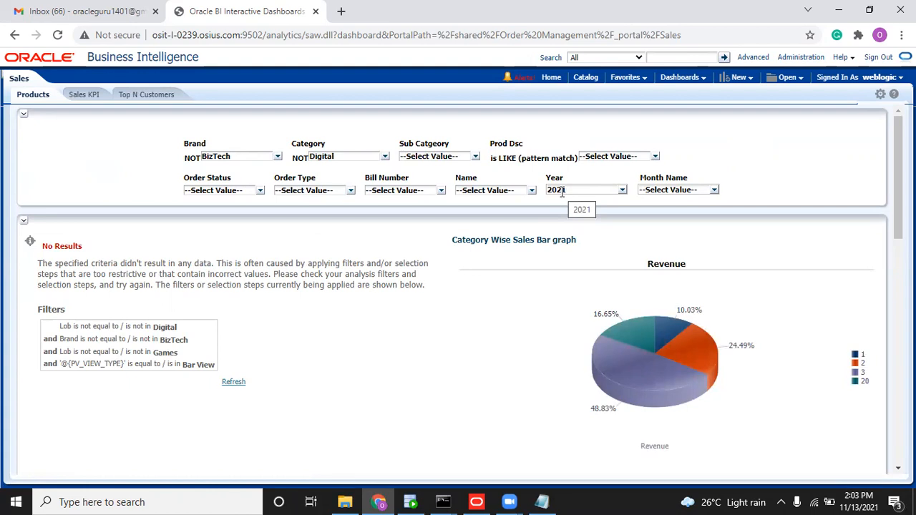
{"action": "left_click", "coordinate": [714, 191]}
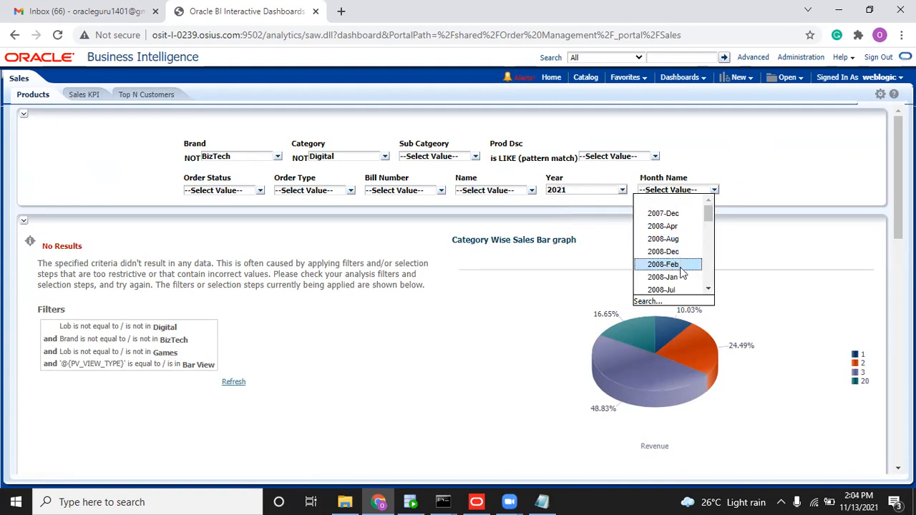
{"action": "mouse_move", "coordinate": [708, 212]}
{"action": "left_mouse_down"}
{"action": "mouse_move", "coordinate": [715, 288]}
{"action": "mouse_move", "coordinate": [716, 199]}
{"action": "left_mouse_up"}
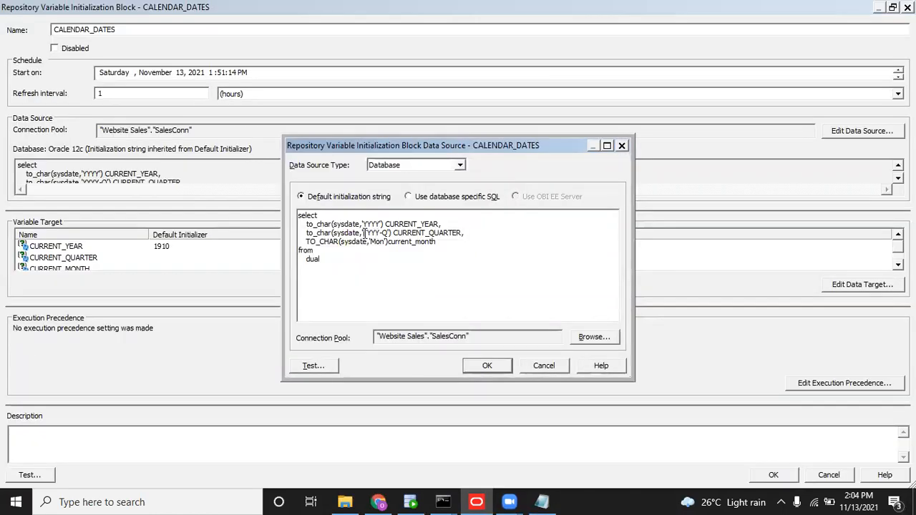
Change the CALENDAR_DATES init block SQL month format from 'Mon' to 'YYYY-Mon'.
{"action": "left_click_drag", "start_coordinate": [364, 233], "coordinate": [378, 233]}
{"action": "key", "text": "ctrl+c"}
{"action": "key", "text": "Down"}
{"action": "key", "text": "ctrl+v"}
{"action": "type", "text": "-"}
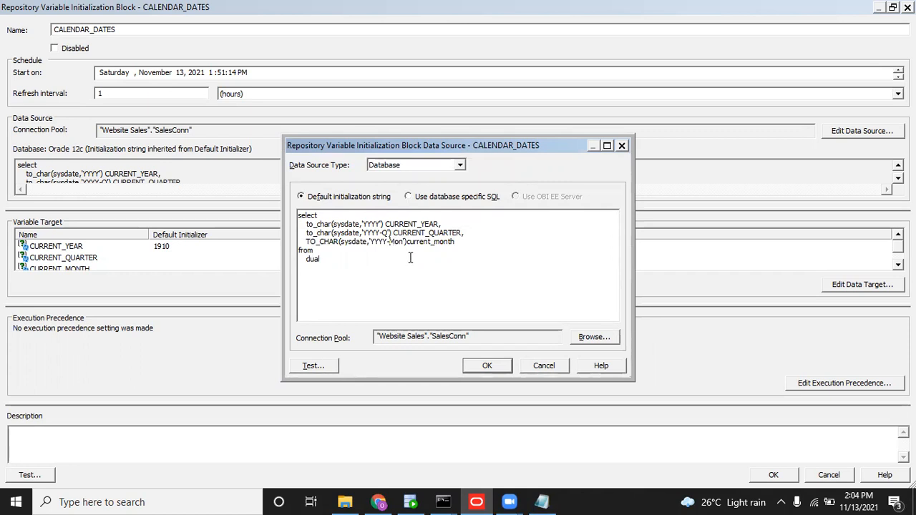
{"action": "left_click", "coordinate": [489, 369]}
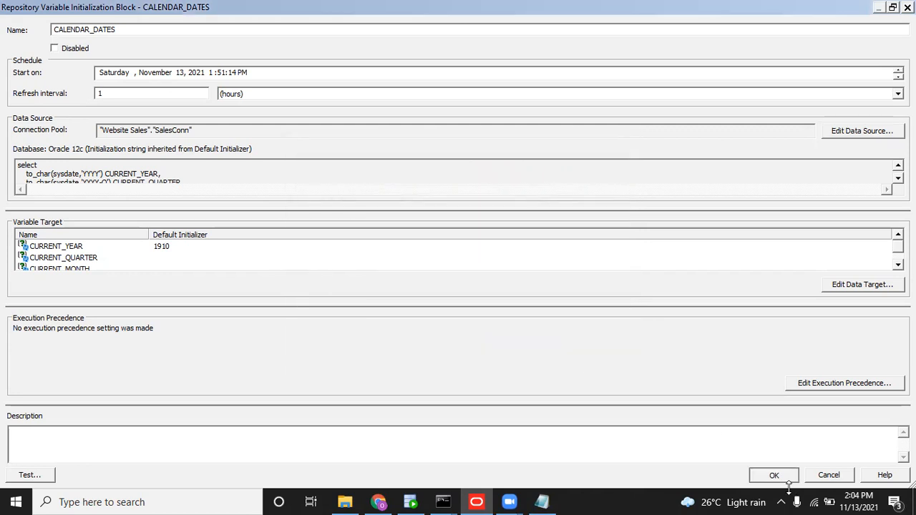
Save the initialization block and the 03092021.rpd repository, skipping the global consistency check.
{"action": "left_click", "coordinate": [784, 478]}
{"action": "left_click", "coordinate": [650, 121]}
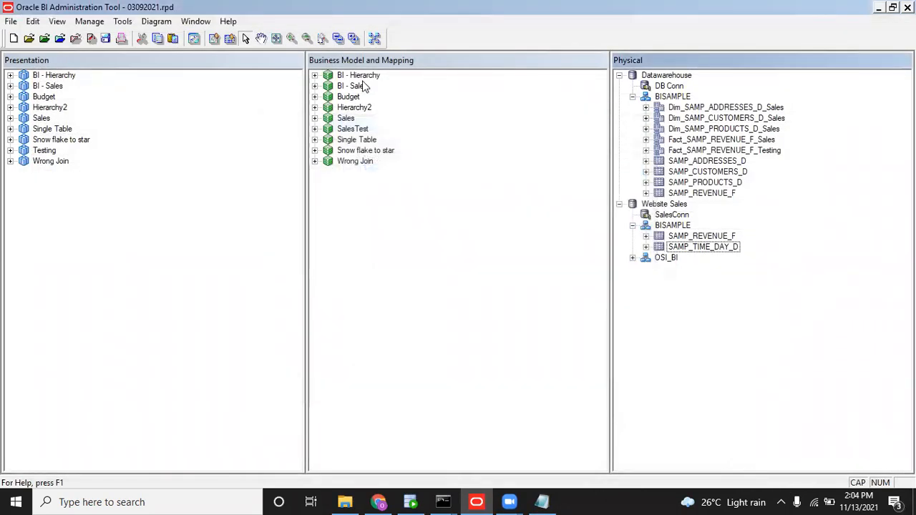
{"action": "left_click", "coordinate": [105, 38]}
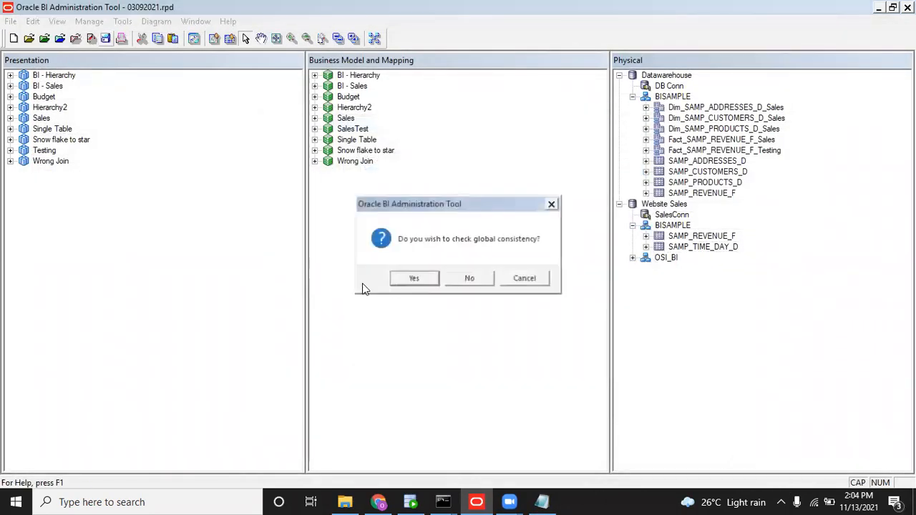
{"action": "left_click", "coordinate": [473, 281]}
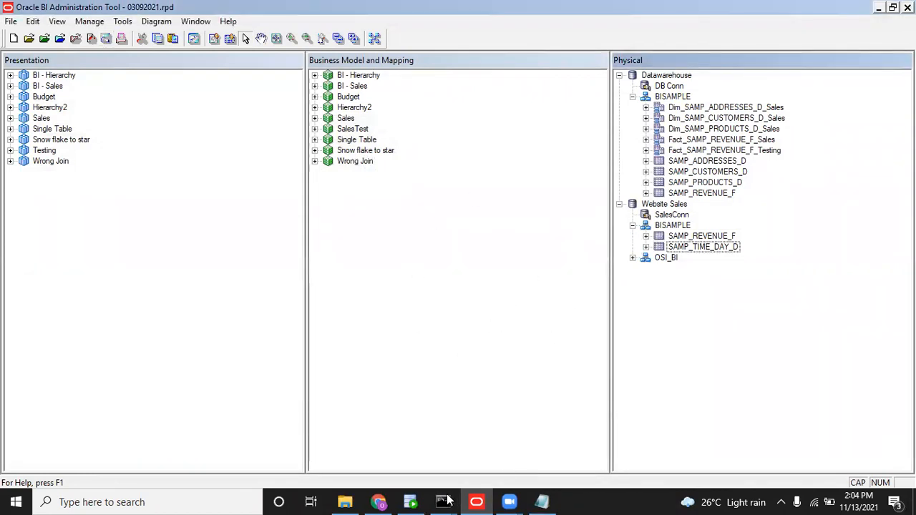
Rerun the uploadrpd command for the updated 03092021.rpd, then return to the Sales dashboard in Chrome.
{"action": "mouse_move", "coordinate": [448, 500]}
{"action": "left_click", "coordinate": [492, 475]}
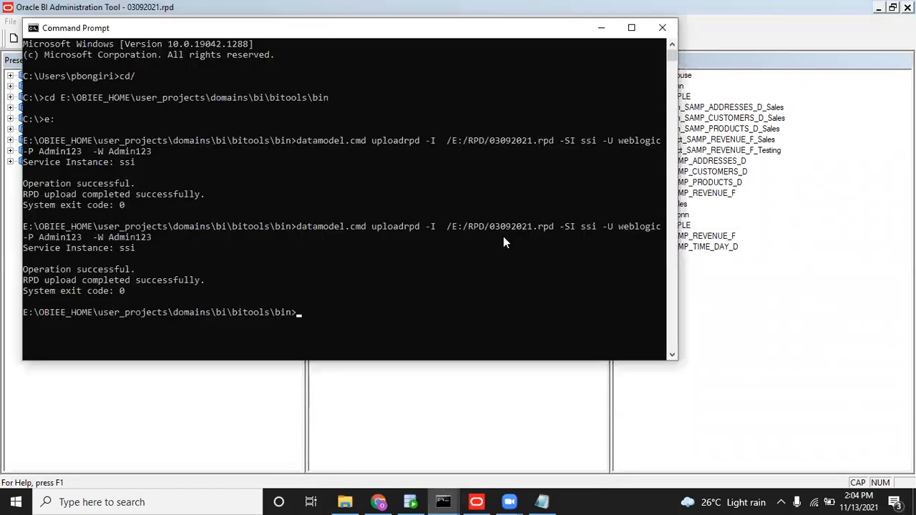
{"action": "key", "text": "Up"}
{"action": "key", "text": "Return"}
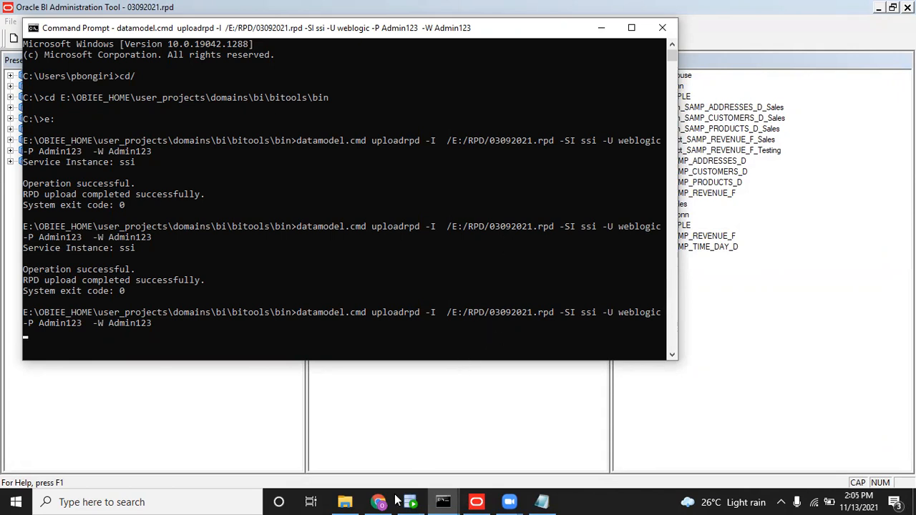
{"action": "mouse_move", "coordinate": [387, 501]}
{"action": "left_click", "coordinate": [364, 443]}
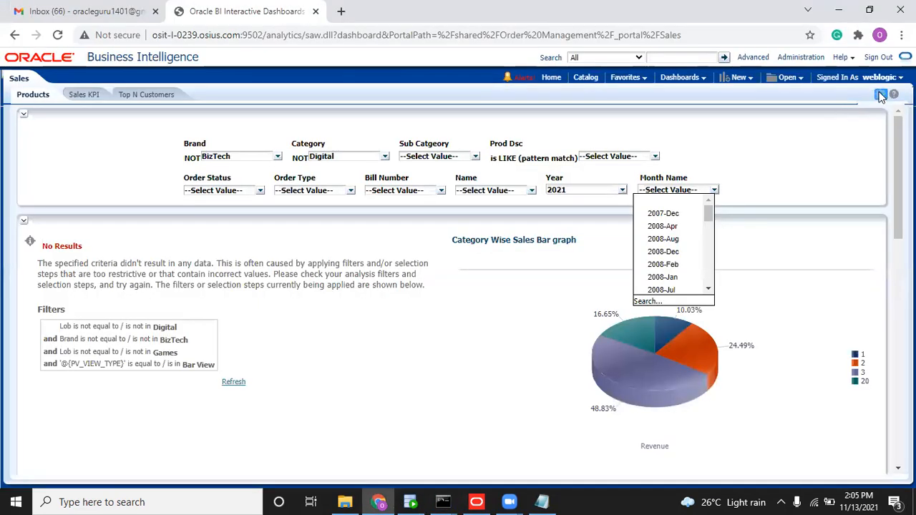
Check the upload result in Command Prompt and go back to the browser dashboard.
{"action": "left_click", "coordinate": [880, 93]}
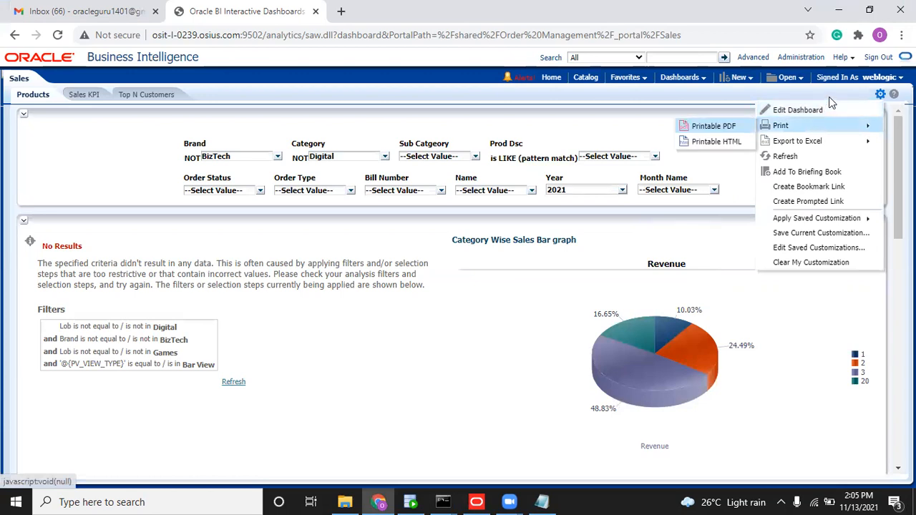
{"action": "left_click", "coordinate": [807, 86]}
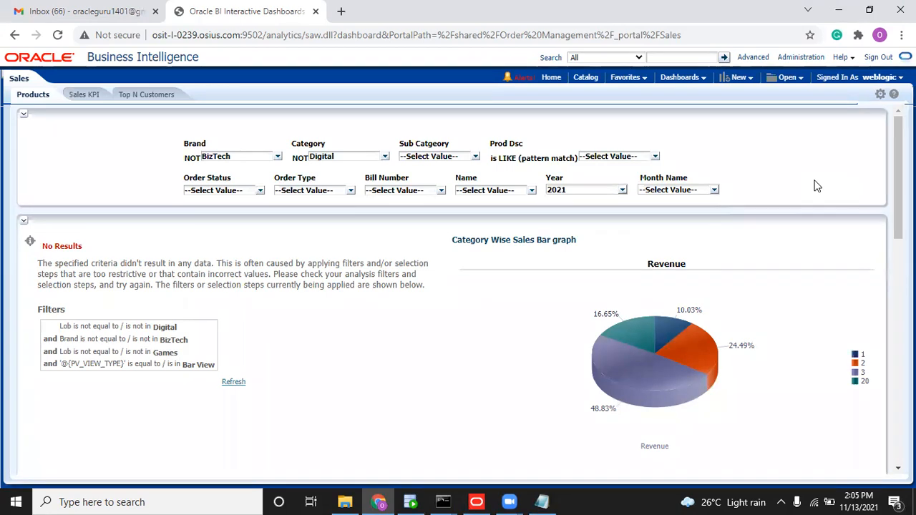
{"action": "key", "text": "alt+Tab"}
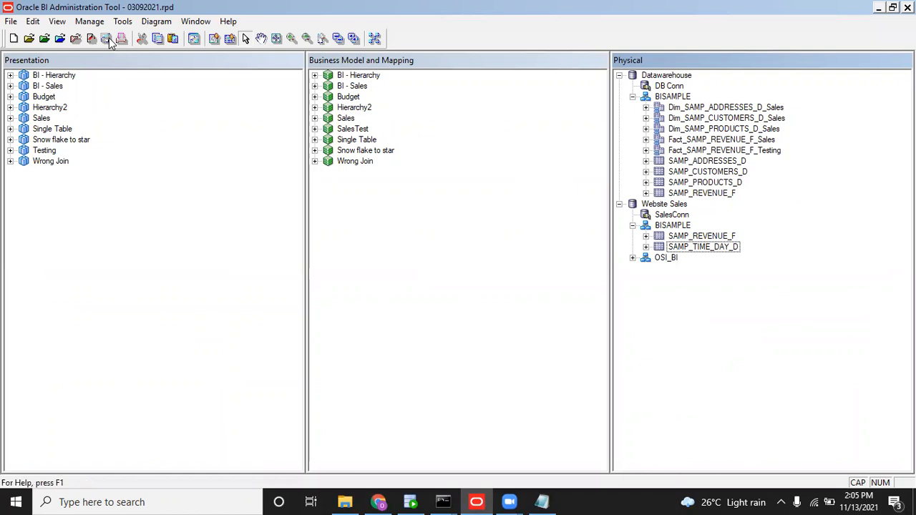
{"action": "left_click", "coordinate": [444, 502]}
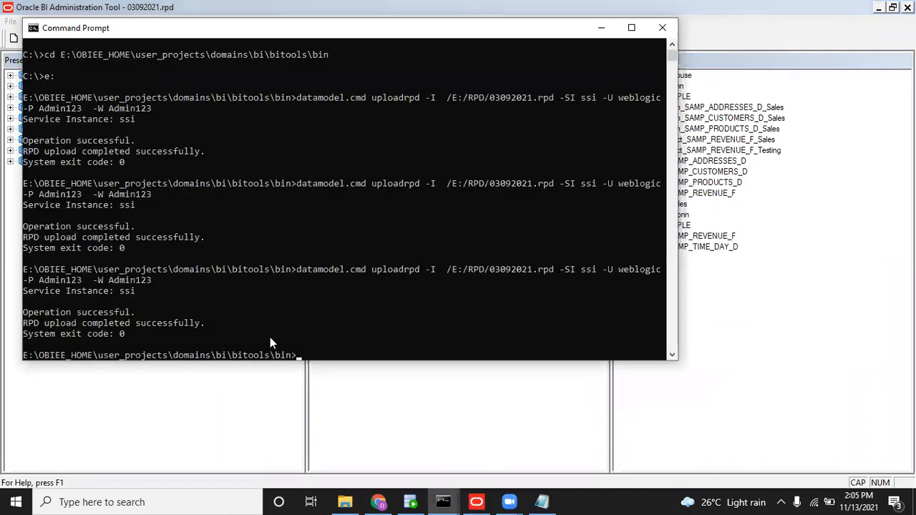
{"action": "left_click", "coordinate": [378, 501]}
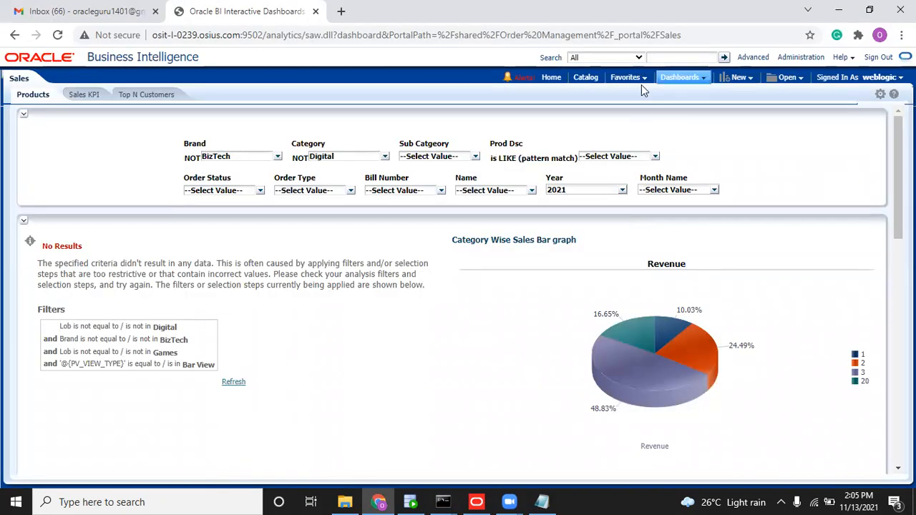
Reload server files and metadata from the Administration page.
{"action": "left_click", "coordinate": [560, 80]}
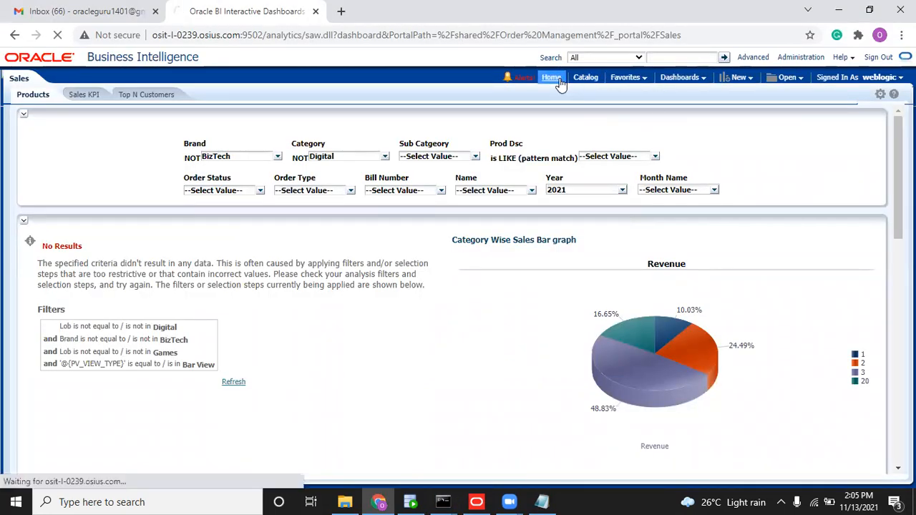
{"action": "left_click", "coordinate": [673, 89]}
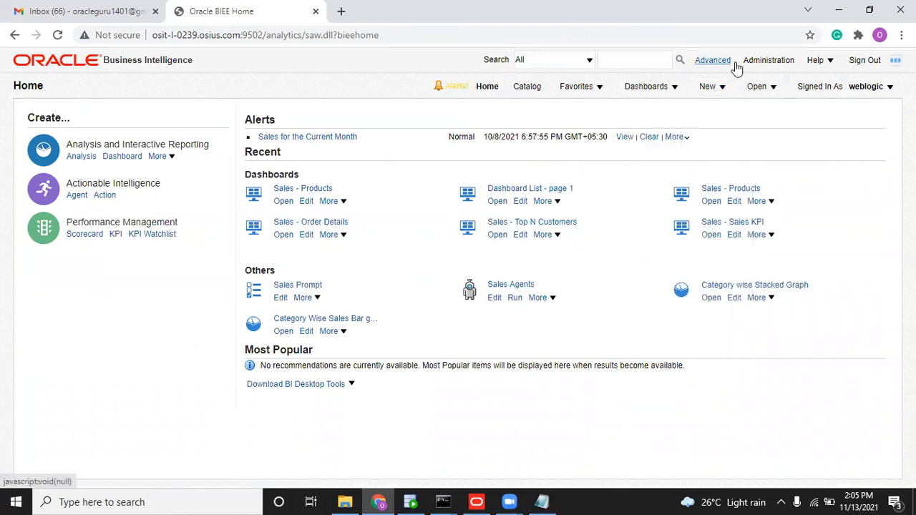
{"action": "left_click", "coordinate": [769, 60]}
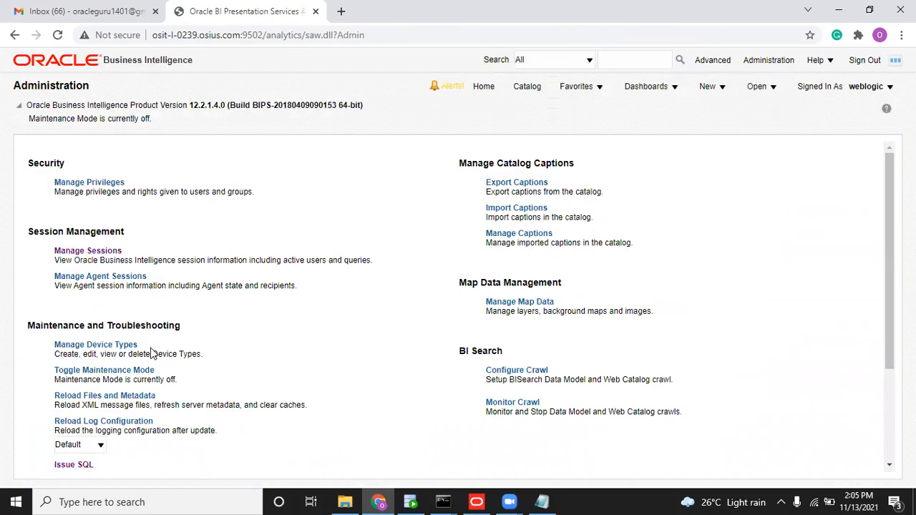
{"action": "left_click", "coordinate": [127, 396]}
Reopen the Order Management Sales dashboard, now showing Year 2021 and a Revenue pie chart.
{"action": "left_click", "coordinate": [663, 89]}
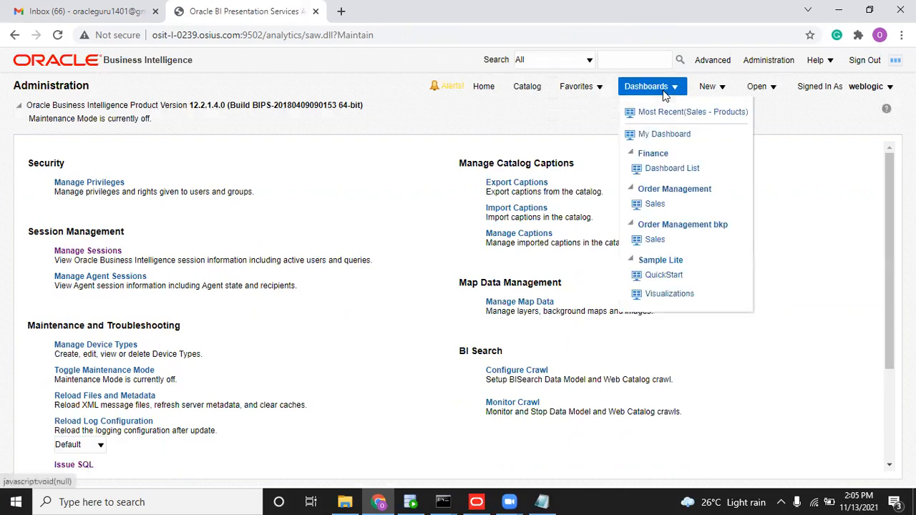
{"action": "left_click", "coordinate": [658, 205]}
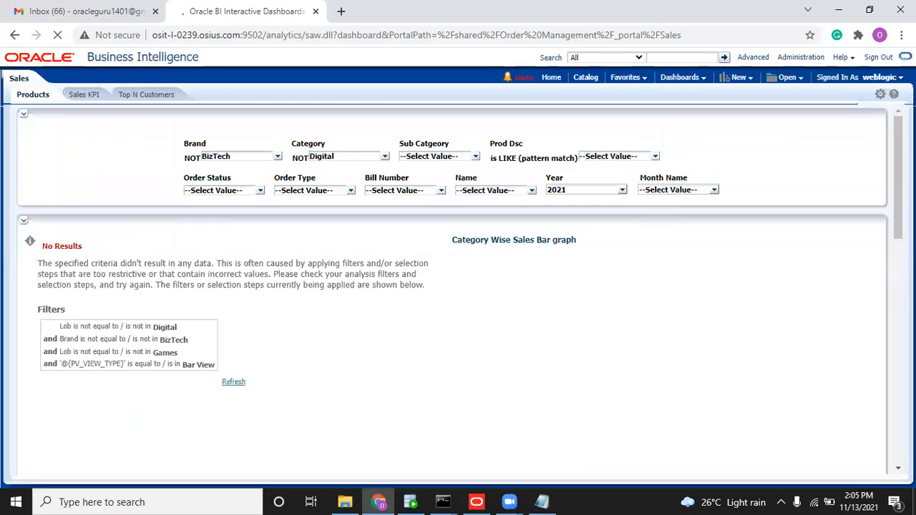
{"action": "left_click", "coordinate": [880, 96]}
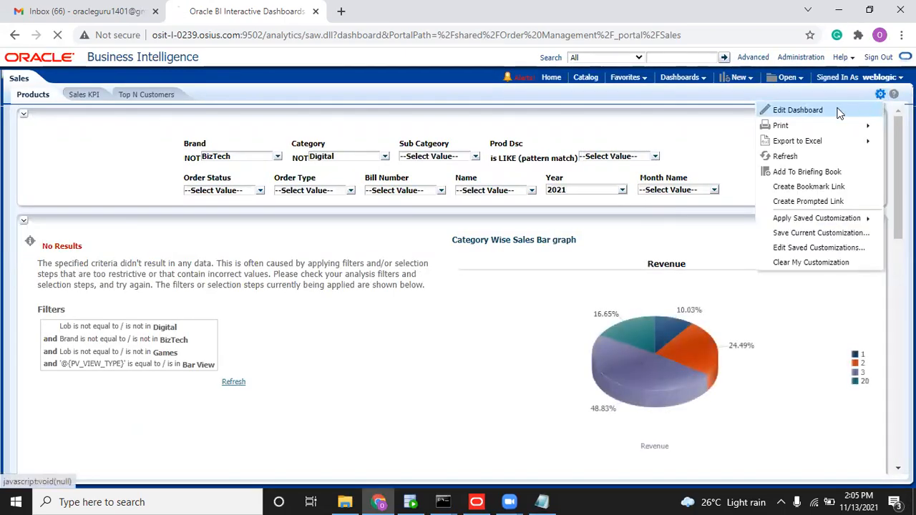
Edit the dashboard's Sales Prompt and open its Month Name prompt.
{"action": "left_click", "coordinate": [839, 113]}
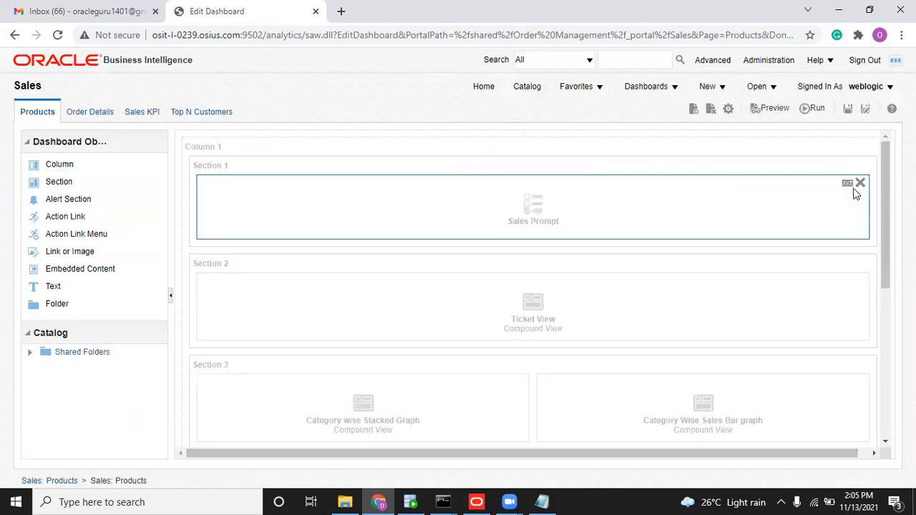
{"action": "left_click", "coordinate": [847, 185]}
{"action": "left_click", "coordinate": [819, 198]}
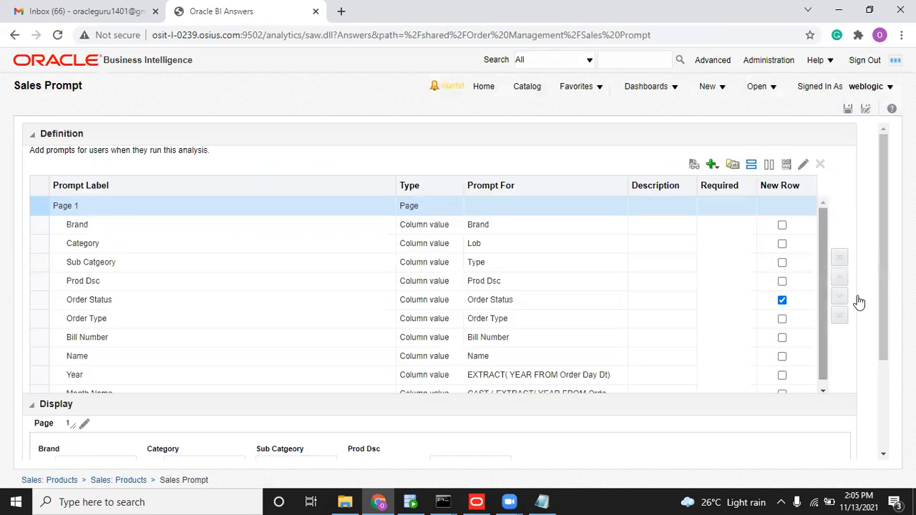
{"action": "left_click_drag", "start_coordinate": [824, 326], "coordinate": [820, 380]}
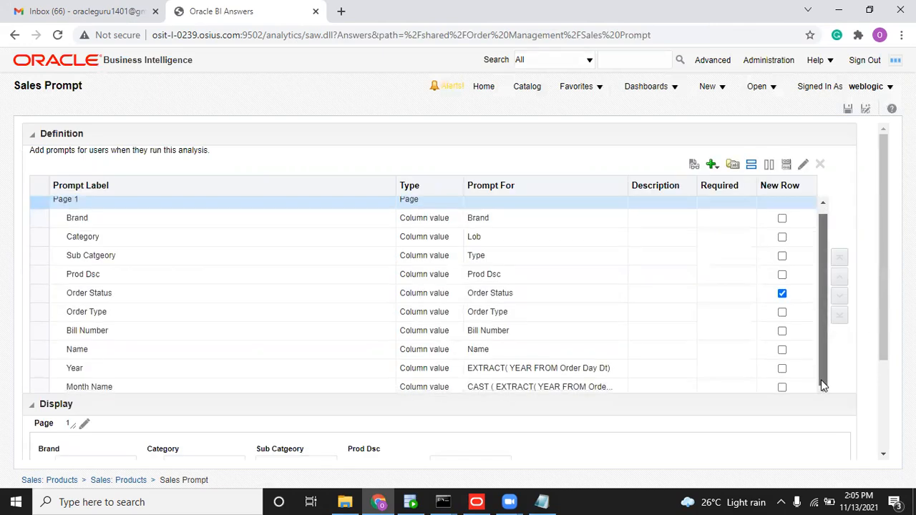
{"action": "double_click", "coordinate": [549, 387]}
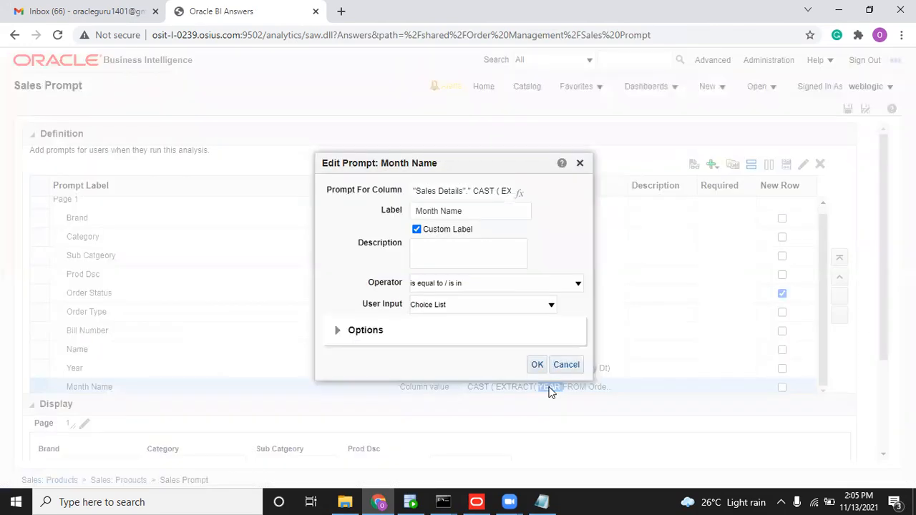
Set the Month Name prompt's default selection to Server Variable.
{"action": "left_click", "coordinate": [340, 332]}
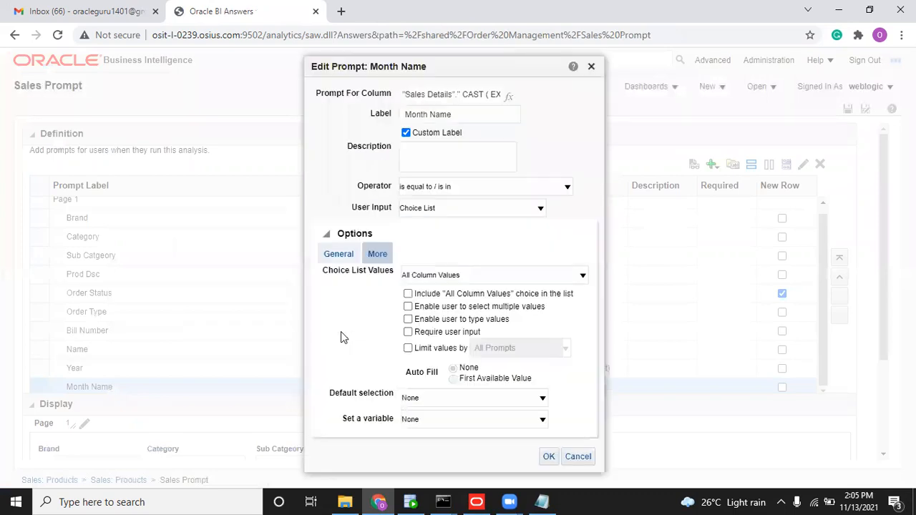
{"action": "left_click", "coordinate": [433, 408]}
{"action": "left_click", "coordinate": [435, 432]}
{"action": "left_click", "coordinate": [434, 405]}
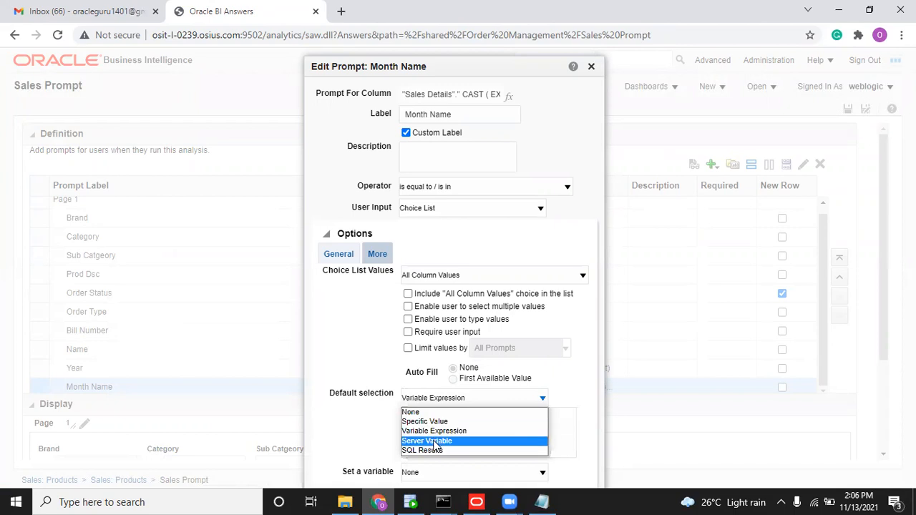
{"action": "left_click", "coordinate": [437, 442]}
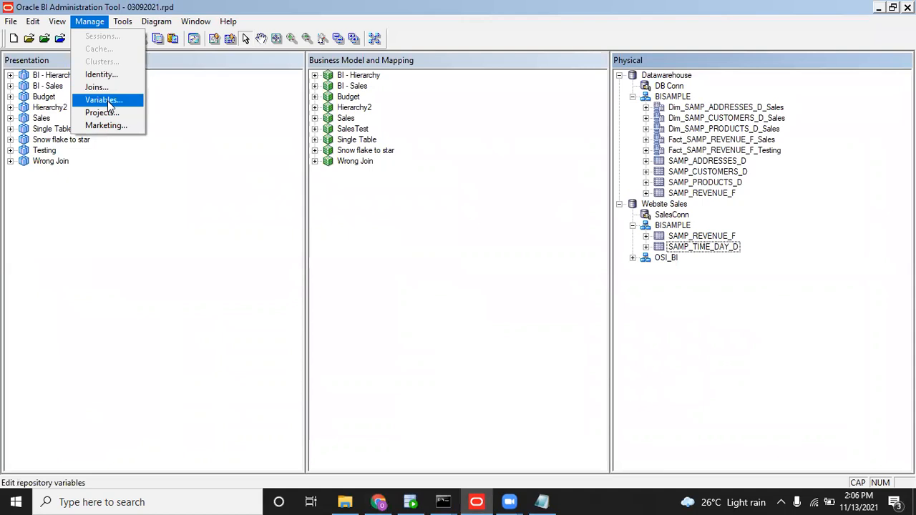
{"action": "left_click", "coordinate": [107, 101]}
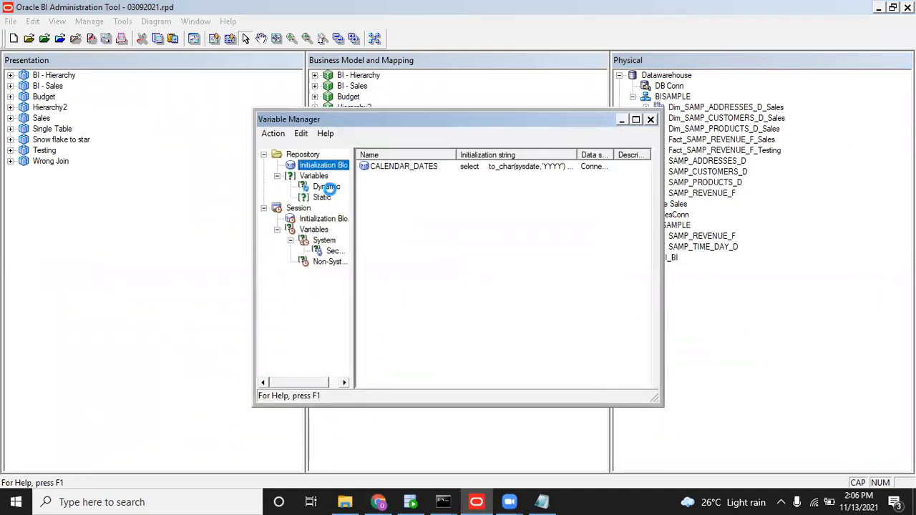
Look up the dynamic variable CURRENT_MONTH and paste its name into the prompt's server variable field.
{"action": "left_click", "coordinate": [330, 188]}
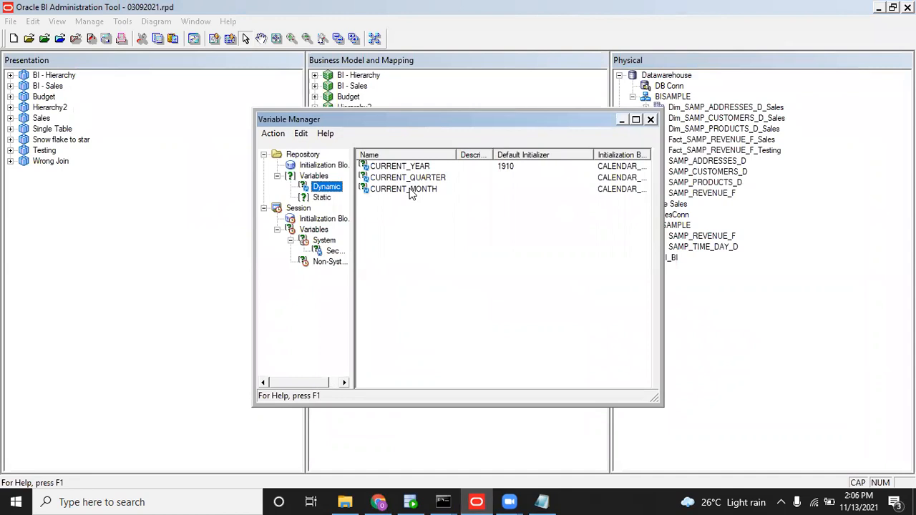
{"action": "double_click", "coordinate": [410, 189]}
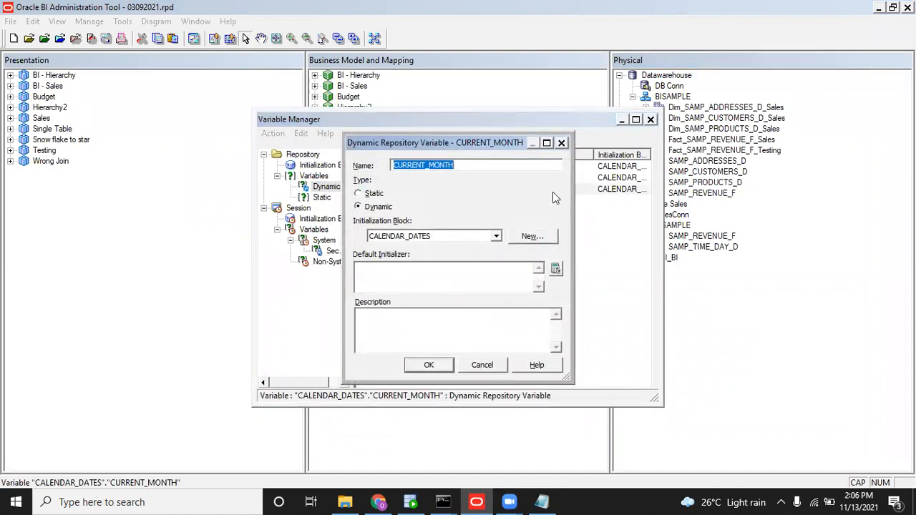
{"action": "key", "text": "alt+Tab"}
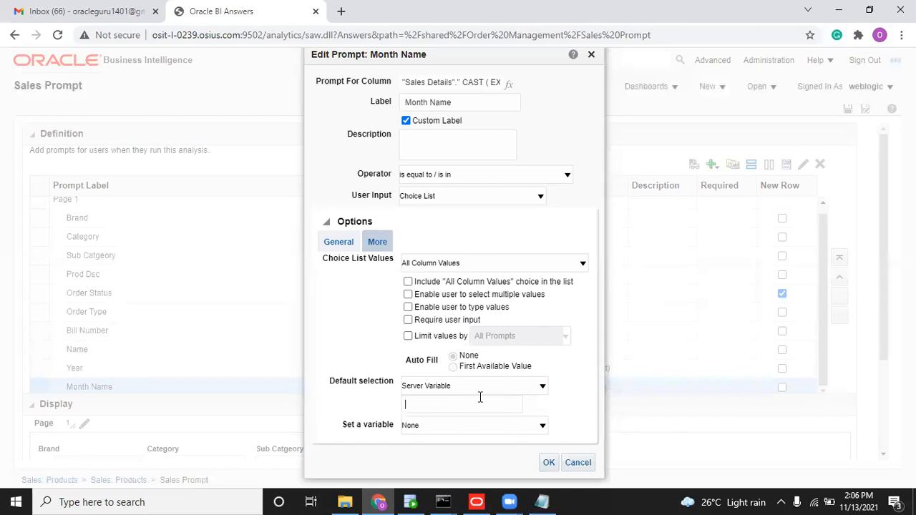
{"action": "type", "text": "CURRENT_MONTH"}
Save the Month Name prompt defaulting to CURRENT_MONTH and open the Sales dashboard.
{"action": "left_click", "coordinate": [548, 462]}
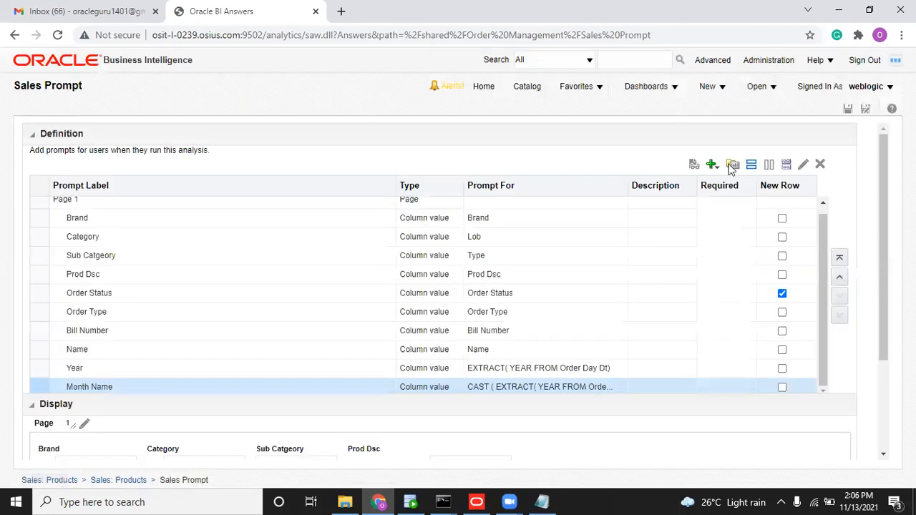
{"action": "left_click", "coordinate": [847, 108]}
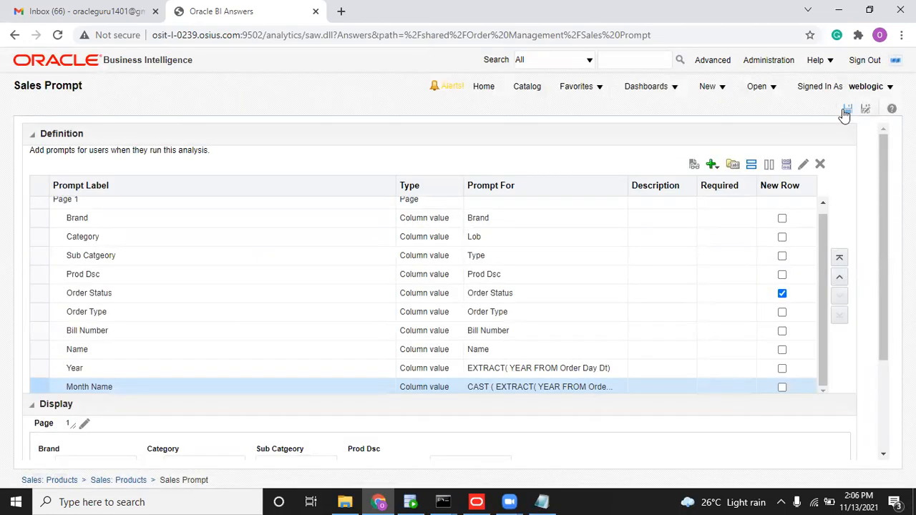
{"action": "left_click", "coordinate": [655, 88]}
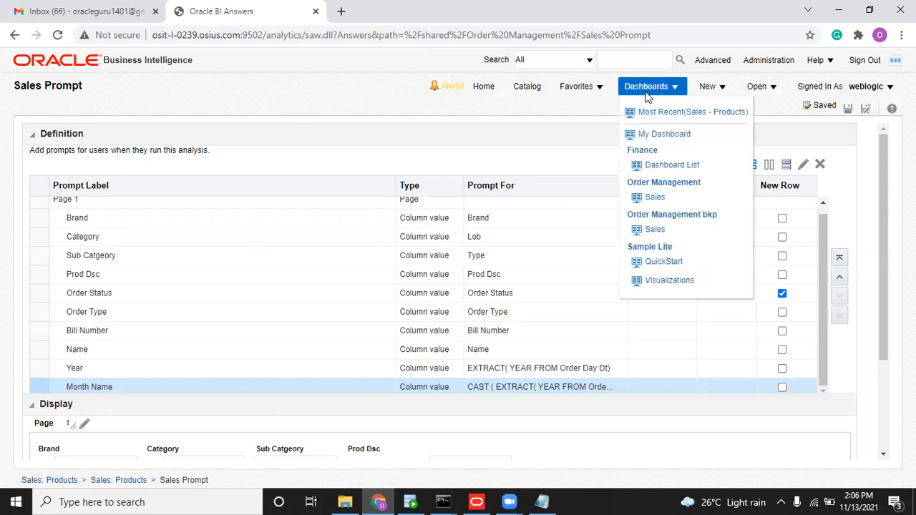
{"action": "left_click", "coordinate": [654, 205]}
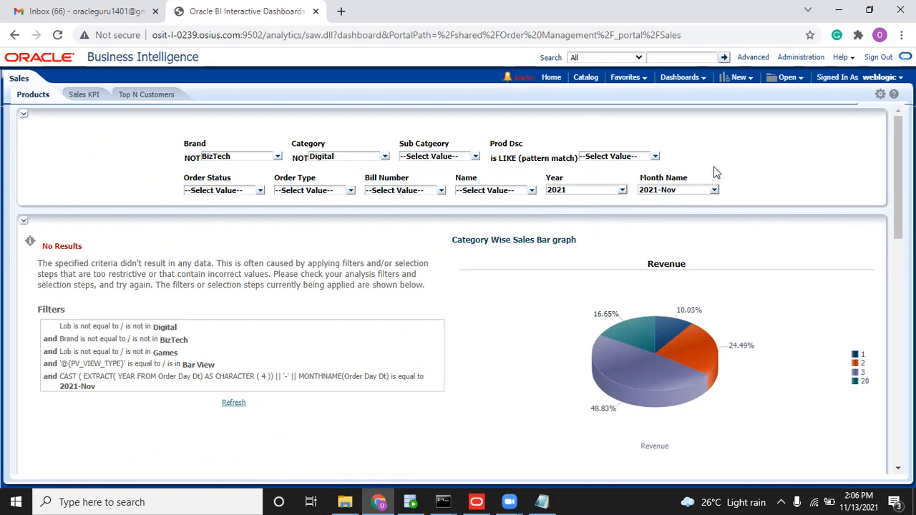
Put the Sales dashboard into edit mode.
{"action": "left_click_drag", "start_coordinate": [898, 197], "coordinate": [897, 399]}
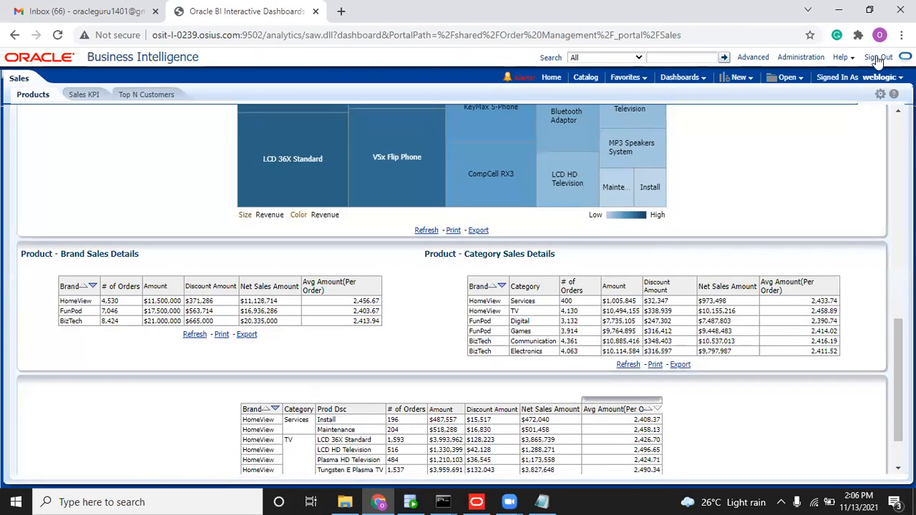
{"action": "left_click", "coordinate": [880, 95]}
{"action": "left_click", "coordinate": [845, 110]}
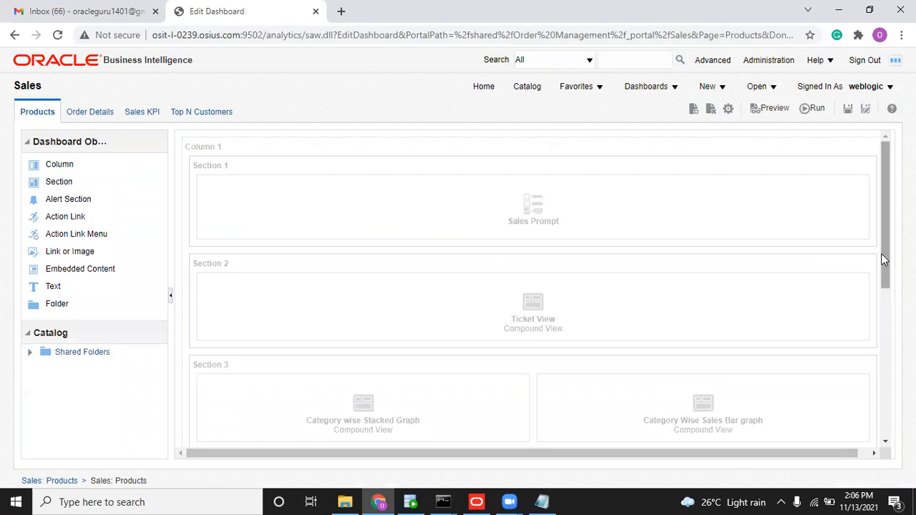
Open the Product - Category Sales Details analysis for editing on its Criteria tab.
{"action": "left_click_drag", "start_coordinate": [880, 253], "coordinate": [887, 408]}
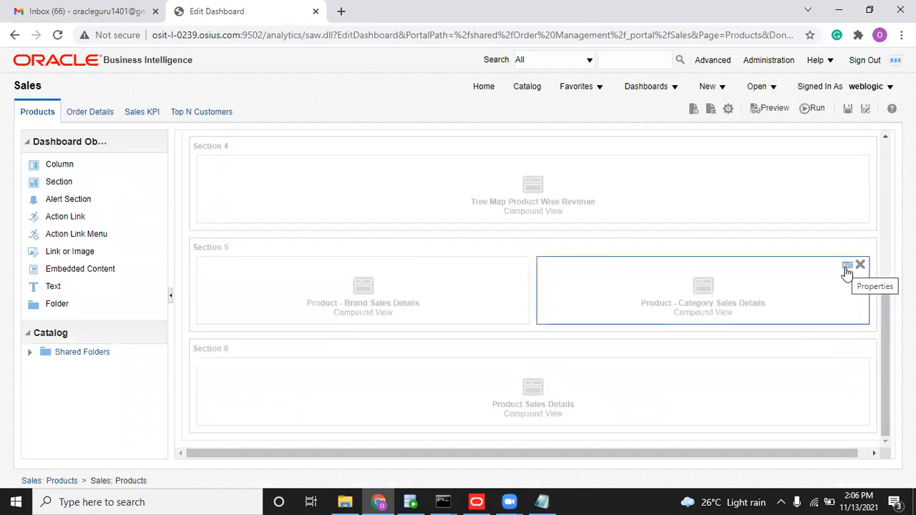
{"action": "left_click", "coordinate": [846, 266]}
{"action": "left_click", "coordinate": [776, 360]}
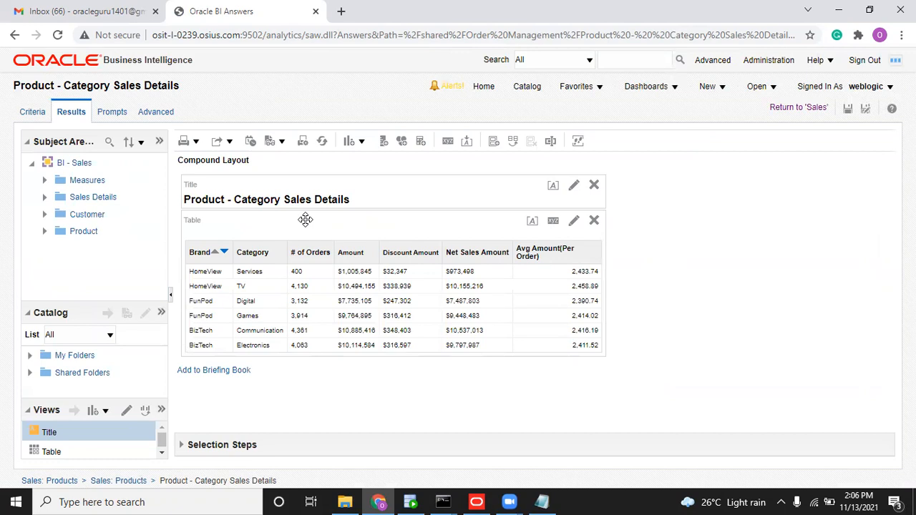
{"action": "left_click", "coordinate": [32, 112]}
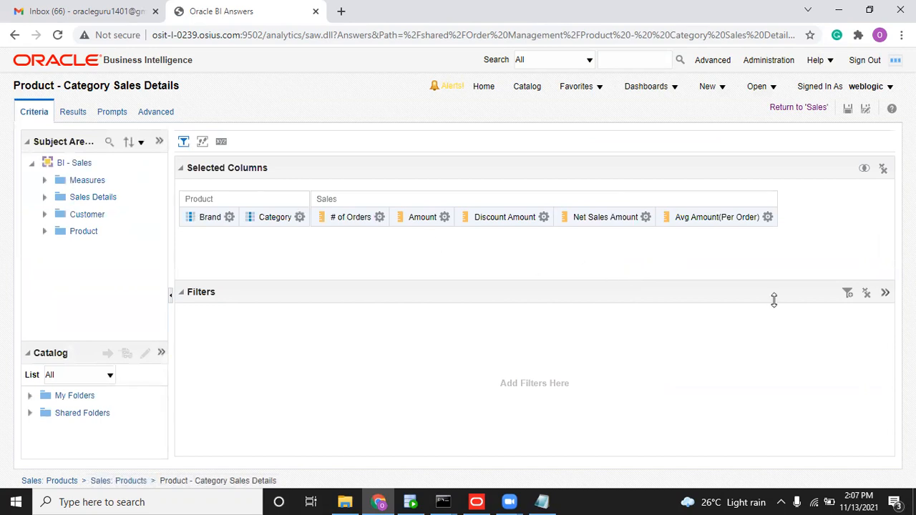
Add a new filter on the Sales Details > Ship Date column.
{"action": "left_click", "coordinate": [847, 293]}
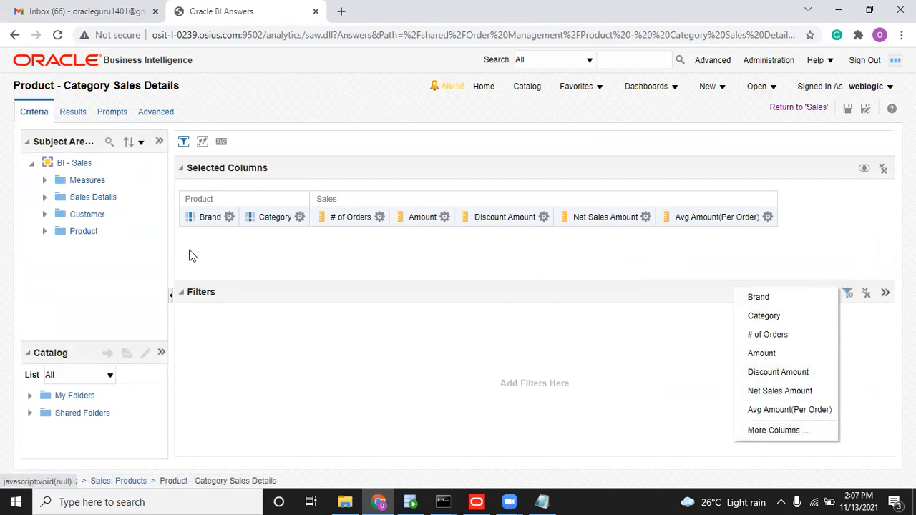
{"action": "left_click", "coordinate": [760, 429]}
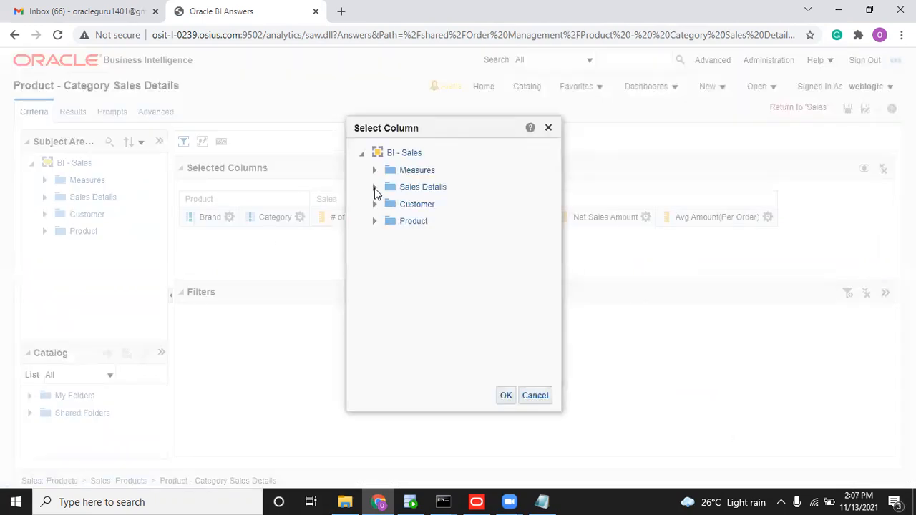
{"action": "left_click", "coordinate": [374, 187]}
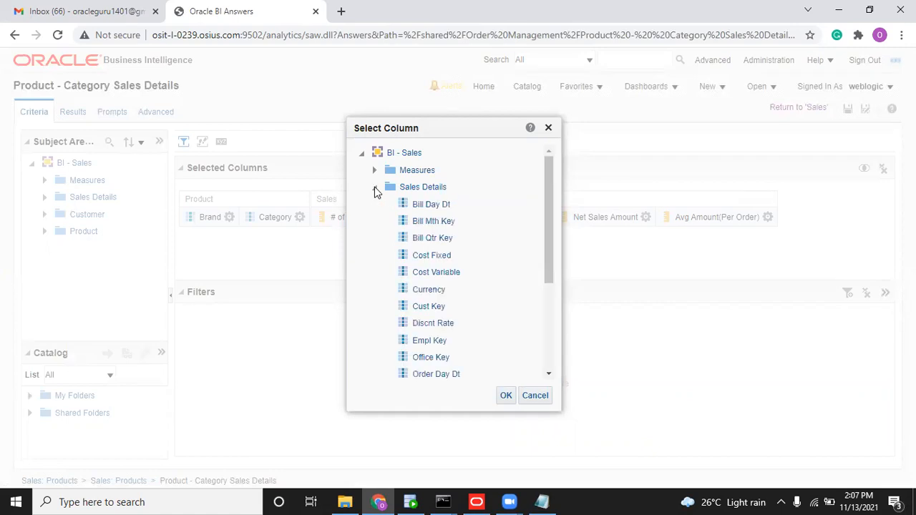
{"action": "left_click", "coordinate": [374, 187]}
{"action": "left_click", "coordinate": [374, 187]}
{"action": "left_click", "coordinate": [372, 189]}
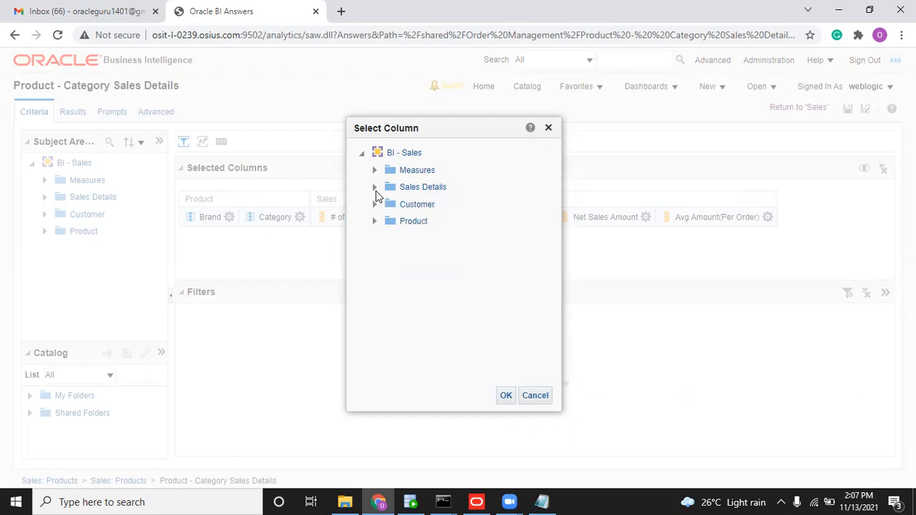
{"action": "left_click", "coordinate": [374, 187]}
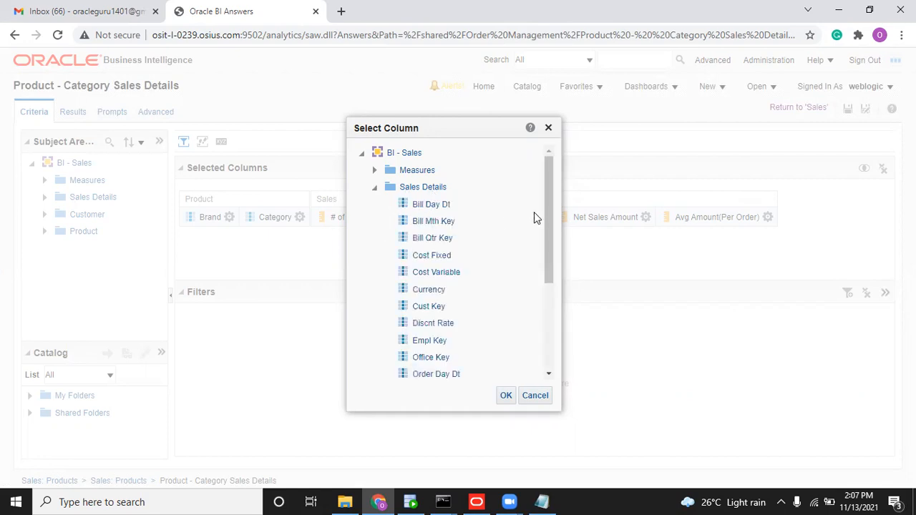
{"action": "left_click_drag", "start_coordinate": [548, 228], "coordinate": [556, 312]}
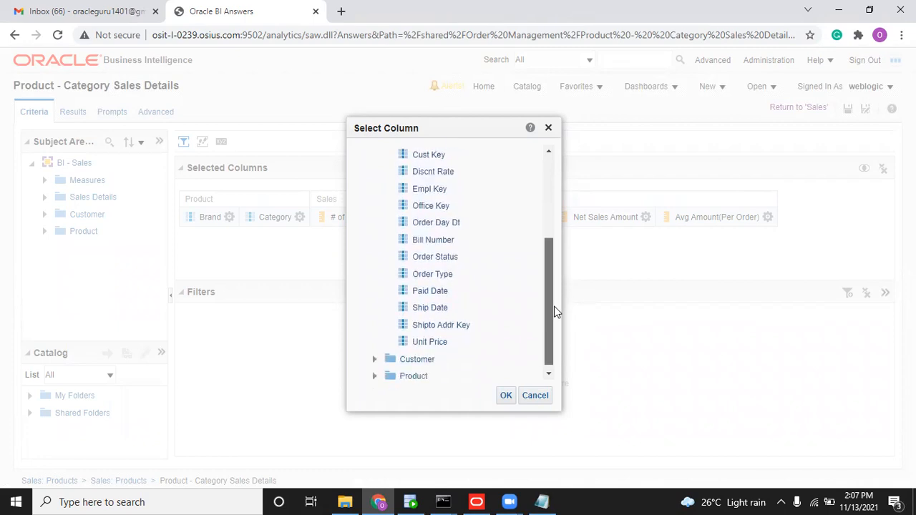
{"action": "left_click", "coordinate": [504, 398]}
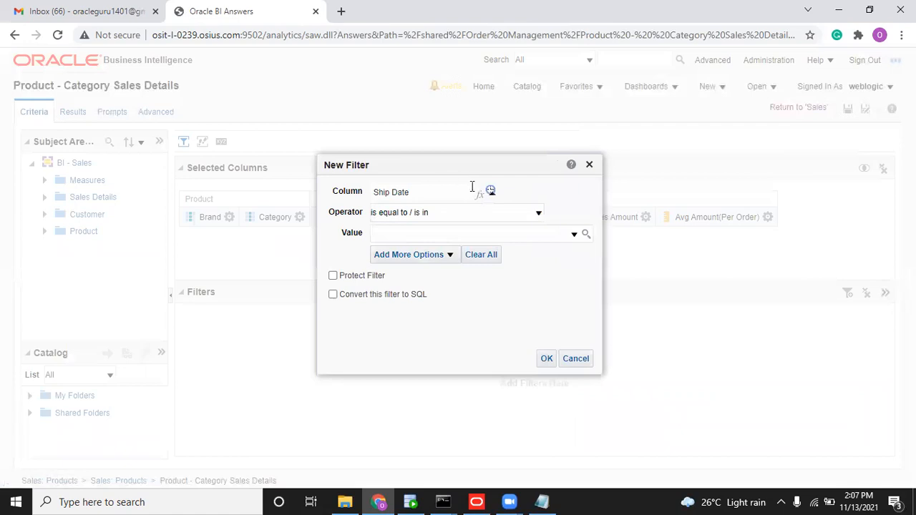
Wrap the filter column in YEAR(), set the value to 2008, and preview the results.
{"action": "left_click", "coordinate": [481, 193]}
{"action": "left_click", "coordinate": [367, 207]}
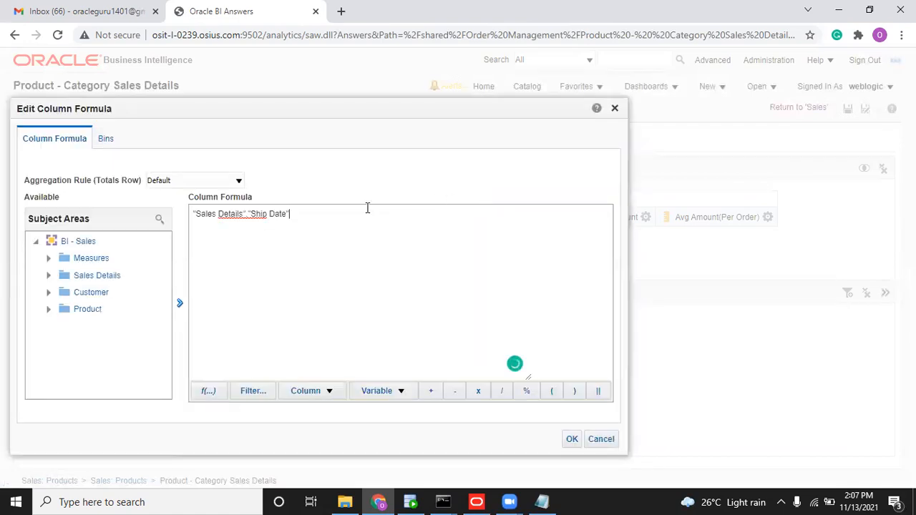
{"action": "key", "text": "Home"}
{"action": "type", "text": "YEAR("}
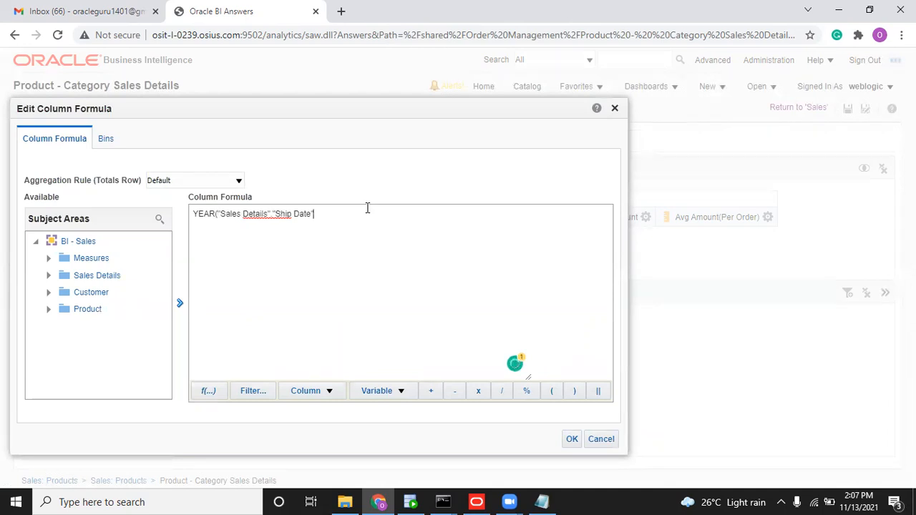
{"action": "left_click", "coordinate": [571, 439]}
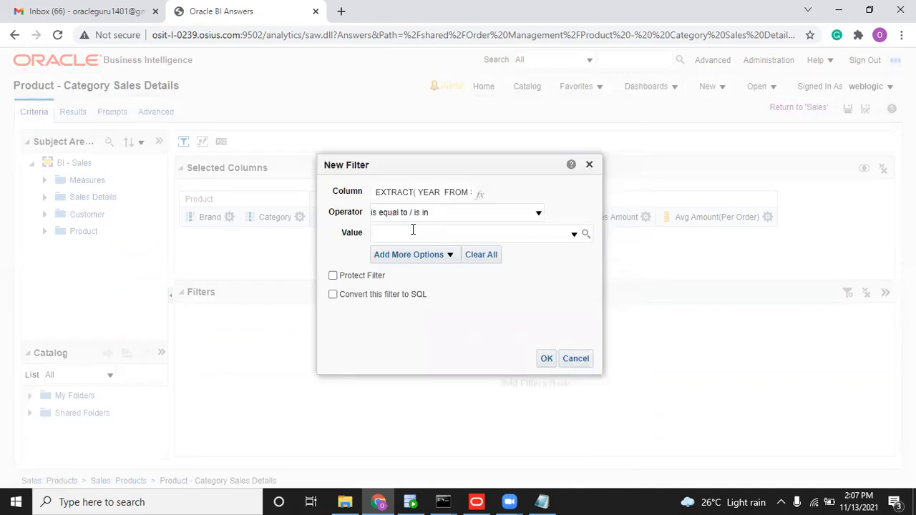
{"action": "left_click", "coordinate": [574, 234]}
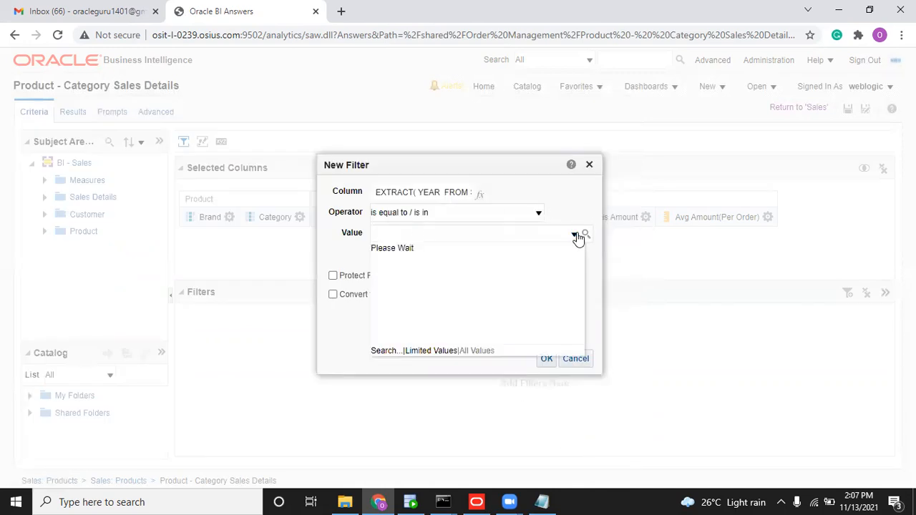
{"action": "left_click", "coordinate": [382, 270]}
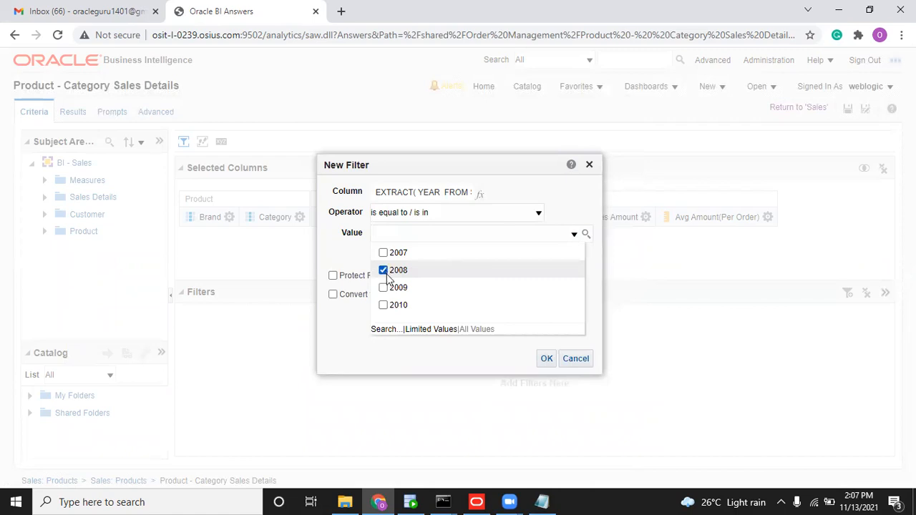
{"action": "left_click", "coordinate": [545, 358]}
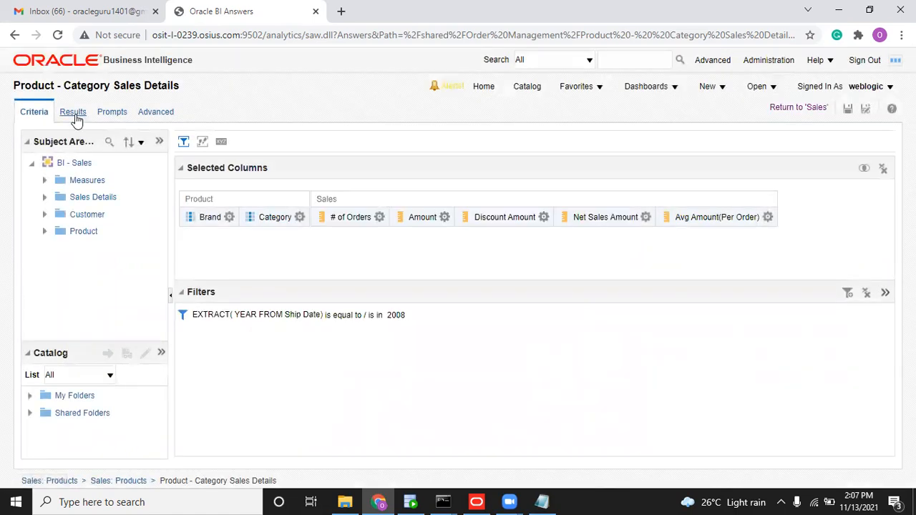
{"action": "left_click", "coordinate": [75, 114]}
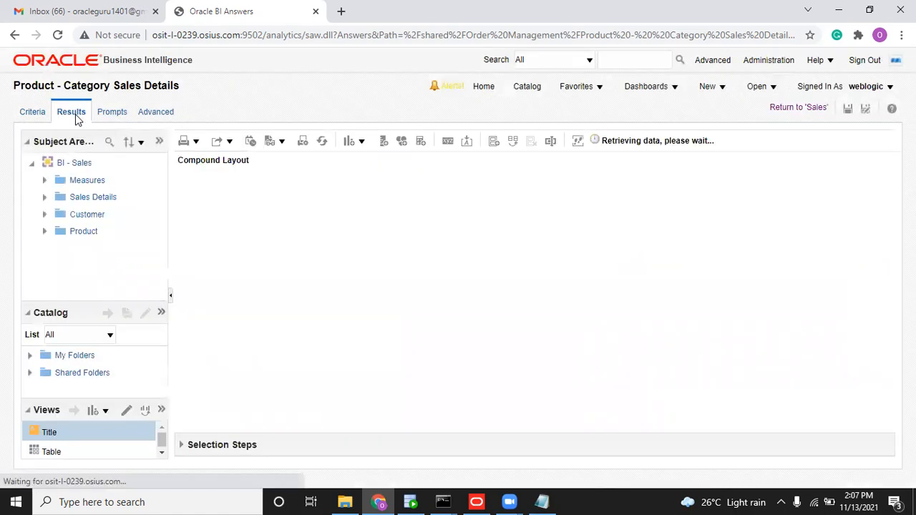
{"action": "left_click", "coordinate": [29, 113]}
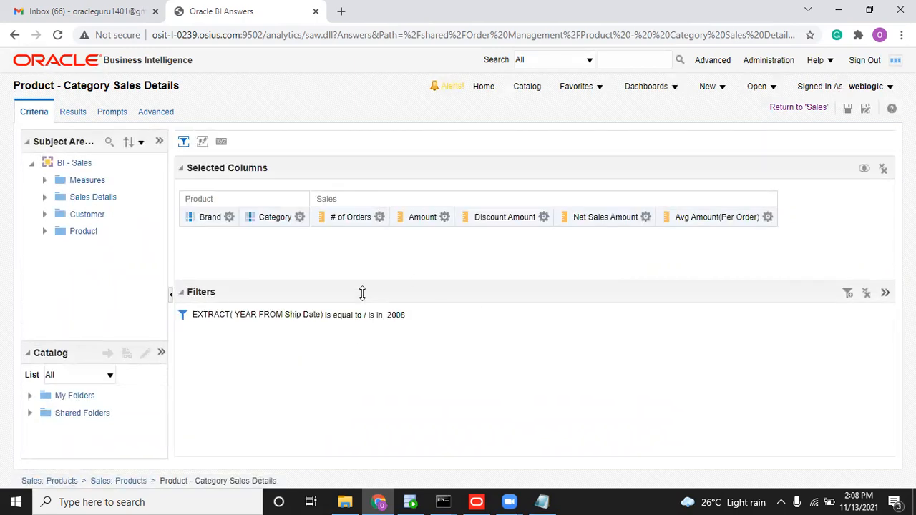
Replace the 2008 filter value with the CURRENT_YEAR repository variable and check it resolves to 2021.
{"action": "left_click", "coordinate": [415, 317]}
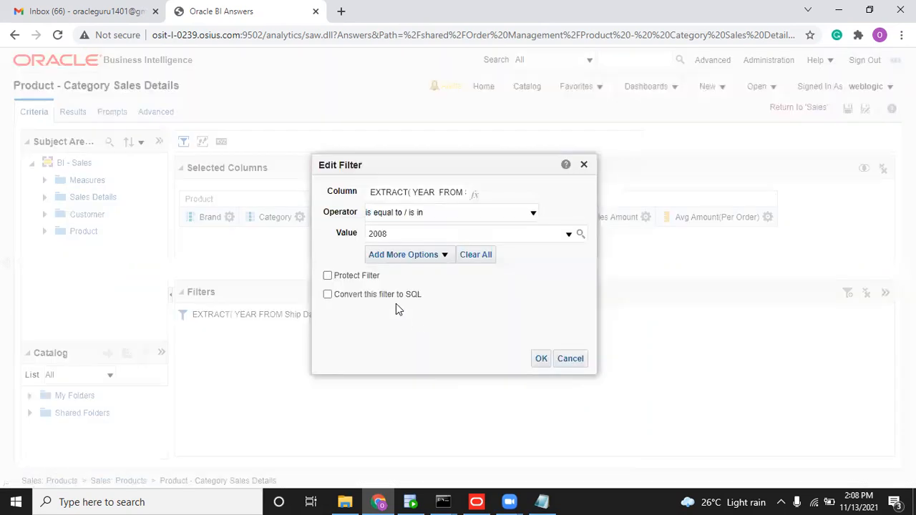
{"action": "double_click", "coordinate": [396, 237]}
{"action": "key", "text": "BackSpace"}
{"action": "left_click", "coordinate": [404, 256]}
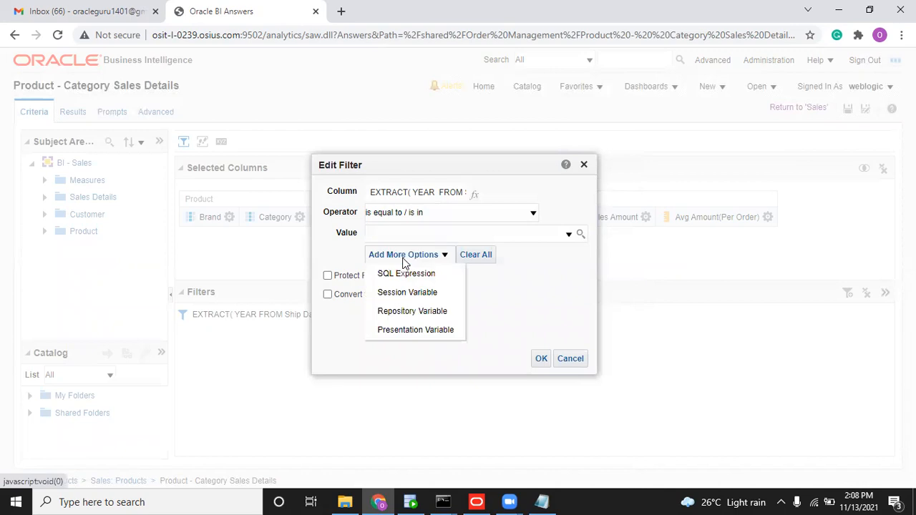
{"action": "left_click", "coordinate": [405, 312]}
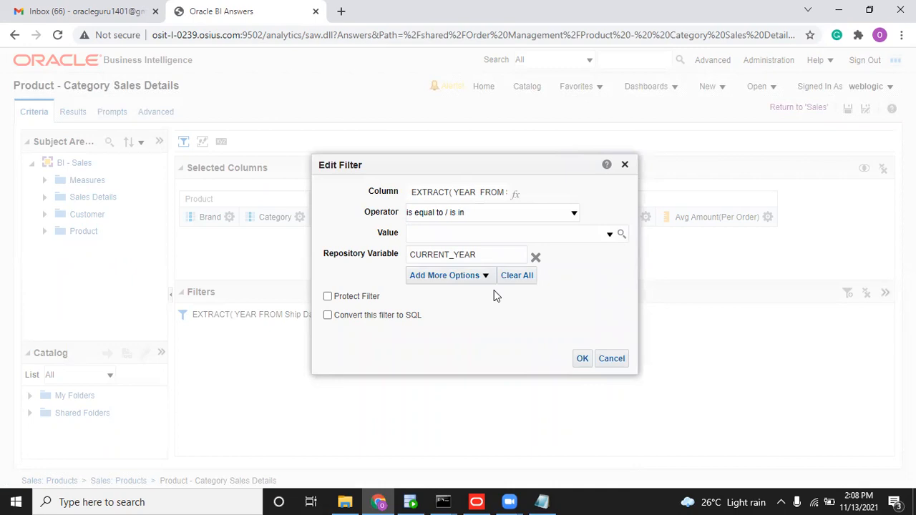
{"action": "left_click", "coordinate": [583, 358]}
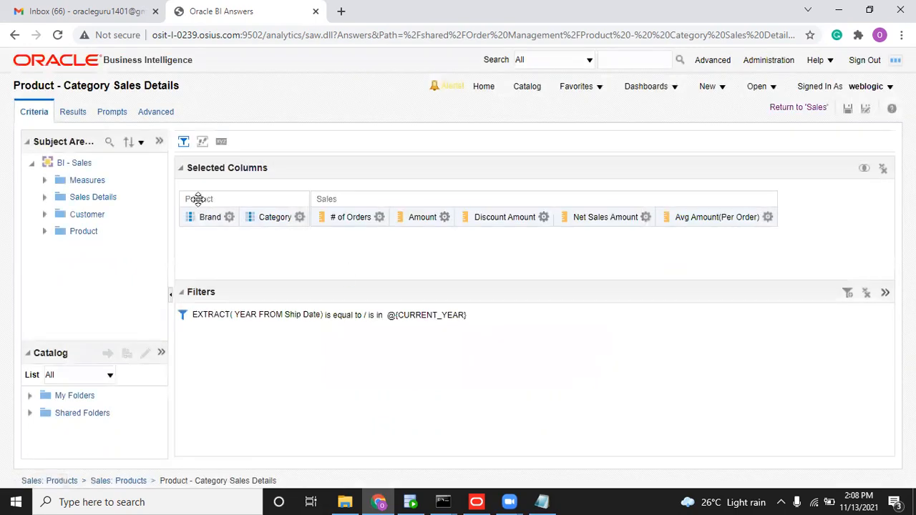
{"action": "left_click", "coordinate": [74, 113]}
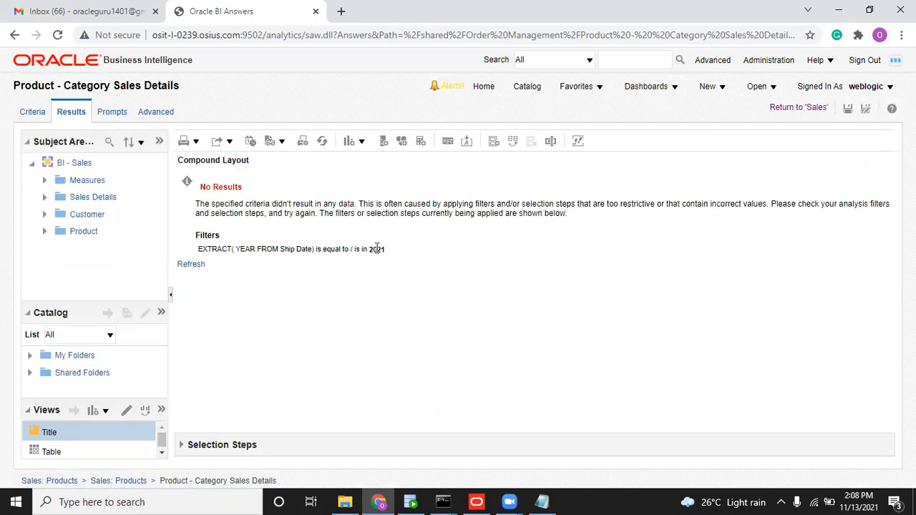
{"action": "left_click_drag", "start_coordinate": [368, 249], "coordinate": [393, 253]}
Save the analysis, then delete the year filter and save it again.
{"action": "left_click", "coordinate": [847, 108]}
{"action": "left_click", "coordinate": [34, 112]}
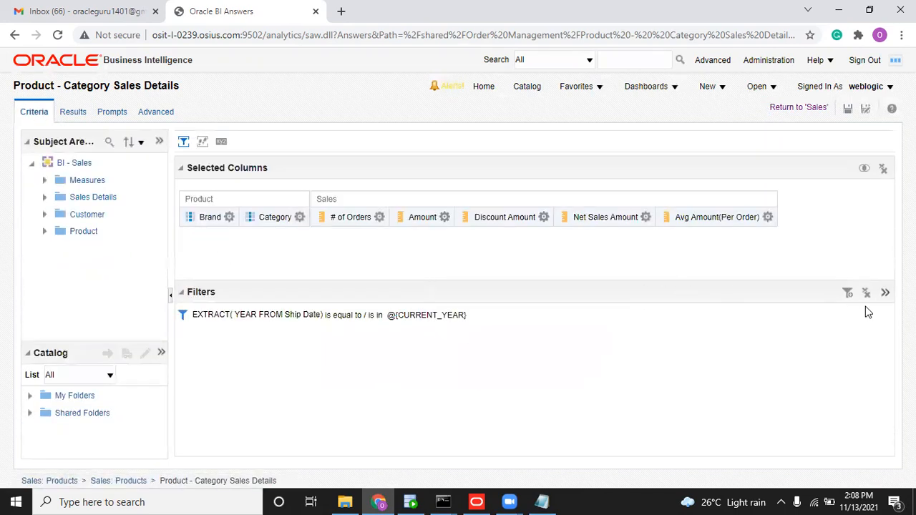
{"action": "left_click", "coordinate": [864, 293]}
{"action": "left_click", "coordinate": [848, 109]}
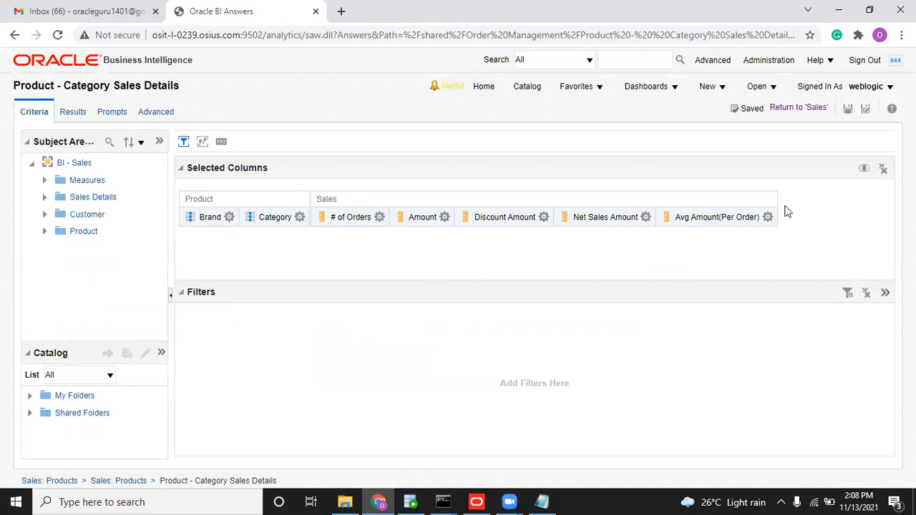
{"action": "left_click", "coordinate": [476, 501]}
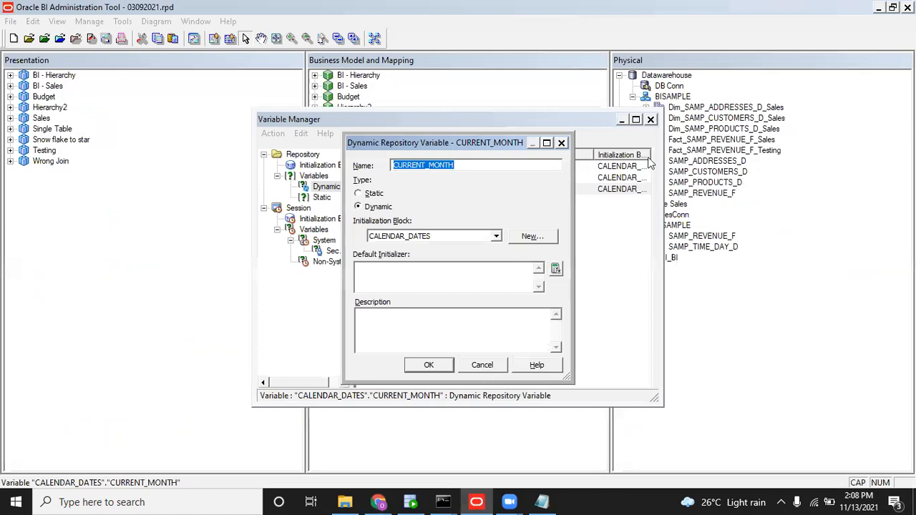
Close the CURRENT_MONTH variable windows and expand BI - Hierarchy > Date > Sources.
{"action": "left_click", "coordinate": [482, 365]}
{"action": "left_click", "coordinate": [650, 119]}
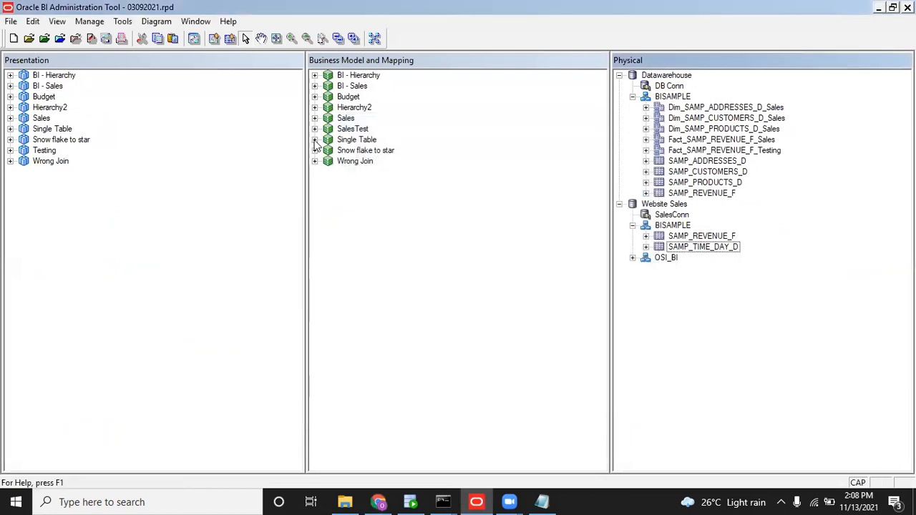
{"action": "left_click", "coordinate": [314, 76]}
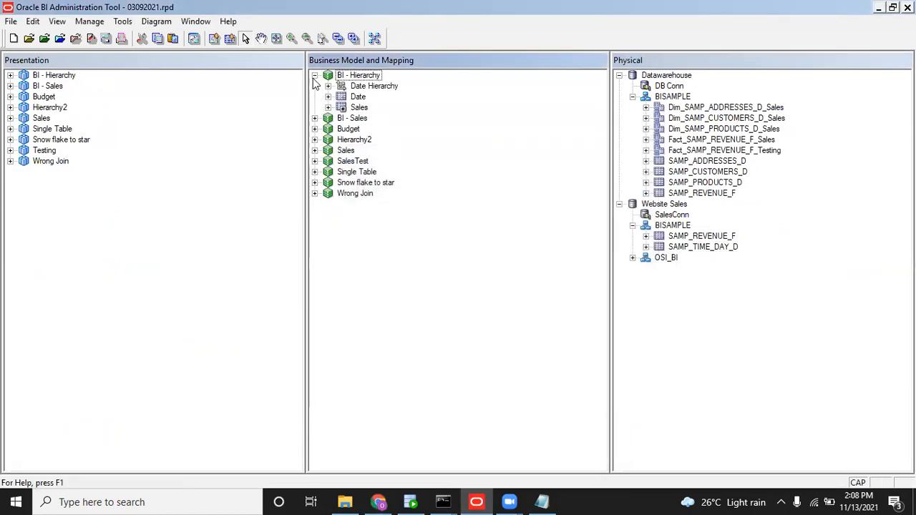
{"action": "left_click", "coordinate": [328, 96]}
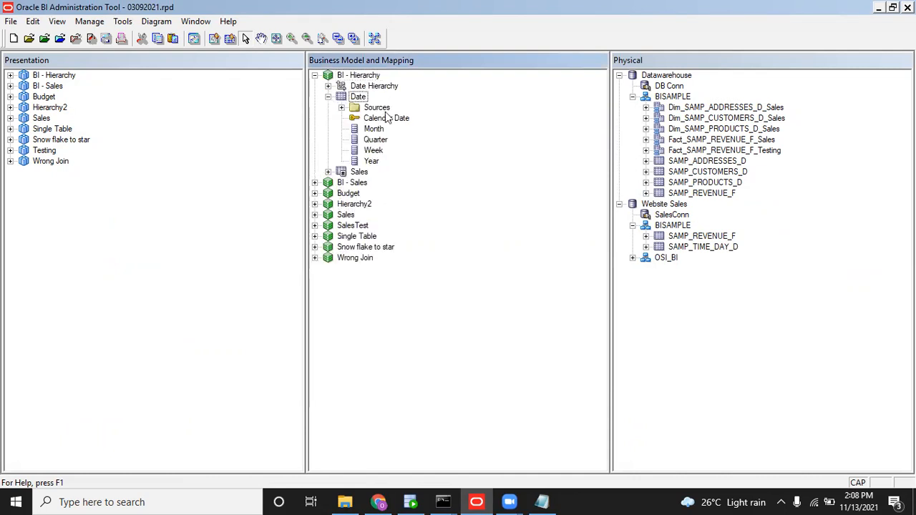
{"action": "left_click", "coordinate": [341, 108]}
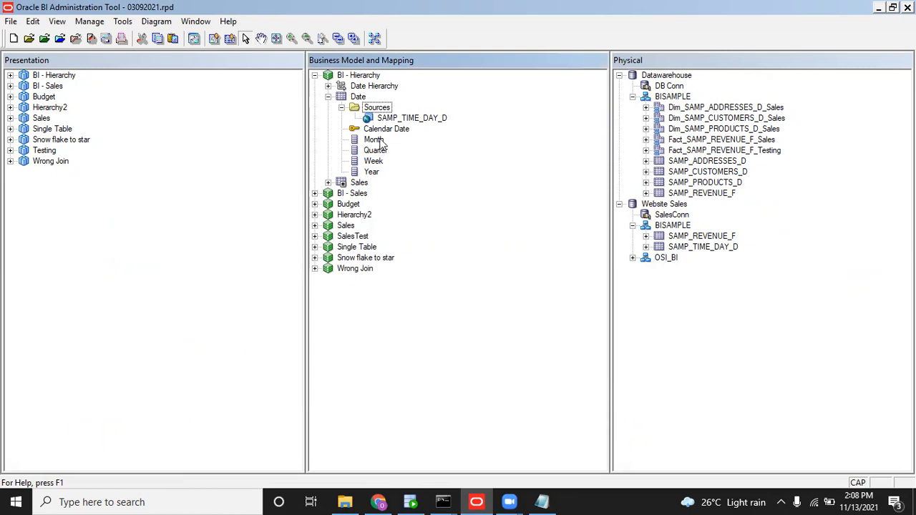
Open the properties of the SAMP_TIME_DAY_D logical table source.
{"action": "left_click", "coordinate": [420, 121]}
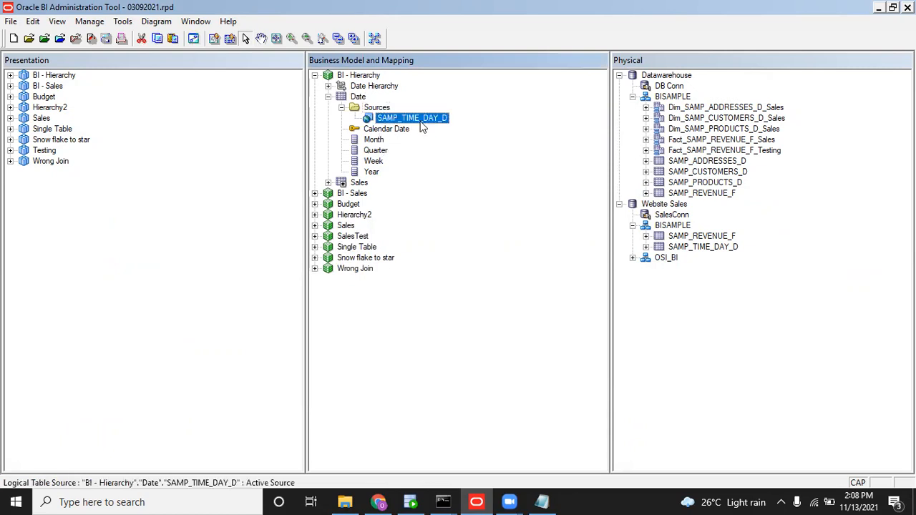
{"action": "left_click", "coordinate": [341, 107]}
{"action": "left_click", "coordinate": [342, 107]}
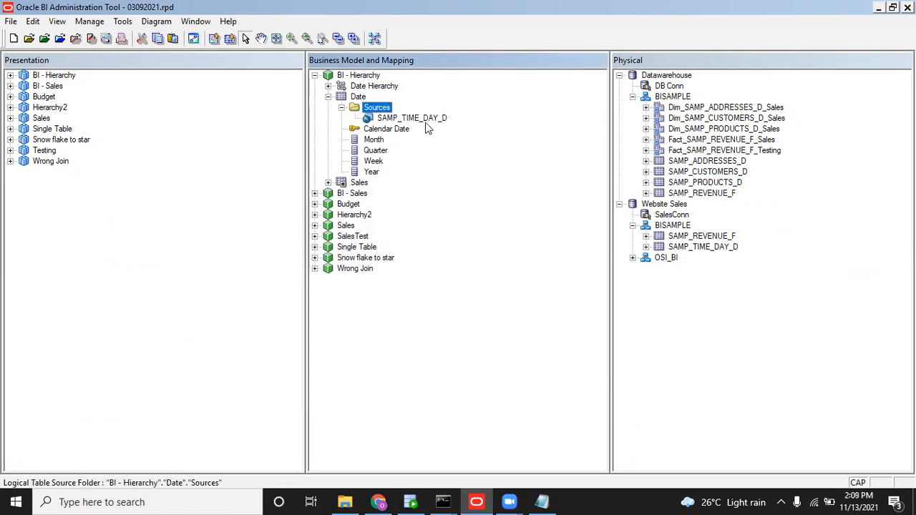
{"action": "left_click", "coordinate": [422, 119]}
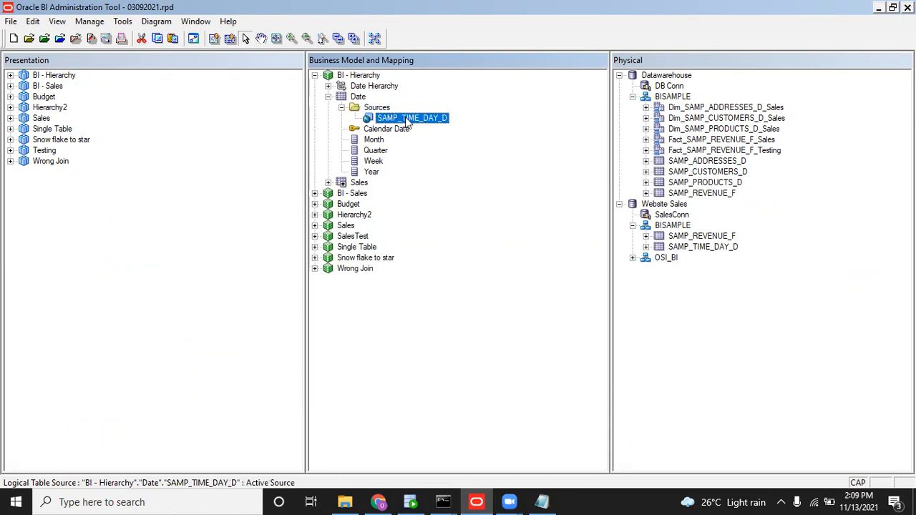
{"action": "left_click", "coordinate": [358, 97]}
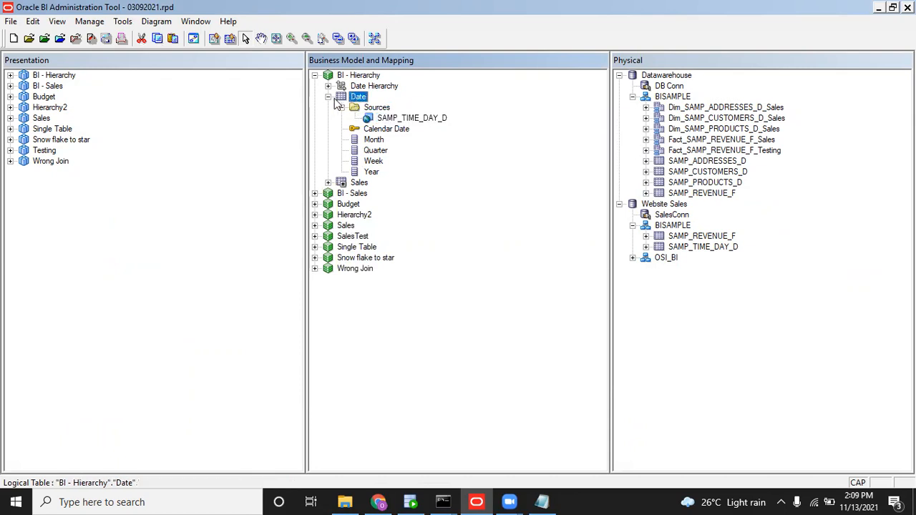
{"action": "left_click", "coordinate": [328, 96]}
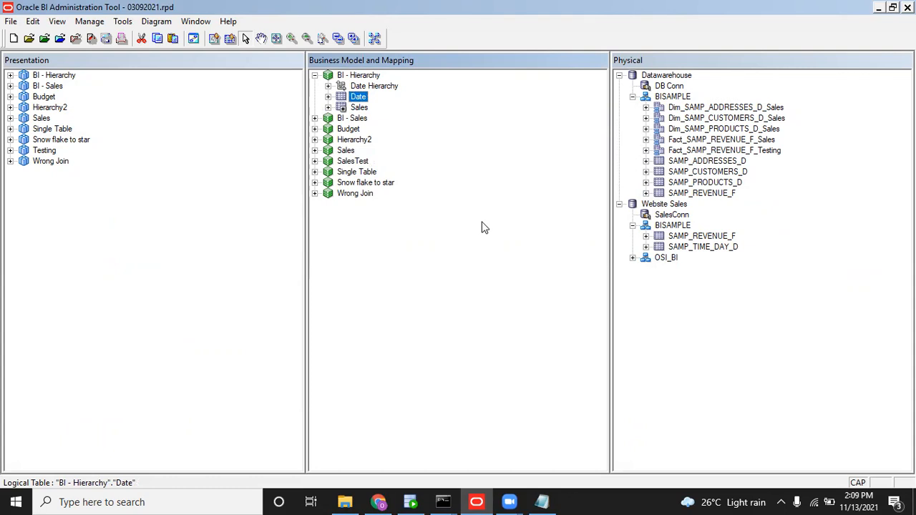
{"action": "left_click", "coordinate": [328, 97]}
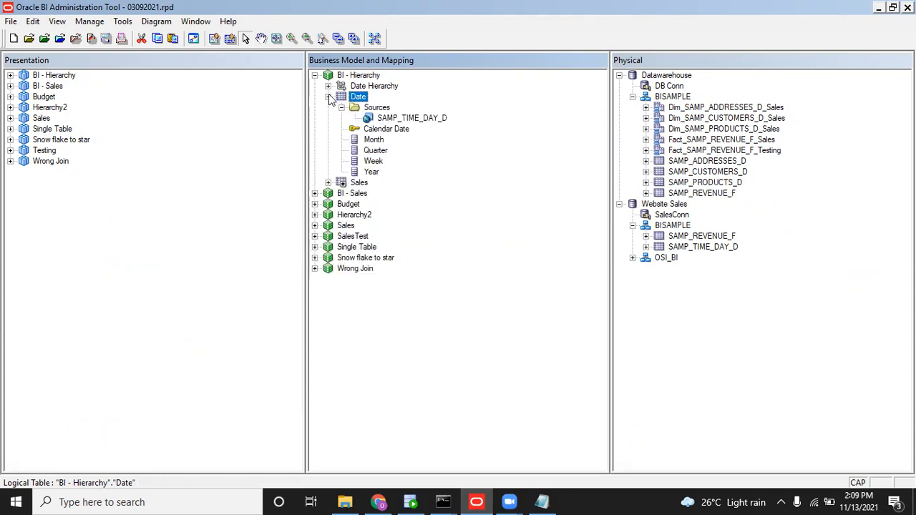
{"action": "double_click", "coordinate": [401, 120]}
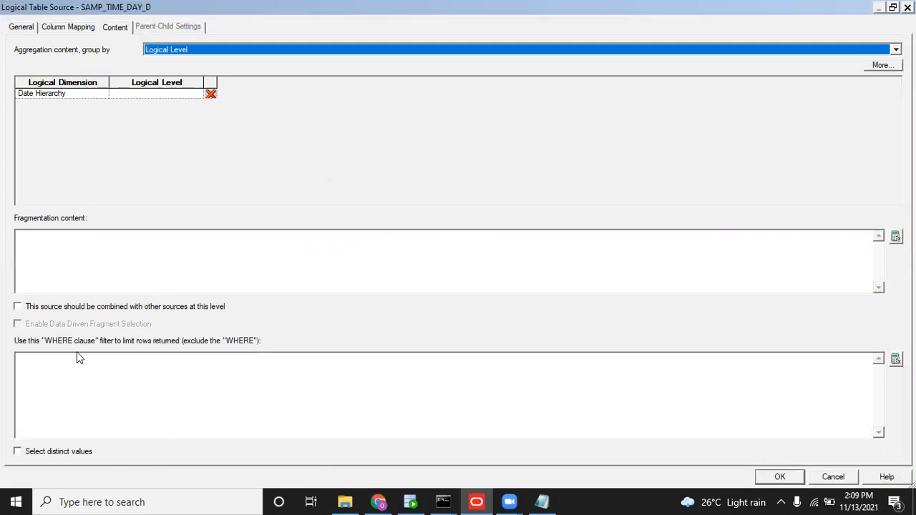
Open the WHERE-clause Expression Builder and insert the CAL_YEAR column.
{"action": "left_click", "coordinate": [139, 382]}
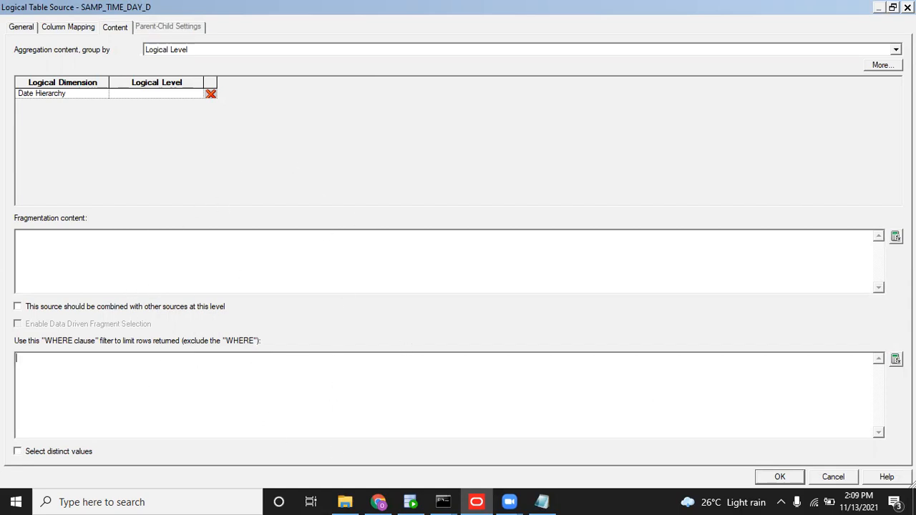
{"action": "left_click", "coordinate": [894, 358]}
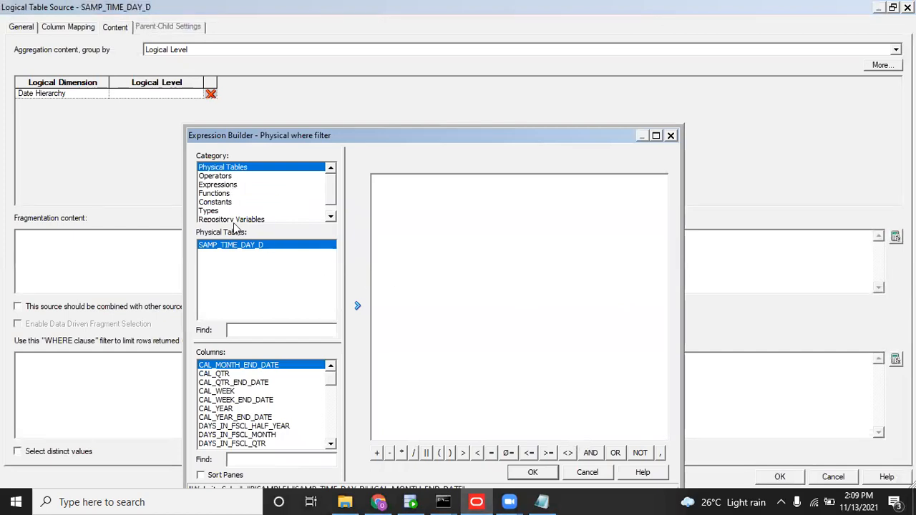
{"action": "left_click", "coordinate": [232, 409]}
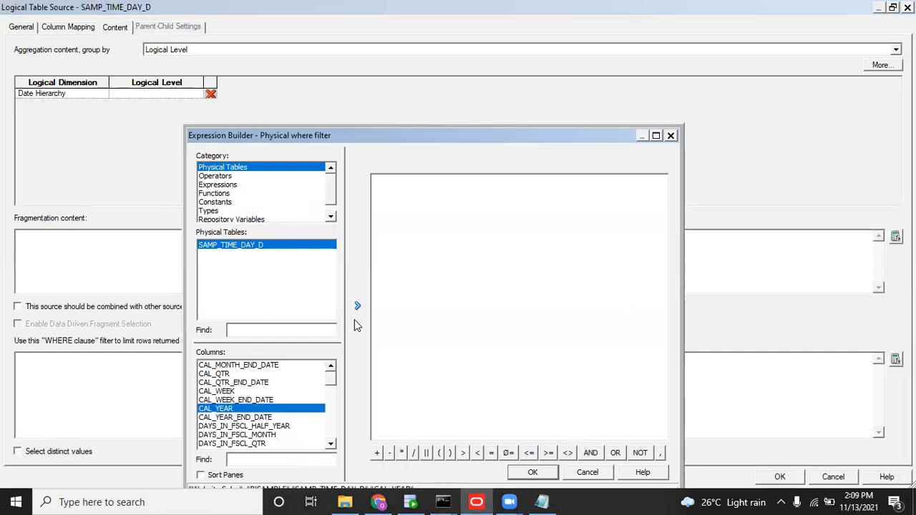
{"action": "left_click", "coordinate": [359, 309]}
Complete the filter as CAL_YEAR <= VALUEOF(CURRENT_YEAR) and accept it.
{"action": "left_click", "coordinate": [595, 190]}
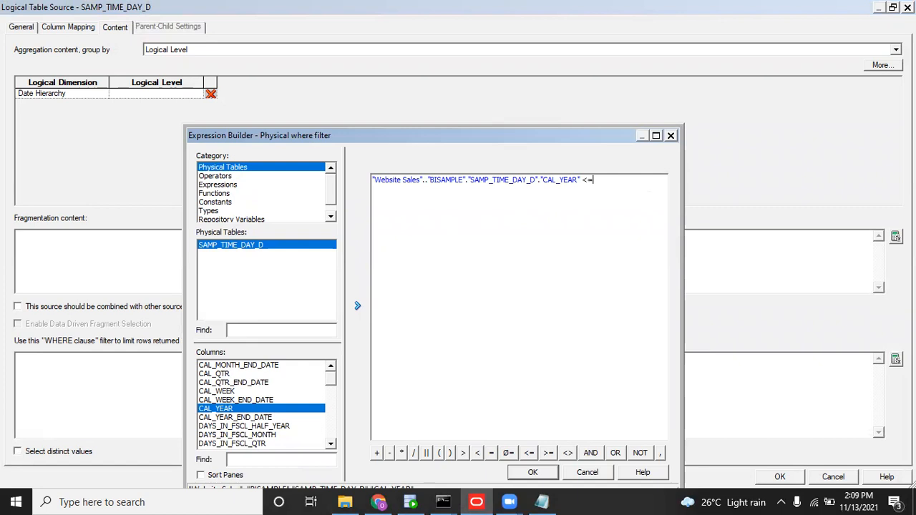
{"action": "type", "text": "<=CURRENT_MONTH"}
{"action": "double_click", "coordinate": [594, 180]}
{"action": "key", "text": "BackSpace"}
{"action": "left_click", "coordinate": [238, 219]}
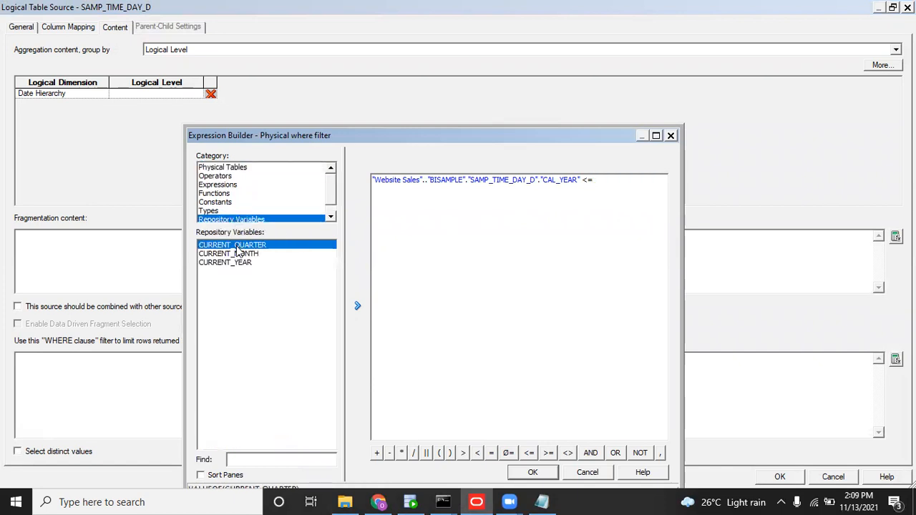
{"action": "left_click", "coordinate": [240, 262]}
{"action": "left_click", "coordinate": [357, 306]}
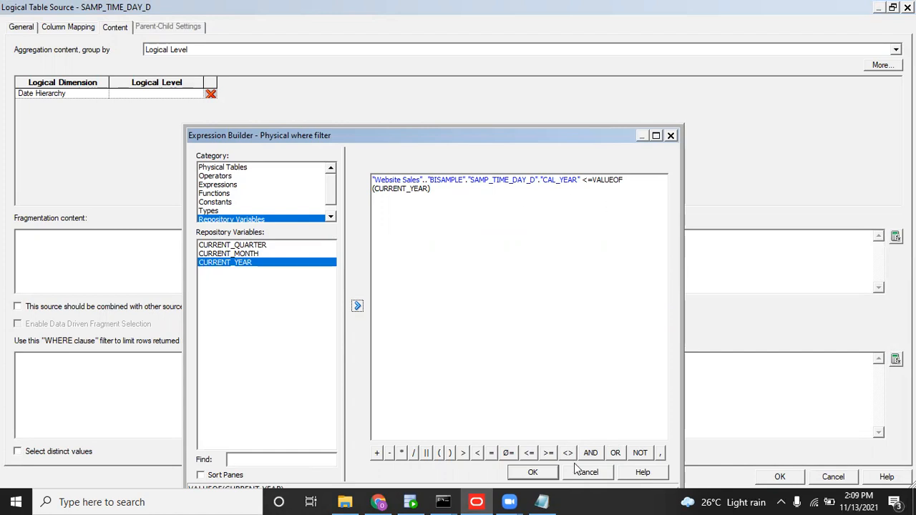
{"action": "double_click", "coordinate": [529, 139]}
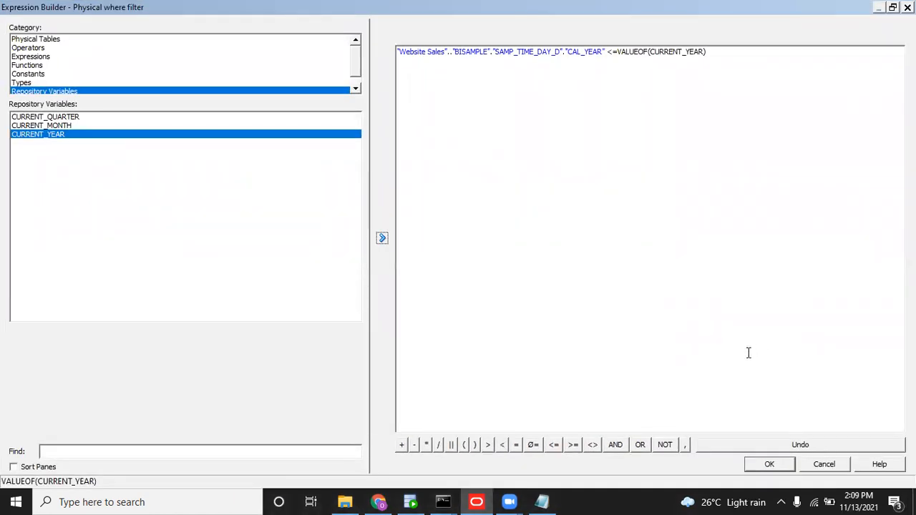
{"action": "key", "text": "Return"}
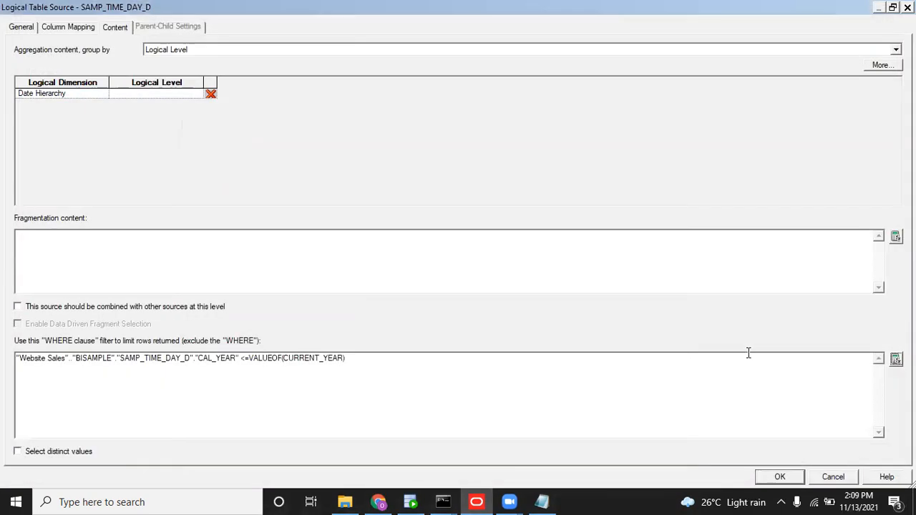
{"action": "key", "text": "Return"}
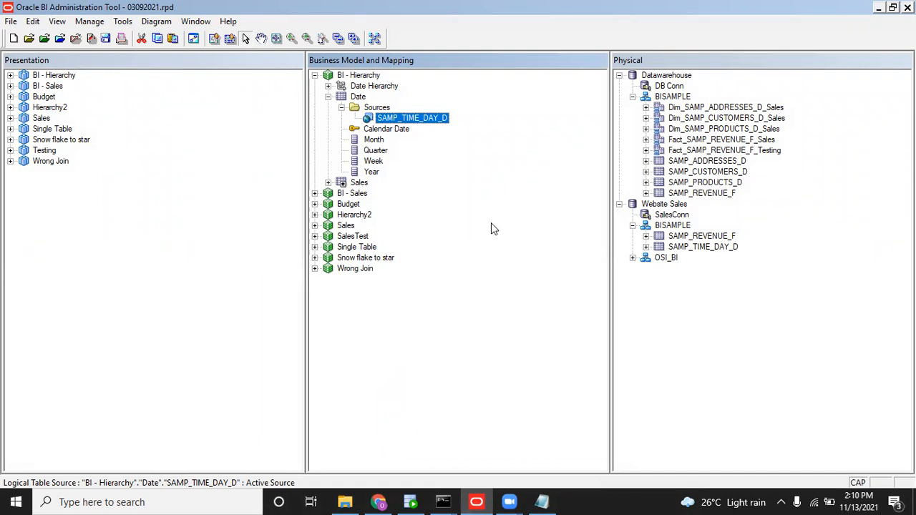
{"action": "double_click", "coordinate": [423, 118]}
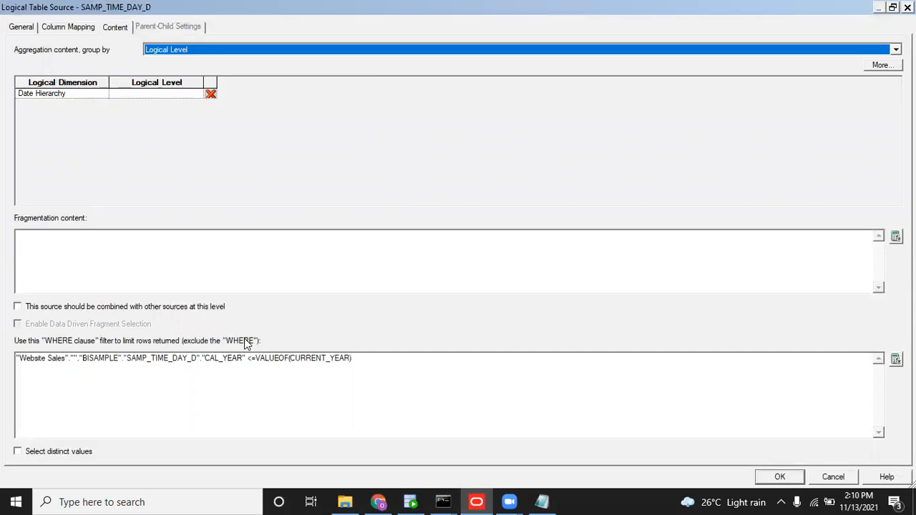
{"action": "left_click", "coordinate": [137, 387]}
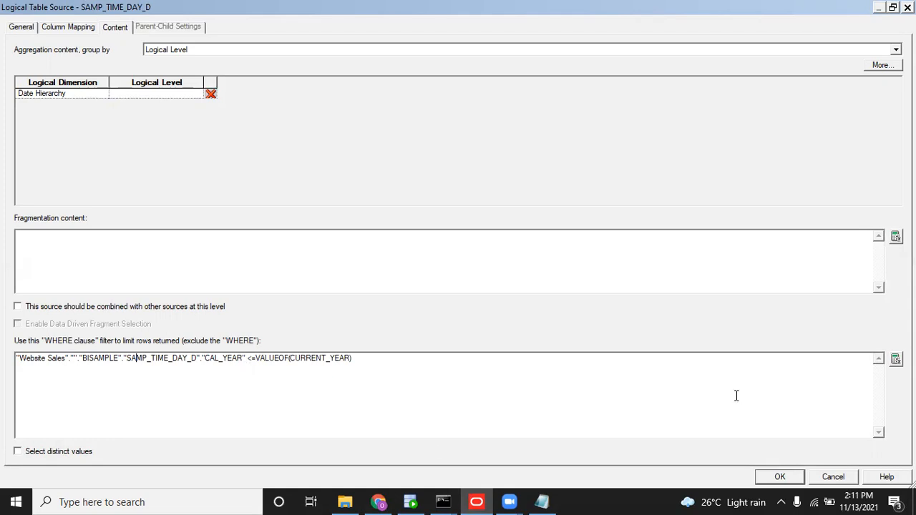
Close the source settings and save the repository without a global consistency check.
{"action": "left_click", "coordinate": [779, 476]}
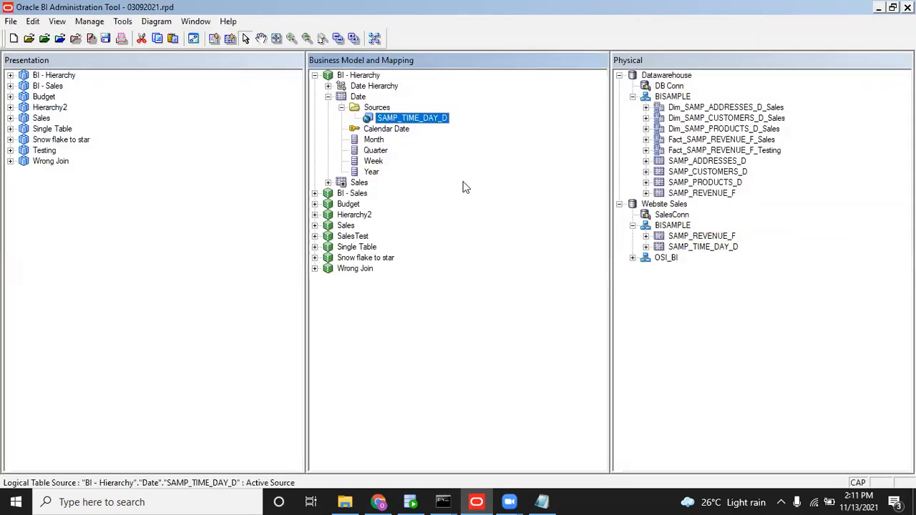
{"action": "left_click", "coordinate": [108, 38]}
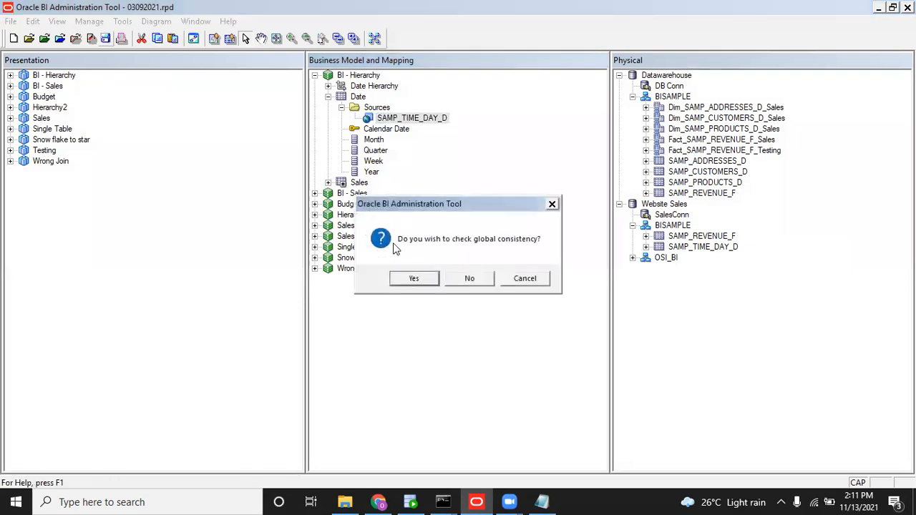
{"action": "left_click", "coordinate": [457, 281]}
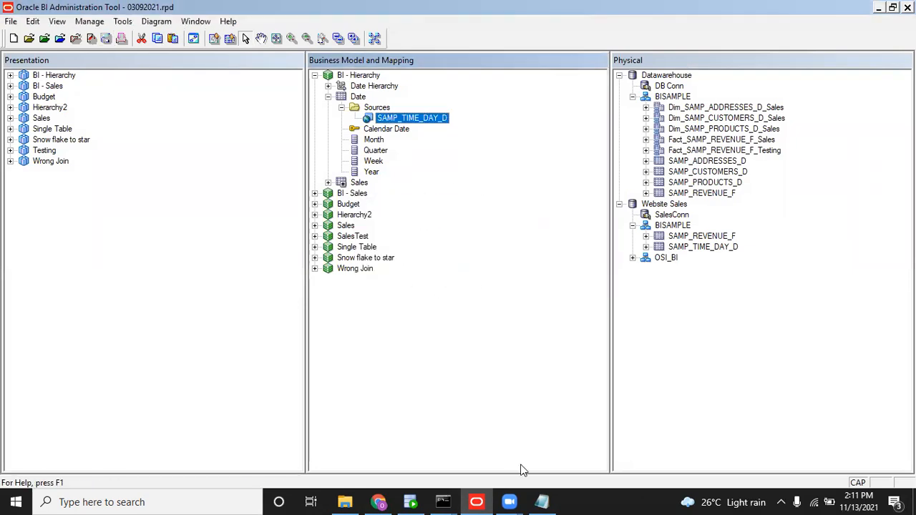
Rerun the datamodel.cmd uploadrpd command to upload 03092021.rpd to the BI server.
{"action": "mouse_move", "coordinate": [443, 501]}
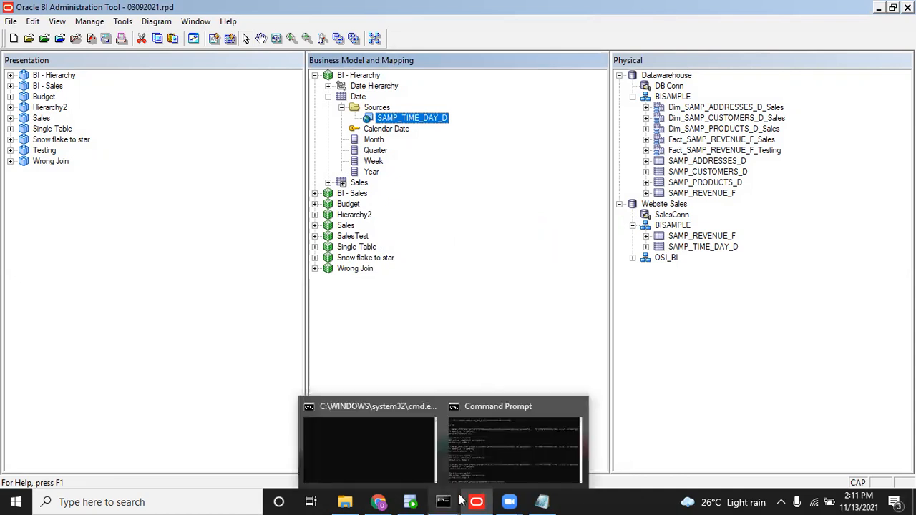
{"action": "left_click", "coordinate": [500, 464]}
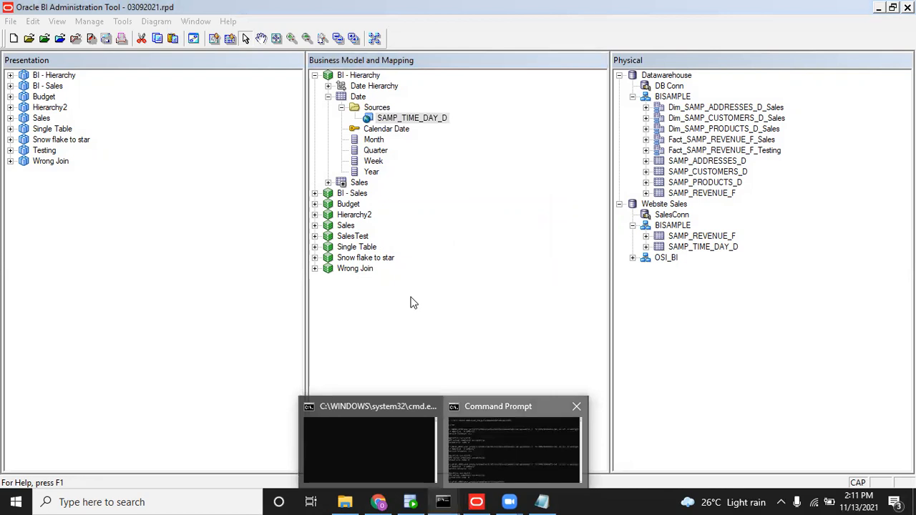
{"action": "key", "text": "Return"}
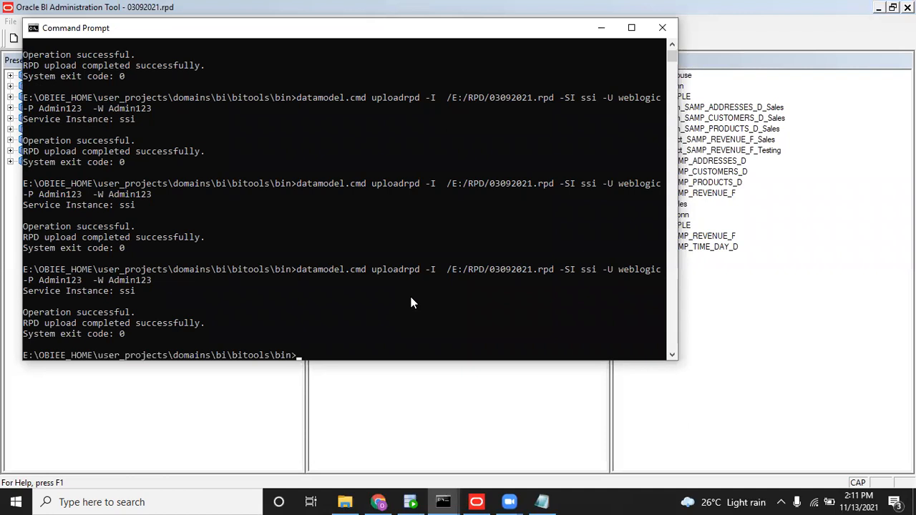
{"action": "left_click", "coordinate": [378, 502]}
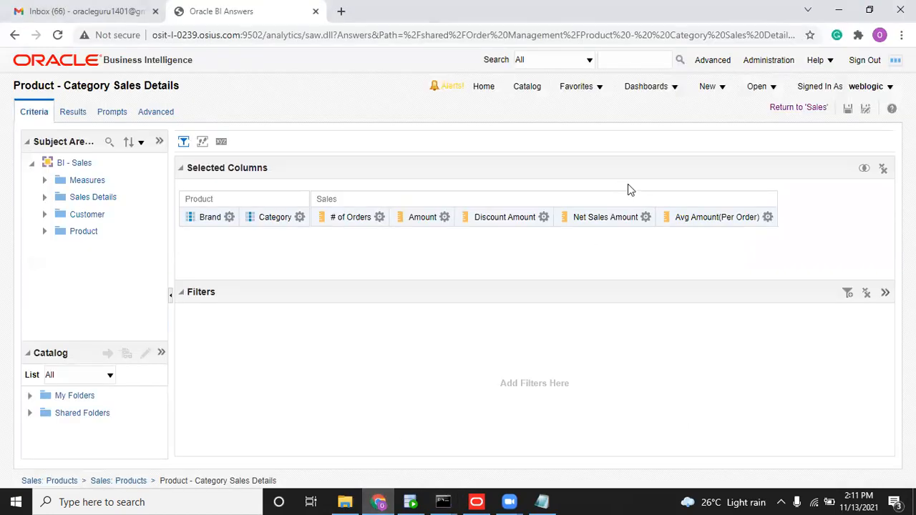
Reload server files and metadata from the OBIEE Administration page.
{"action": "left_click", "coordinate": [768, 61]}
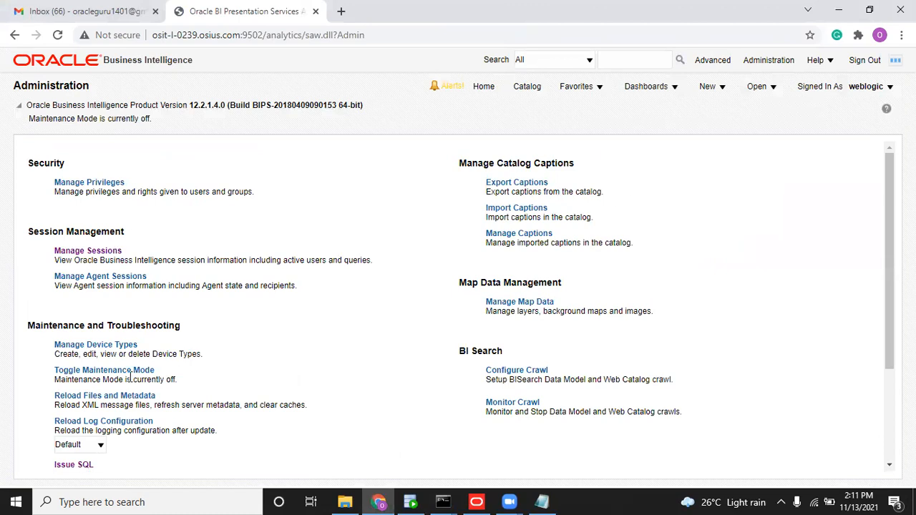
{"action": "left_click", "coordinate": [137, 398]}
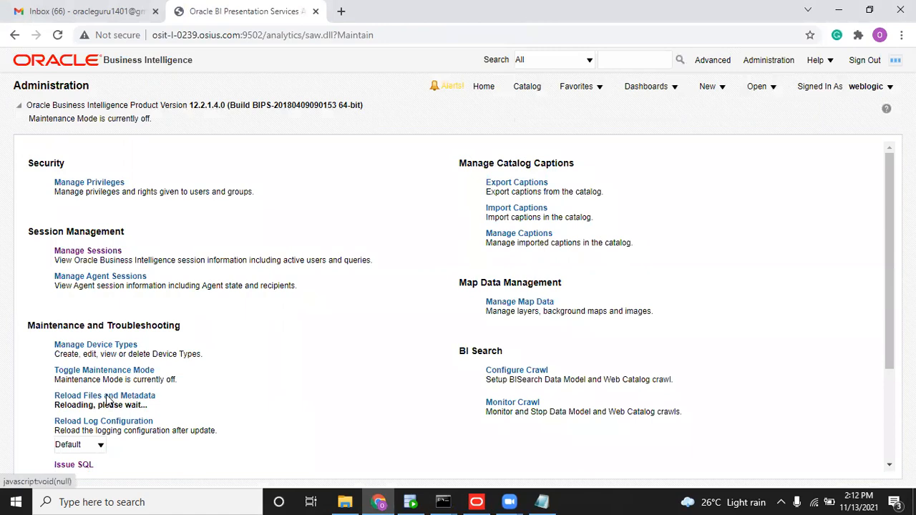
{"action": "left_click", "coordinate": [704, 92]}
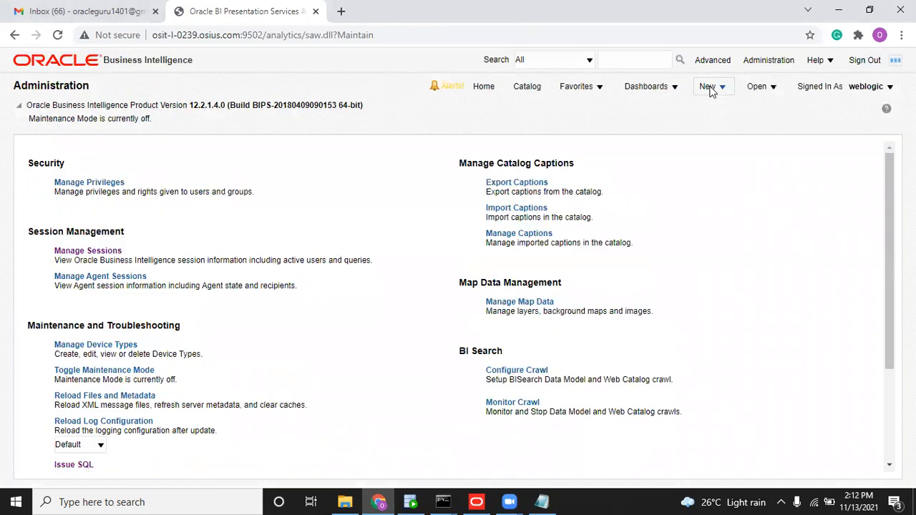
Create a BI - Hierarchy analysis with Date > Year and view its 2006–2011 results.
{"action": "left_click", "coordinate": [711, 92]}
{"action": "left_click", "coordinate": [721, 131]}
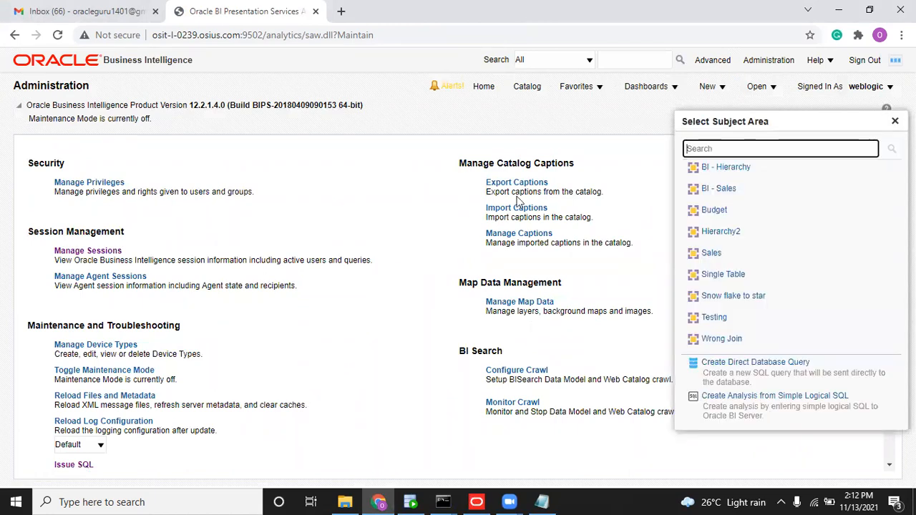
{"action": "left_click", "coordinate": [710, 170]}
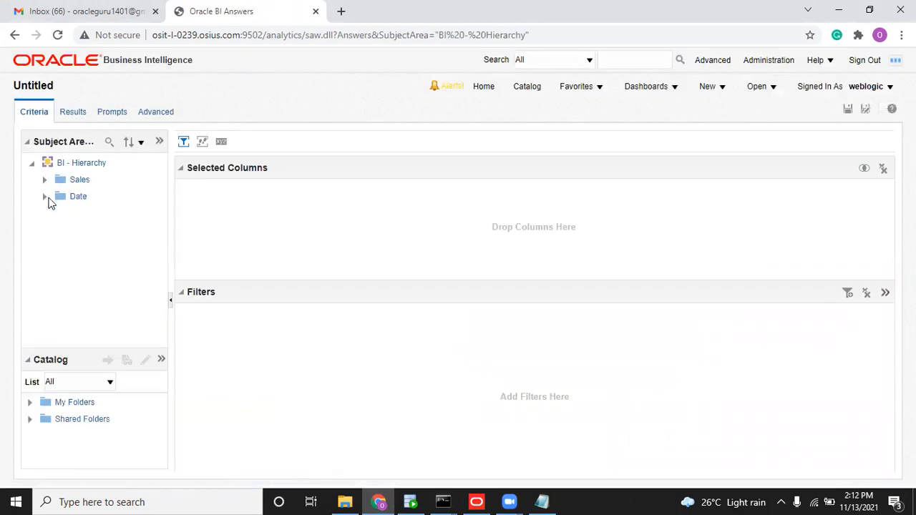
{"action": "left_click", "coordinate": [45, 197]}
{"action": "left_click", "coordinate": [90, 283]}
{"action": "double_click", "coordinate": [91, 282]}
{"action": "left_click", "coordinate": [68, 116]}
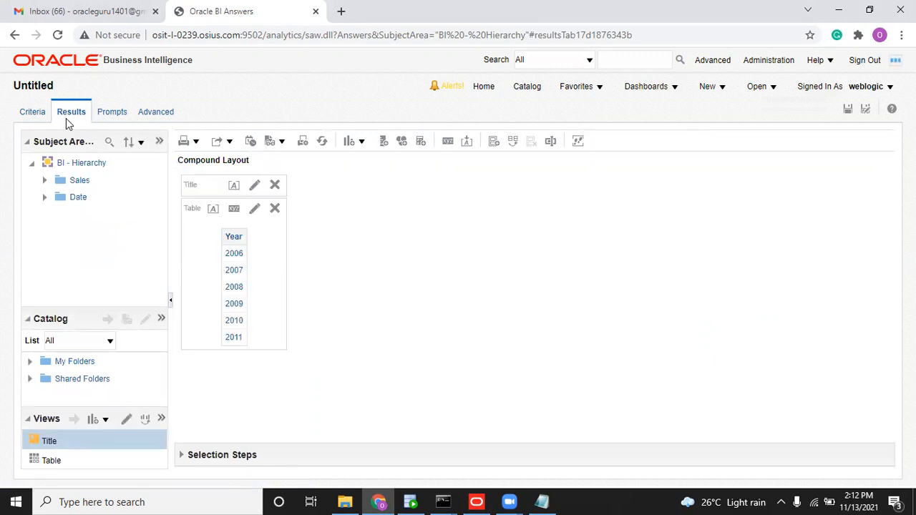
Duplicate the analysis browser tab and switch to the copy.
{"action": "right_click", "coordinate": [253, 7]}
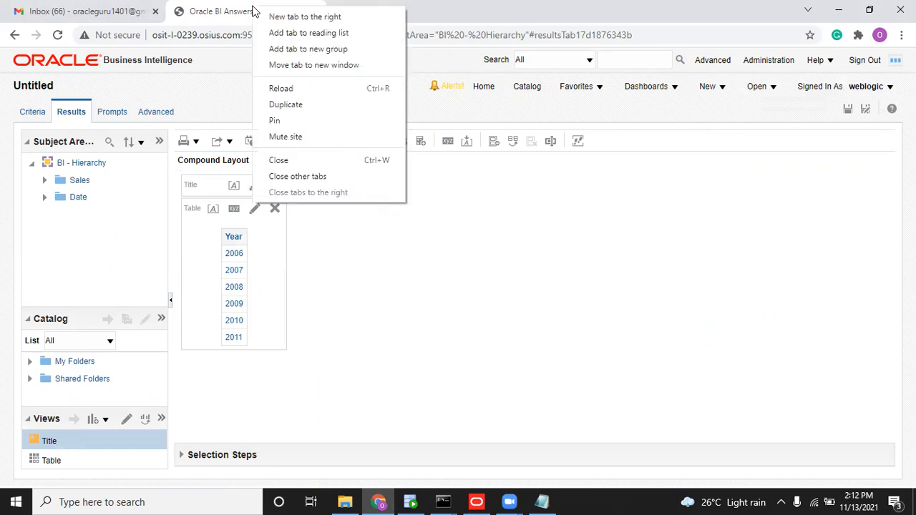
{"action": "left_click", "coordinate": [285, 104]}
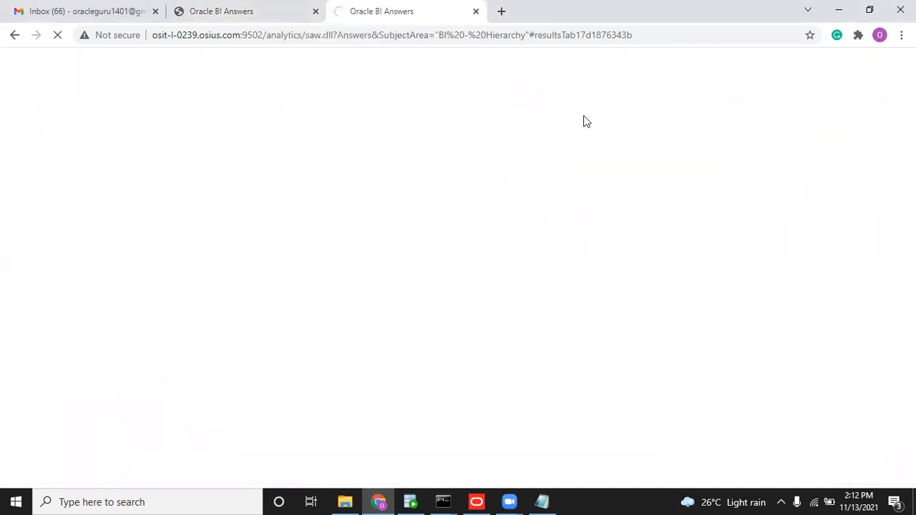
{"action": "left_click", "coordinate": [308, 7]}
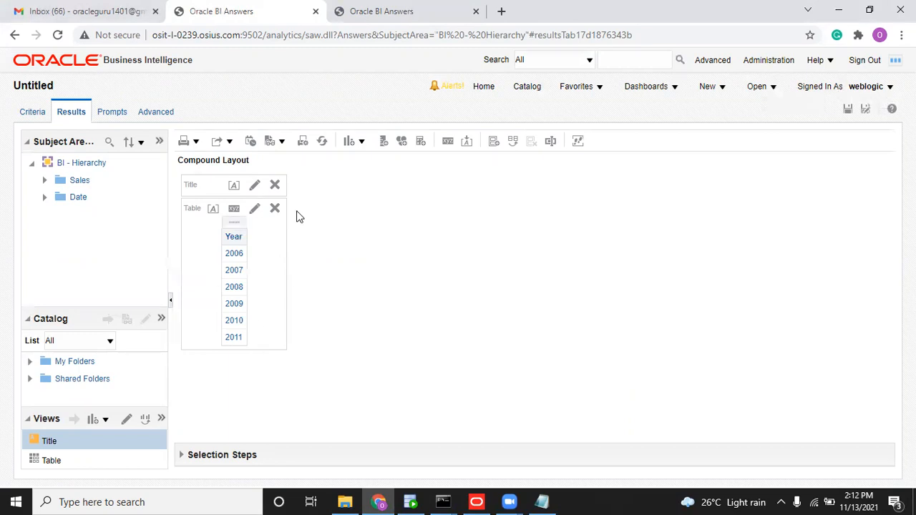
{"action": "left_click", "coordinate": [451, 8]}
Open the Year query's log in Manage Sessions, showing its CAL_YEAR <= '2021' filter.
{"action": "left_click", "coordinate": [780, 62]}
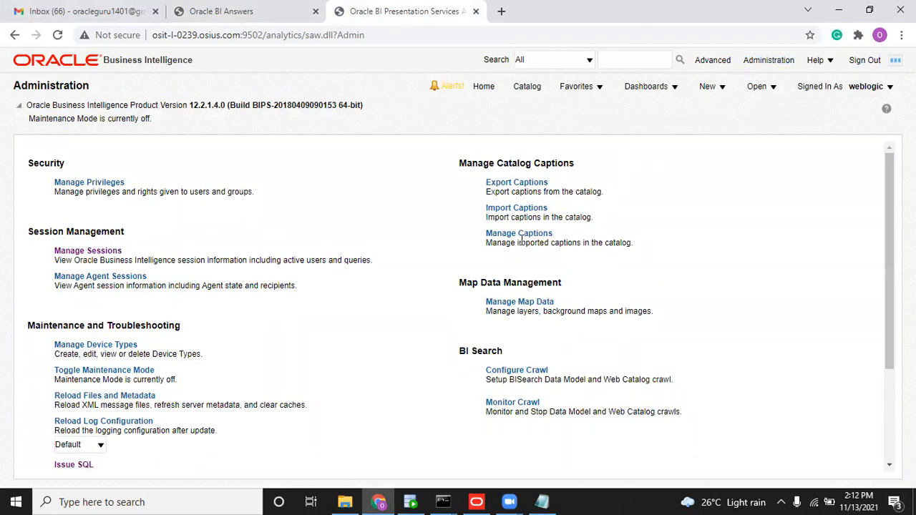
{"action": "left_click", "coordinate": [102, 252]}
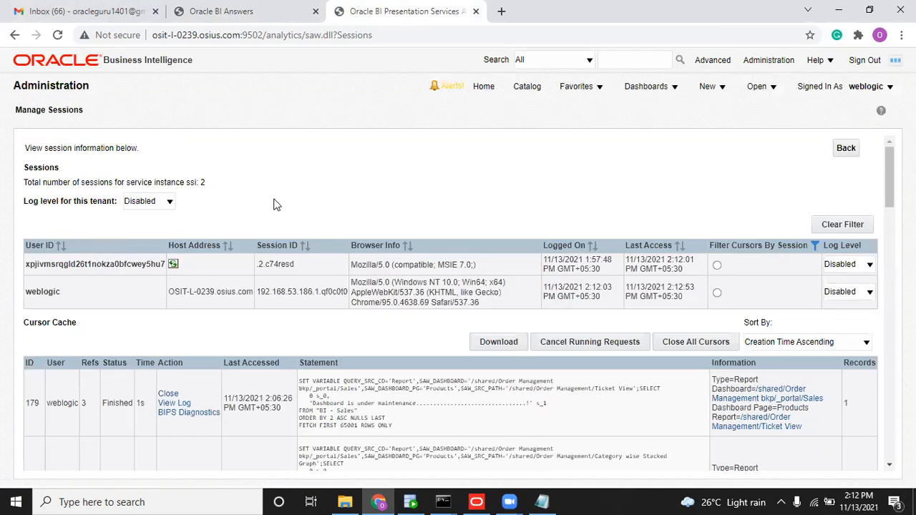
{"action": "left_click_drag", "start_coordinate": [887, 200], "coordinate": [887, 465]}
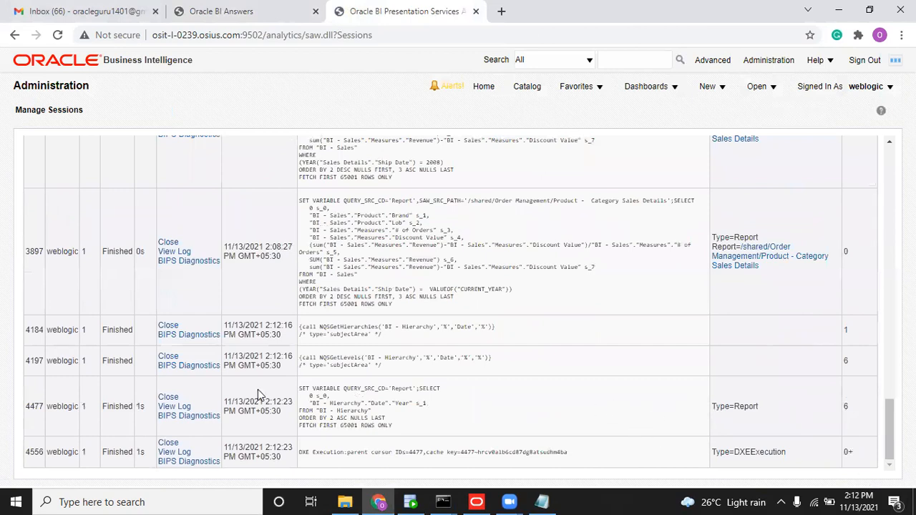
{"action": "left_click", "coordinate": [174, 407]}
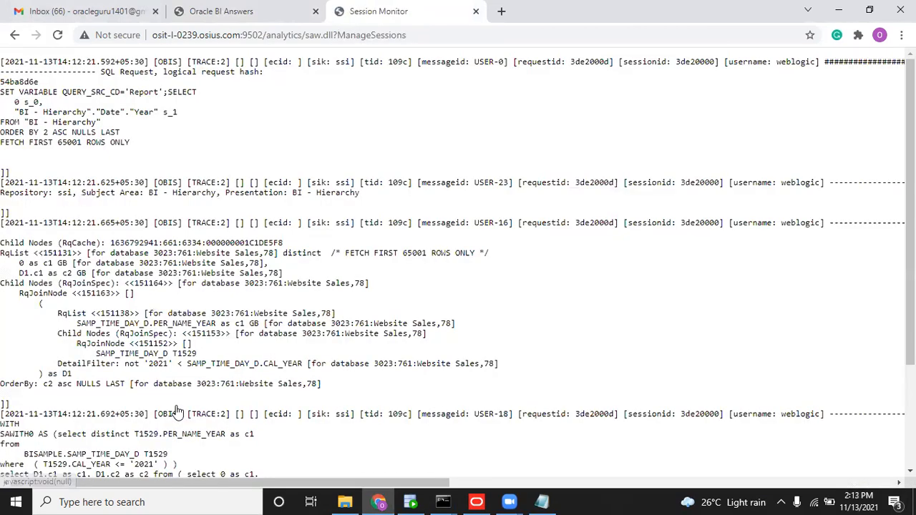
{"action": "scroll", "coordinate": [271, 286], "scroll_direction": "down", "scroll_amount": 3}
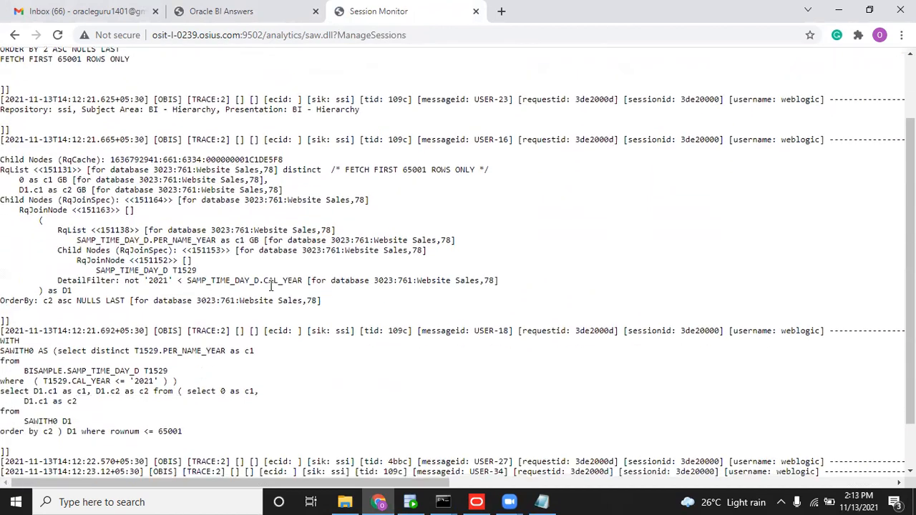
{"action": "left_click_drag", "start_coordinate": [3, 356], "coordinate": [199, 358]}
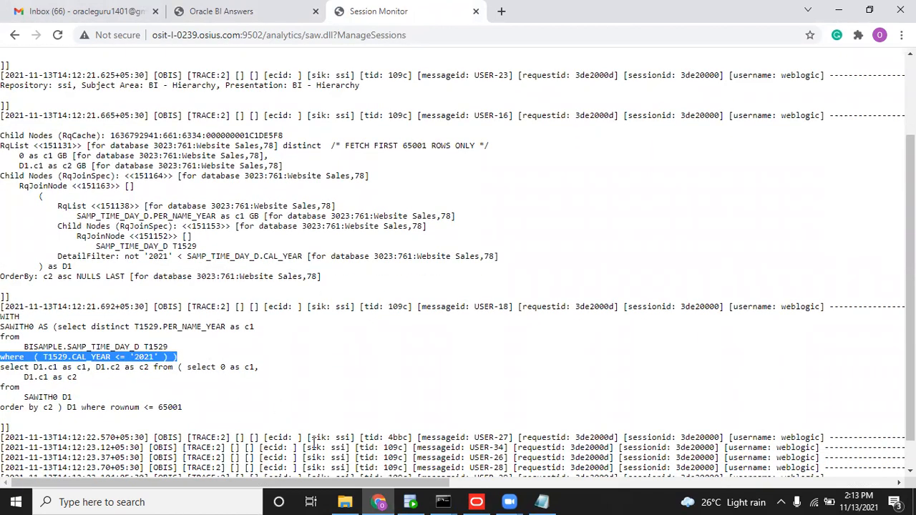
{"action": "double_click", "coordinate": [187, 326]}
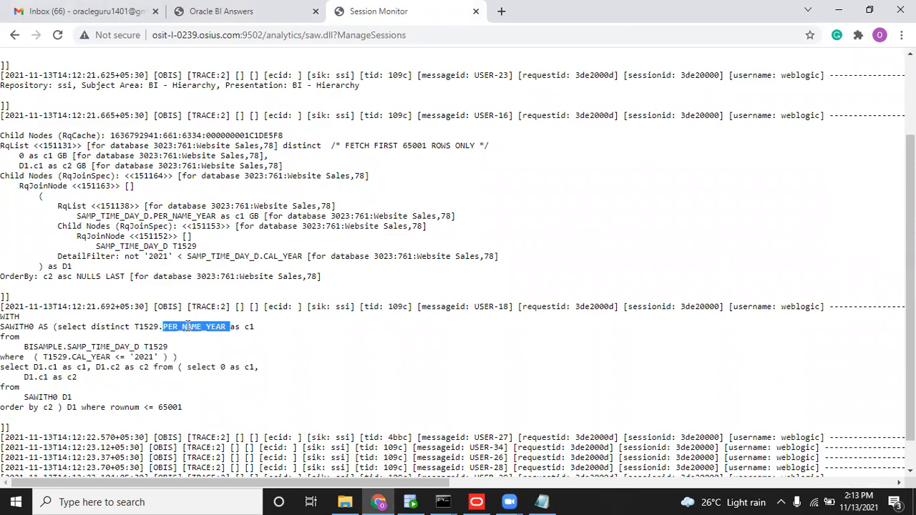
{"action": "left_click_drag", "start_coordinate": [37, 357], "coordinate": [172, 357]}
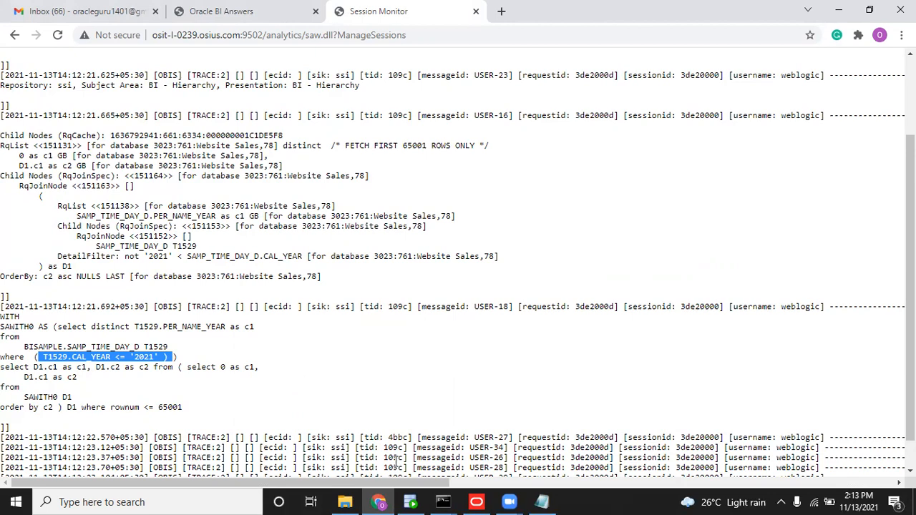
Re-highlight the CAL_YEAR <= '2021' condition in the Session Monitor log, then return to the Administration Tool.
{"action": "key", "text": "alt+Tab"}
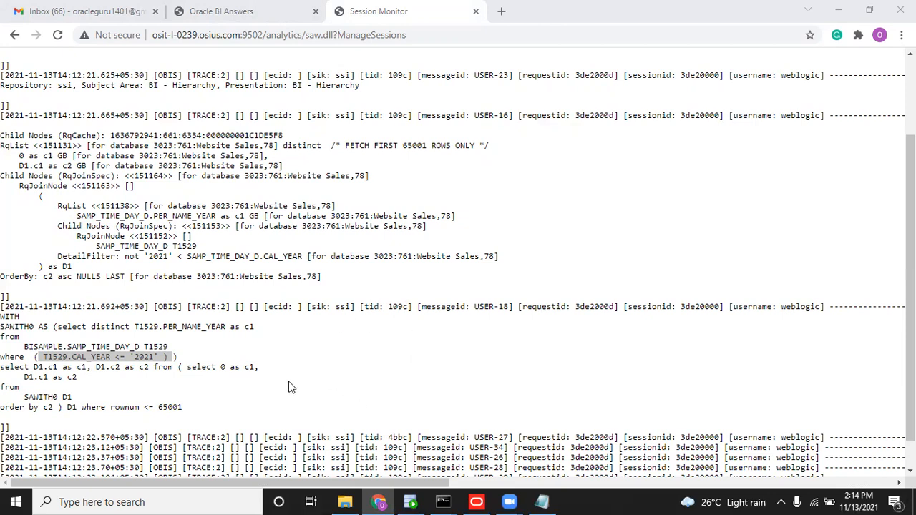
{"action": "left_click", "coordinate": [99, 356]}
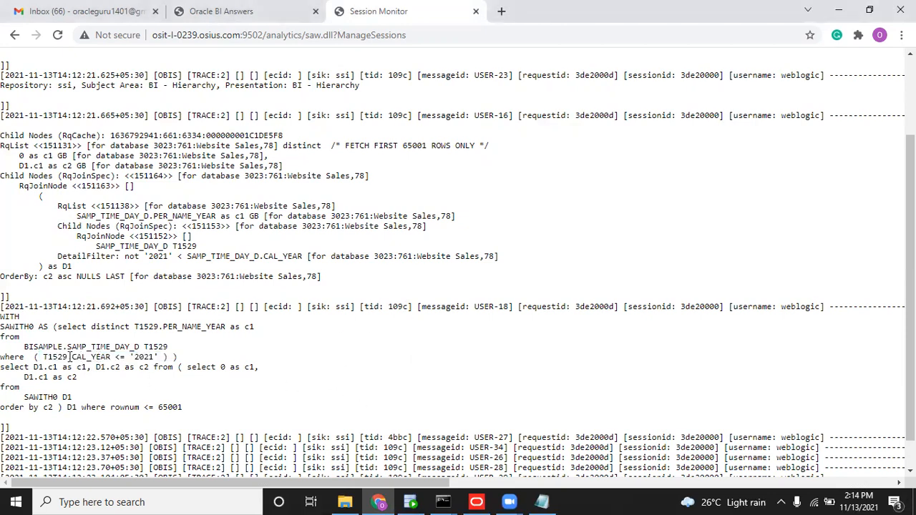
{"action": "left_click_drag", "start_coordinate": [71, 355], "coordinate": [43, 357]}
{"action": "double_click", "coordinate": [159, 355]}
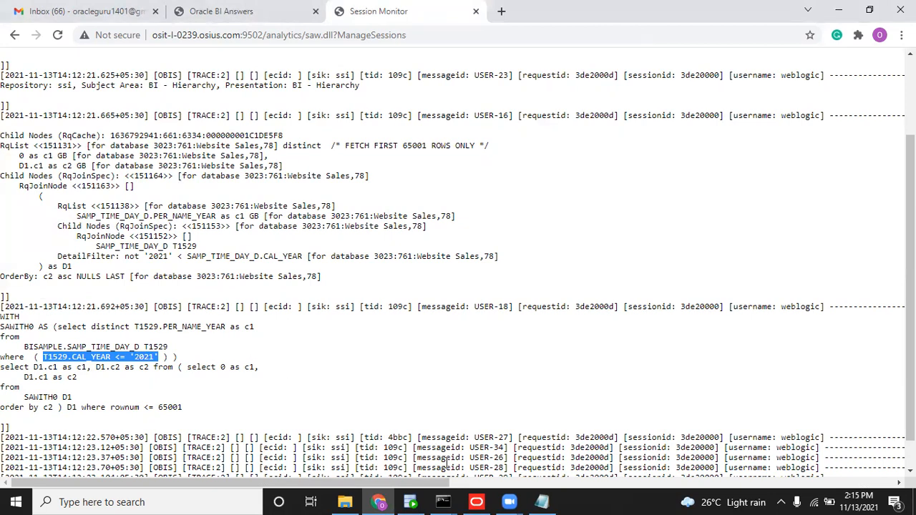
{"action": "left_click", "coordinate": [478, 501]}
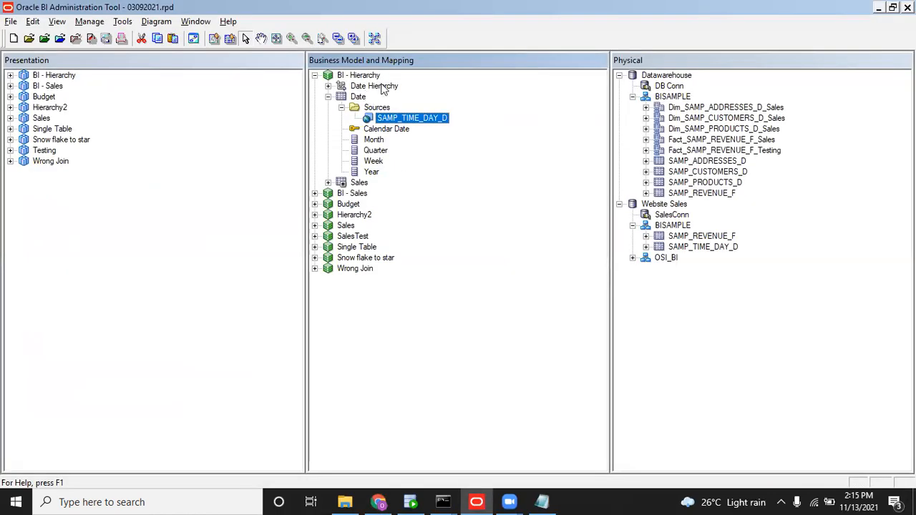
Open and close the SAMP_TIME_DAY_D source settings without changes, selecting the Year column in between.
{"action": "double_click", "coordinate": [394, 120]}
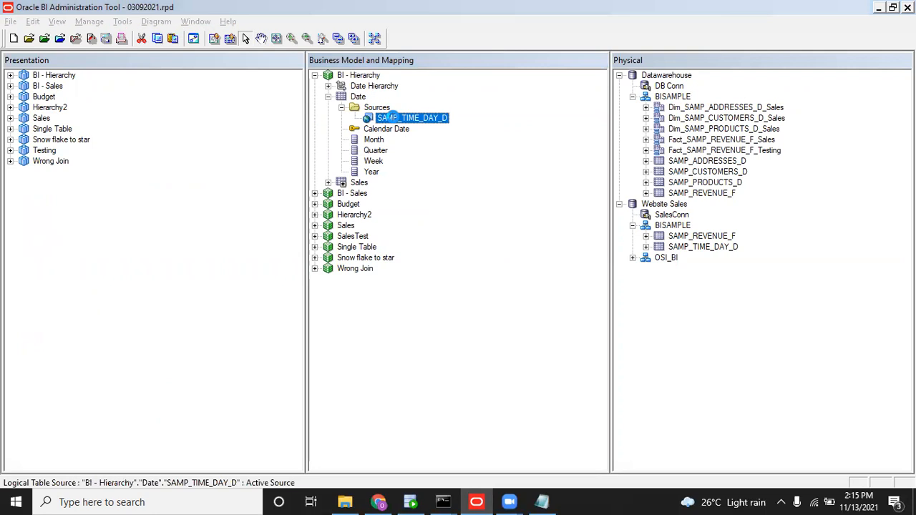
{"action": "left_click", "coordinate": [354, 360]}
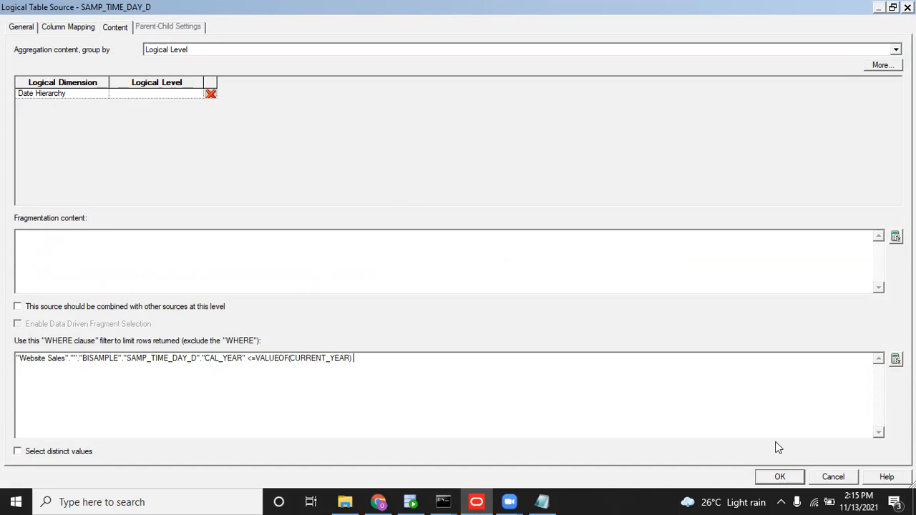
{"action": "left_click", "coordinate": [831, 476]}
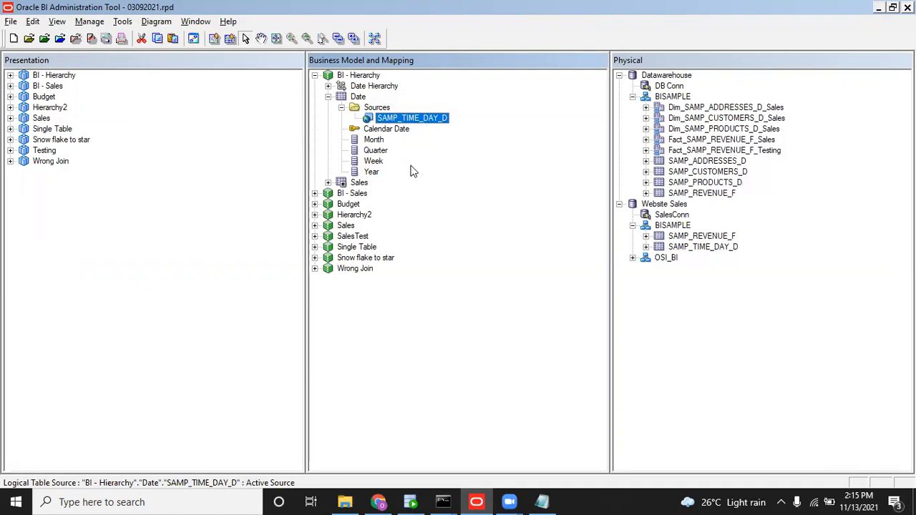
{"action": "left_click", "coordinate": [371, 172]}
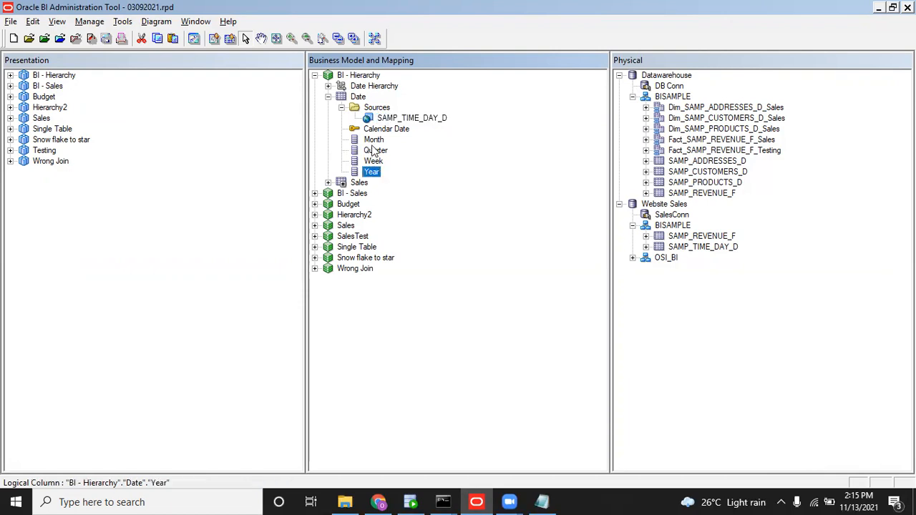
{"action": "double_click", "coordinate": [416, 123]}
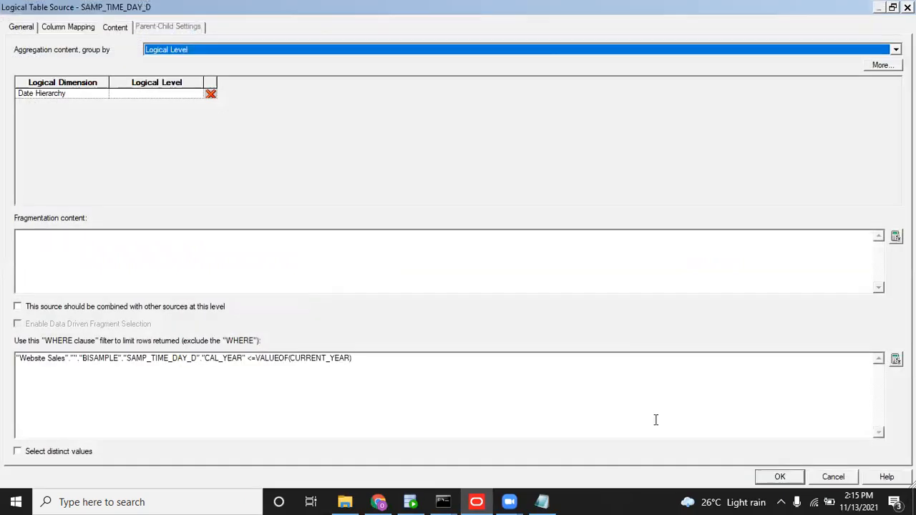
{"action": "left_click", "coordinate": [831, 475]}
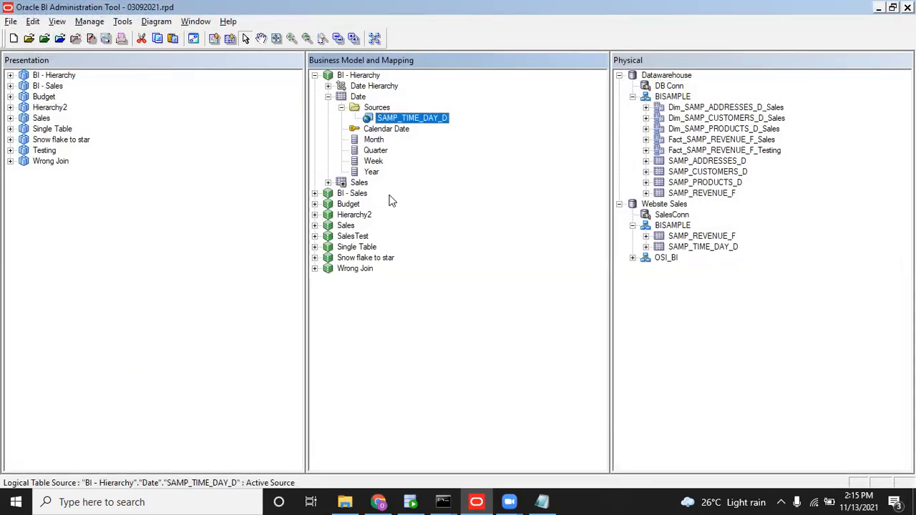
Refresh the Date > Sources tree and open SAMP_TIME_DAY_D's Content settings at the WHERE filter.
{"action": "left_click", "coordinate": [327, 96]}
{"action": "left_click", "coordinate": [328, 96]}
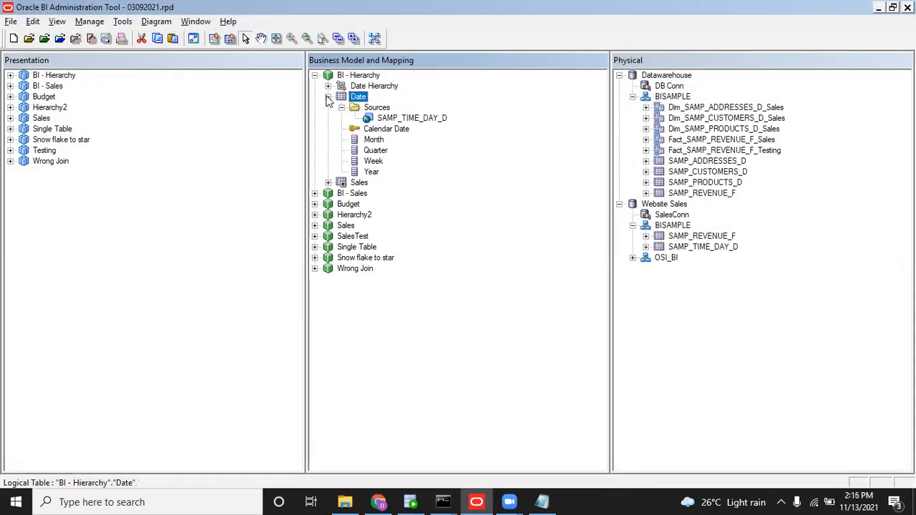
{"action": "left_click", "coordinate": [342, 108]}
{"action": "left_click", "coordinate": [341, 107]}
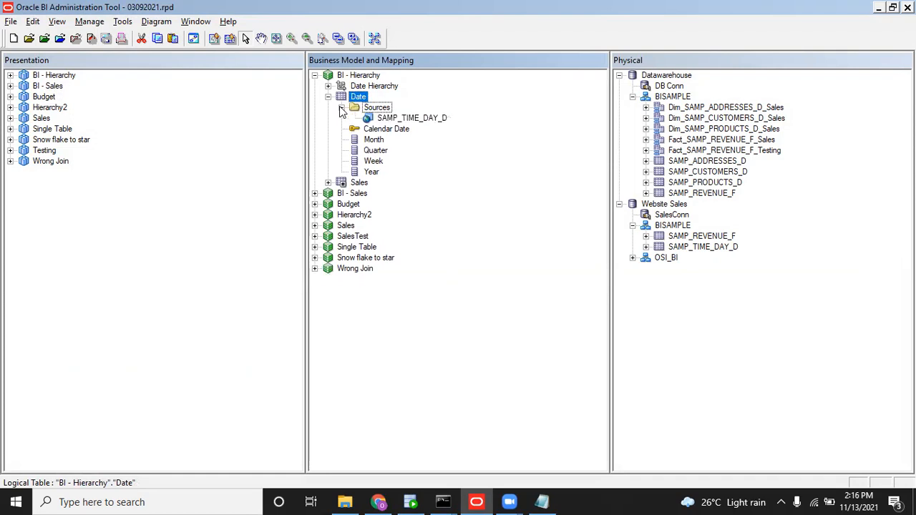
{"action": "double_click", "coordinate": [409, 117]}
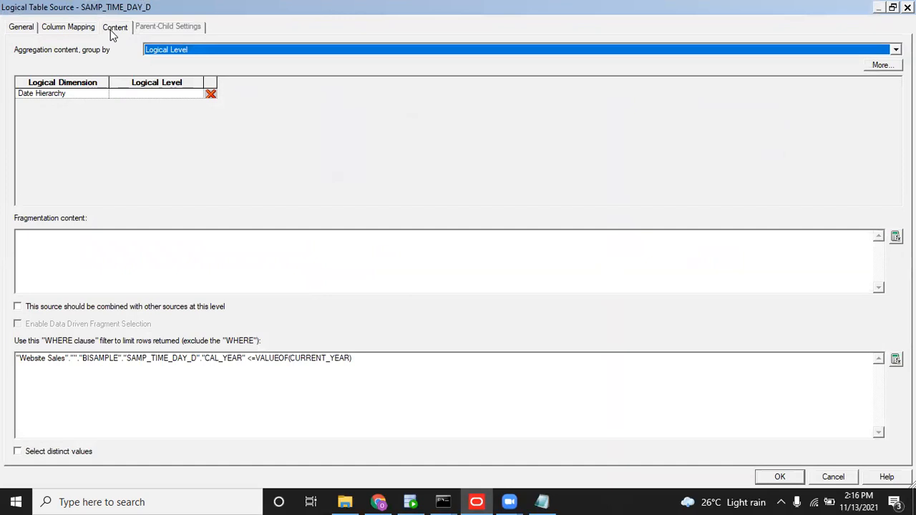
{"action": "left_click", "coordinate": [112, 28]}
{"action": "left_click", "coordinate": [390, 387]}
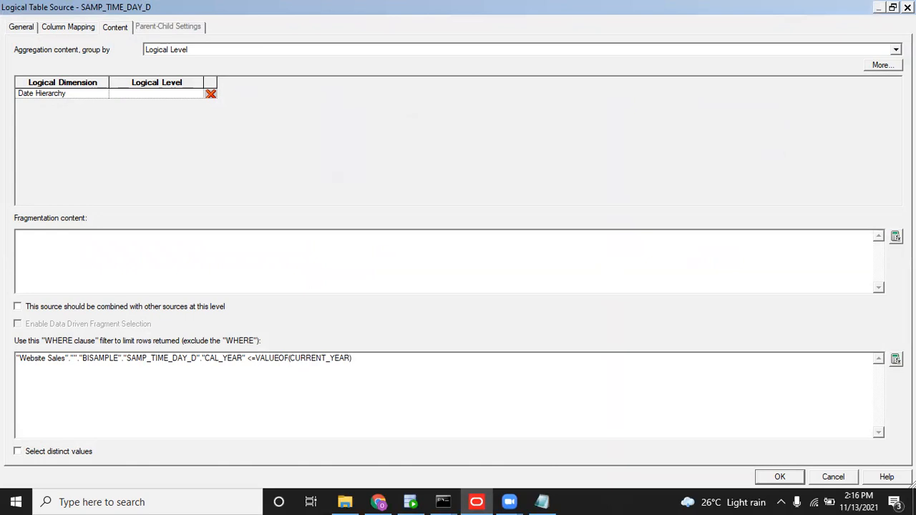
In Expression Builder, replace CAL_YEAR with the PER_NAME_YEAR column in the WHERE filter.
{"action": "left_click", "coordinate": [895, 358]}
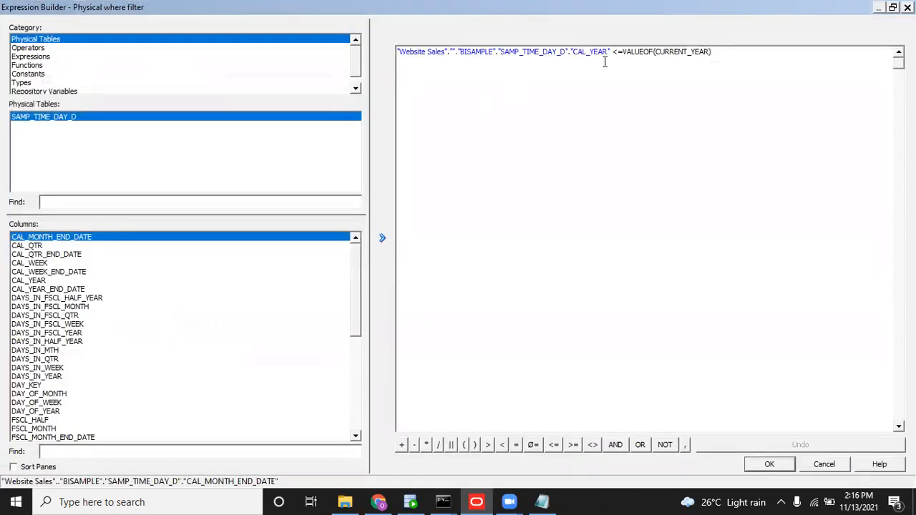
{"action": "left_click_drag", "start_coordinate": [610, 50], "coordinate": [395, 51]}
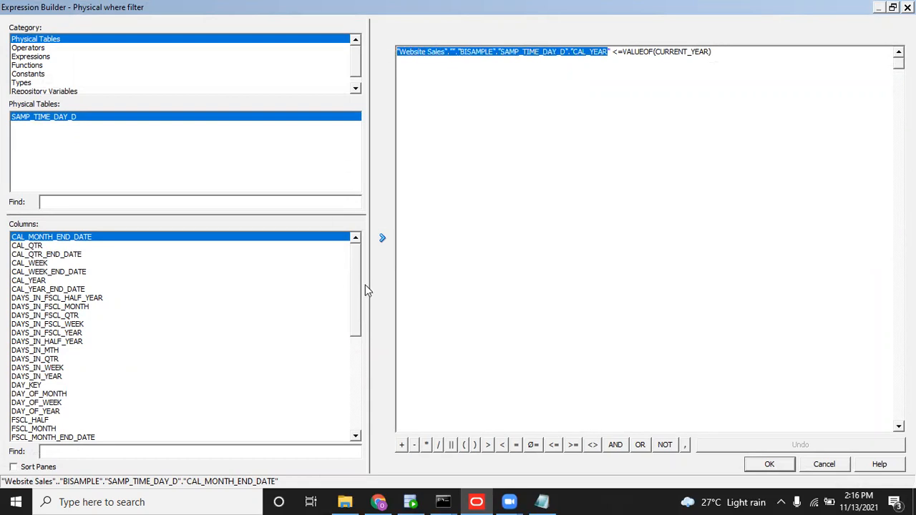
{"action": "scroll", "coordinate": [355, 320], "scroll_direction": "down", "scroll_amount": 8}
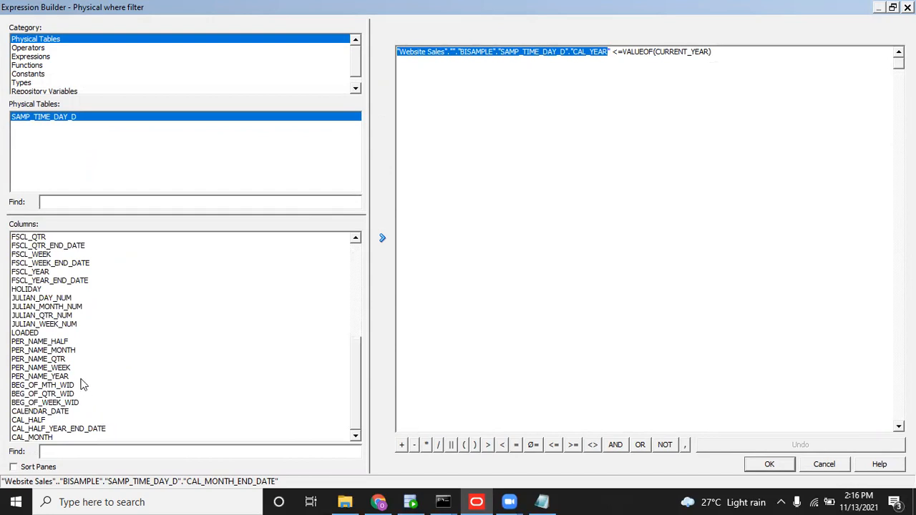
{"action": "left_click", "coordinate": [68, 376]}
{"action": "left_click", "coordinate": [382, 239]}
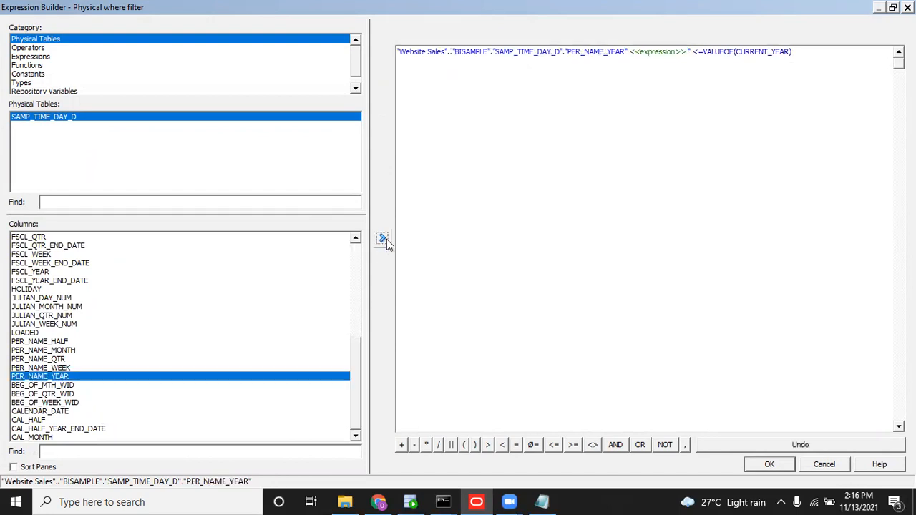
{"action": "left_click", "coordinate": [692, 50]}
{"action": "left_click", "coordinate": [665, 53]}
{"action": "key", "text": "Delete"}
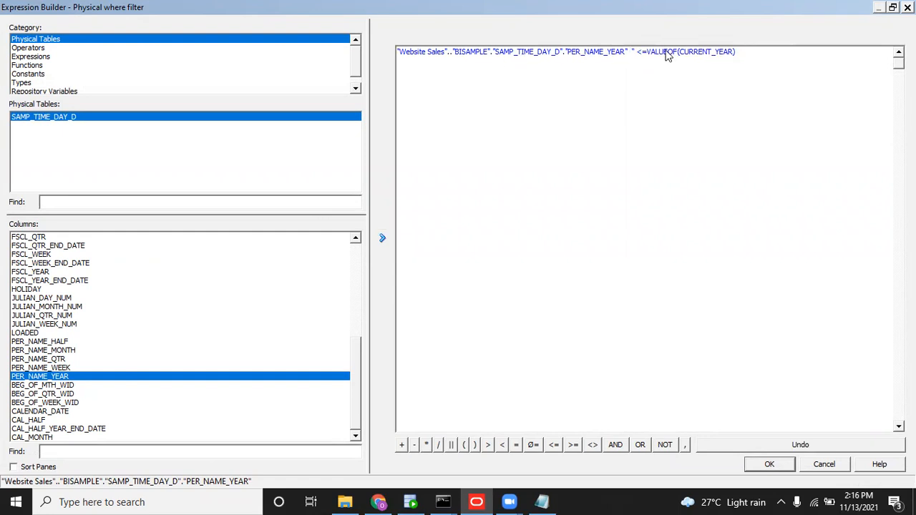
{"action": "key", "text": "BackSpace"}
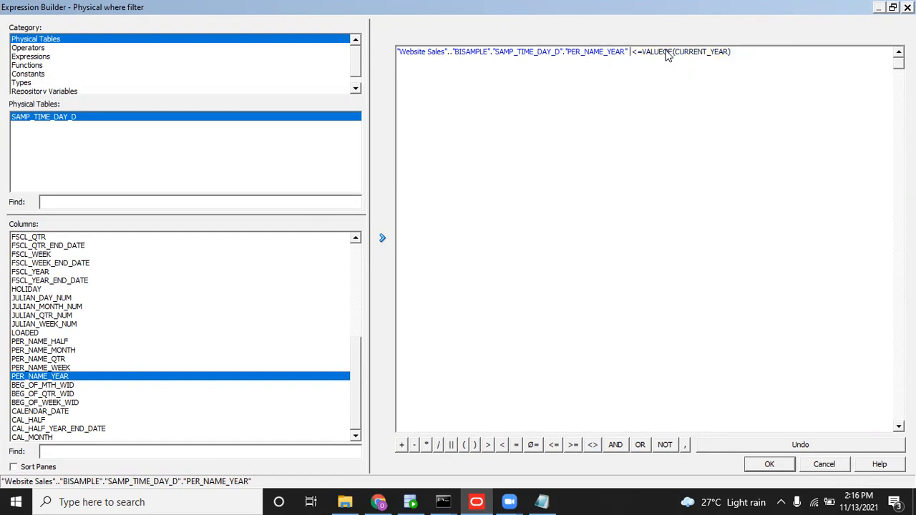
Compare against the CURRENT_YEAR repository variable and apply the new filter to the source.
{"action": "left_click", "coordinate": [357, 85]}
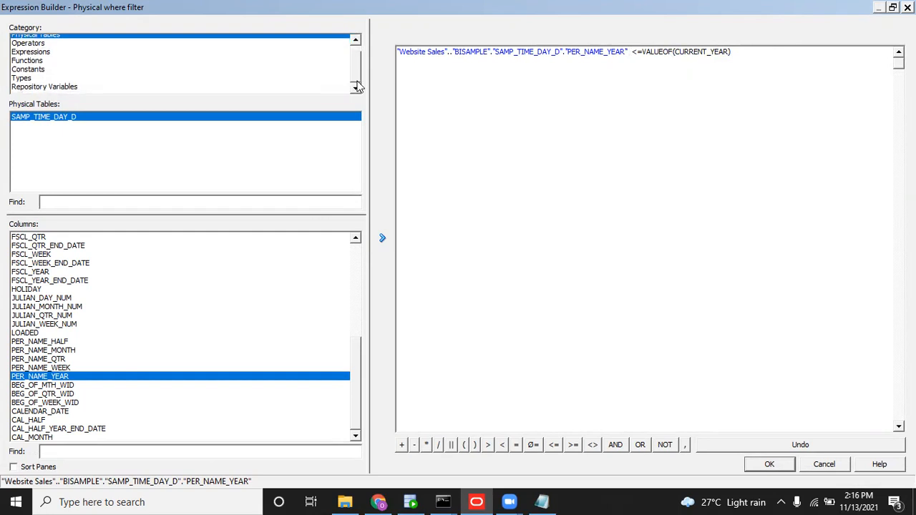
{"action": "left_click", "coordinate": [85, 84]}
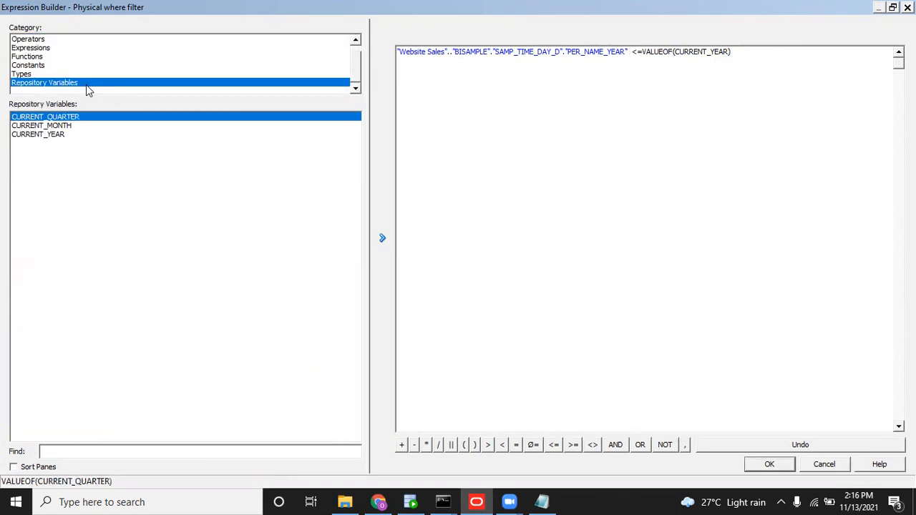
{"action": "left_click", "coordinate": [52, 135]}
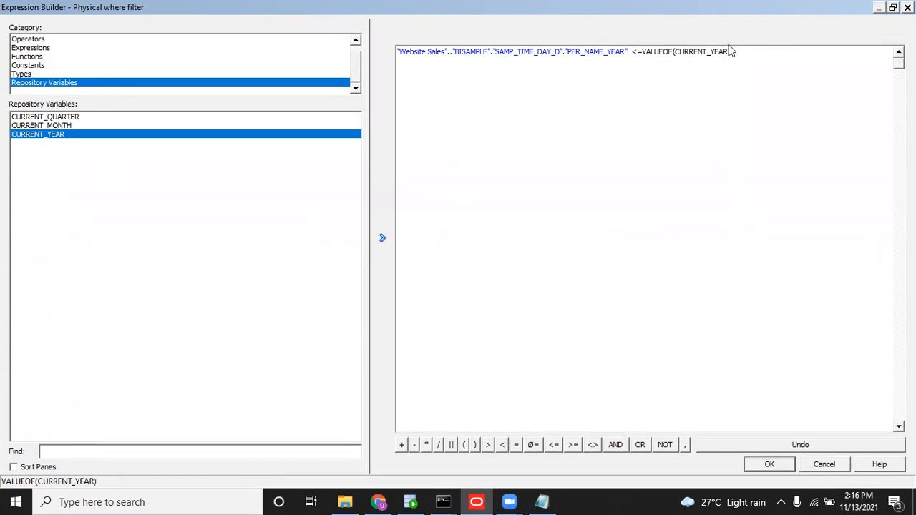
{"action": "left_click", "coordinate": [768, 464]}
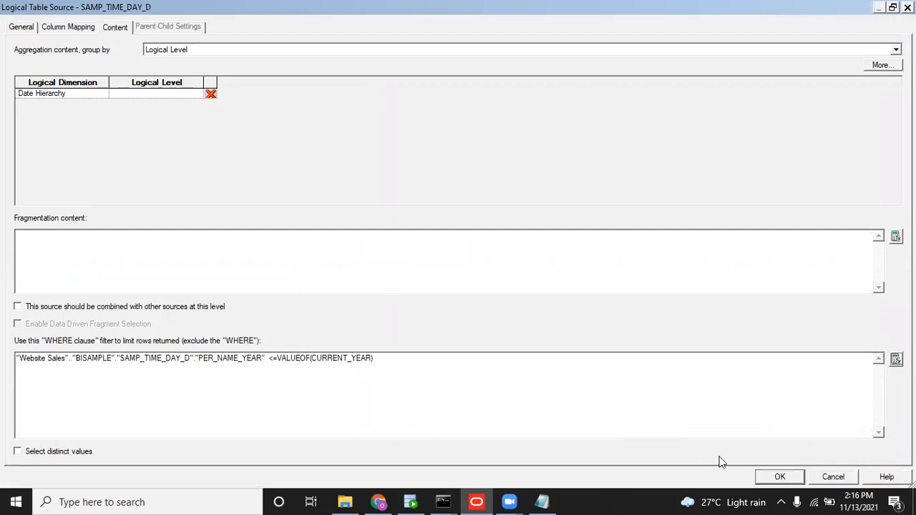
{"action": "left_click", "coordinate": [778, 476]}
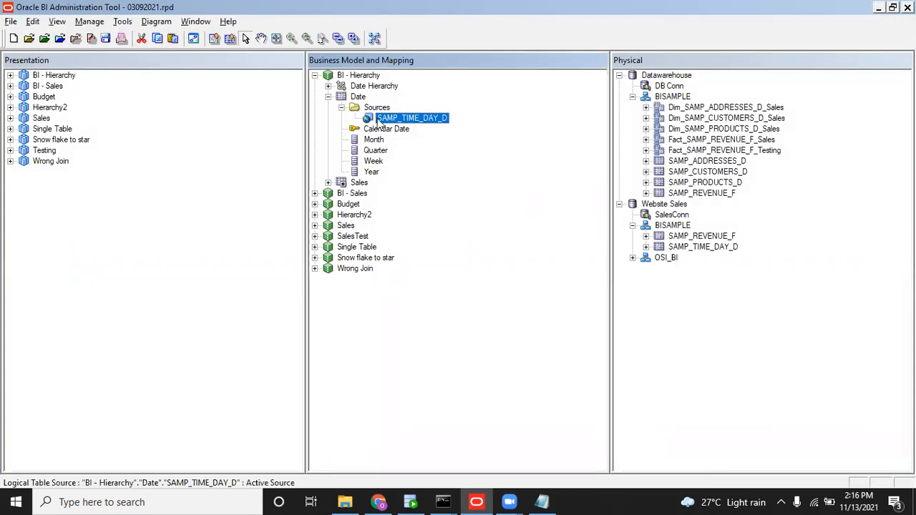
Save the repository without running the global consistency check.
{"action": "left_click", "coordinate": [106, 39]}
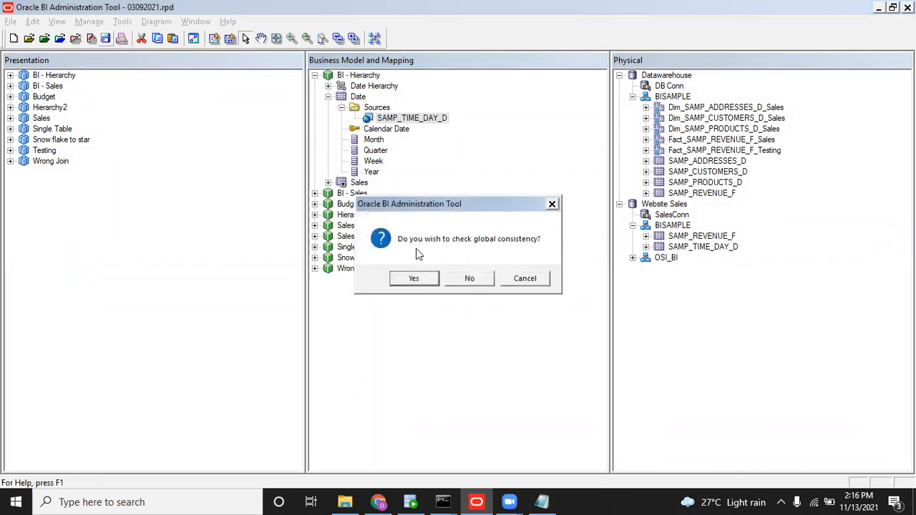
{"action": "left_click", "coordinate": [465, 279]}
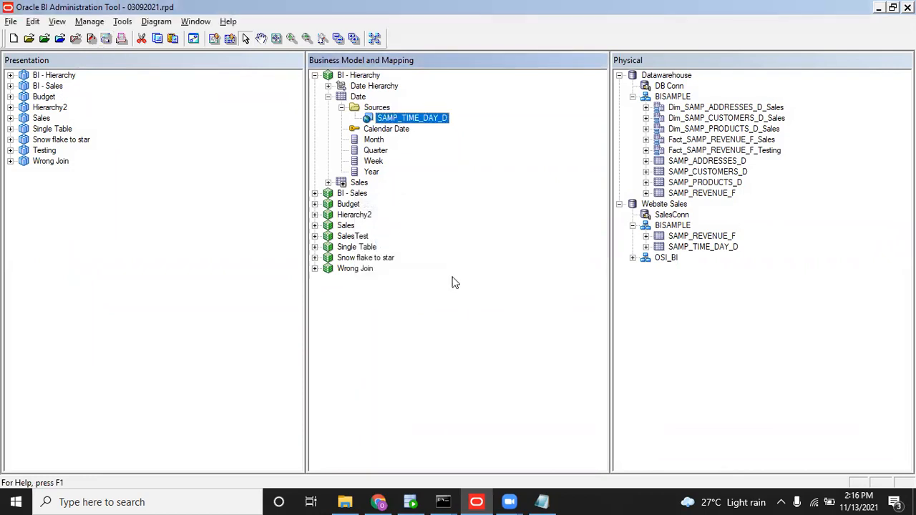
{"action": "left_click", "coordinate": [379, 502]}
{"action": "left_click", "coordinate": [85, 356]}
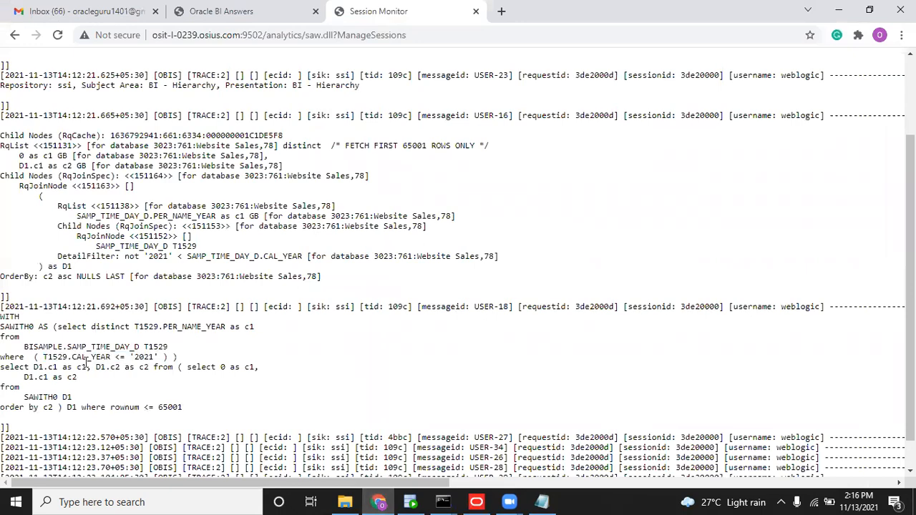
{"action": "left_click_drag", "start_coordinate": [72, 356], "coordinate": [146, 351]}
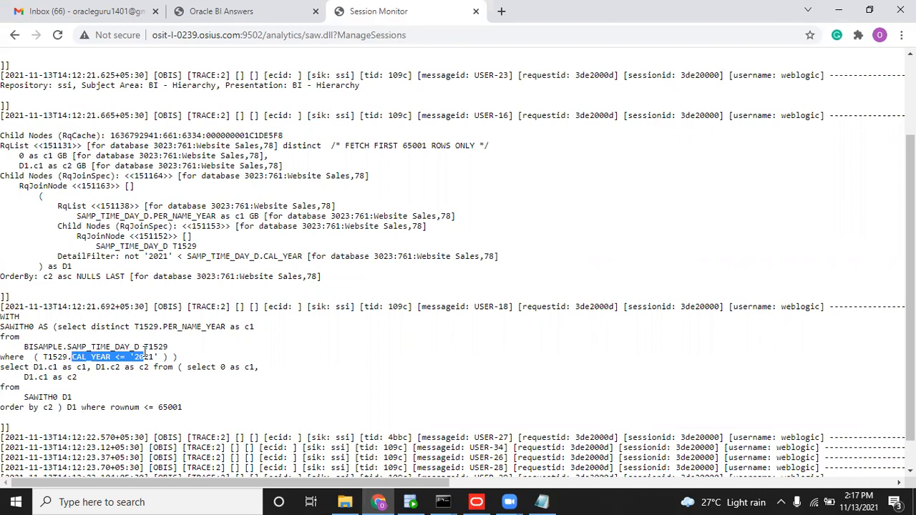
{"action": "left_click_drag", "start_coordinate": [146, 352], "coordinate": [161, 353]}
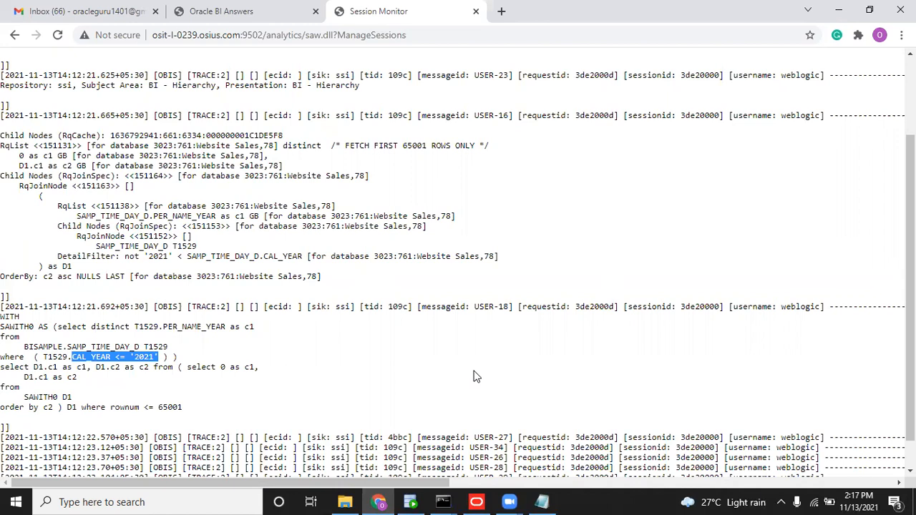
Switch from the Session Monitor log to the Administration Tool showing repository 03092021.rpd.
{"action": "left_click", "coordinate": [489, 495]}
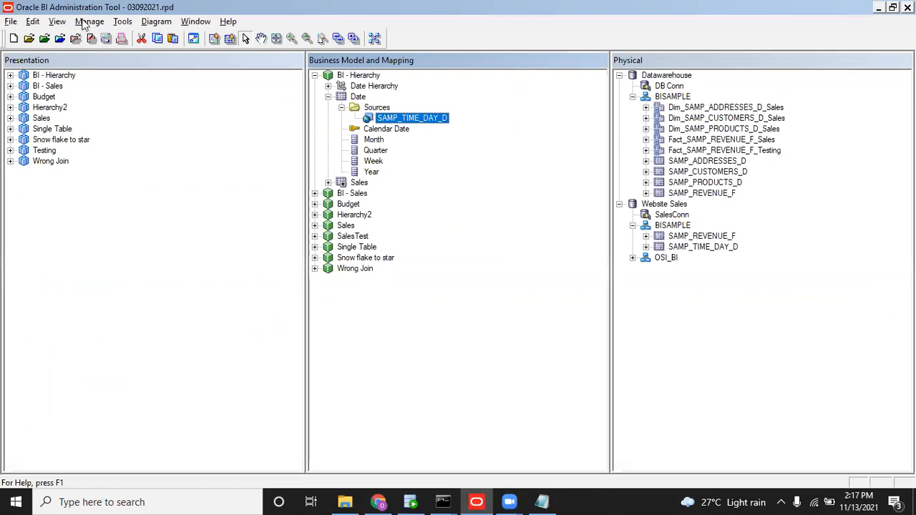
In Variable Manager, show the Repository Static variables and start a new repository variable.
{"action": "left_click", "coordinate": [86, 22]}
{"action": "left_click", "coordinate": [104, 99]}
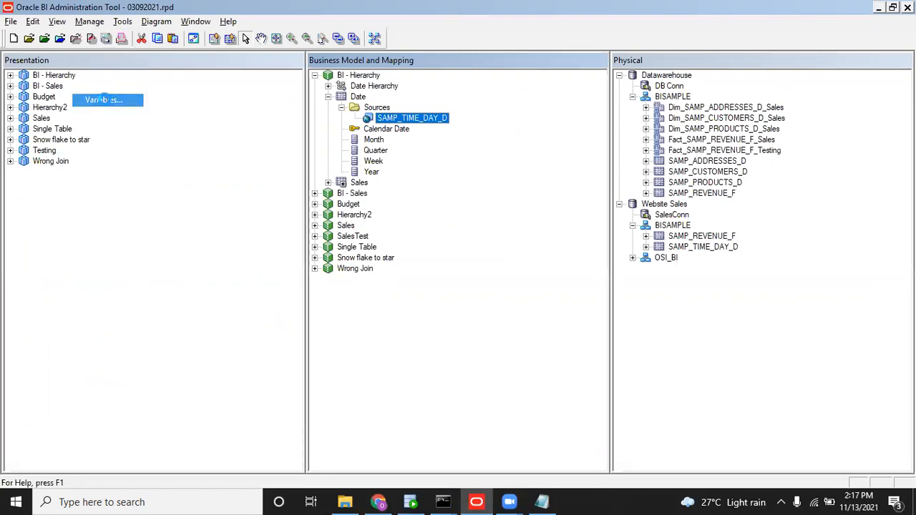
{"action": "left_click", "coordinate": [323, 197]}
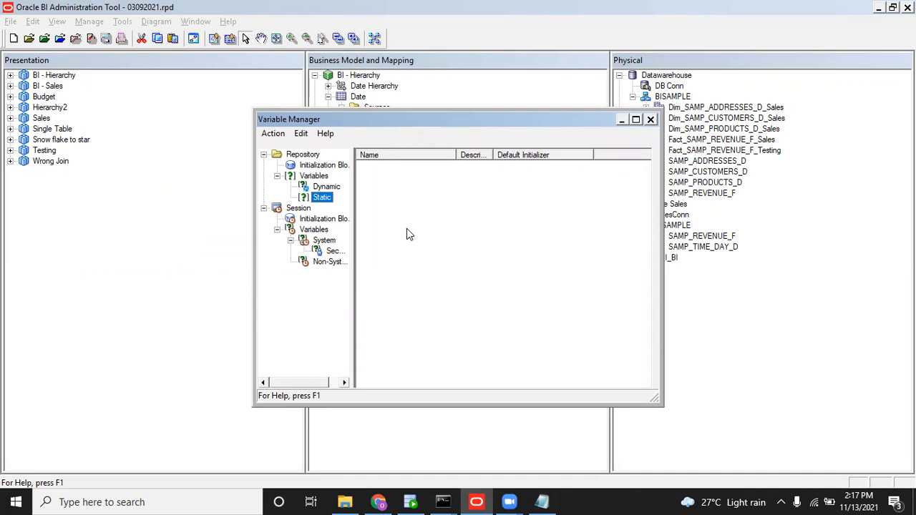
{"action": "right_click", "coordinate": [406, 228]}
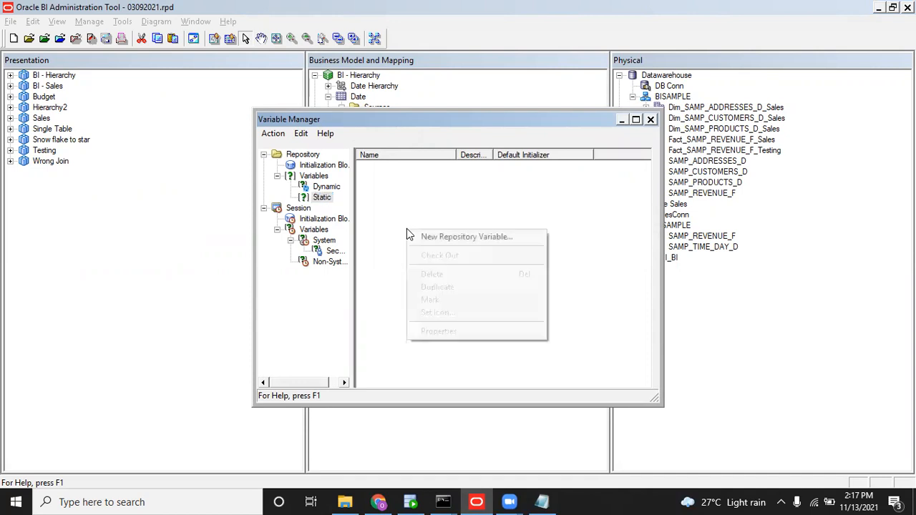
{"action": "left_click", "coordinate": [437, 238]}
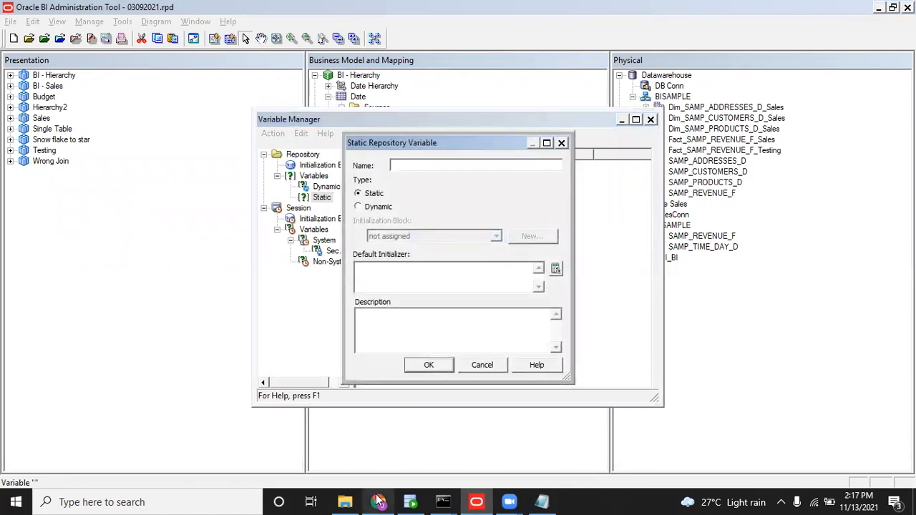
{"action": "left_click", "coordinate": [378, 502]}
In Answers, start a new analysis on the BI - Sales subject area, abandoning the Sales one.
{"action": "left_click", "coordinate": [310, 7]}
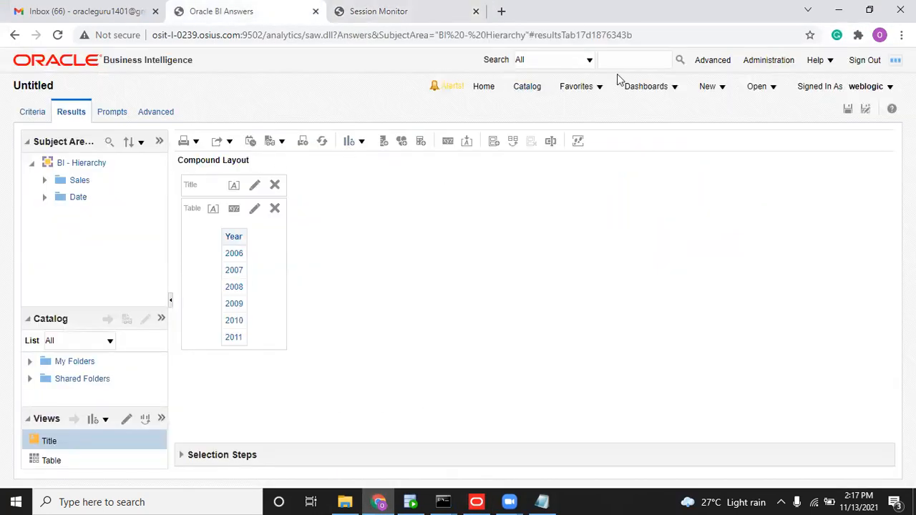
{"action": "left_click", "coordinate": [710, 88]}
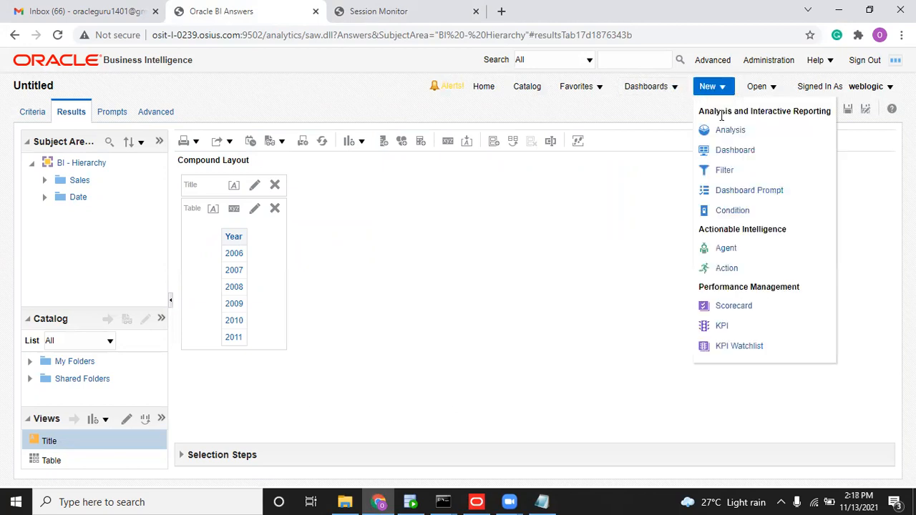
{"action": "left_click", "coordinate": [720, 129]}
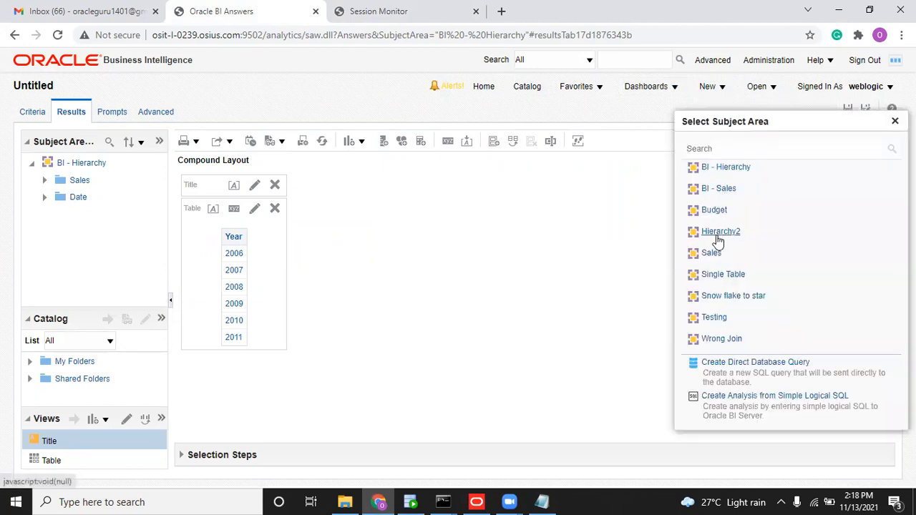
{"action": "left_click", "coordinate": [712, 253]}
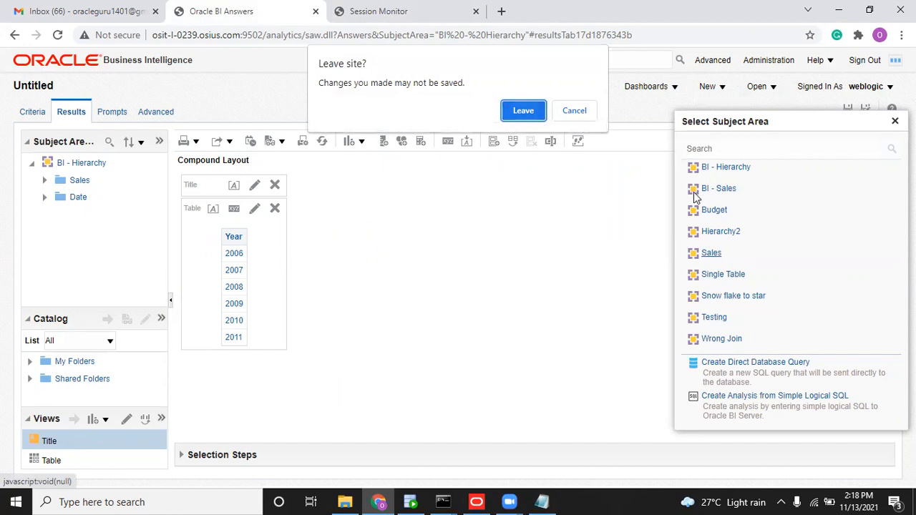
{"action": "left_click", "coordinate": [578, 114]}
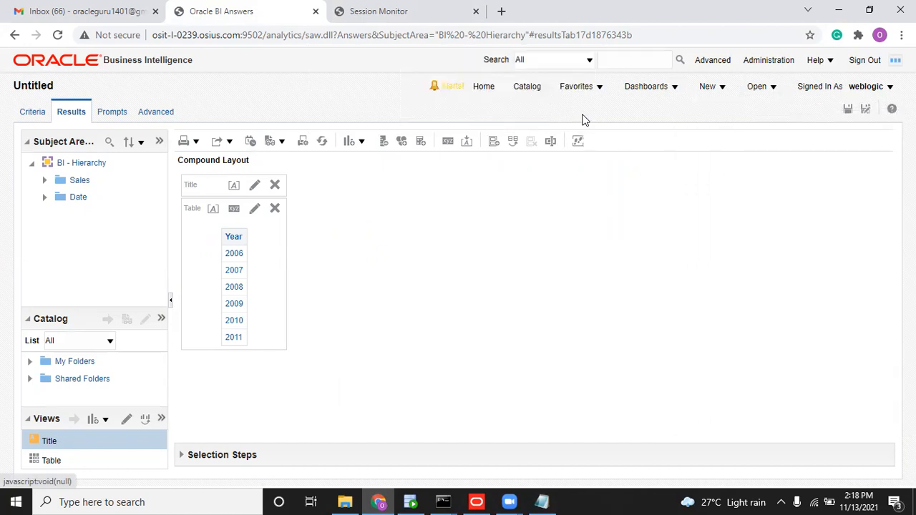
{"action": "left_click", "coordinate": [731, 89]}
{"action": "left_click", "coordinate": [731, 133]}
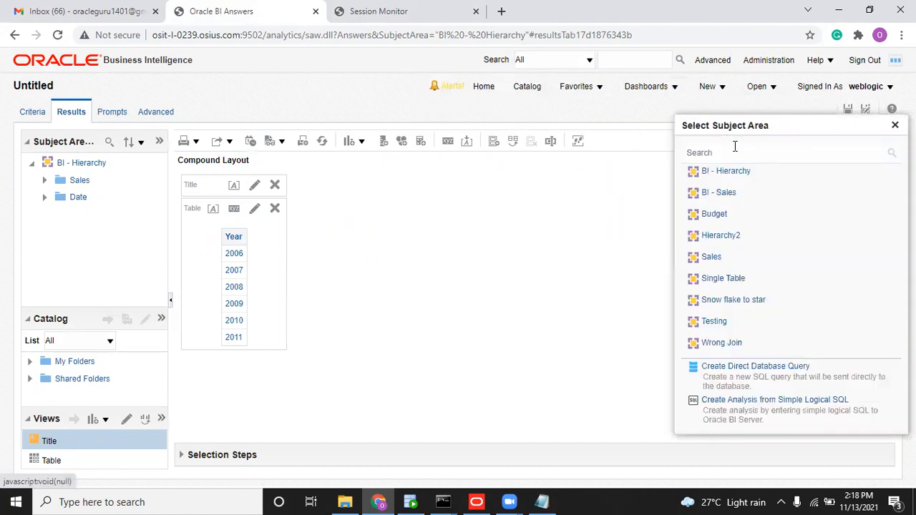
{"action": "left_click", "coordinate": [730, 192]}
{"action": "left_click", "coordinate": [505, 134]}
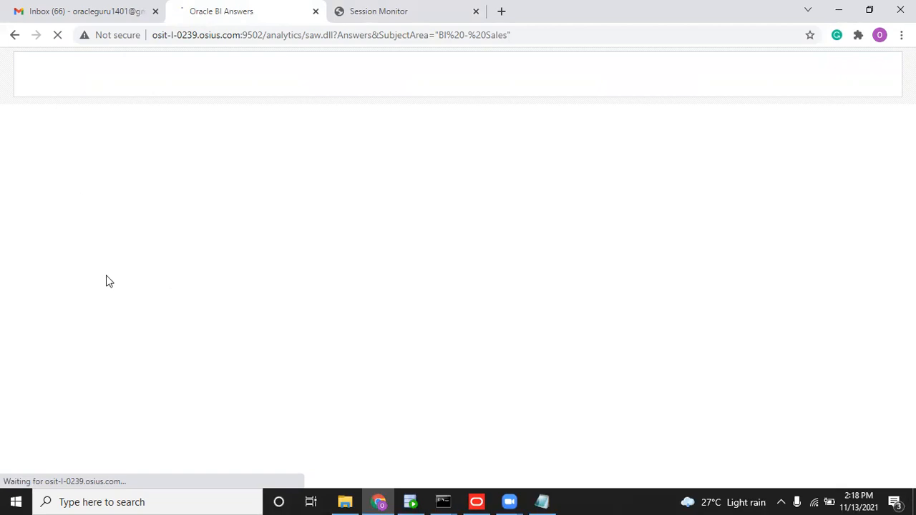
Add the Sales Details Currency column and view results listing AUD, EUR and USD.
{"action": "left_click", "coordinate": [44, 197]}
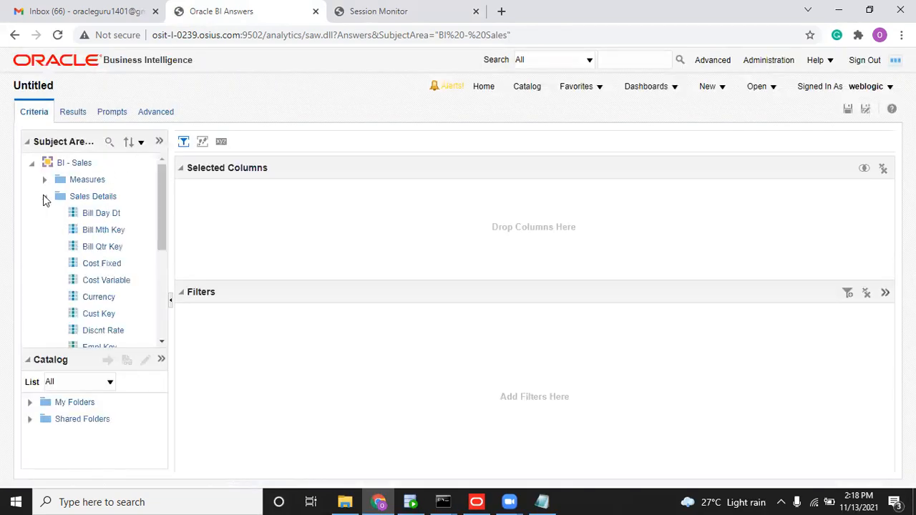
{"action": "left_click", "coordinate": [44, 196]}
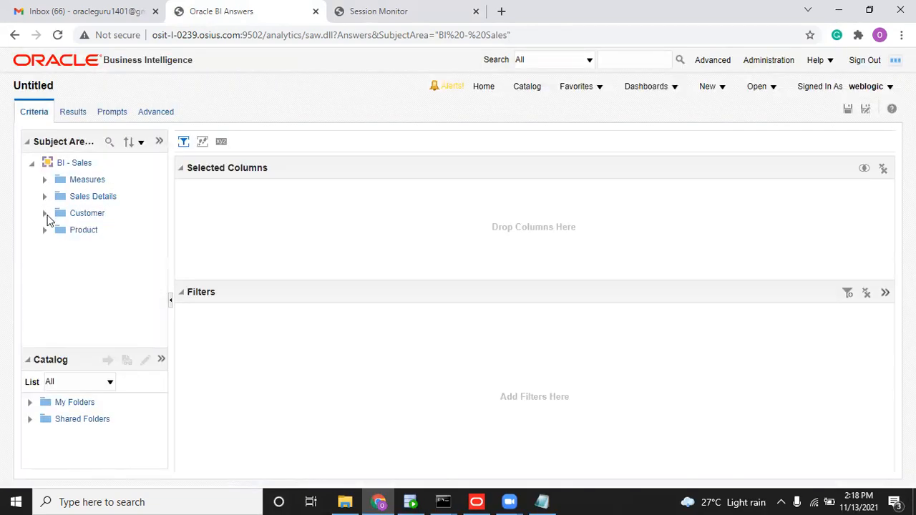
{"action": "left_click", "coordinate": [44, 214]}
{"action": "mouse_move", "coordinate": [160, 230]}
{"action": "left_mouse_down"}
{"action": "mouse_move", "coordinate": [146, 322]}
{"action": "mouse_move", "coordinate": [164, 257]}
{"action": "mouse_move", "coordinate": [158, 225]}
{"action": "left_mouse_up"}
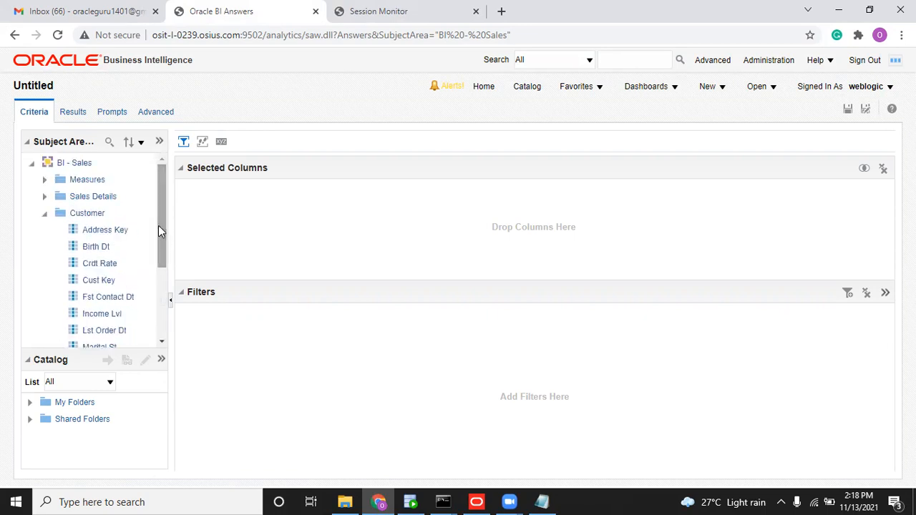
{"action": "left_click", "coordinate": [45, 213]}
{"action": "left_click", "coordinate": [45, 197]}
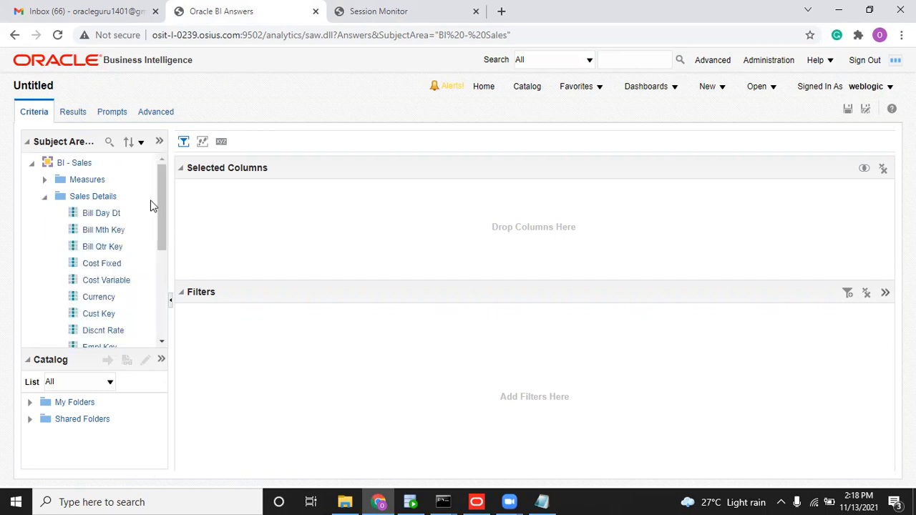
{"action": "left_click_drag", "start_coordinate": [161, 212], "coordinate": [158, 250]}
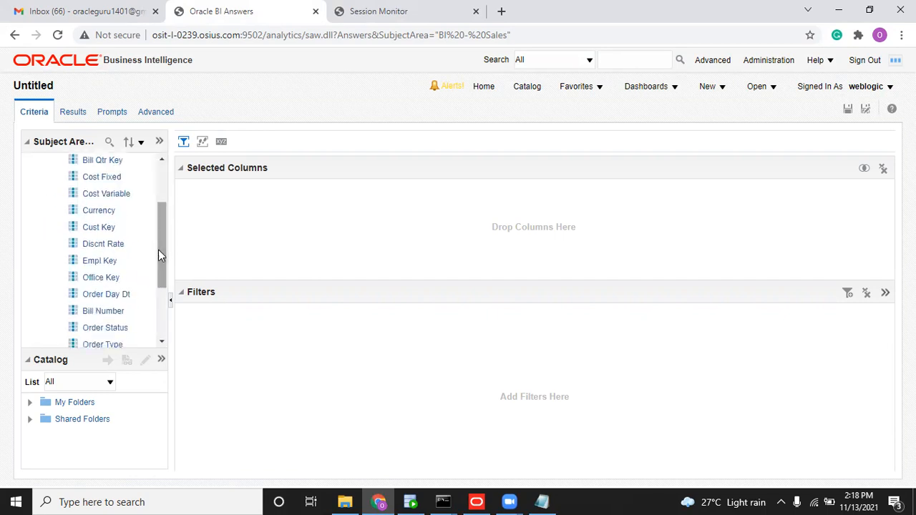
{"action": "double_click", "coordinate": [100, 212]}
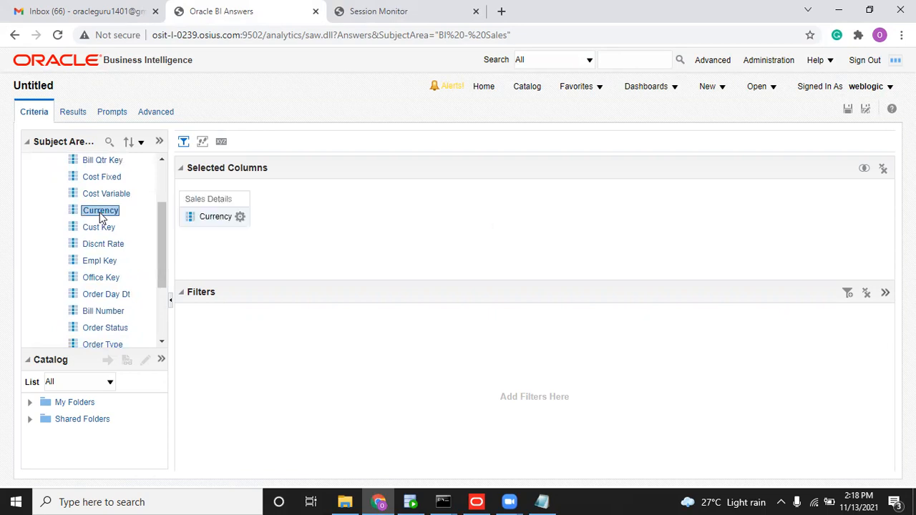
{"action": "left_click", "coordinate": [74, 113]}
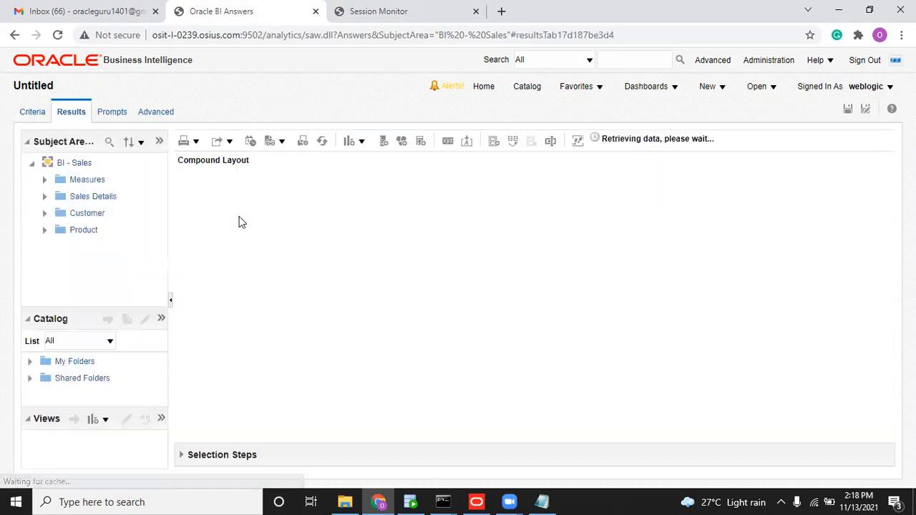
{"action": "left_click", "coordinate": [33, 113]}
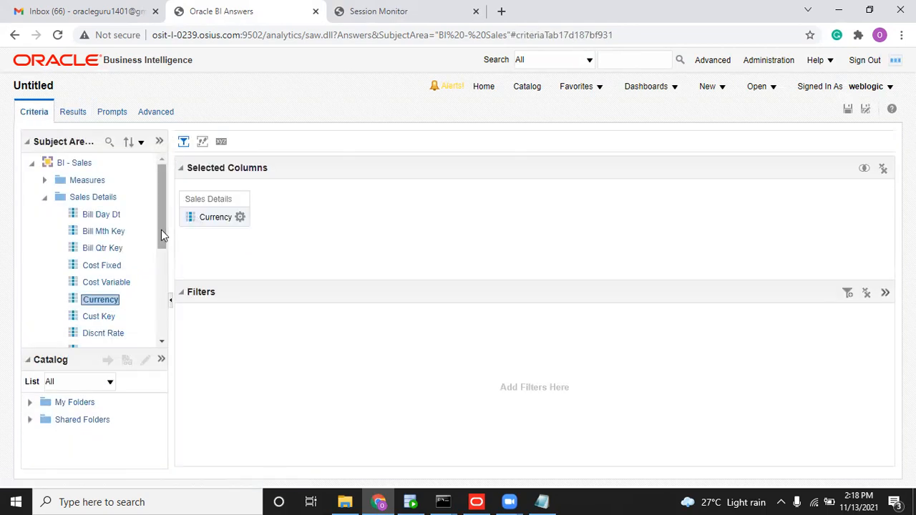
{"action": "left_click_drag", "start_coordinate": [161, 230], "coordinate": [161, 307]}
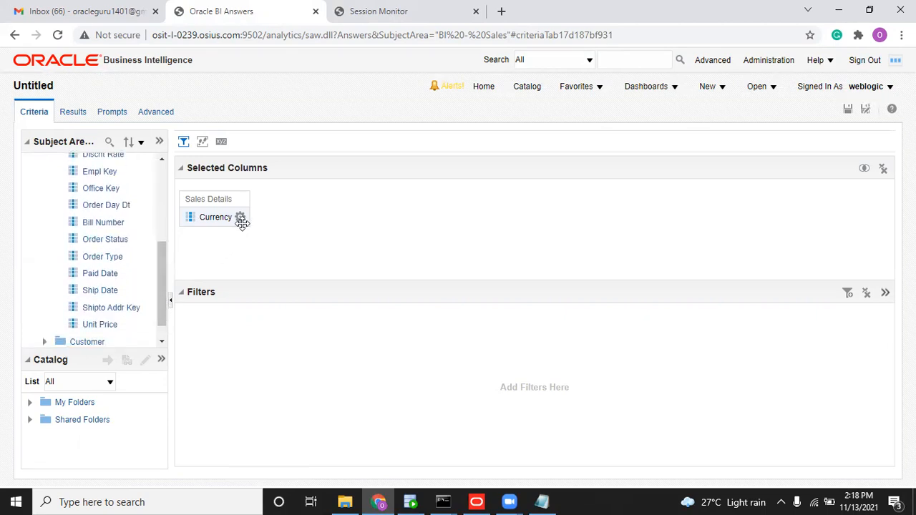
{"action": "left_click", "coordinate": [72, 112]}
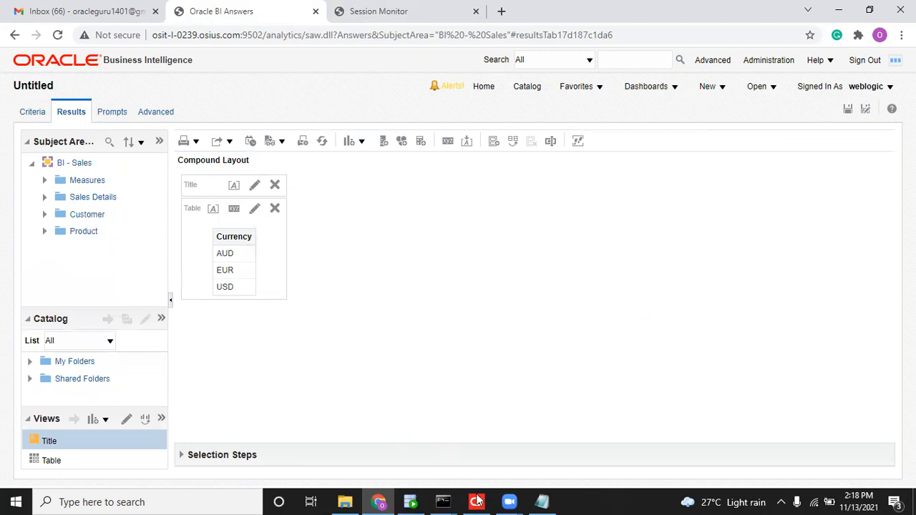
Filter the Currency column to the value USD and view the results showing only USD.
{"action": "left_click", "coordinate": [41, 118]}
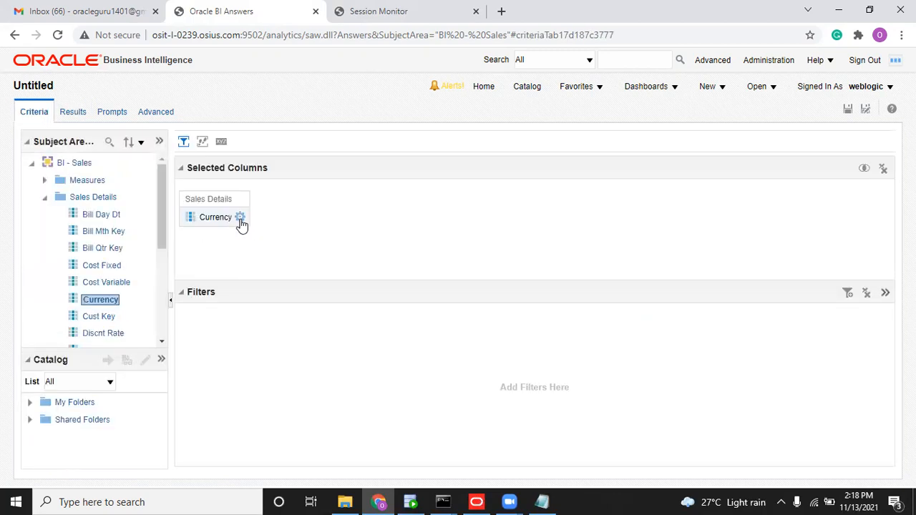
{"action": "left_click", "coordinate": [240, 218]}
{"action": "left_click", "coordinate": [266, 293]}
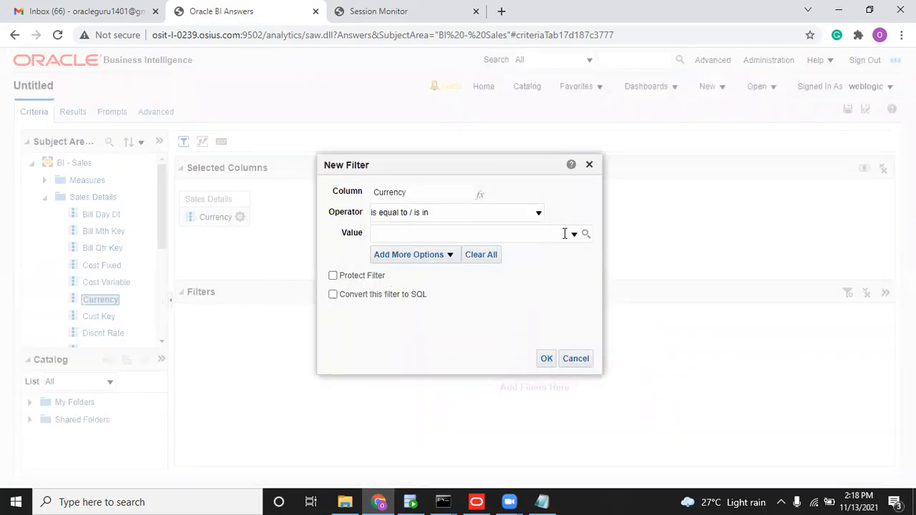
{"action": "left_click", "coordinate": [574, 234]}
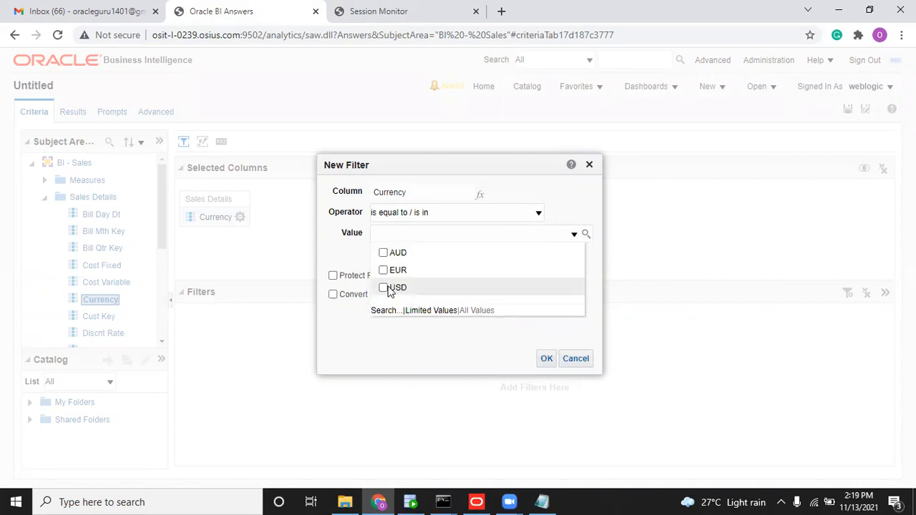
{"action": "left_click", "coordinate": [383, 288]}
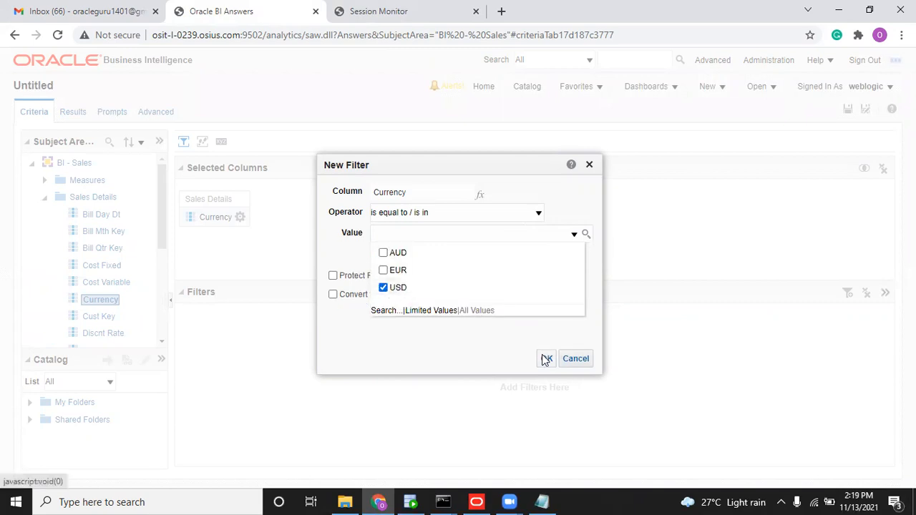
{"action": "left_click", "coordinate": [545, 359]}
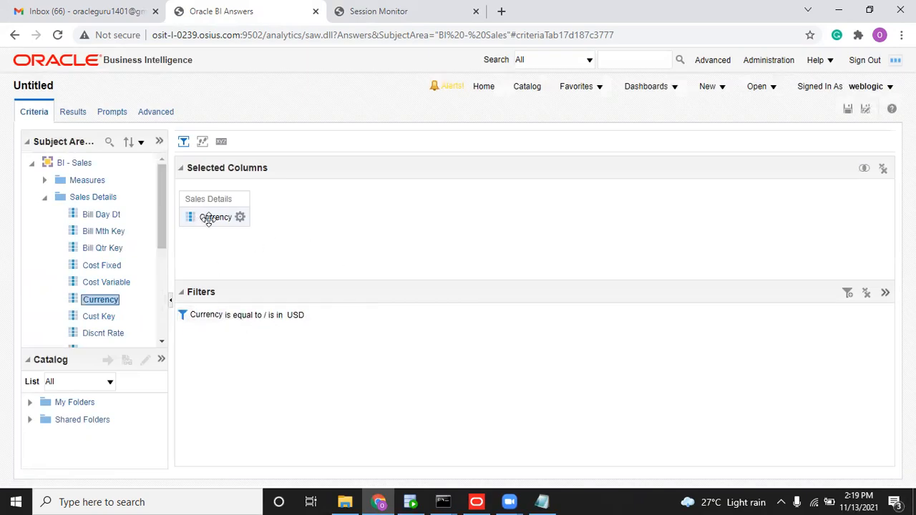
{"action": "left_click", "coordinate": [75, 113]}
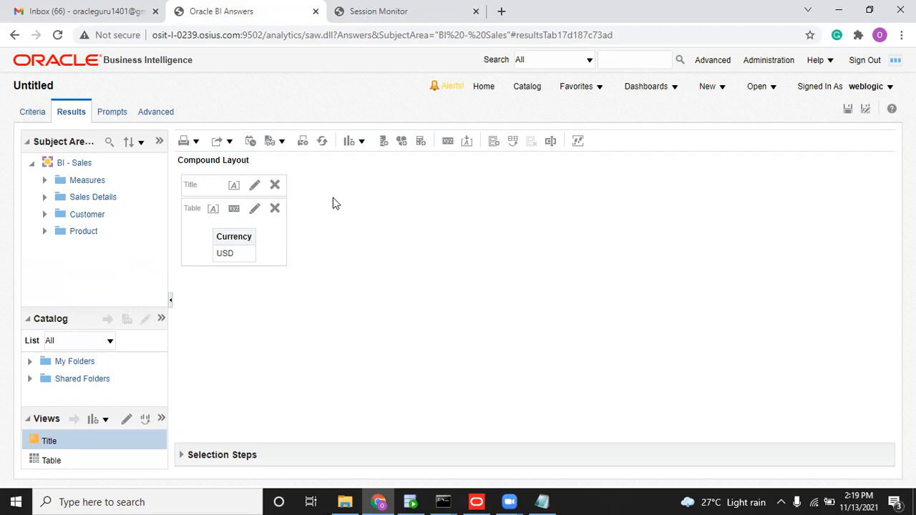
Discard the blank variable, create static variable CURRENCY with initializer 'USD', and close Variable Manager.
{"action": "left_click", "coordinate": [481, 497]}
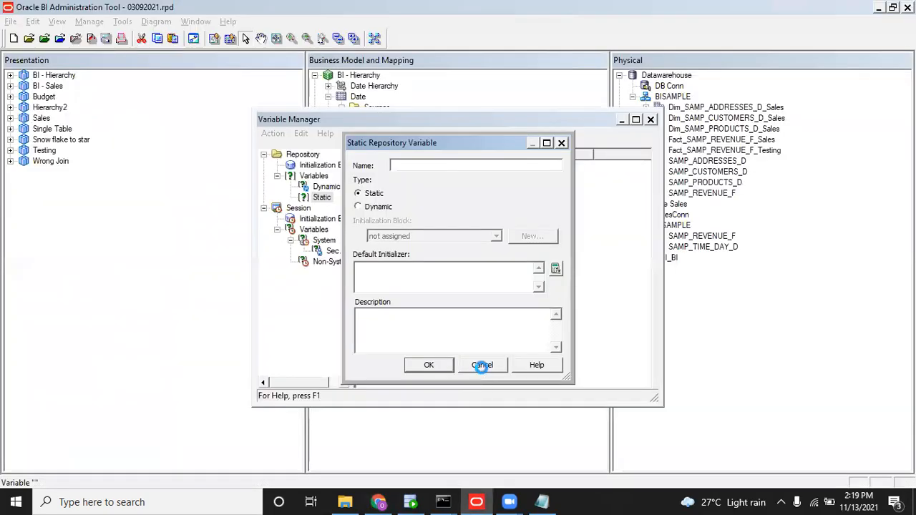
{"action": "left_click", "coordinate": [481, 365]}
{"action": "right_click", "coordinate": [393, 223]}
{"action": "left_click", "coordinate": [427, 226]}
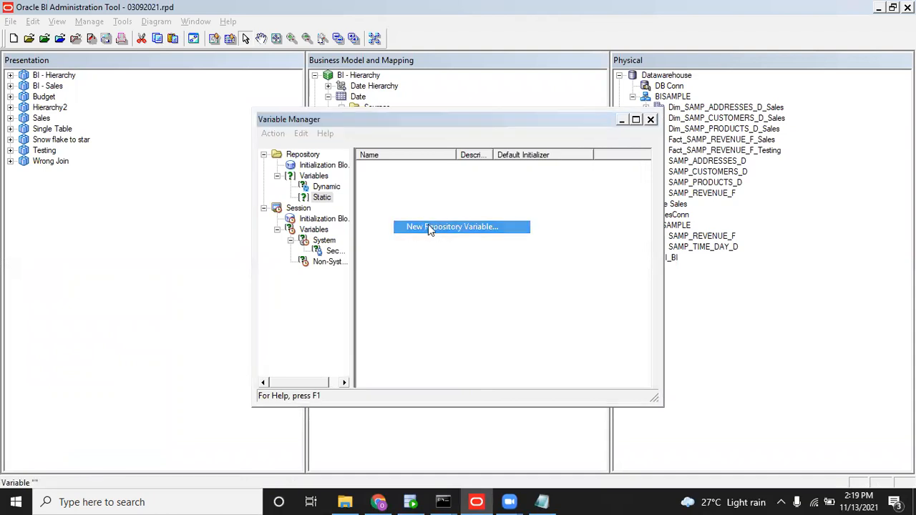
{"action": "type", "text": "CURRENCY"}
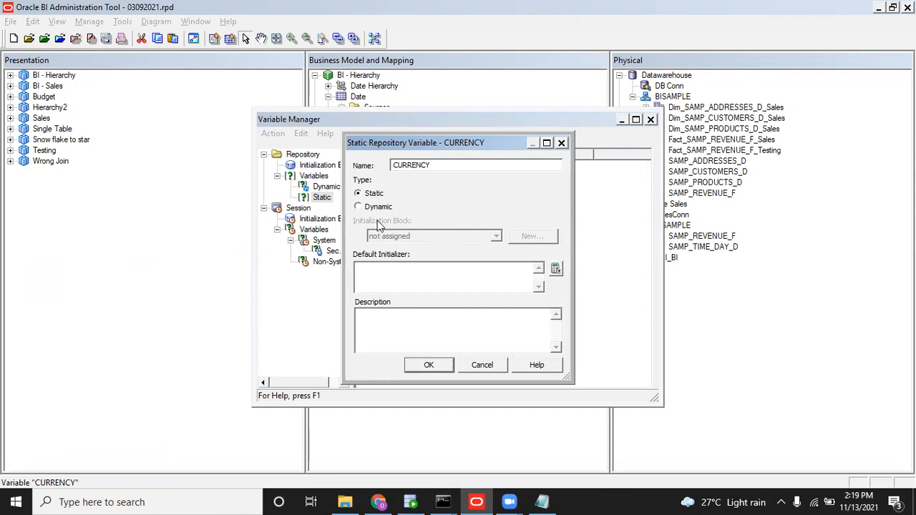
{"action": "left_click", "coordinate": [408, 274]}
{"action": "type", "text": "'USD"}
{"action": "left_click", "coordinate": [426, 365]}
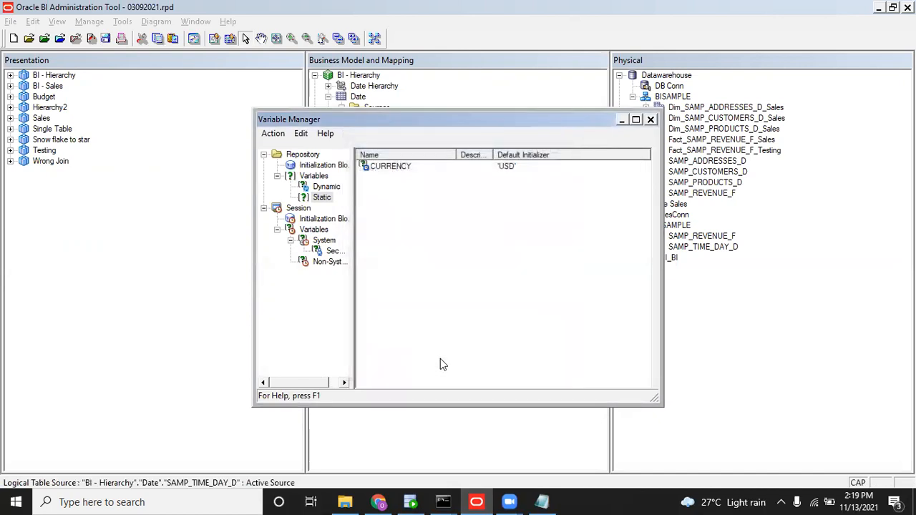
{"action": "left_click", "coordinate": [651, 120]}
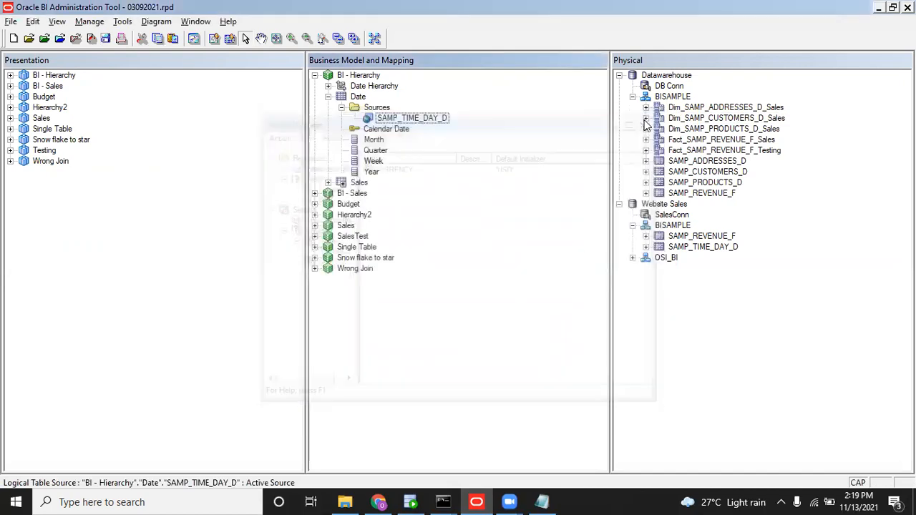
Save the repository without the consistency check and rerun the uploadrpd command for 03092021.rpd.
{"action": "left_click", "coordinate": [105, 38]}
{"action": "left_click", "coordinate": [468, 280]}
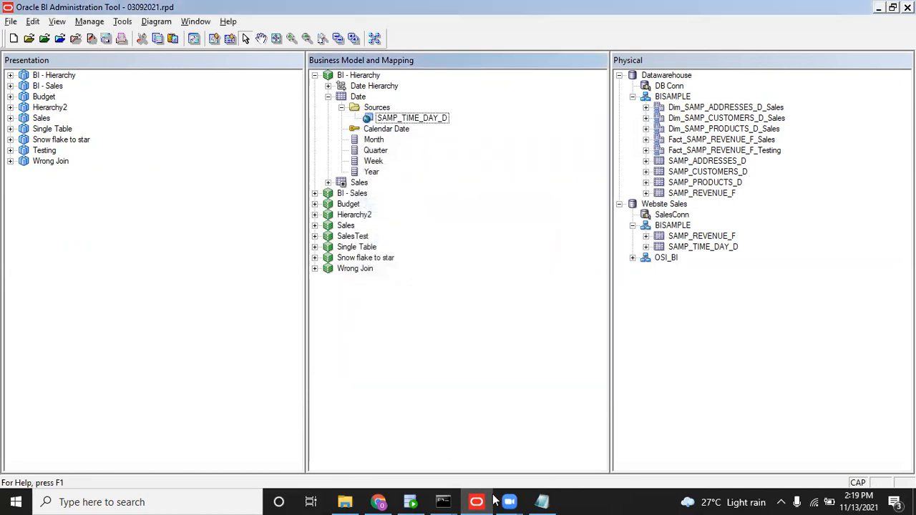
{"action": "mouse_move", "coordinate": [443, 502]}
{"action": "left_click", "coordinate": [477, 460]}
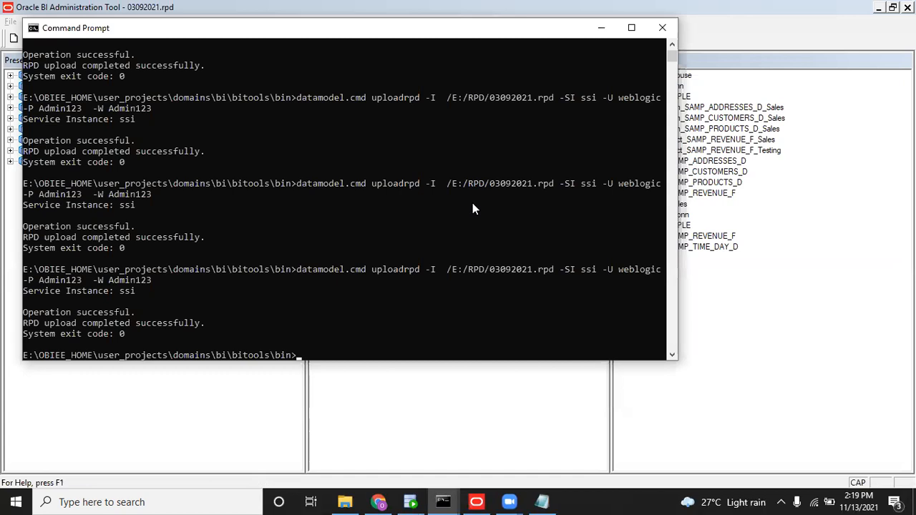
{"action": "key", "text": "Up"}
{"action": "key", "text": "Return"}
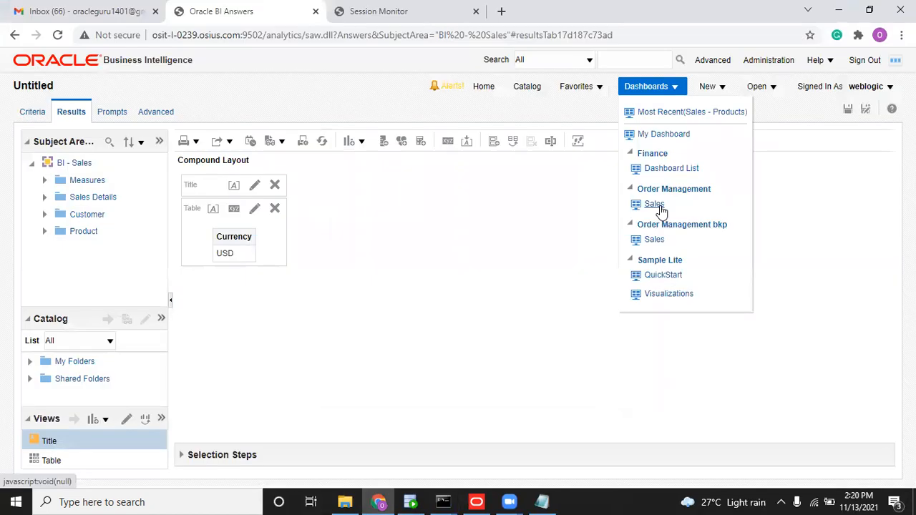
{"action": "left_click", "coordinate": [654, 205]}
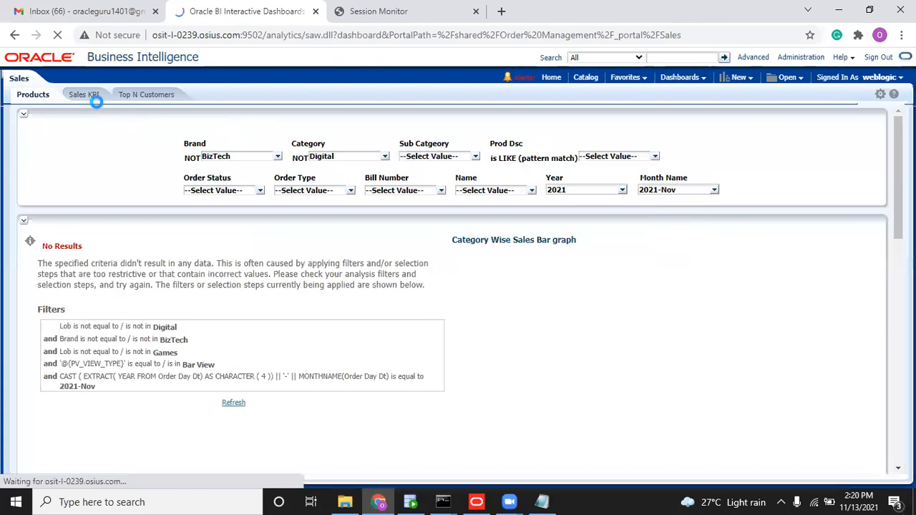
Go through the Sales KPI page to Top N Customers and open it in Edit Dashboard.
{"action": "left_click", "coordinate": [92, 98]}
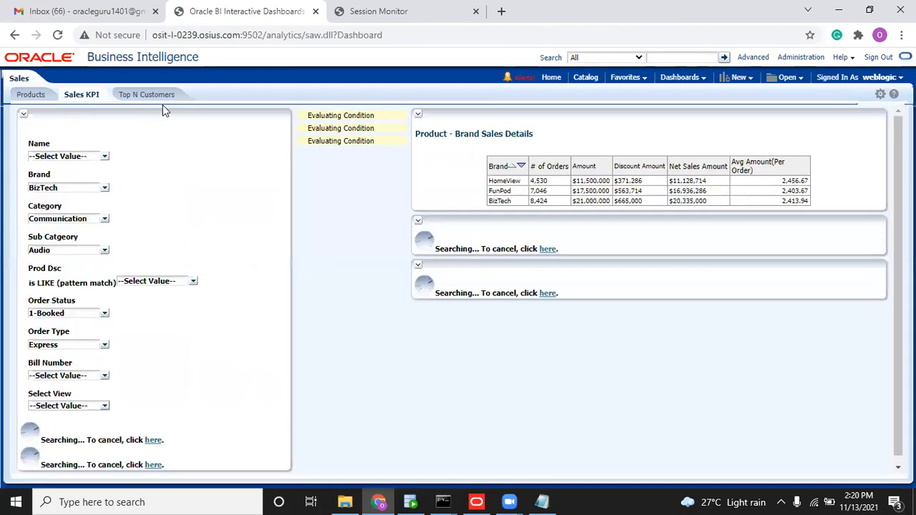
{"action": "left_click", "coordinate": [158, 100]}
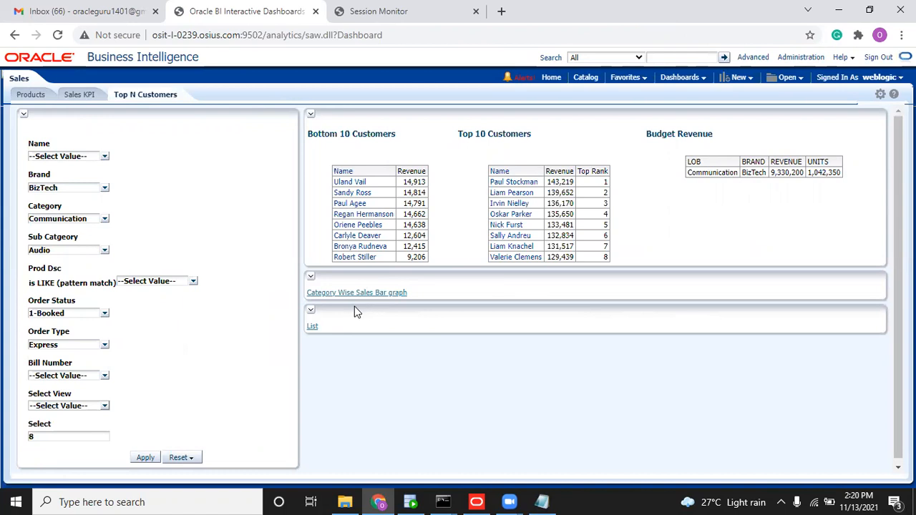
{"action": "left_click", "coordinate": [879, 96]}
{"action": "left_click", "coordinate": [810, 113]}
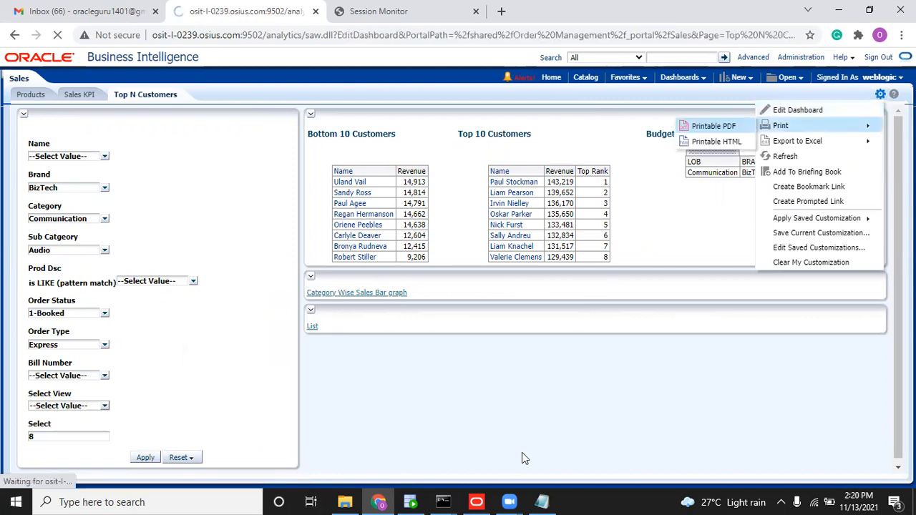
Check the Command Prompt upload result, then return to the browser's Session Monitor log.
{"action": "left_click", "coordinate": [480, 500]}
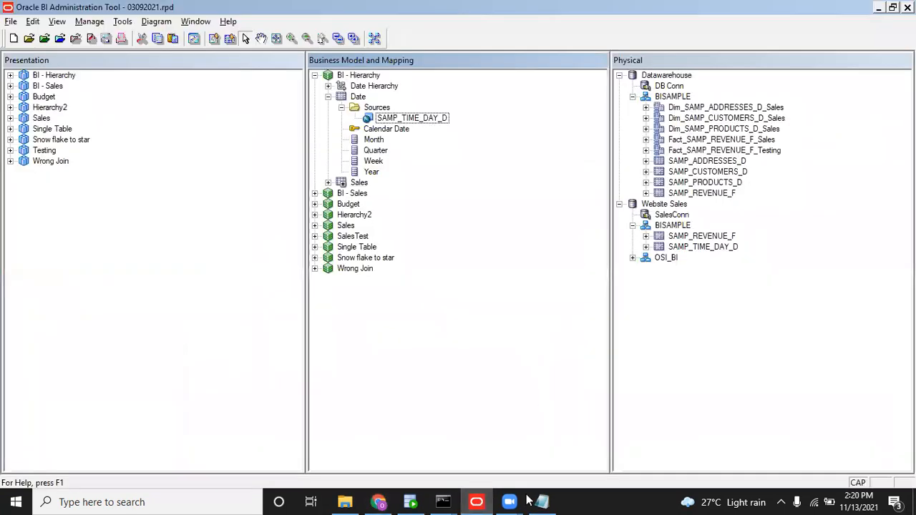
{"action": "mouse_move", "coordinate": [442, 501]}
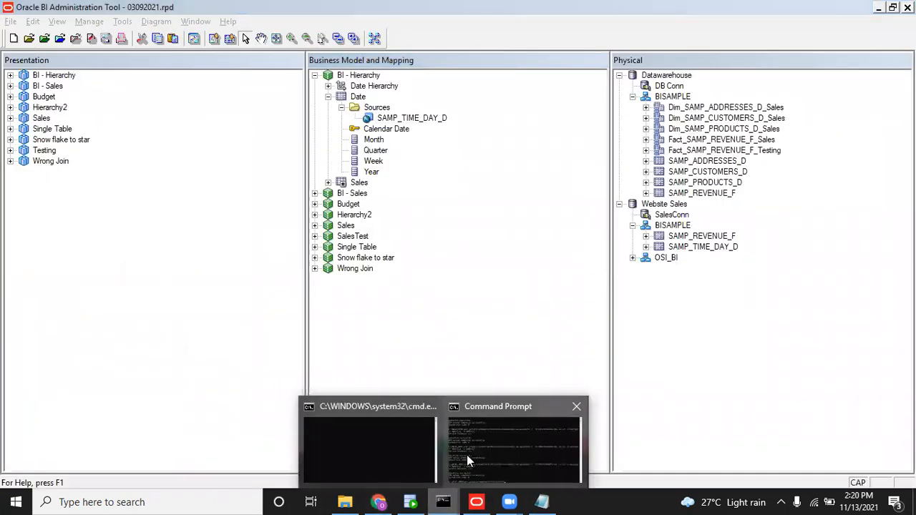
{"action": "left_click", "coordinate": [466, 454]}
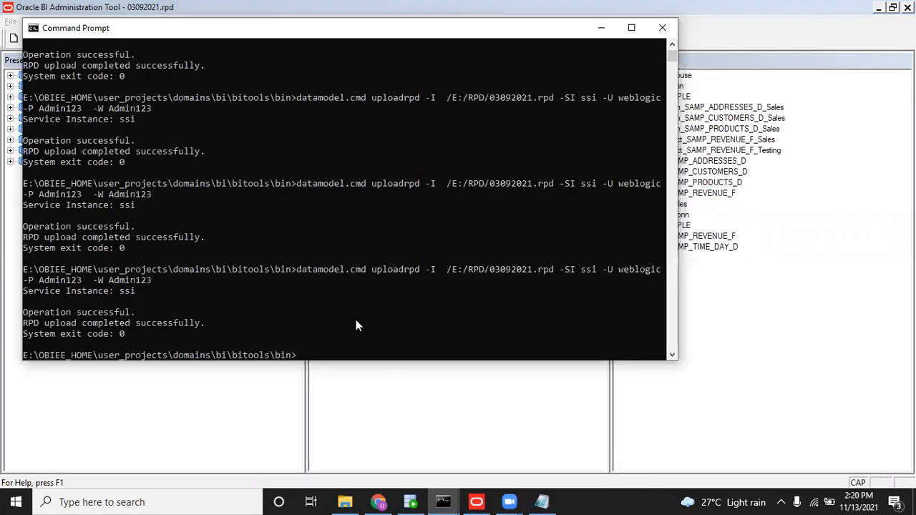
{"action": "key", "text": "alt+Tab"}
{"action": "left_click", "coordinate": [377, 502]}
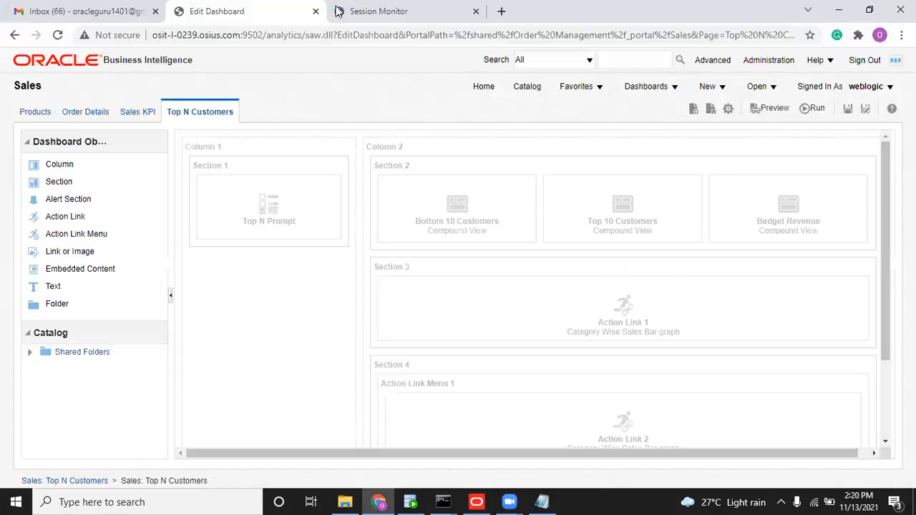
{"action": "left_click", "coordinate": [365, 10]}
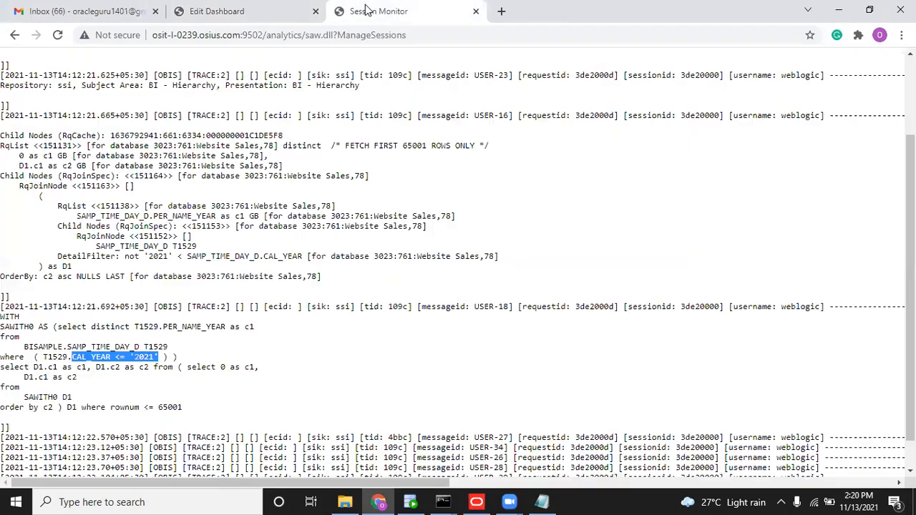
Return to Manage Sessions and start a new analysis on the BI - Sales subject area.
{"action": "left_click", "coordinate": [14, 35]}
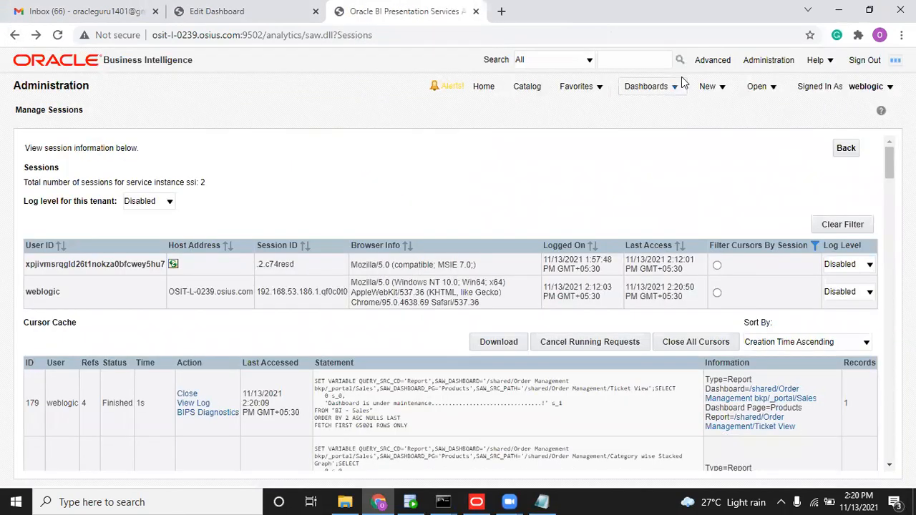
{"action": "left_click", "coordinate": [699, 86]}
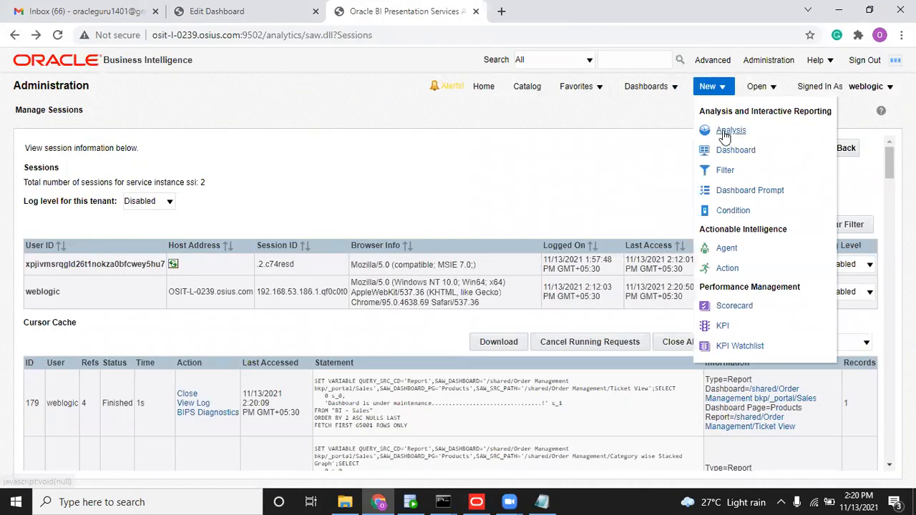
{"action": "left_click", "coordinate": [722, 130]}
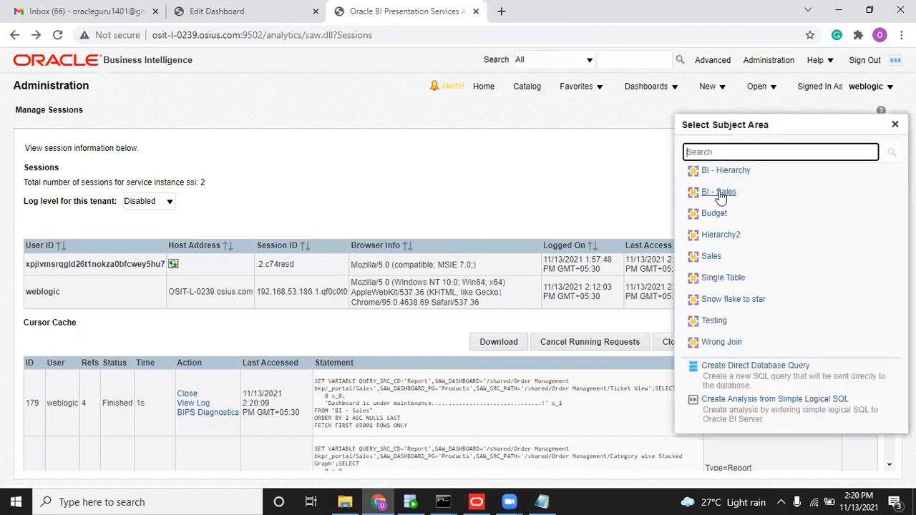
{"action": "left_click", "coordinate": [719, 192]}
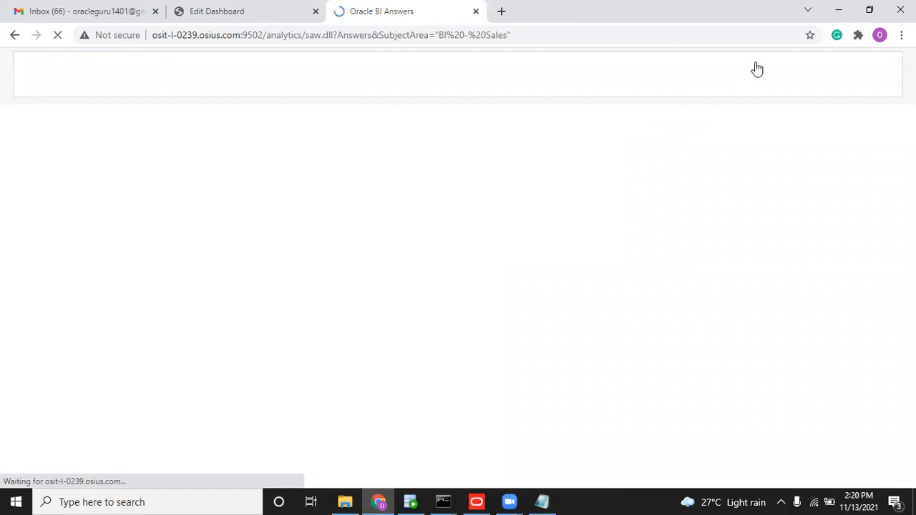
Reload Files and Metadata from Administration, then start a fresh BI - Sales analysis.
{"action": "left_click", "coordinate": [764, 62]}
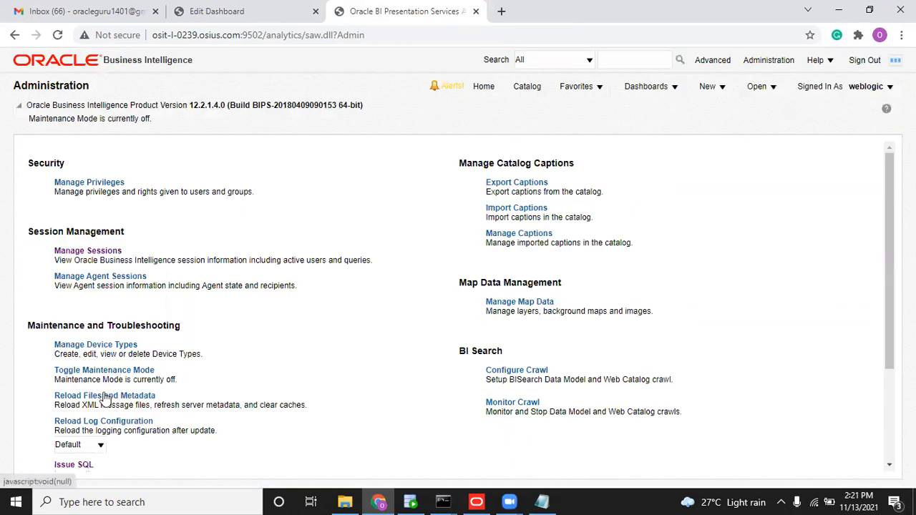
{"action": "left_click", "coordinate": [106, 396]}
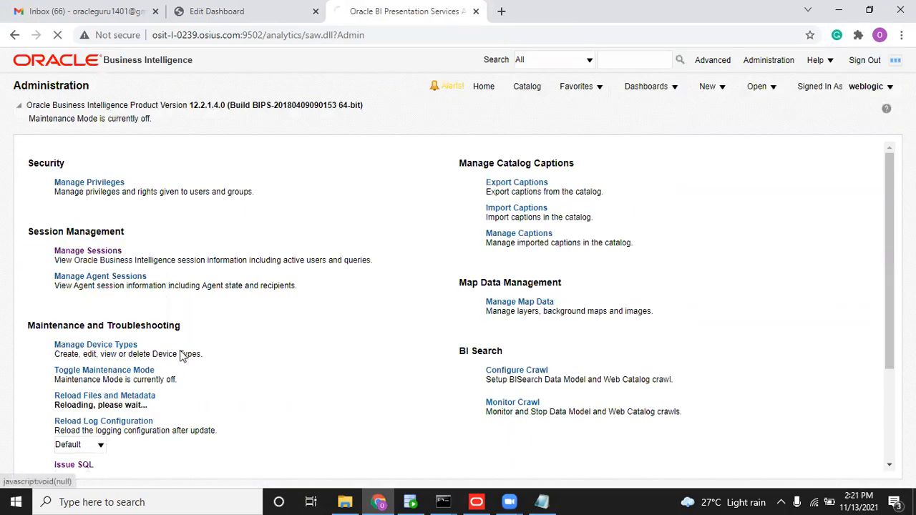
{"action": "left_click", "coordinate": [707, 90]}
{"action": "left_click", "coordinate": [727, 130]}
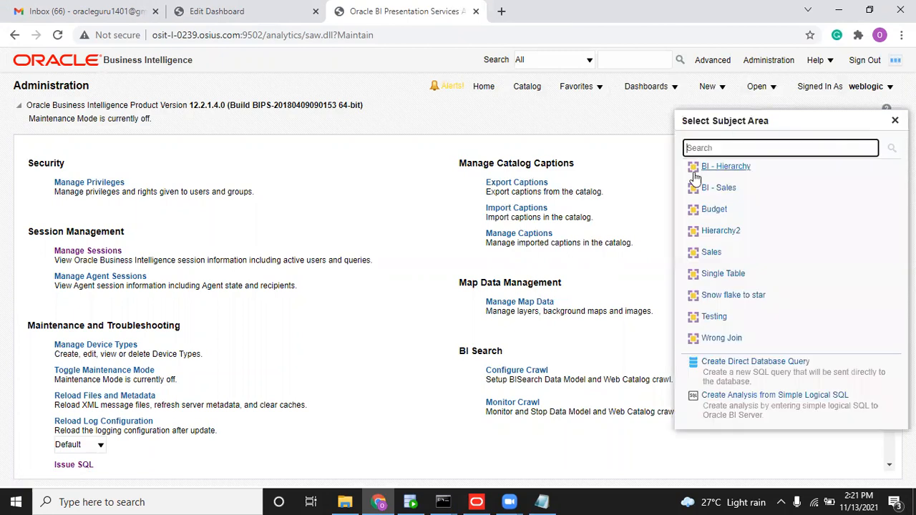
{"action": "left_click", "coordinate": [711, 188]}
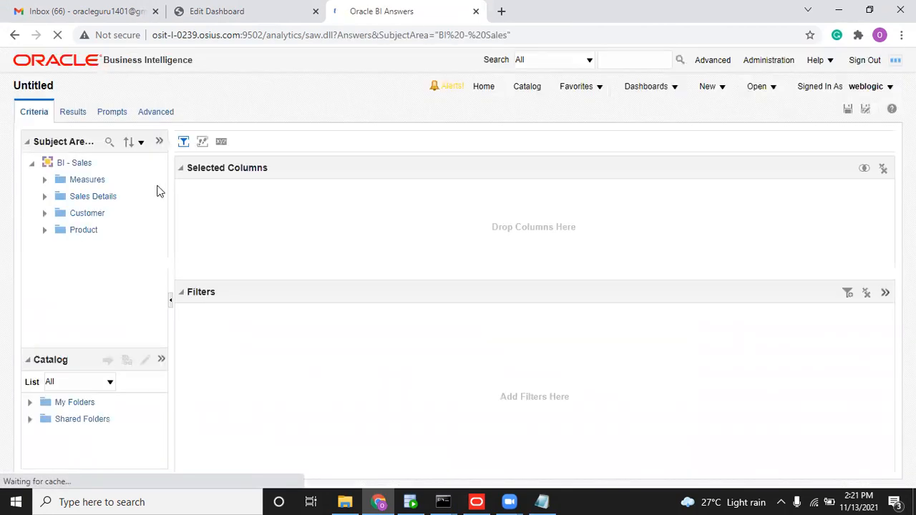
Add the customer Name, Bill Number, Order Status and Order Type columns to the analysis.
{"action": "left_click", "coordinate": [44, 213]}
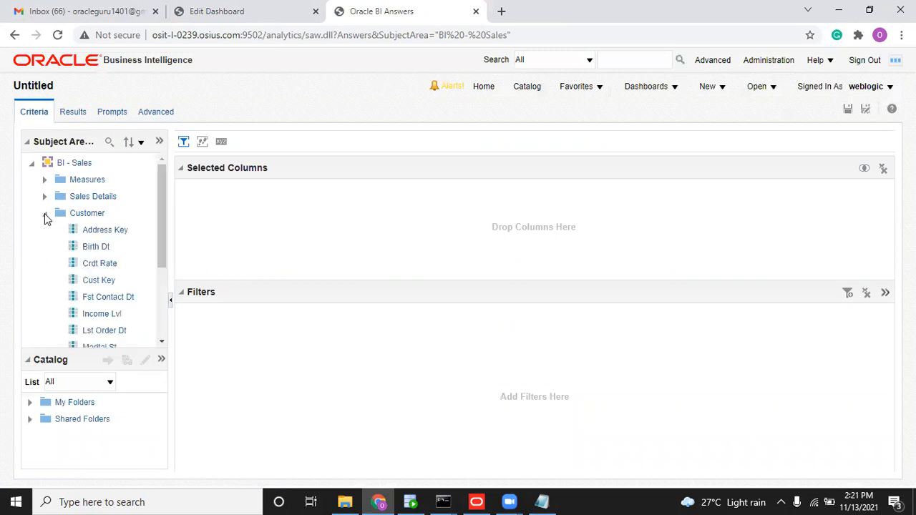
{"action": "left_click_drag", "start_coordinate": [158, 246], "coordinate": [159, 268]}
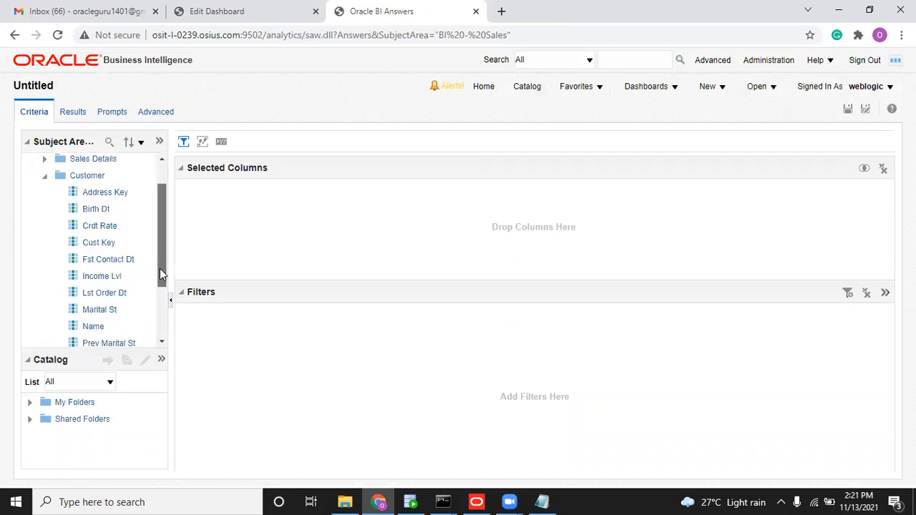
{"action": "double_click", "coordinate": [95, 325]}
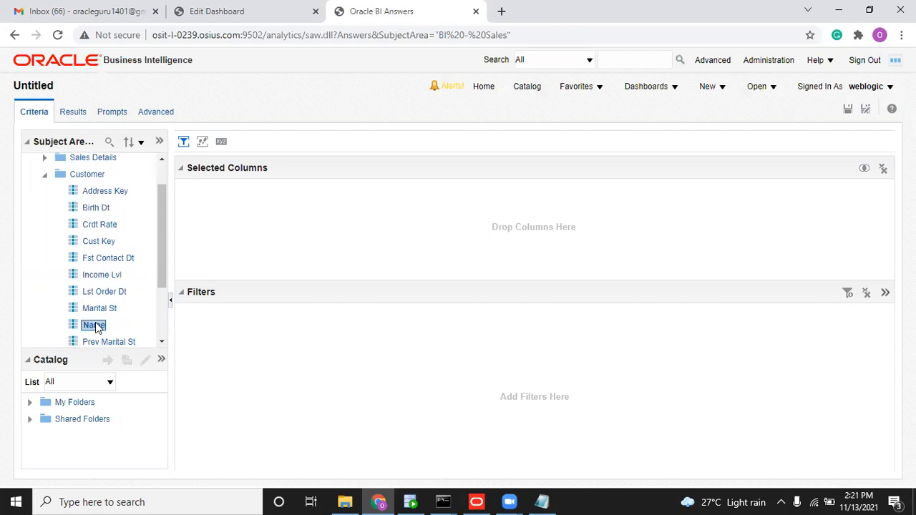
{"action": "scroll", "coordinate": [161, 248], "scroll_direction": "up", "scroll_amount": 2}
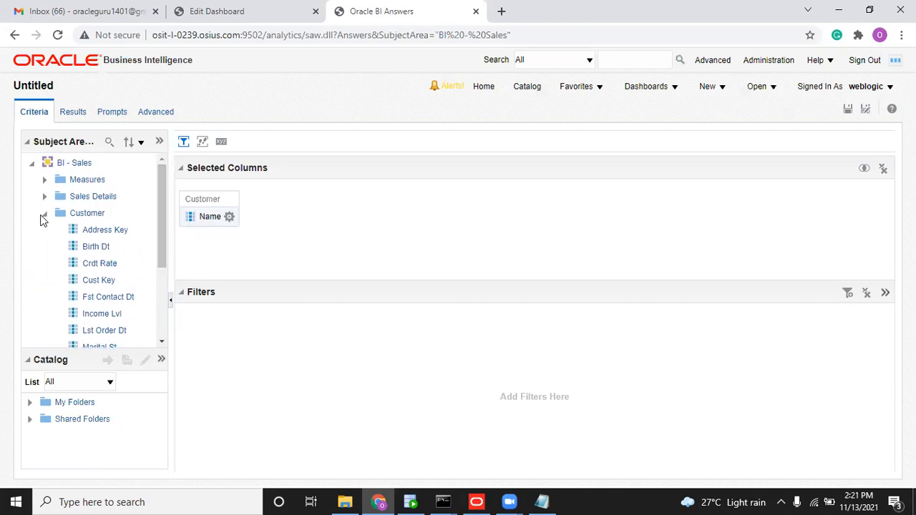
{"action": "left_click", "coordinate": [42, 216]}
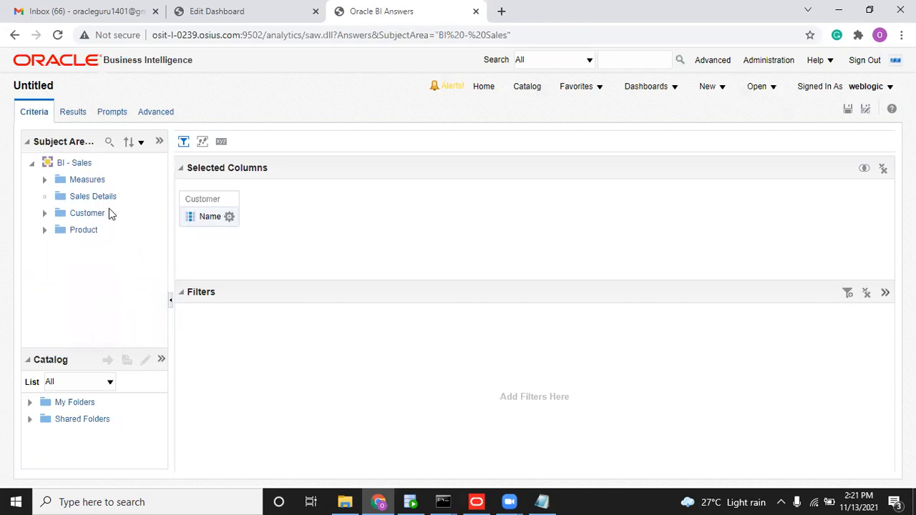
{"action": "scroll", "coordinate": [158, 221], "scroll_direction": "down", "scroll_amount": 3}
{"action": "scroll", "coordinate": [156, 247], "scroll_direction": "down", "scroll_amount": 2}
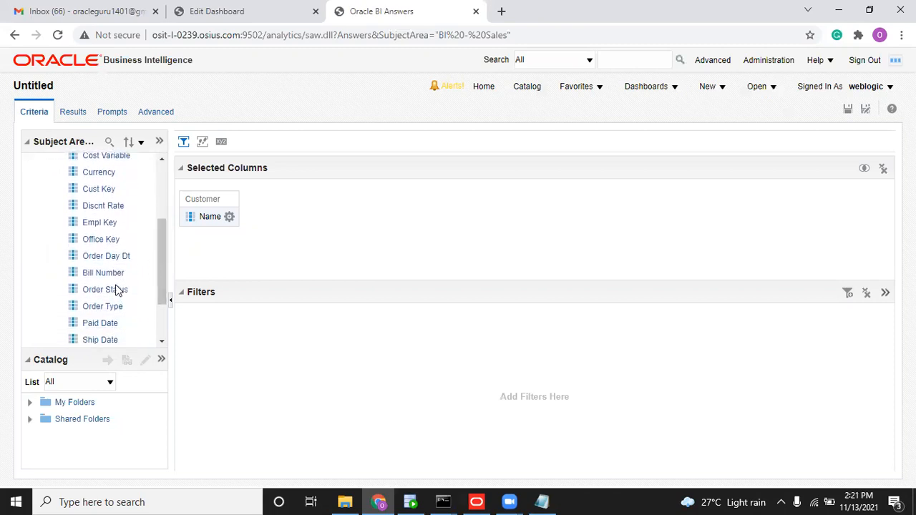
{"action": "double_click", "coordinate": [112, 277]}
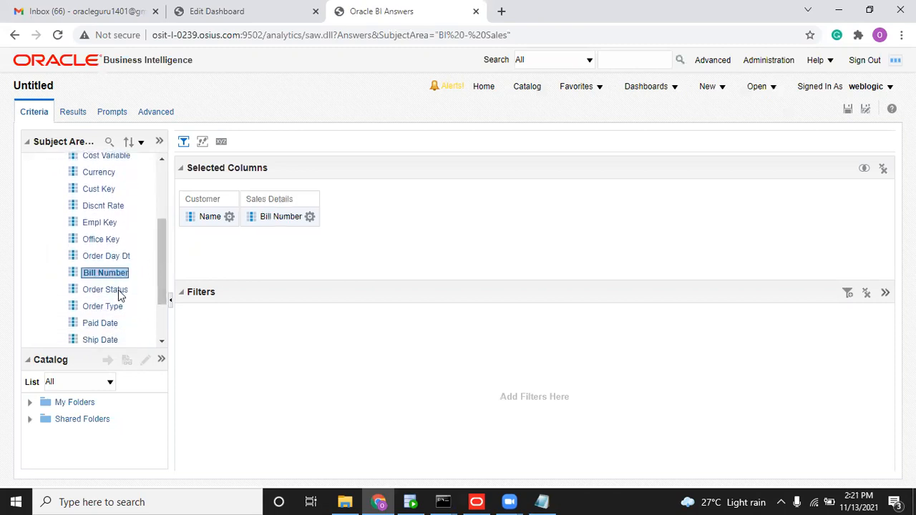
{"action": "double_click", "coordinate": [120, 290]}
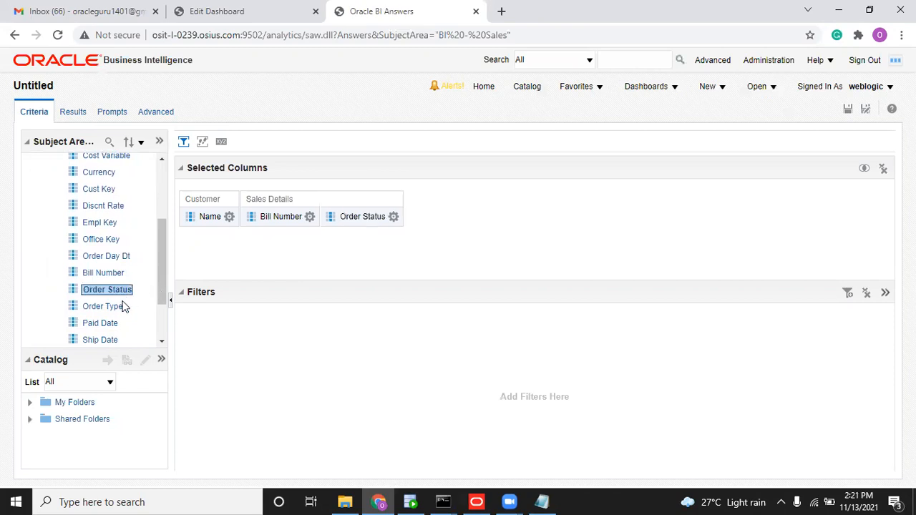
{"action": "double_click", "coordinate": [110, 307]}
Add the Discount Value and Revenue measures, removing an accidentally added # of Orders.
{"action": "scroll", "coordinate": [157, 314], "scroll_direction": "down", "scroll_amount": 2}
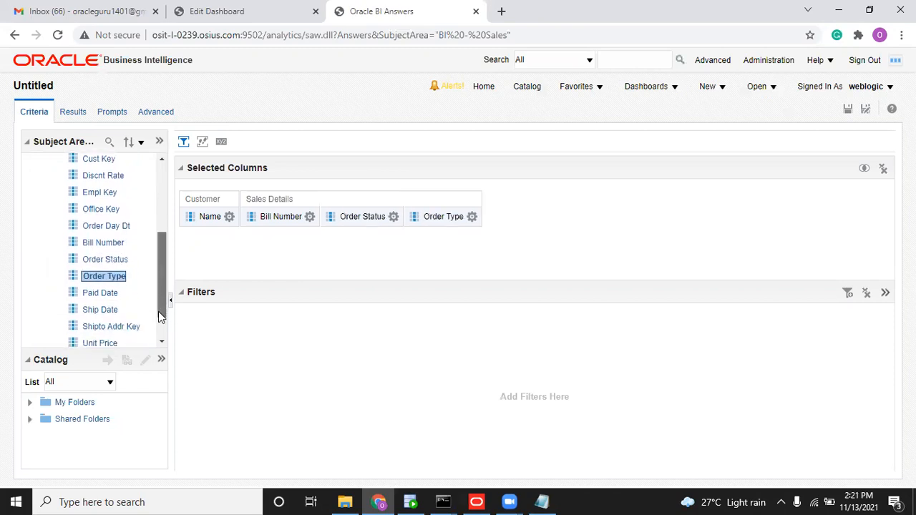
{"action": "scroll", "coordinate": [158, 303], "scroll_direction": "down", "scroll_amount": 2}
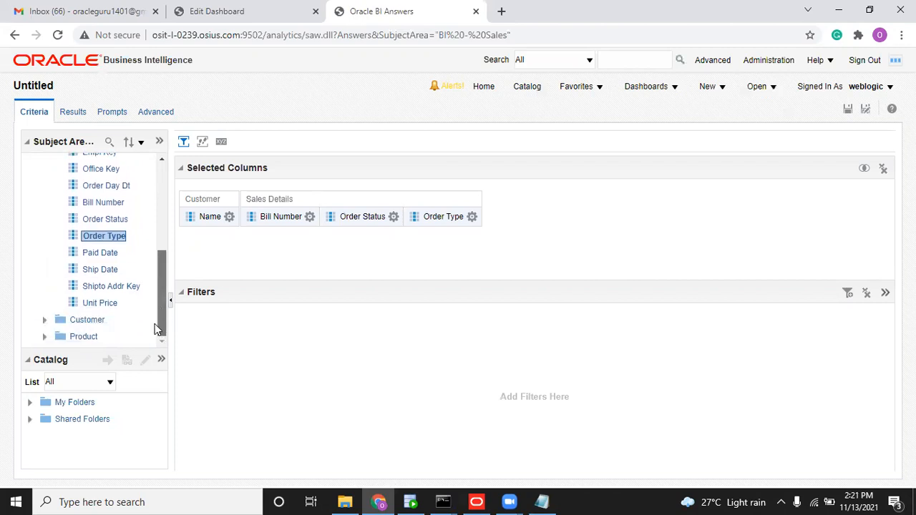
{"action": "left_click_drag", "start_coordinate": [163, 282], "coordinate": [154, 179]}
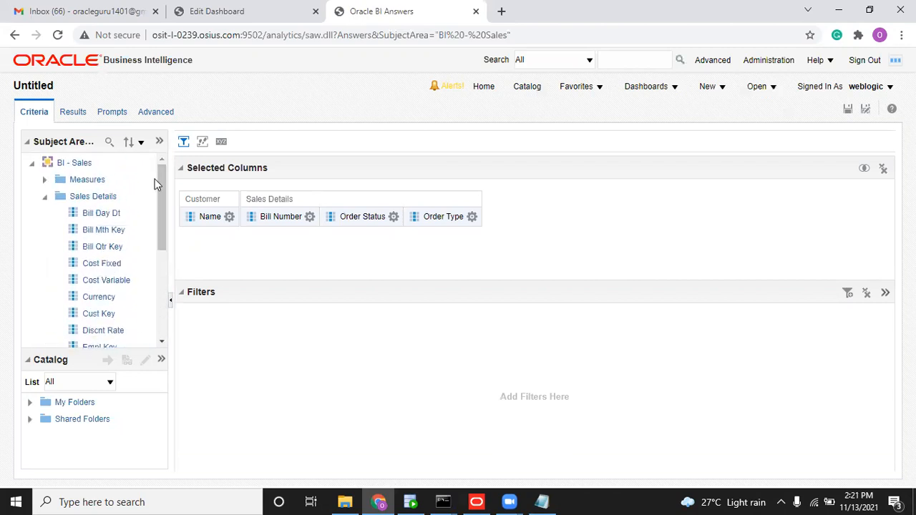
{"action": "left_click", "coordinate": [44, 179]}
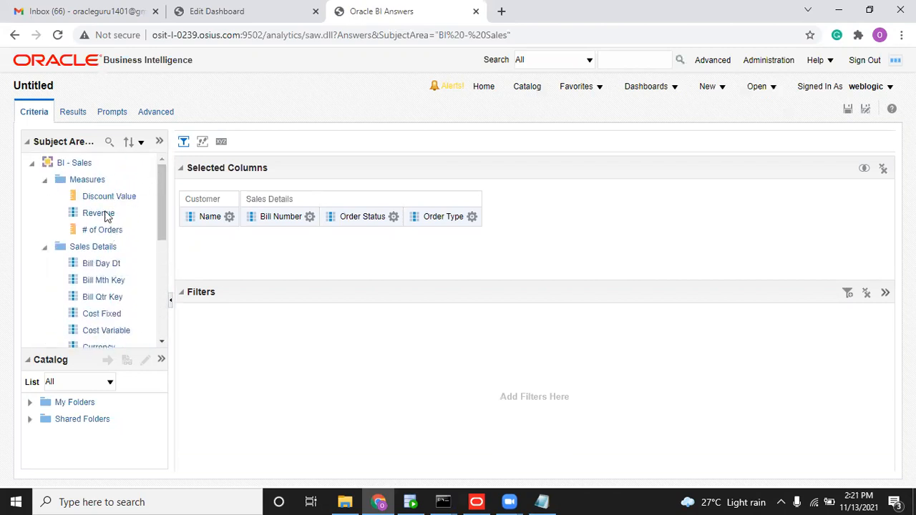
{"action": "double_click", "coordinate": [109, 231]}
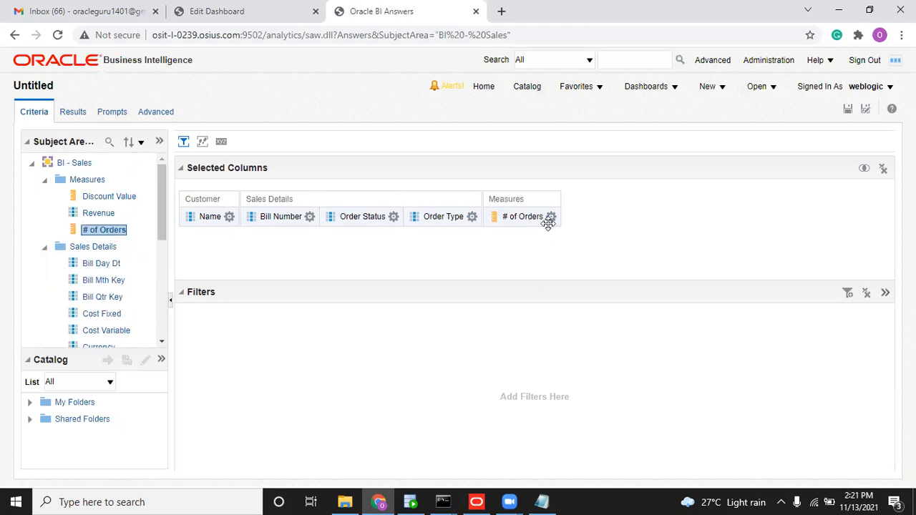
{"action": "left_click", "coordinate": [550, 218]}
{"action": "left_click", "coordinate": [562, 312]}
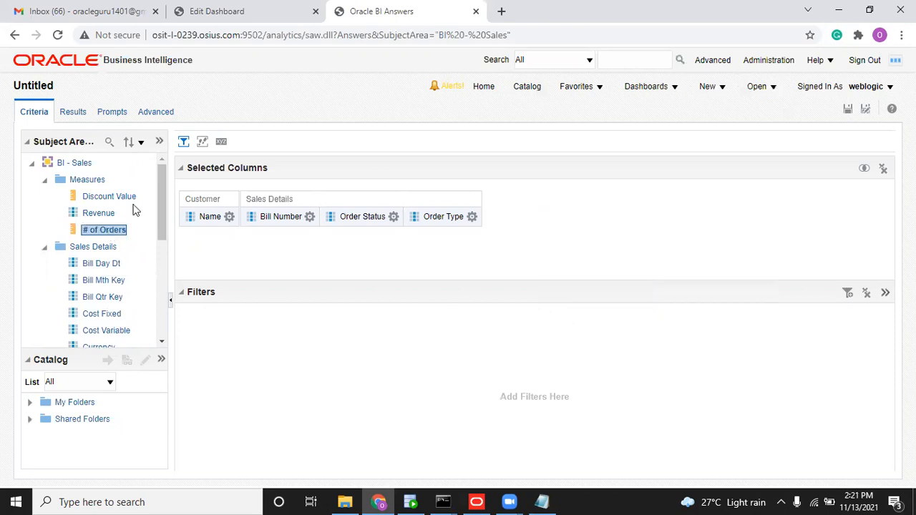
{"action": "double_click", "coordinate": [113, 196]}
{"action": "left_click", "coordinate": [104, 216]}
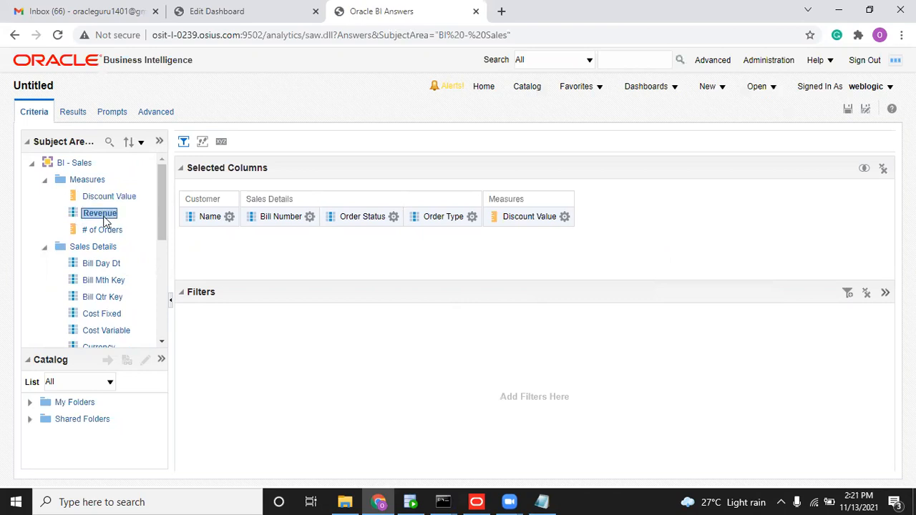
{"action": "double_click", "coordinate": [104, 216]}
Change Revenue's formula to SUM("Measures"."Revenue") and turn on custom headings.
{"action": "left_click", "coordinate": [634, 216]}
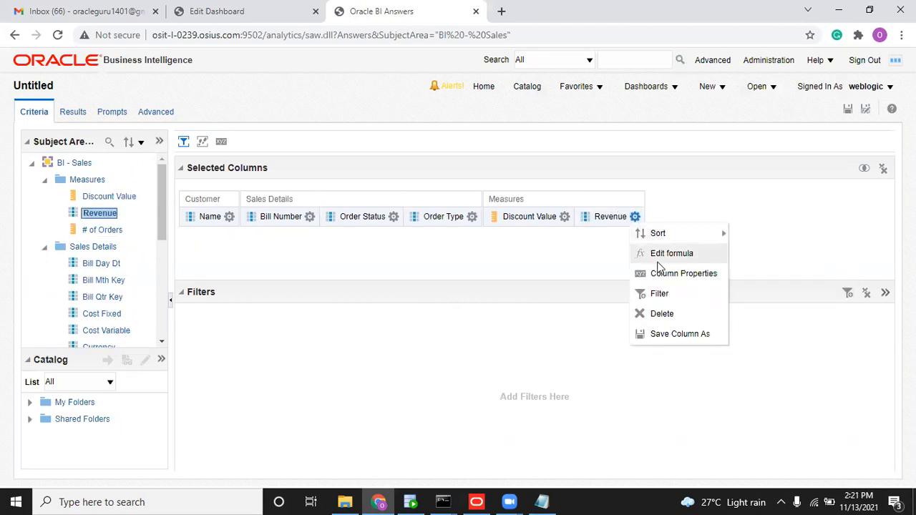
{"action": "left_click", "coordinate": [658, 256]}
{"action": "key", "text": "Home"}
{"action": "type", "text": "SU"}
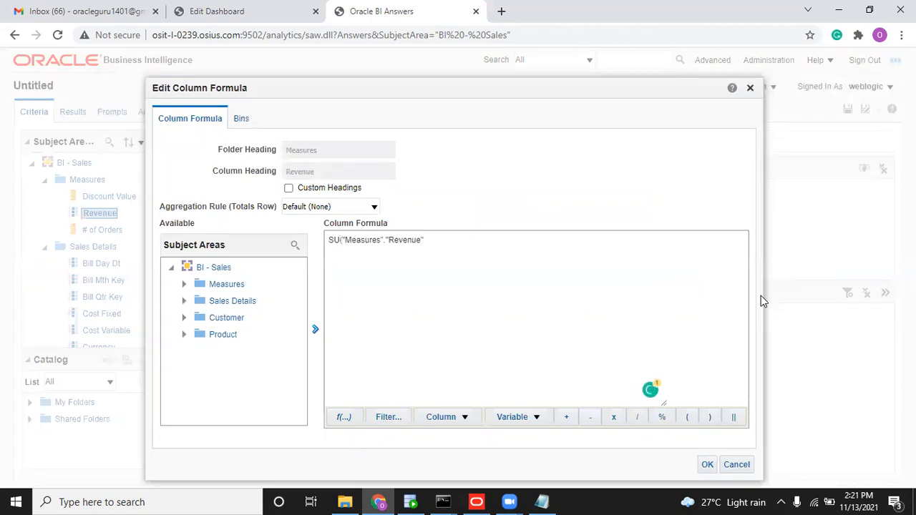
{"action": "type", "text": "M("}
{"action": "key", "text": "End"}
{"action": "type", "text": ")"}
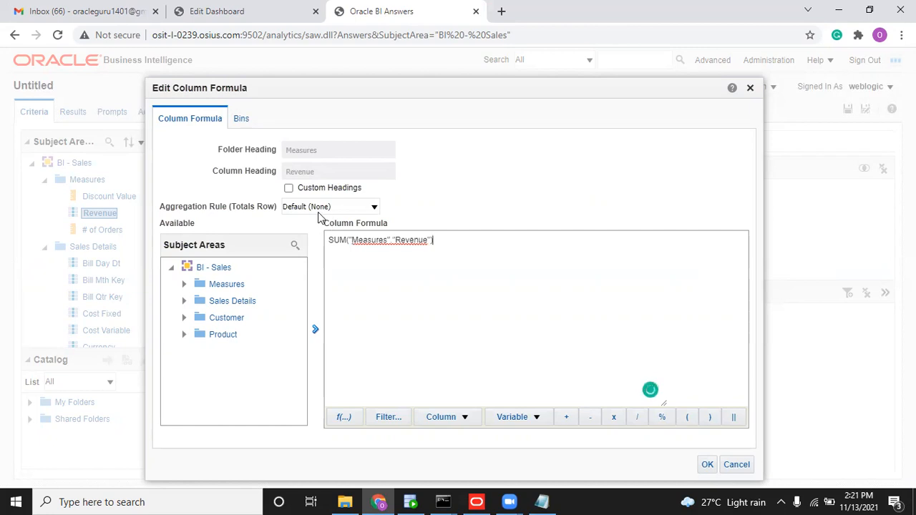
{"action": "left_click", "coordinate": [293, 186]}
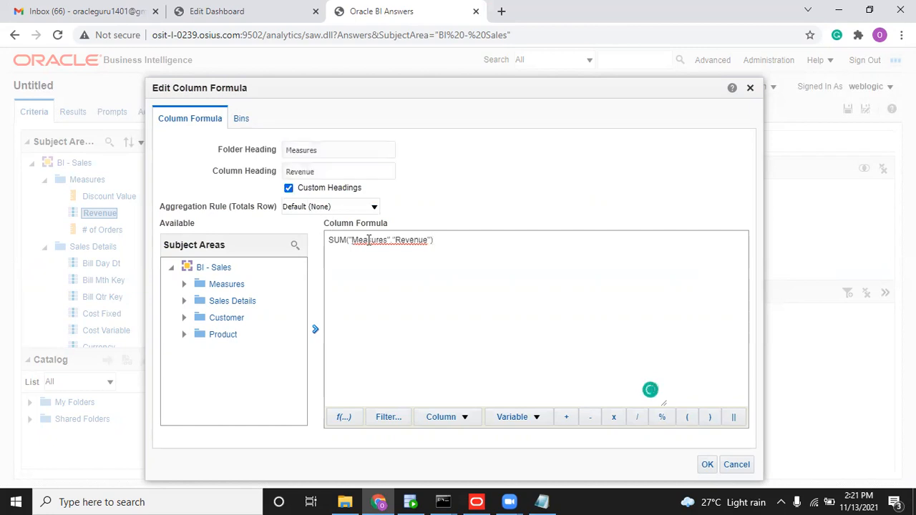
{"action": "left_click", "coordinate": [706, 466]}
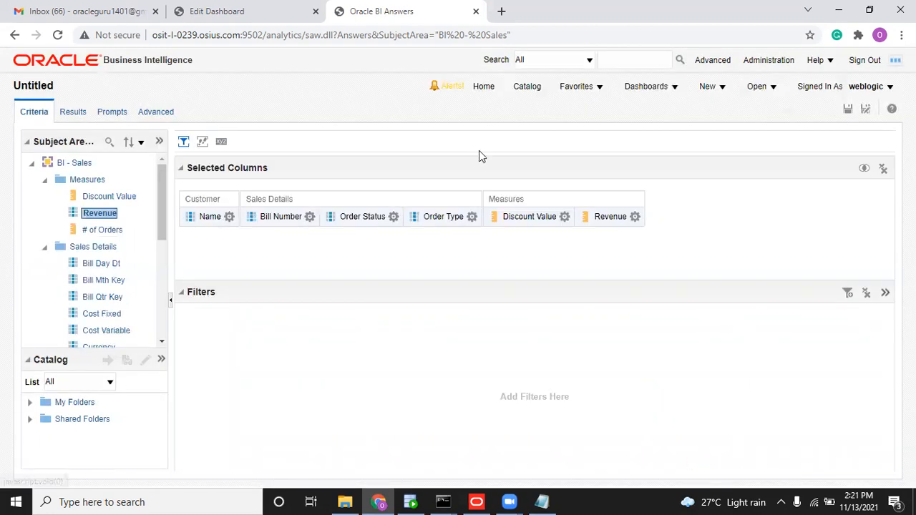
Check the results table of bills with discount and revenue per customer, then return to Criteria.
{"action": "left_click", "coordinate": [71, 114]}
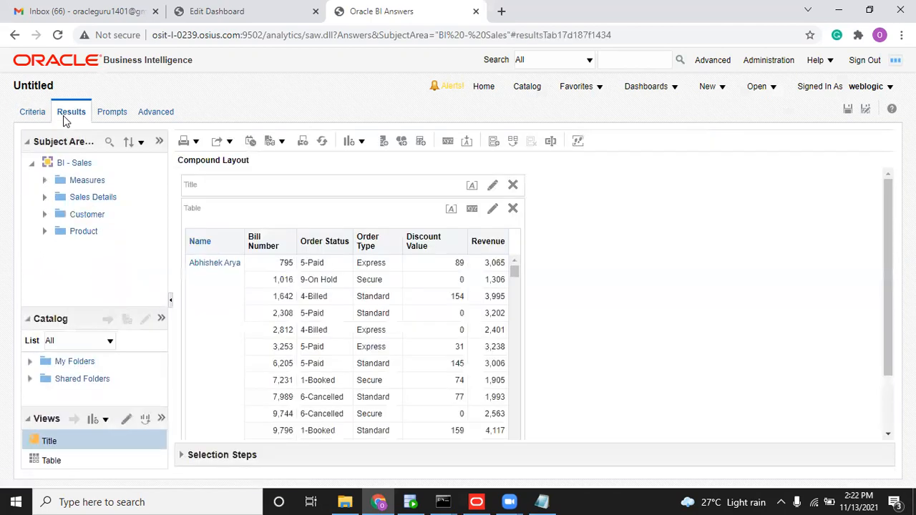
{"action": "left_click", "coordinate": [39, 114]}
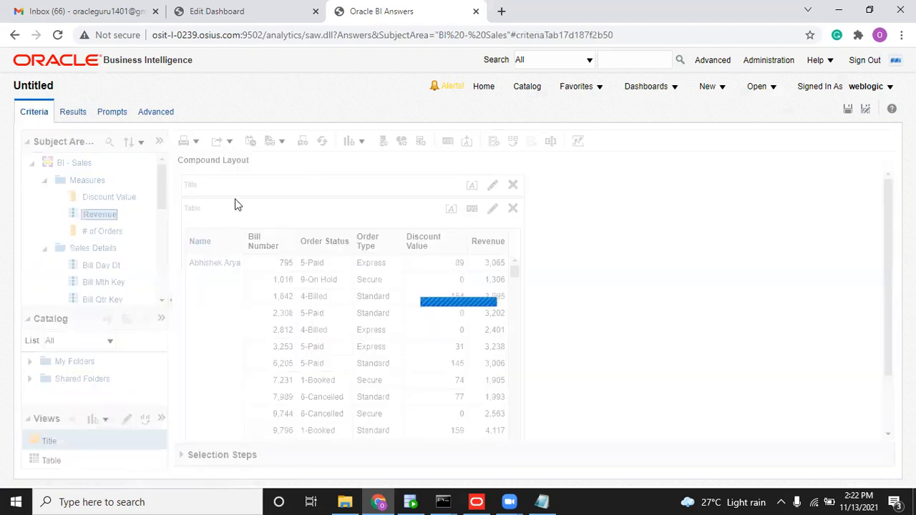
{"action": "left_click", "coordinate": [309, 217]}
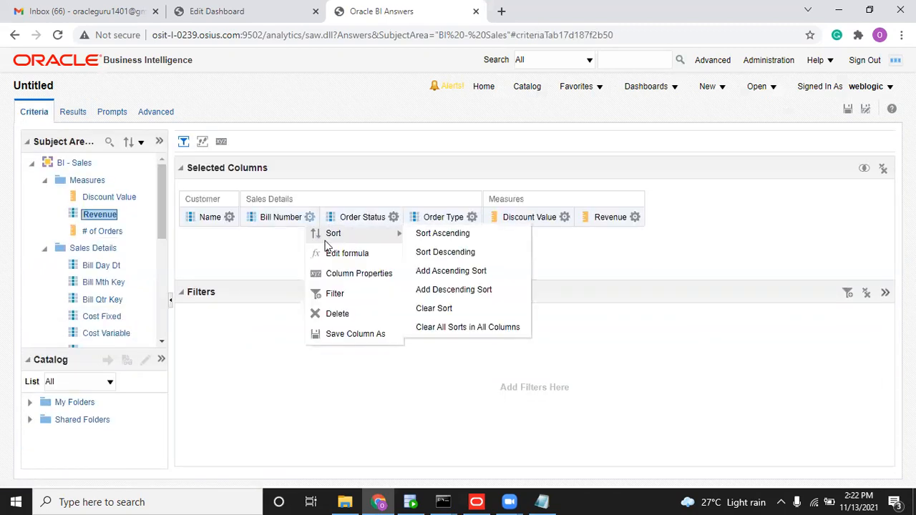
Add a filter on Sales Details > Currency whose value comes from a repository variable.
{"action": "left_click", "coordinate": [846, 293]}
{"action": "left_click", "coordinate": [768, 411]}
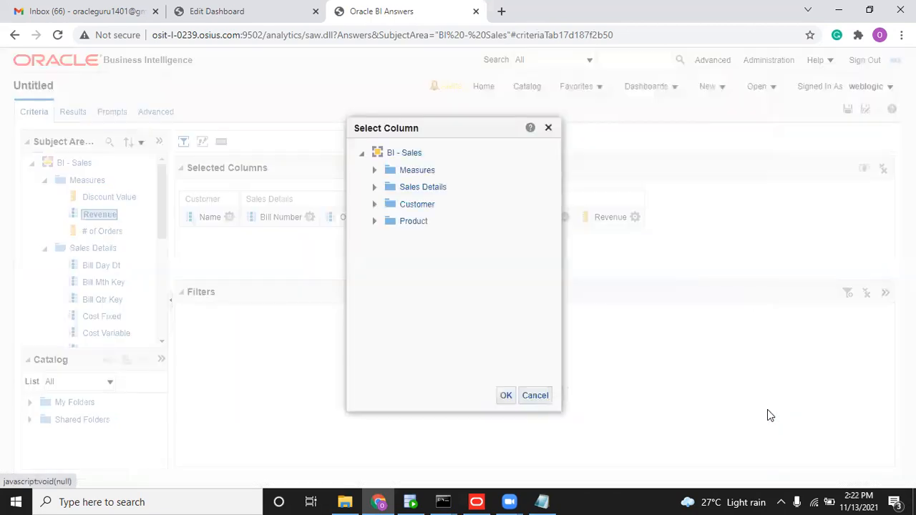
{"action": "left_click", "coordinate": [373, 187]}
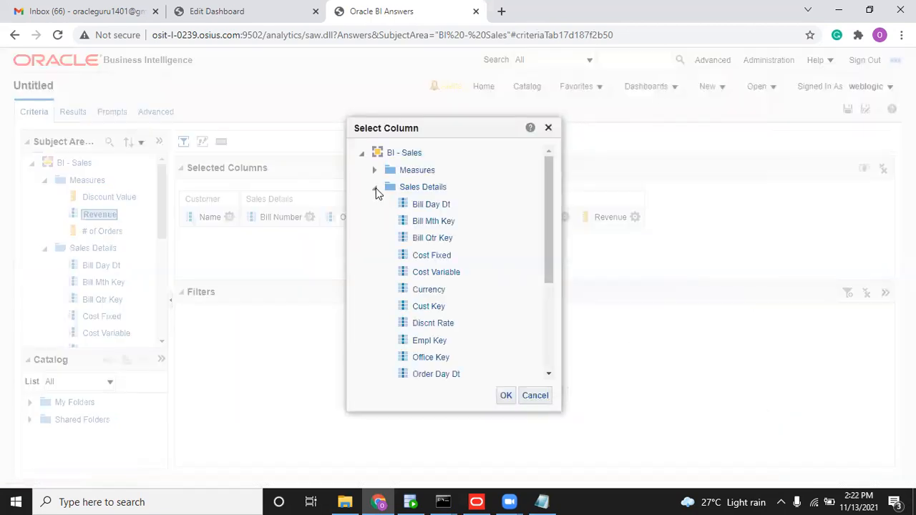
{"action": "left_click", "coordinate": [436, 286]}
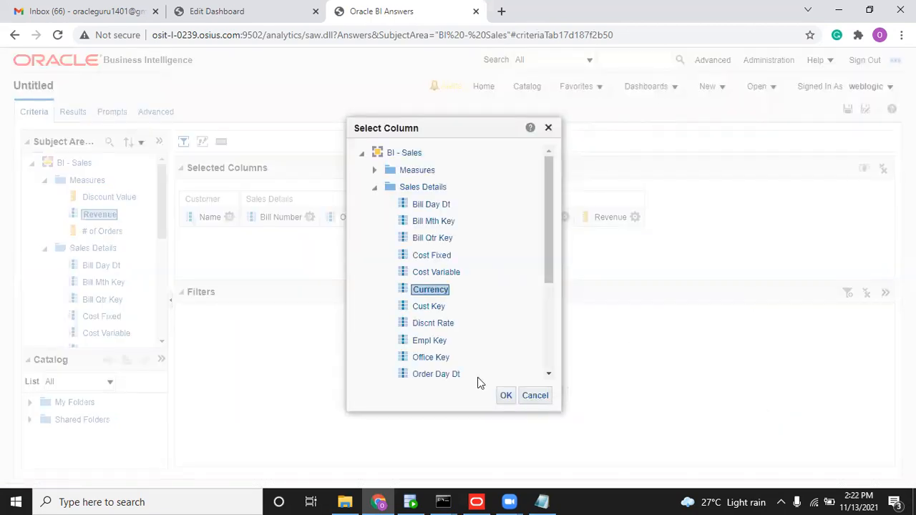
{"action": "left_click", "coordinate": [506, 395]}
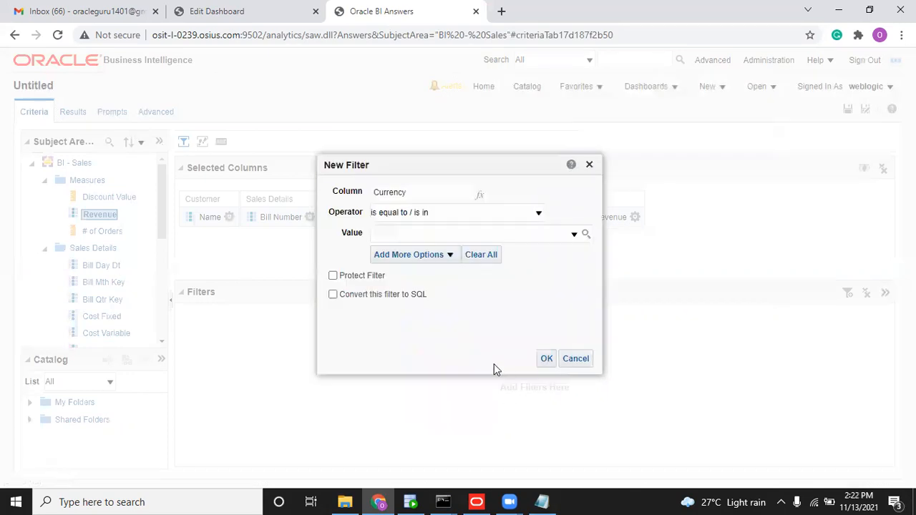
{"action": "left_click", "coordinate": [438, 254]}
{"action": "left_click", "coordinate": [422, 309]}
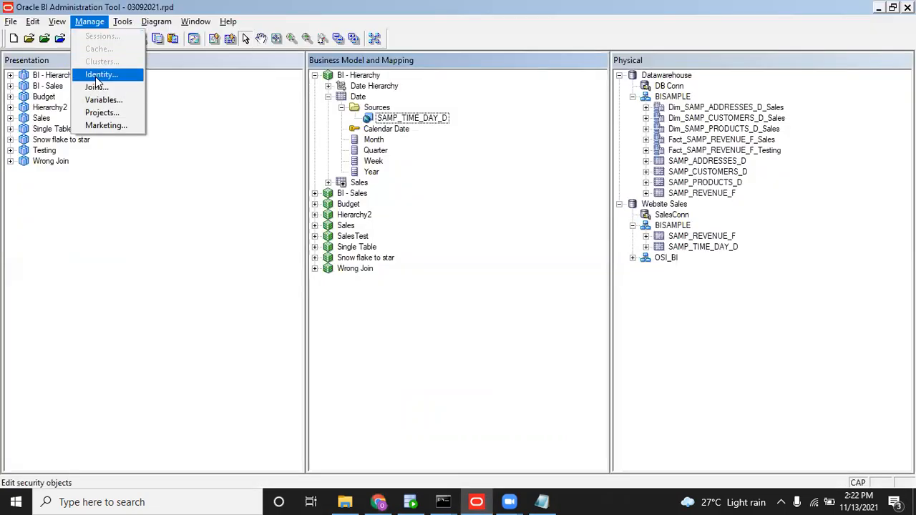
Look up the static CURRENCY repository variable's properties, showing its default value 'USD'.
{"action": "left_click", "coordinate": [93, 76]}
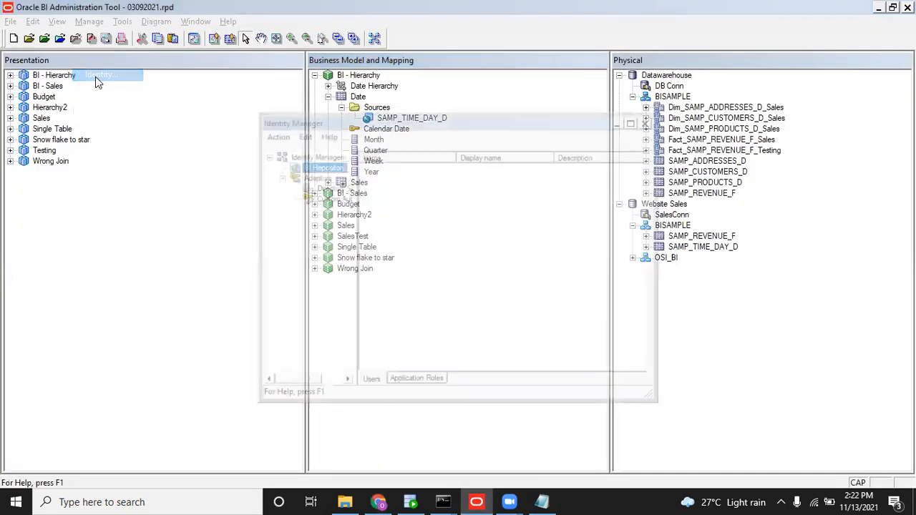
{"action": "left_click", "coordinate": [650, 119]}
{"action": "left_click", "coordinate": [90, 21]}
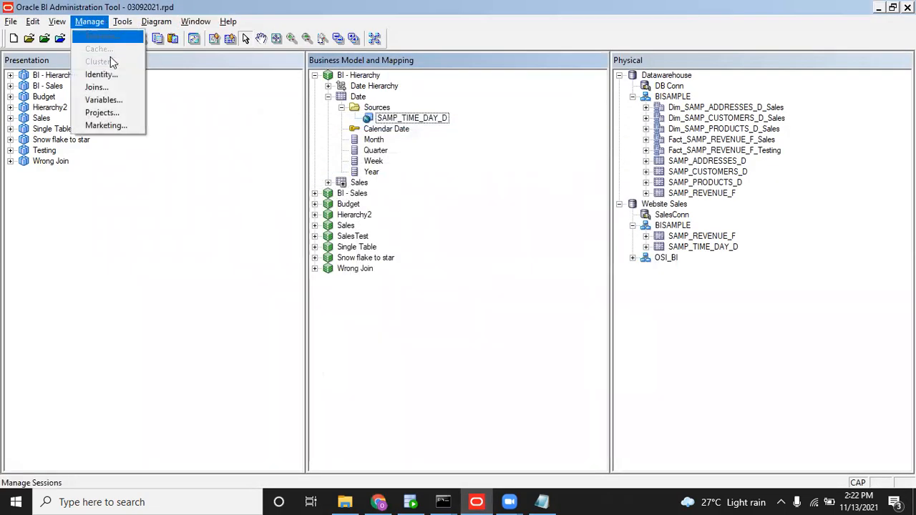
{"action": "left_click", "coordinate": [121, 98]}
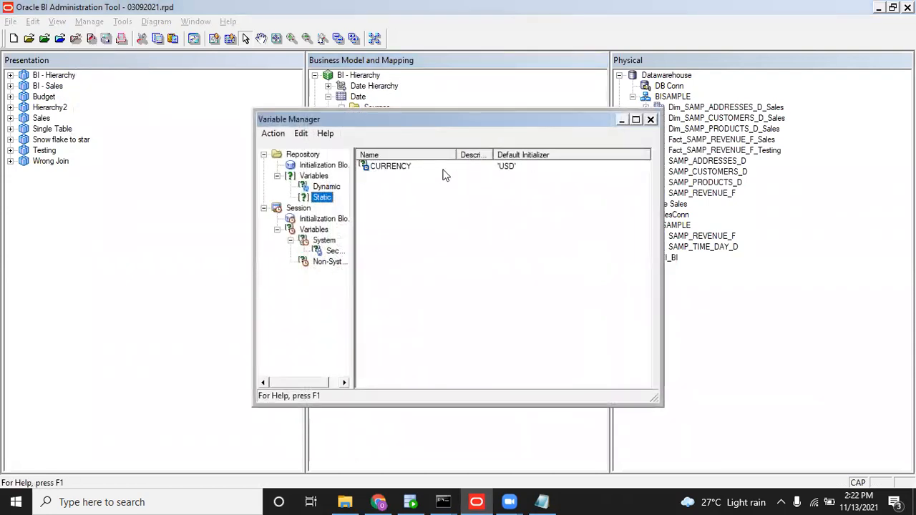
{"action": "double_click", "coordinate": [442, 169]}
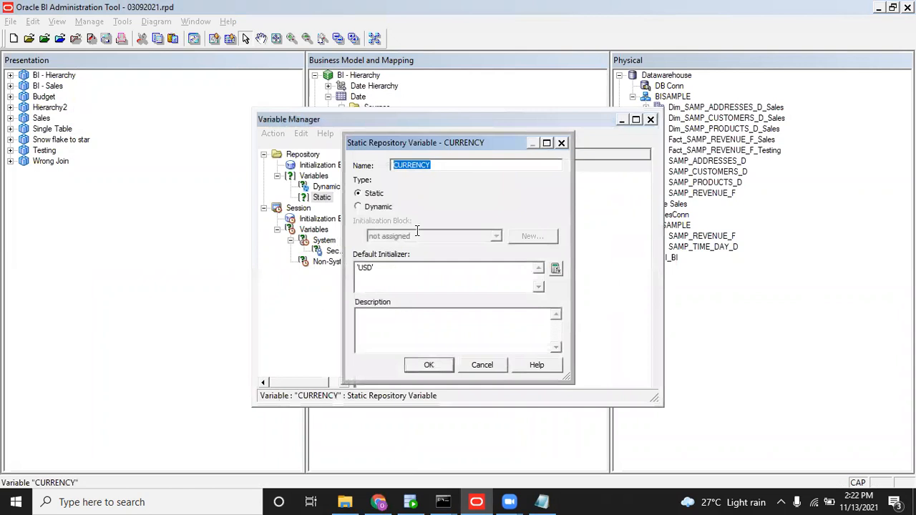
{"action": "key", "text": "alt+Tab"}
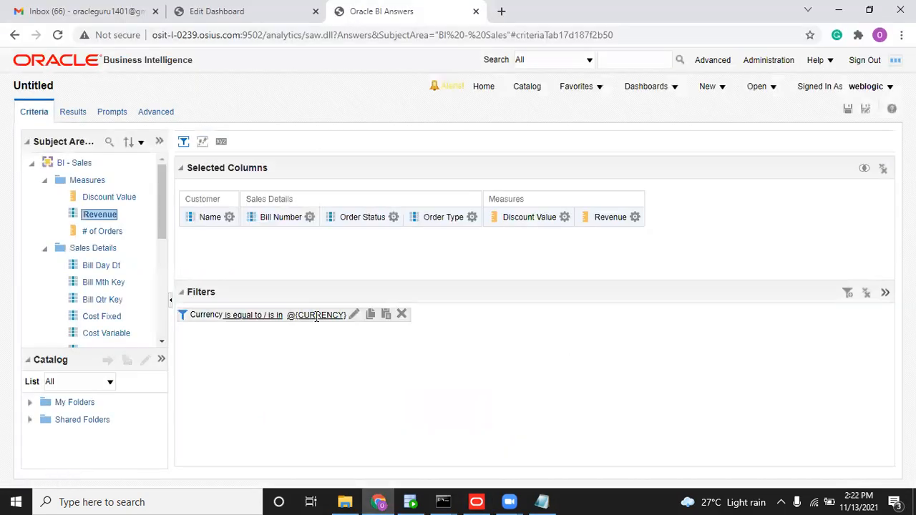
Add Currency after Order Type and preview the @{CURRENCY}-filtered results showing only USD rows.
{"action": "left_click", "coordinate": [66, 114]}
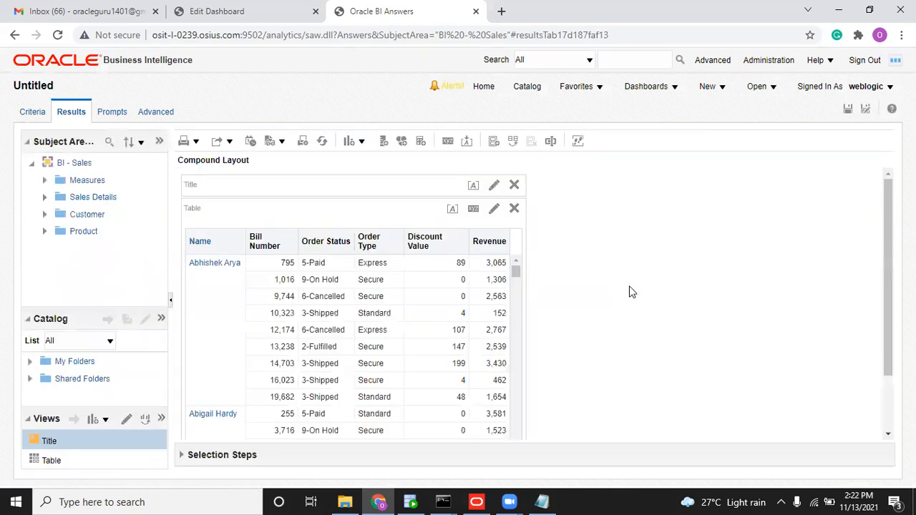
{"action": "left_click", "coordinate": [33, 113]}
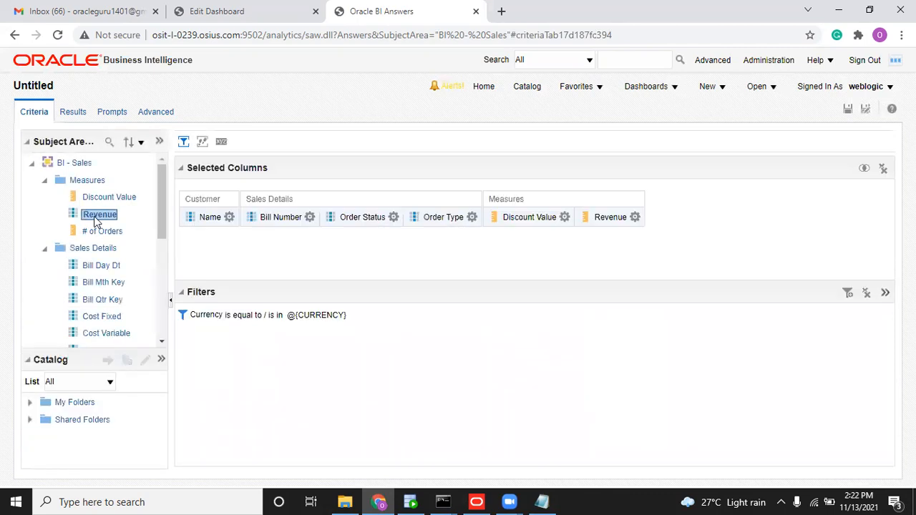
{"action": "left_click_drag", "start_coordinate": [163, 210], "coordinate": [161, 236]}
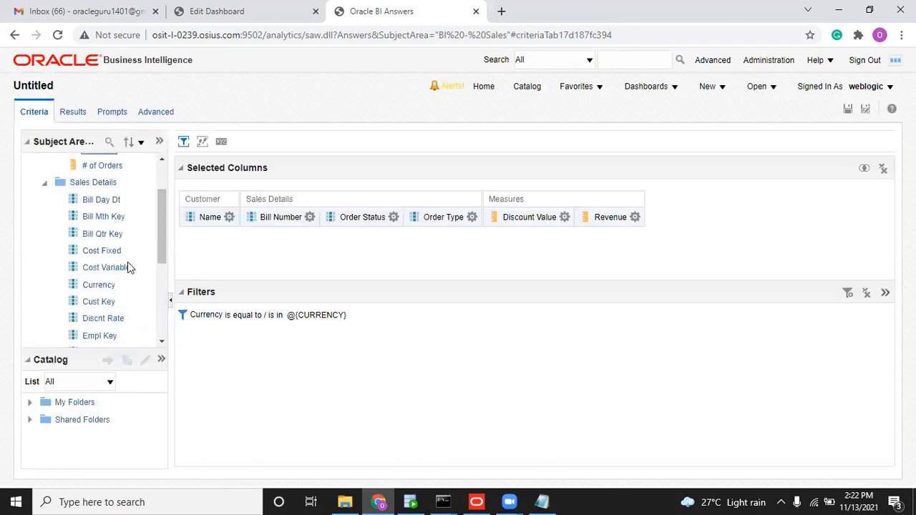
{"action": "double_click", "coordinate": [107, 285]}
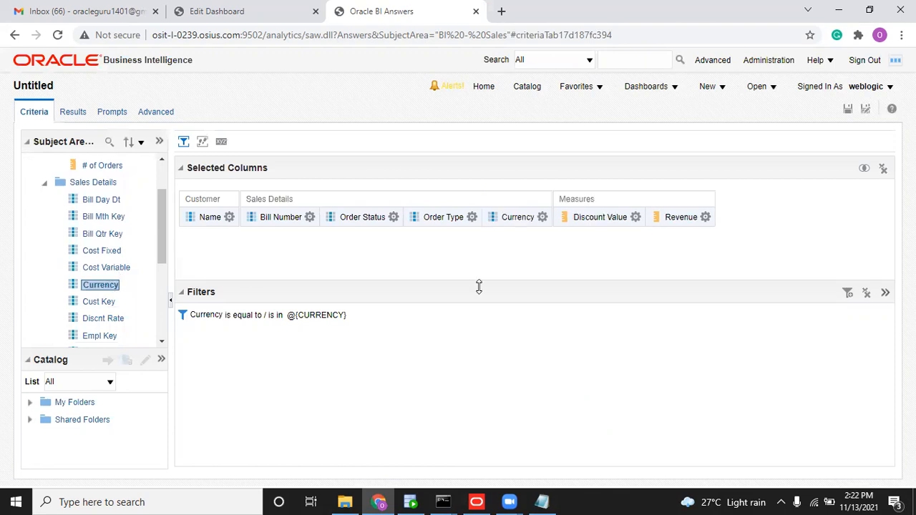
{"action": "left_click", "coordinate": [84, 113]}
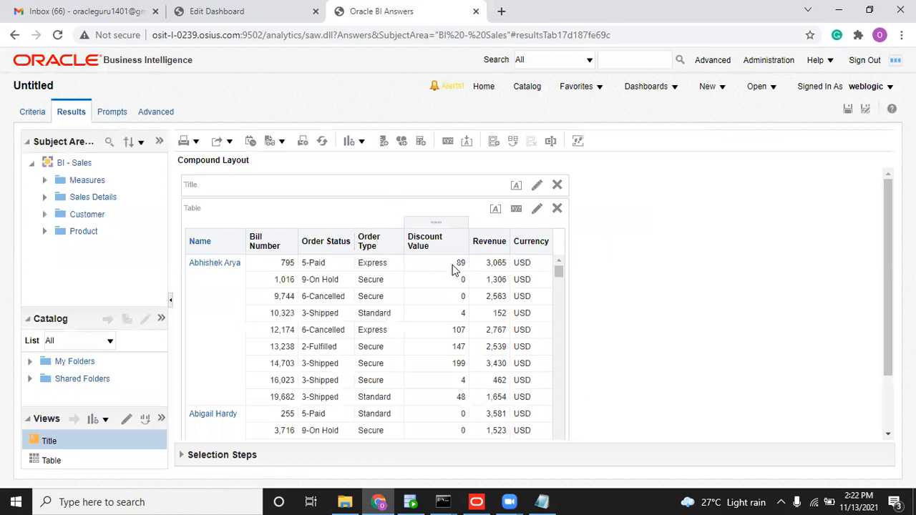
{"action": "left_click_drag", "start_coordinate": [558, 268], "coordinate": [560, 246]}
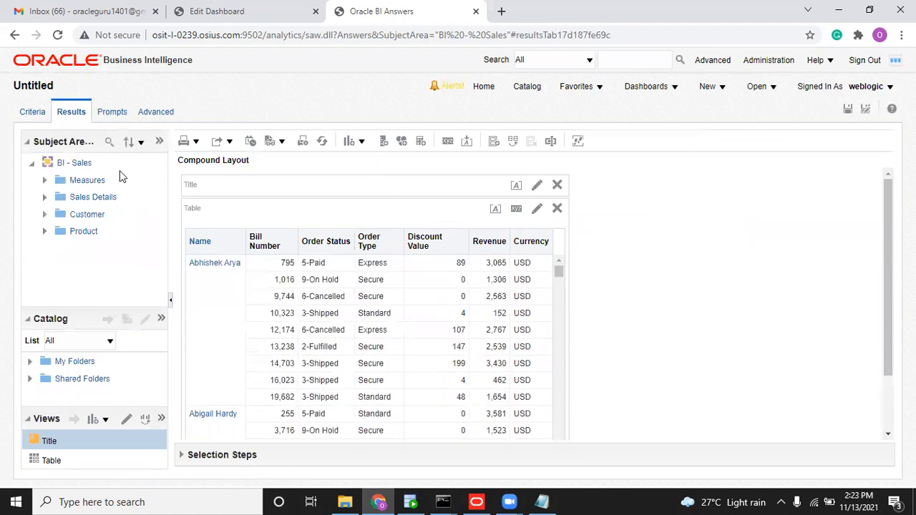
{"action": "left_click", "coordinate": [34, 115]}
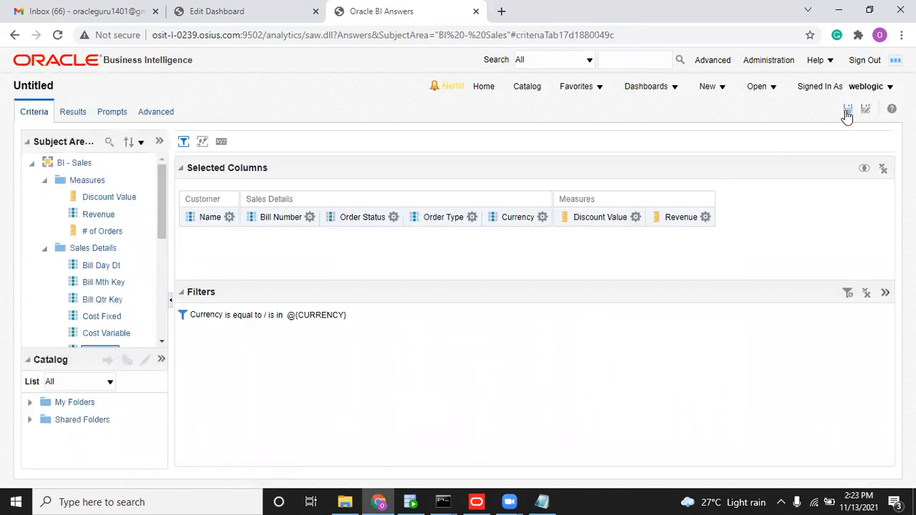
Save the analysis as 'Customer Sales' in /Shared Folders/Sales.
{"action": "left_click", "coordinate": [847, 111]}
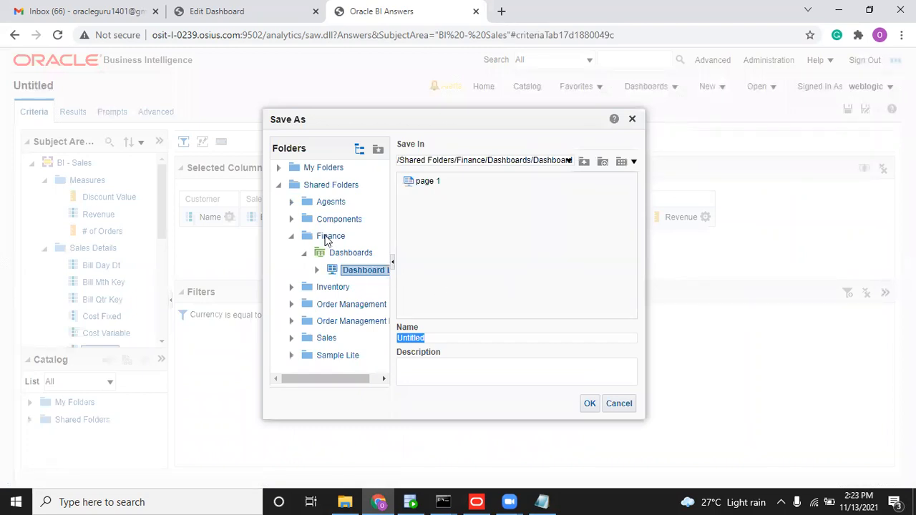
{"action": "left_click", "coordinate": [327, 339]}
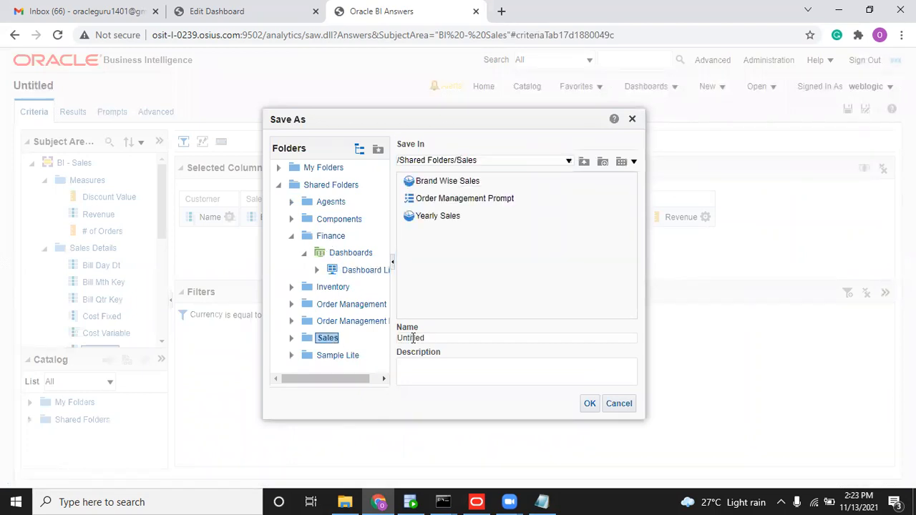
{"action": "left_click_drag", "start_coordinate": [428, 340], "coordinate": [375, 336]}
{"action": "type", "text": "Customer Sales"}
{"action": "left_click", "coordinate": [588, 404]}
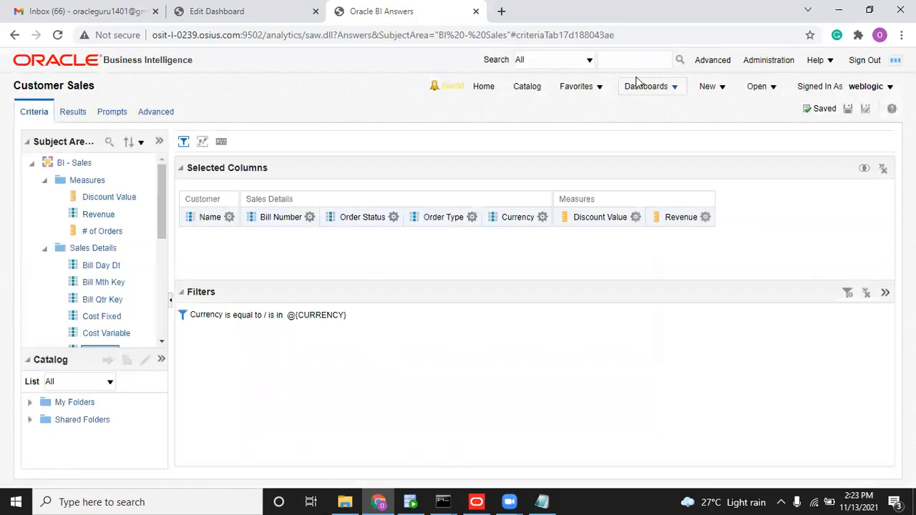
{"action": "left_click", "coordinate": [639, 86]}
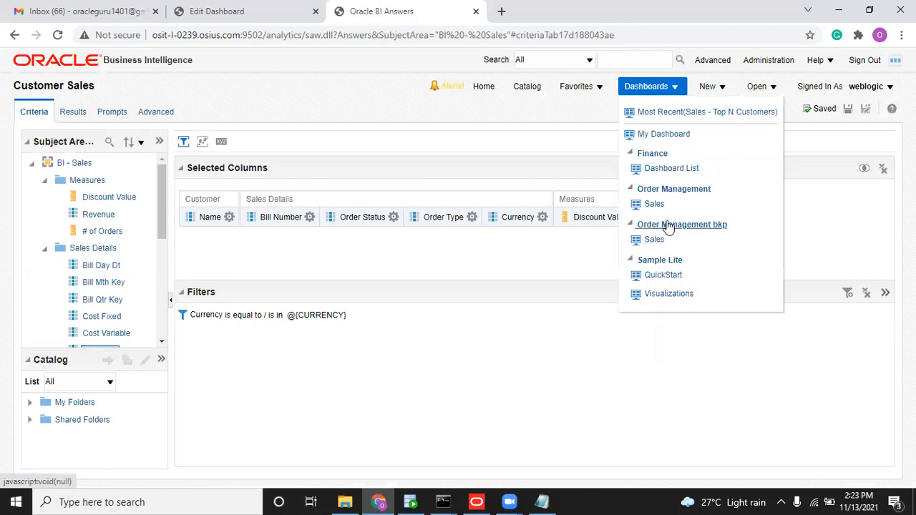
Put the Order Management Sales dashboard in edit mode and add a 'Customer Data' page.
{"action": "left_click", "coordinate": [654, 203]}
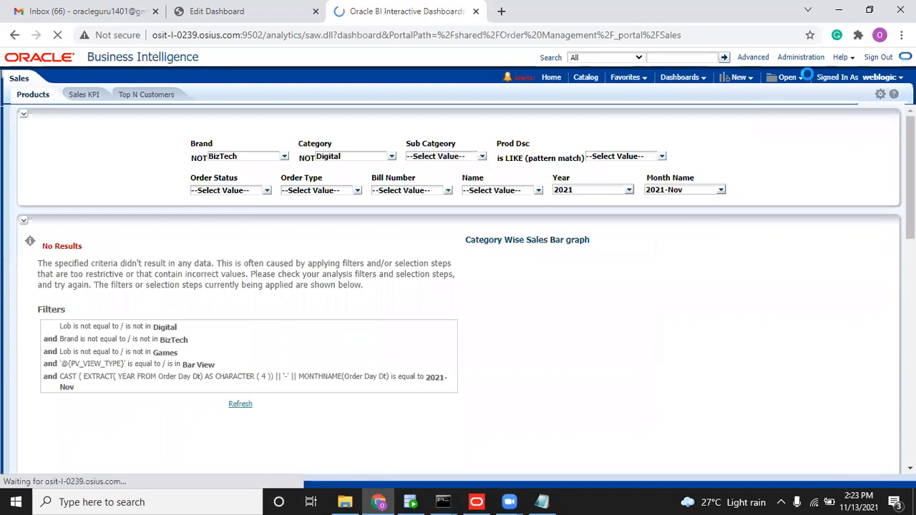
{"action": "left_click", "coordinate": [880, 94]}
{"action": "left_click", "coordinate": [850, 110]}
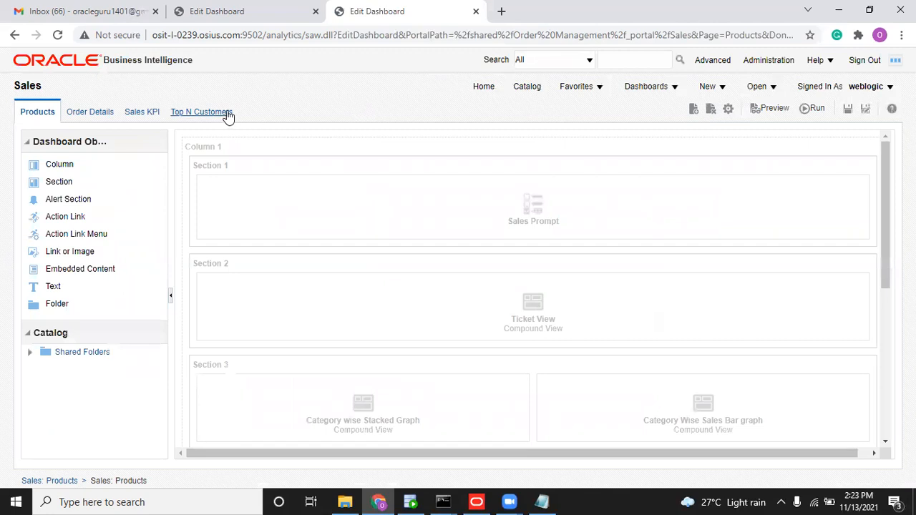
{"action": "left_click", "coordinate": [228, 115]}
{"action": "left_click", "coordinate": [694, 109]}
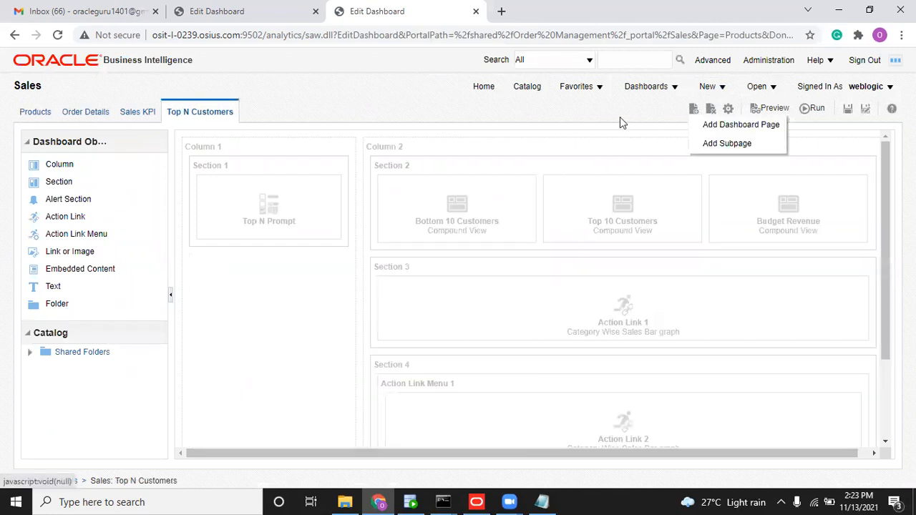
{"action": "left_click", "coordinate": [769, 127]}
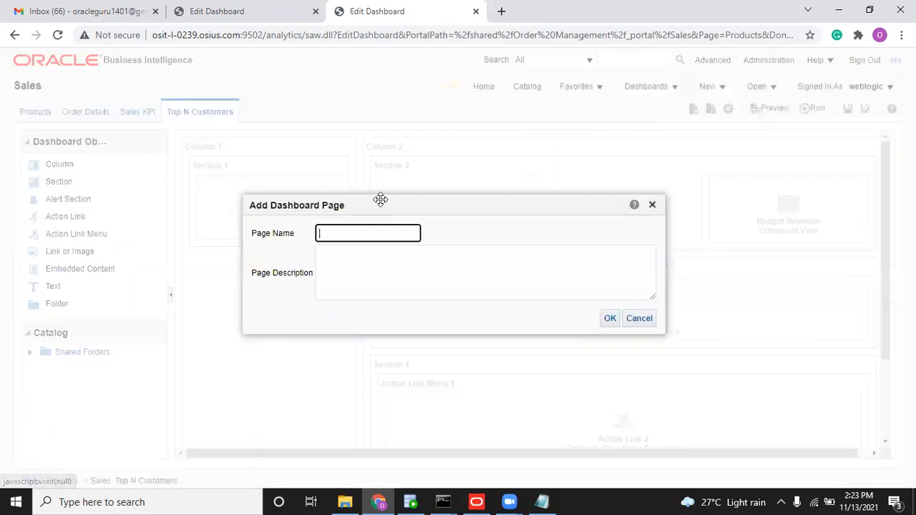
{"action": "type", "text": "Customer Data"}
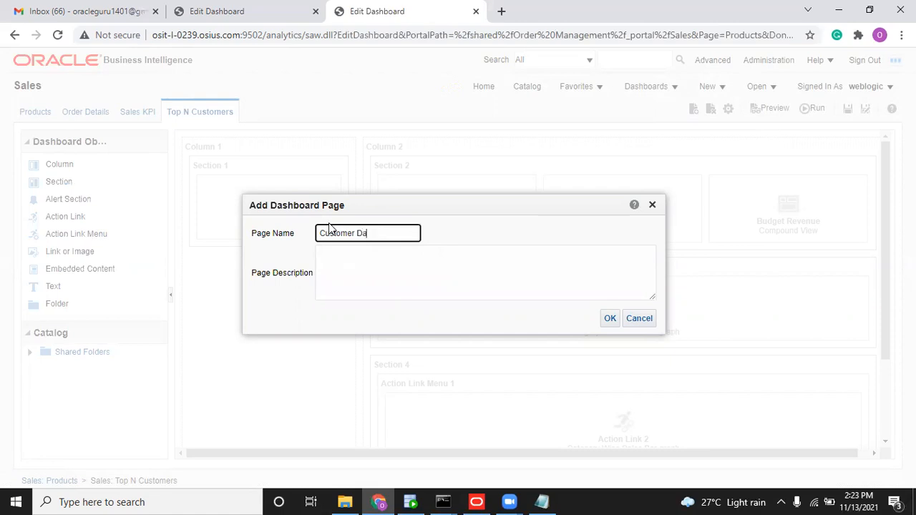
{"action": "left_click", "coordinate": [608, 317]}
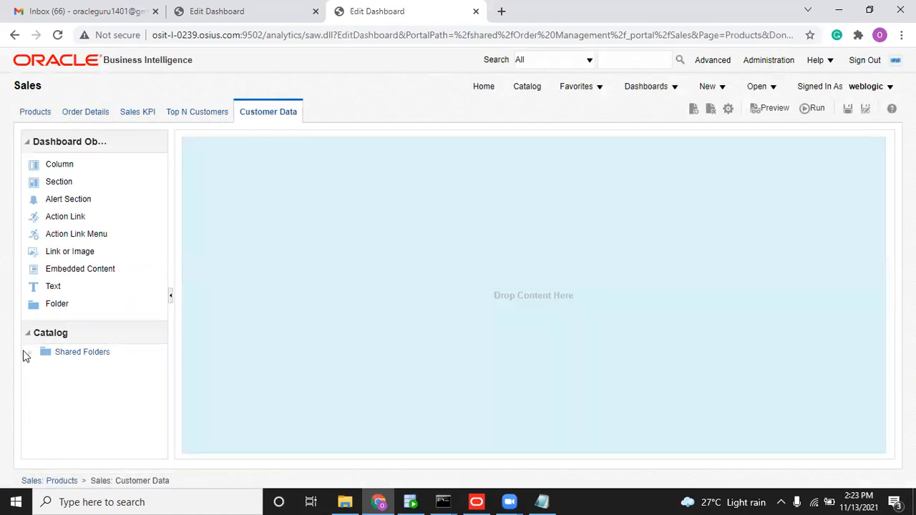
Place the Customer Sales analysis on the new page, save the dashboard and run it.
{"action": "left_click", "coordinate": [27, 352]}
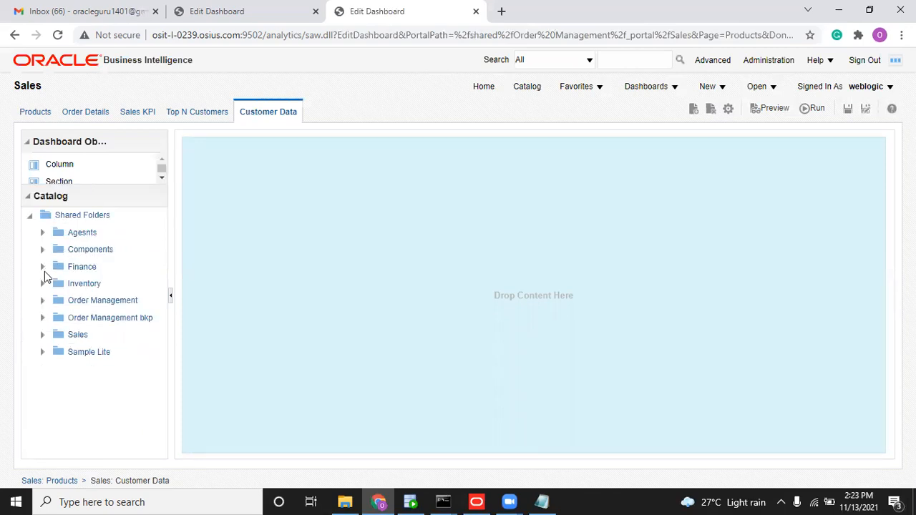
{"action": "left_click", "coordinate": [41, 336]}
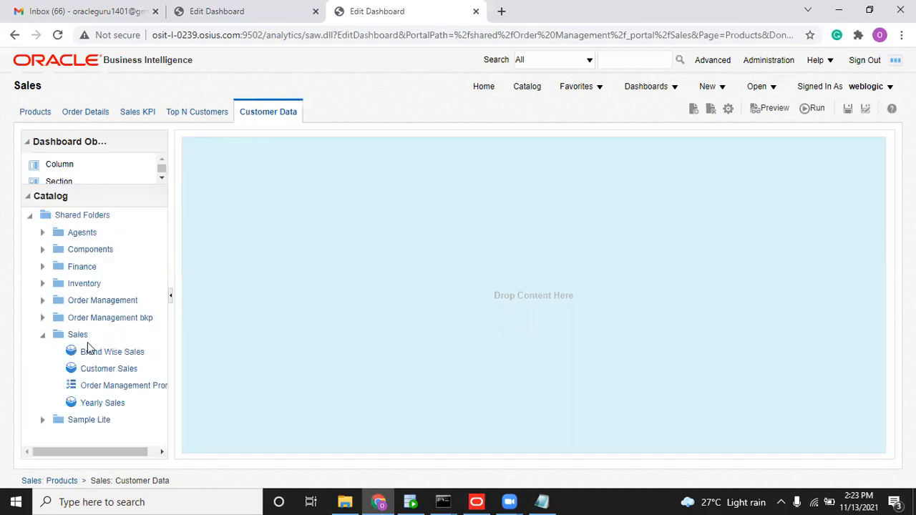
{"action": "left_click_drag", "start_coordinate": [108, 369], "coordinate": [372, 301]}
{"action": "left_click", "coordinate": [848, 113]}
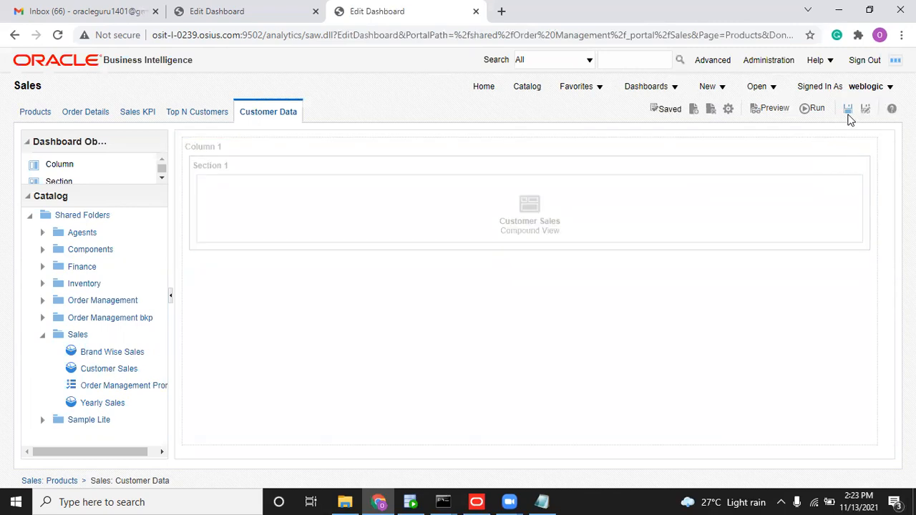
{"action": "left_click", "coordinate": [820, 111]}
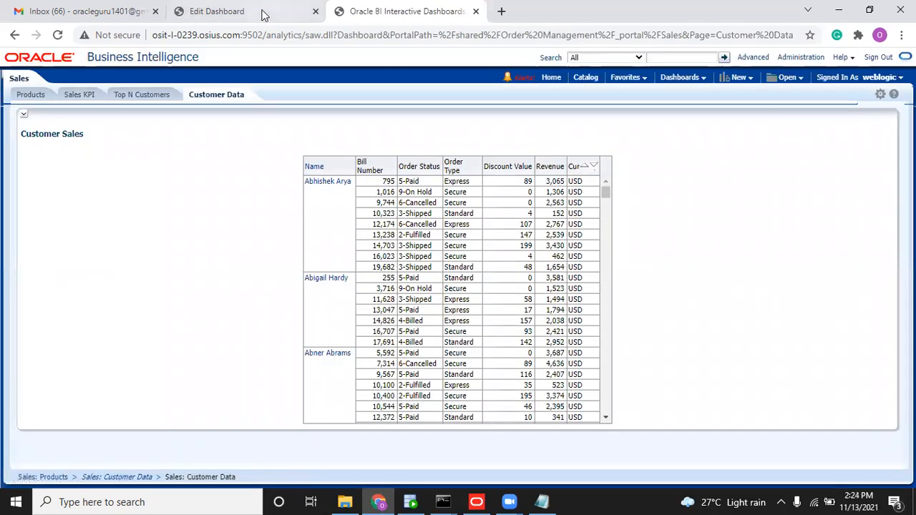
{"action": "left_click", "coordinate": [262, 13]}
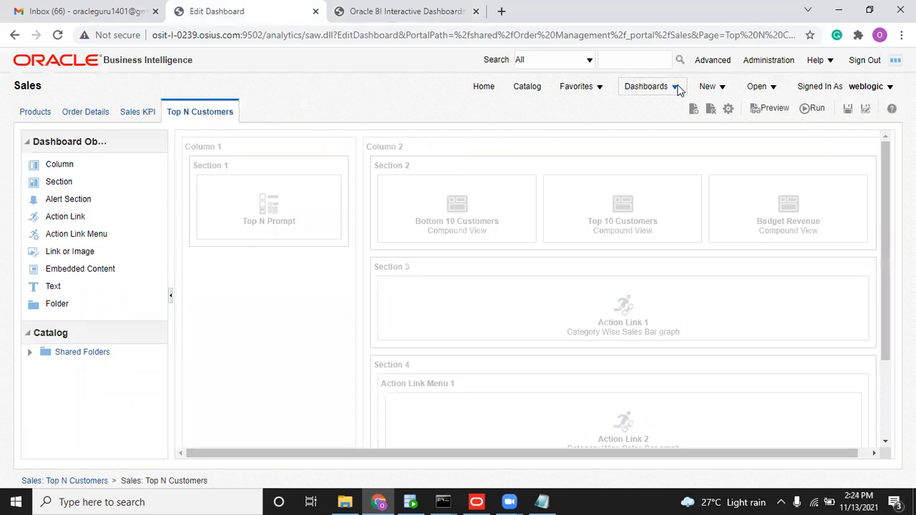
Create a new BI - Sales analysis with only the Currency column and view its results.
{"action": "left_click", "coordinate": [708, 87]}
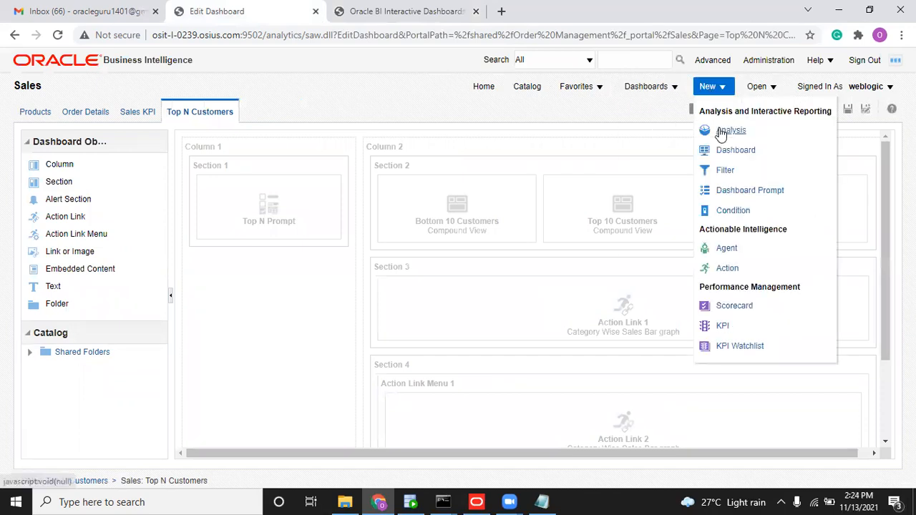
{"action": "left_click", "coordinate": [729, 132]}
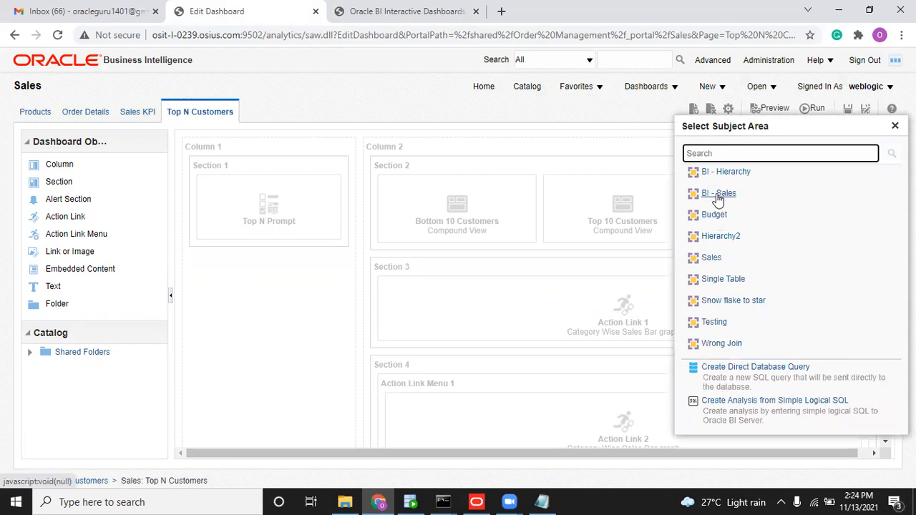
{"action": "left_click", "coordinate": [716, 193]}
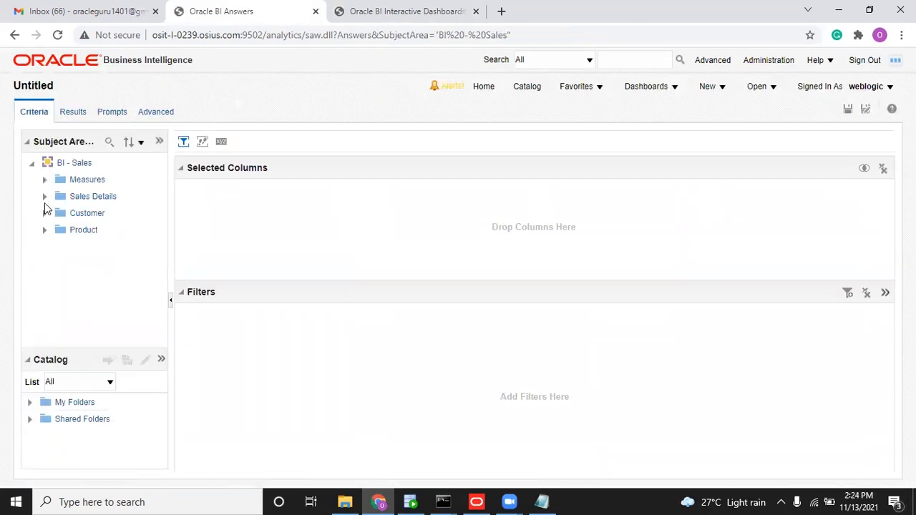
{"action": "left_click", "coordinate": [44, 198]}
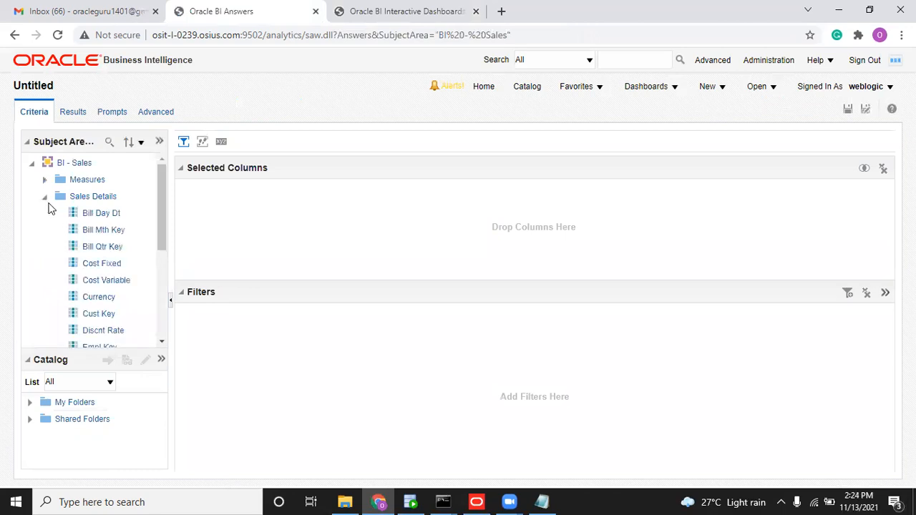
{"action": "double_click", "coordinate": [100, 298]}
{"action": "left_click", "coordinate": [71, 112]}
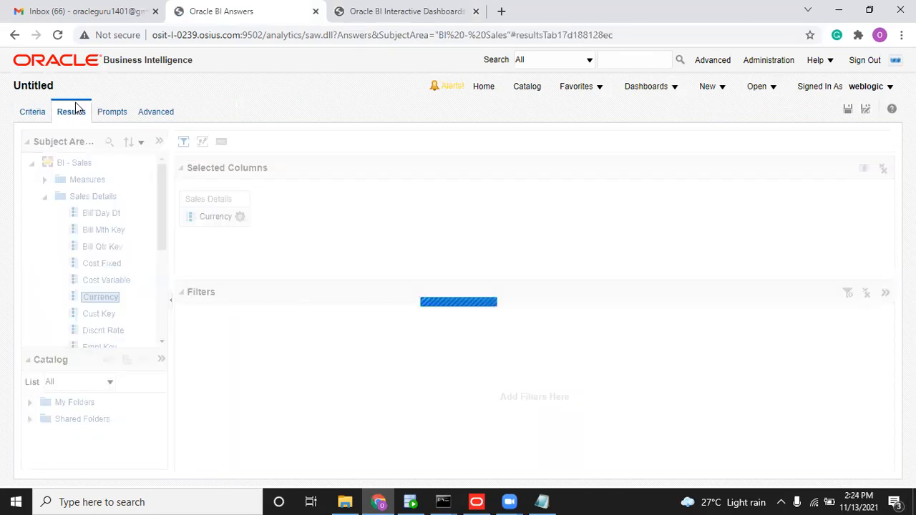
{"action": "left_click", "coordinate": [429, 10]}
{"action": "left_click", "coordinate": [252, 9]}
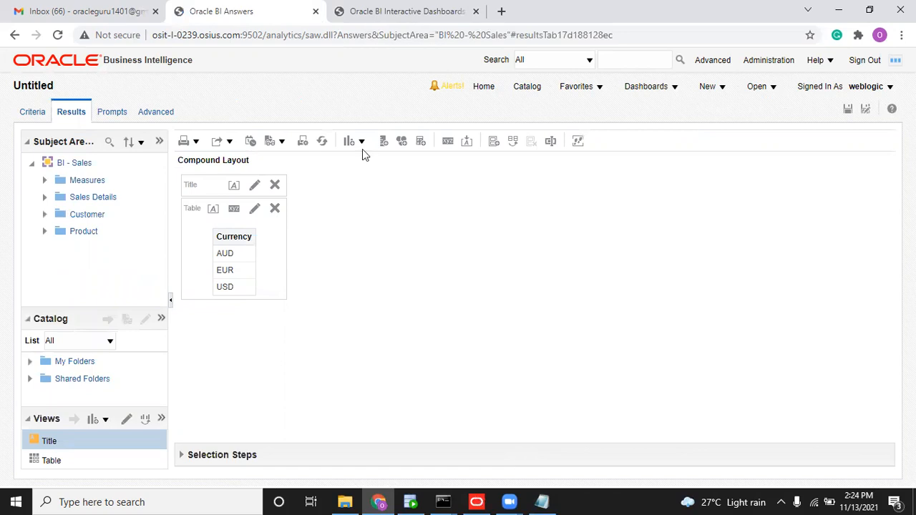
{"action": "key", "text": "alt+Tab"}
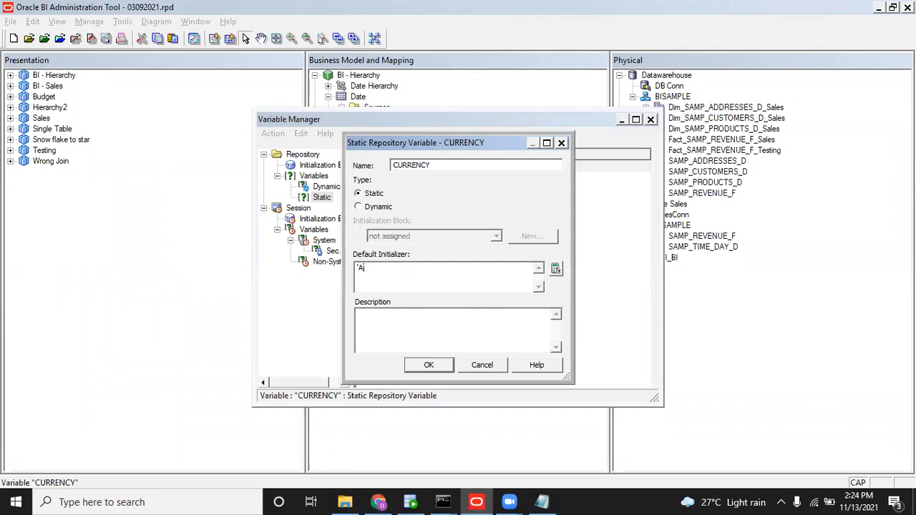
Confirm CURRENCY's 'AUD' value, close the Variable Manager and save the repository skipping the consistency check.
{"action": "left_click", "coordinate": [429, 365]}
{"action": "left_click", "coordinate": [650, 120]}
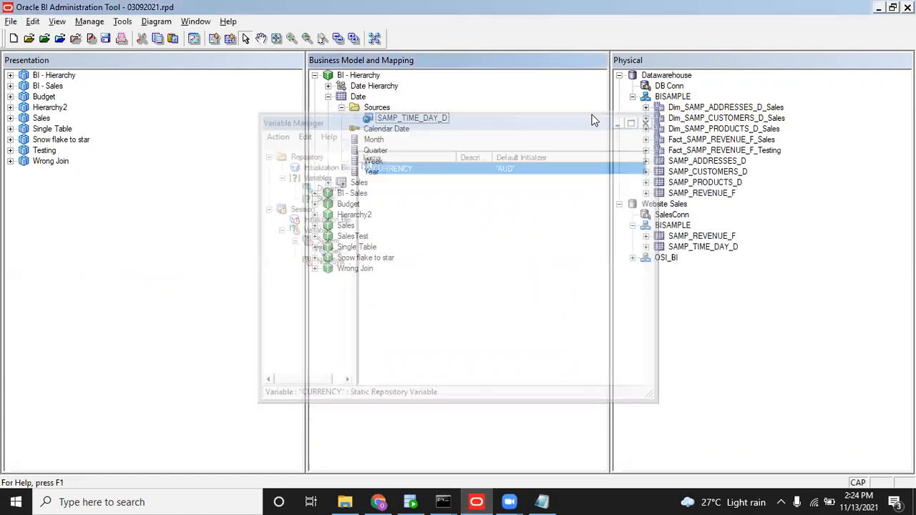
{"action": "left_click", "coordinate": [105, 40]}
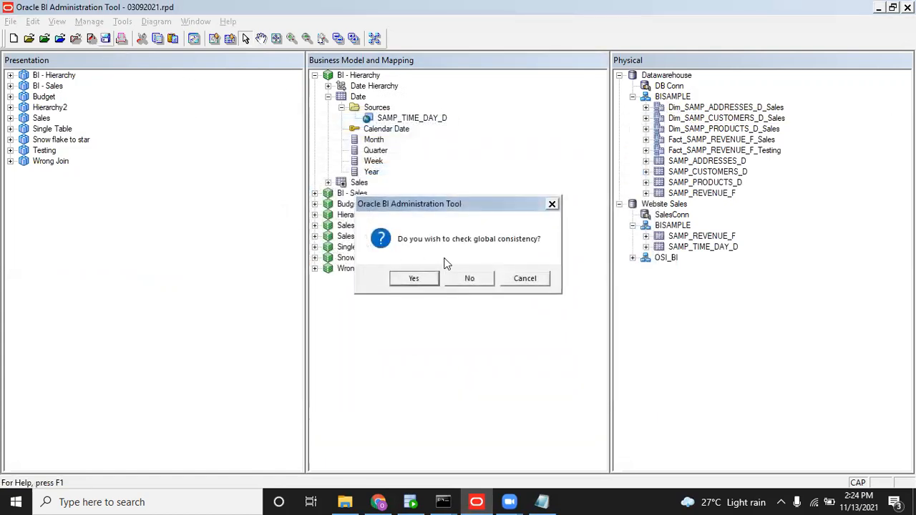
{"action": "left_click", "coordinate": [457, 275]}
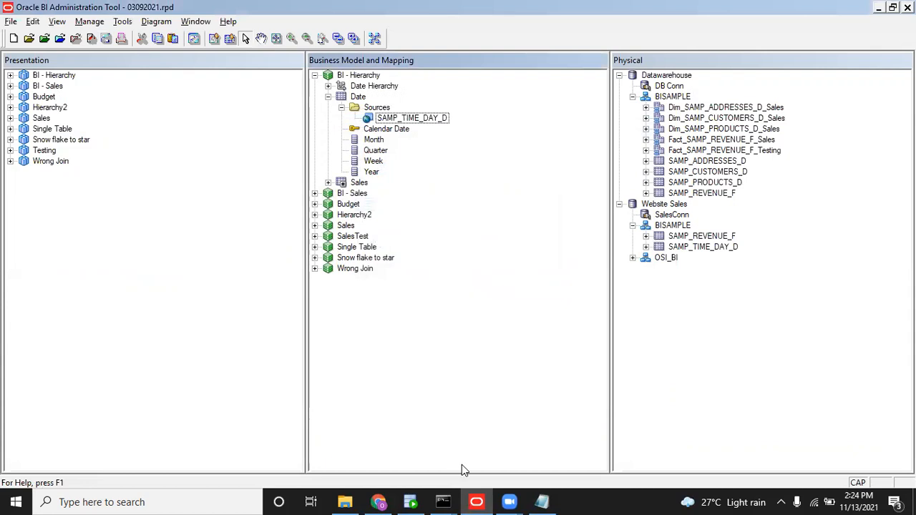
Rerun the datamodel.cmd uploadrpd command for E:/RPD/03092021.rpd to service instance ssi.
{"action": "left_click", "coordinate": [450, 501]}
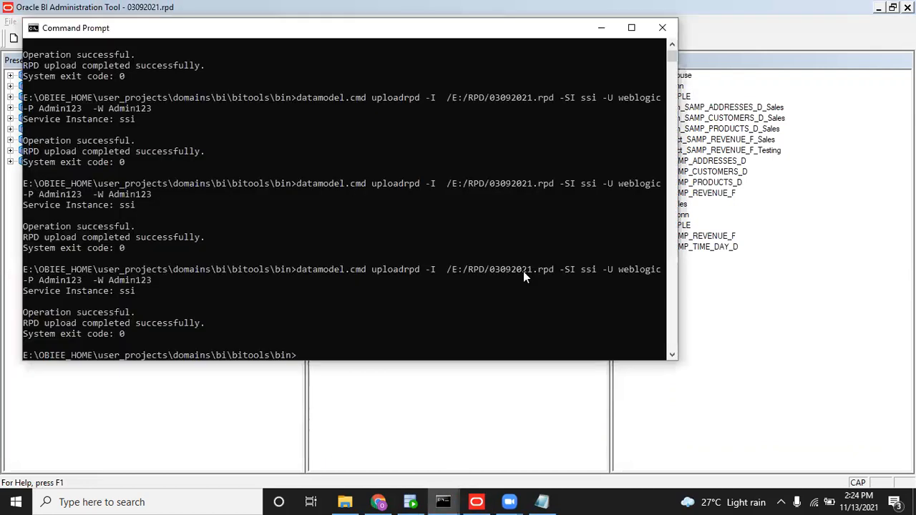
{"action": "key", "text": "Up"}
{"action": "key", "text": "Return"}
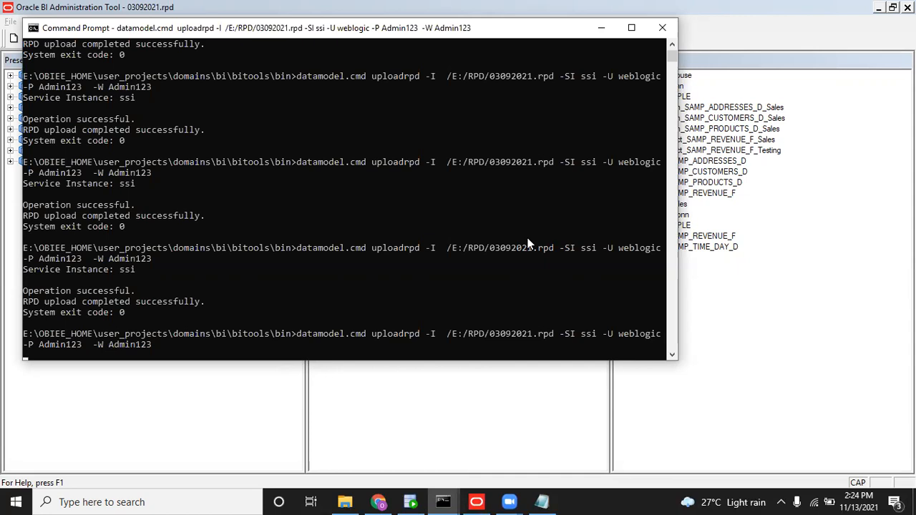
{"action": "left_click", "coordinate": [378, 502]}
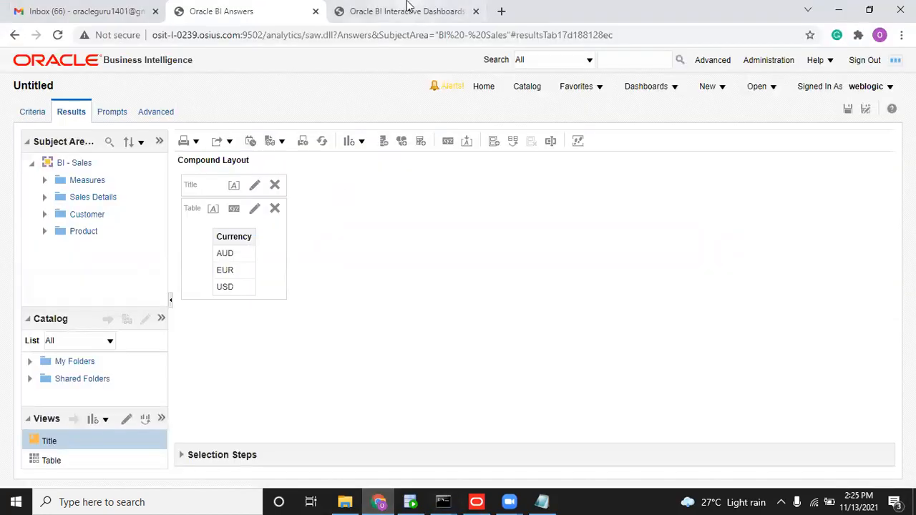
Leave the unsaved analysis and reload server files and metadata from the Administration page.
{"action": "left_click", "coordinate": [404, 11]}
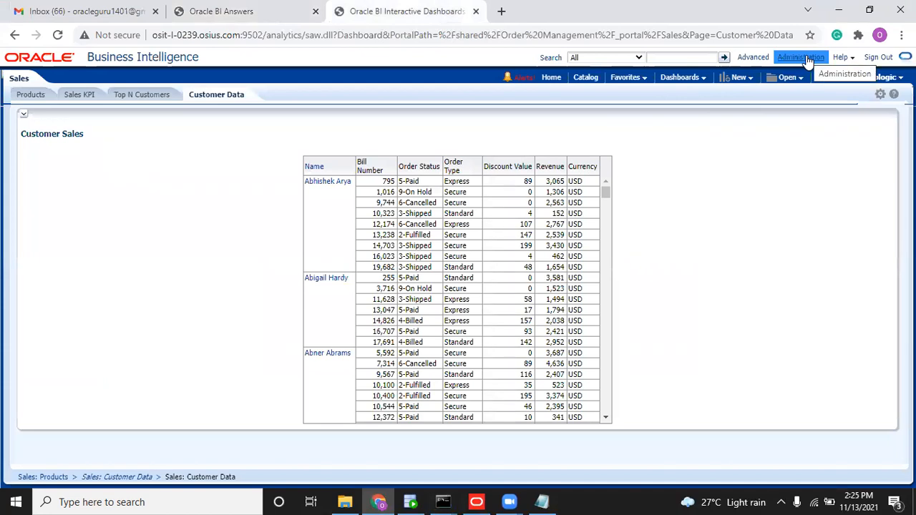
{"action": "left_click", "coordinate": [259, 14]}
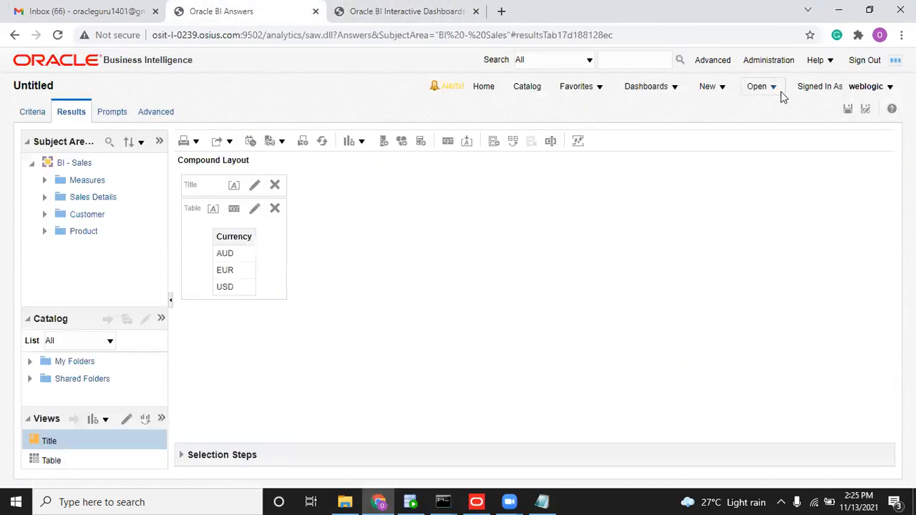
{"action": "left_click", "coordinate": [775, 63]}
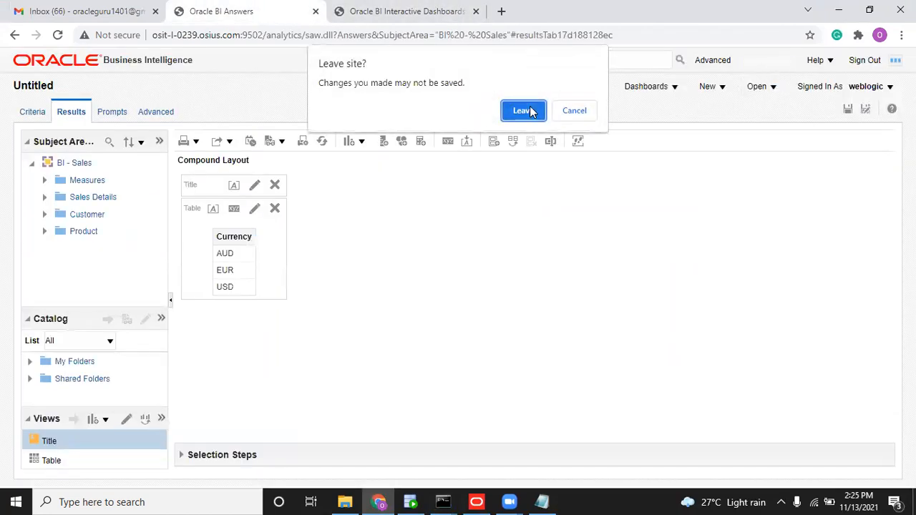
{"action": "left_click", "coordinate": [530, 111]}
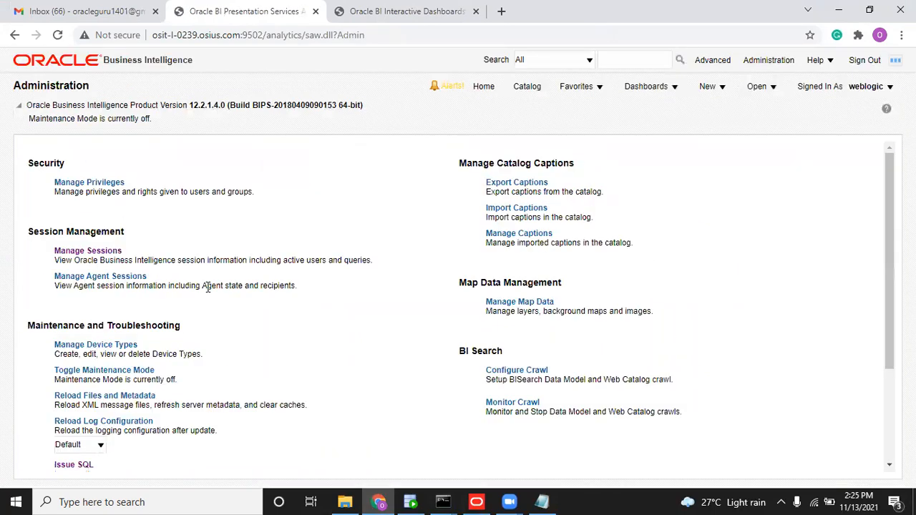
{"action": "left_click", "coordinate": [100, 396]}
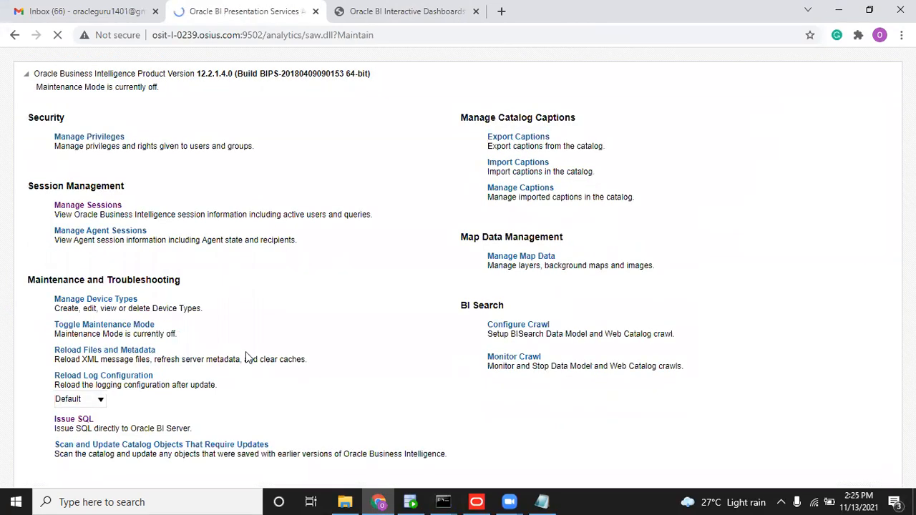
Clear My Customization on the Customer Data dashboard page, which still lists only USD bills.
{"action": "left_click", "coordinate": [402, 16]}
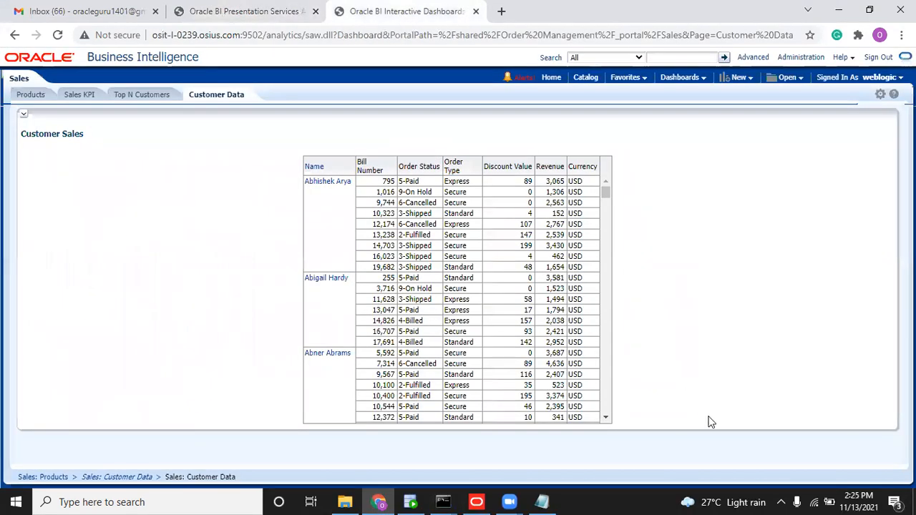
{"action": "left_click", "coordinate": [880, 94]}
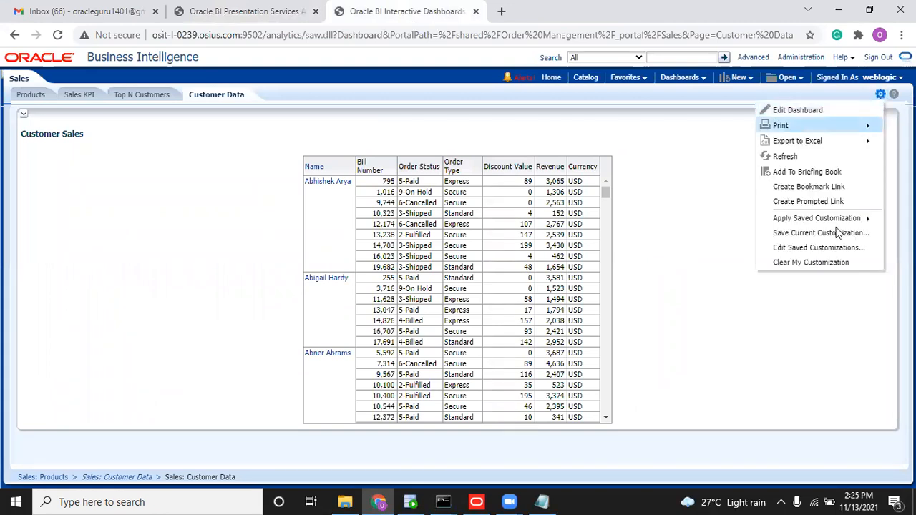
{"action": "left_click", "coordinate": [821, 263]}
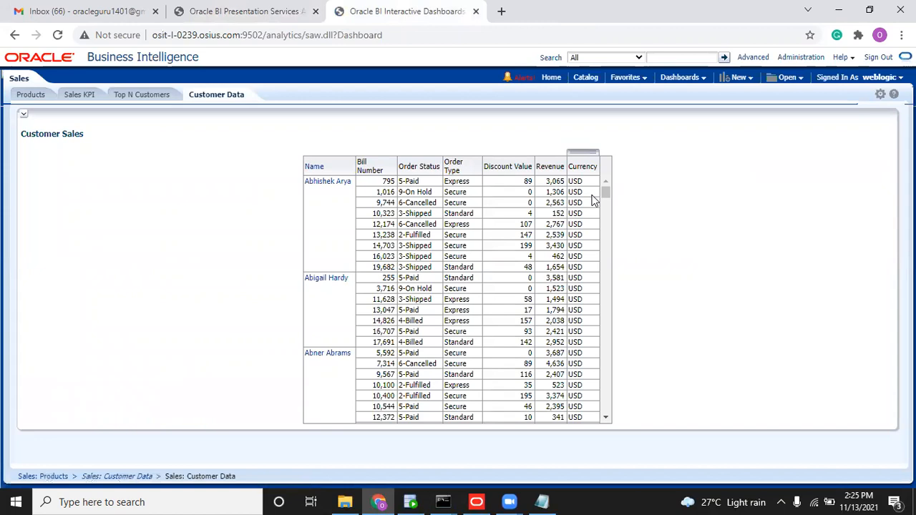
{"action": "mouse_move", "coordinate": [604, 190]}
{"action": "left_mouse_down"}
{"action": "mouse_move", "coordinate": [607, 245]}
{"action": "mouse_move", "coordinate": [611, 183]}
{"action": "left_mouse_up"}
{"action": "key", "text": "alt+Tab"}
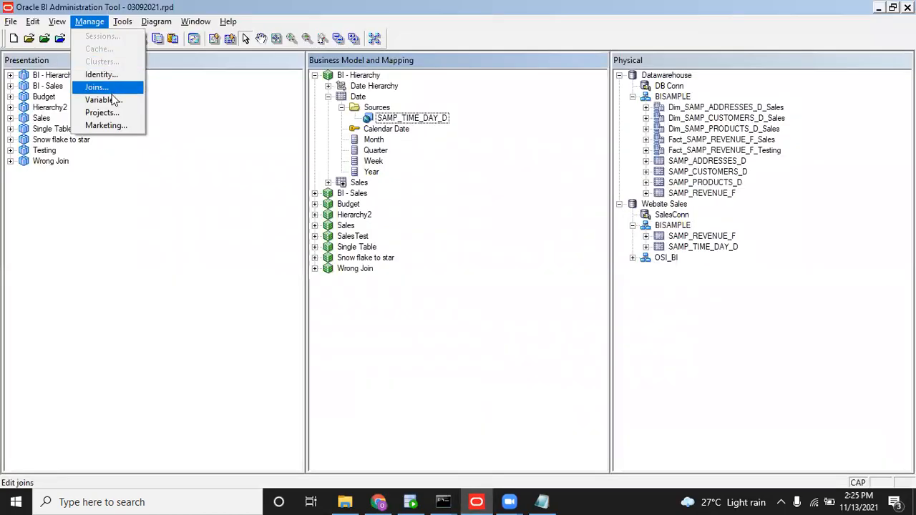
Check that the CURRENCY variable reads 'AUD', then sign out of Oracle BI in the browser.
{"action": "left_click", "coordinate": [107, 87]}
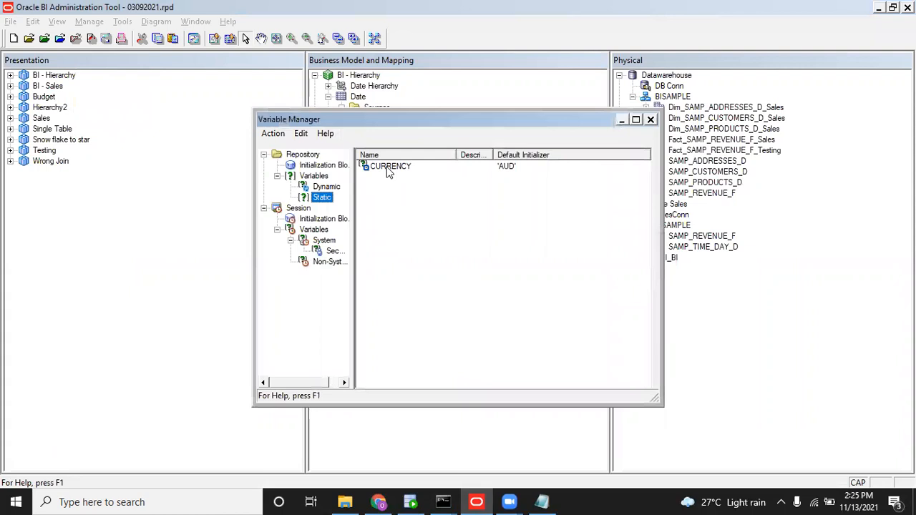
{"action": "double_click", "coordinate": [387, 169]}
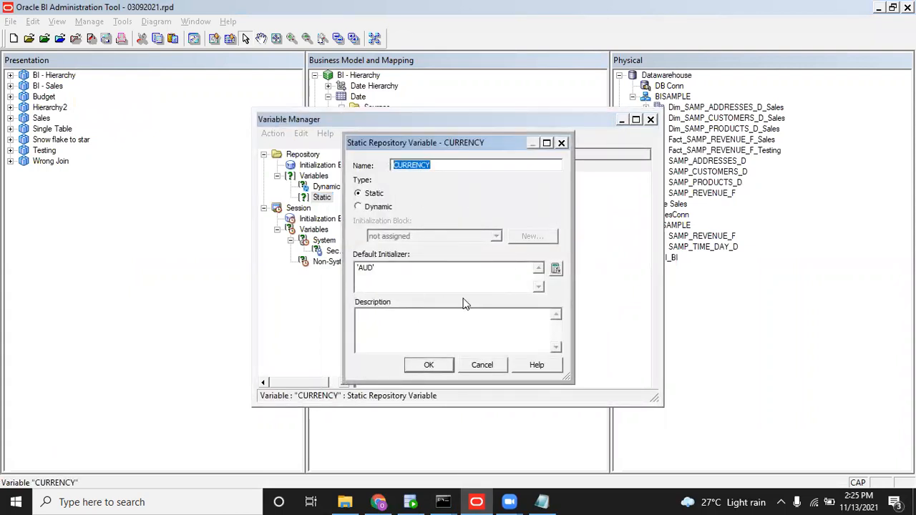
{"action": "key", "text": "alt+Tab"}
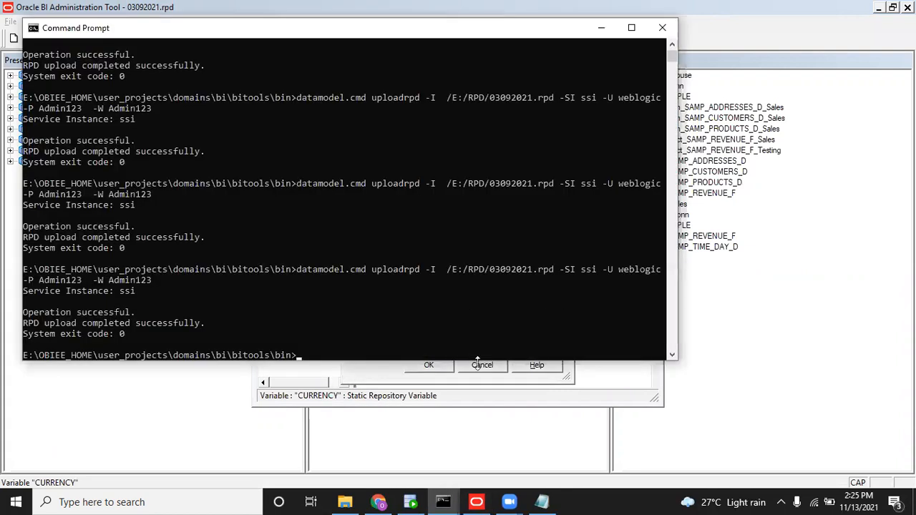
{"action": "key", "text": "alt+Tab"}
{"action": "key", "text": "alt+Tab"}
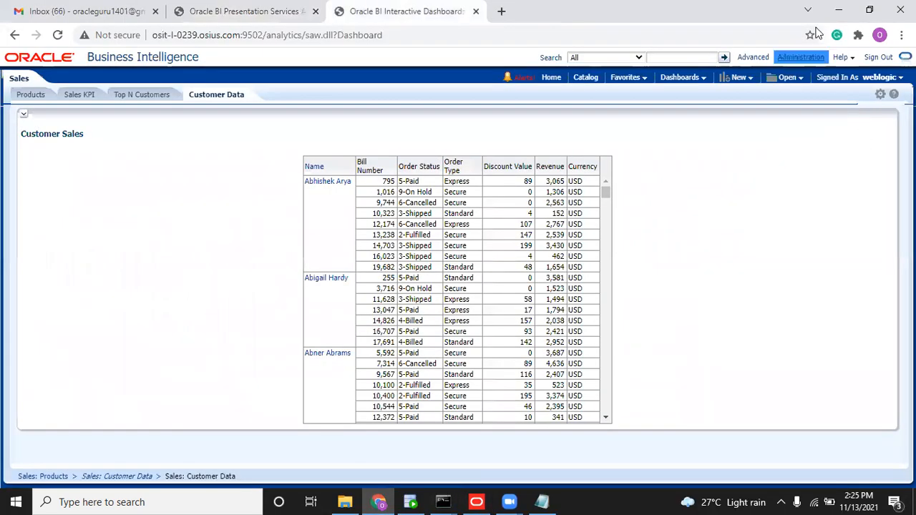
{"action": "left_click", "coordinate": [875, 62]}
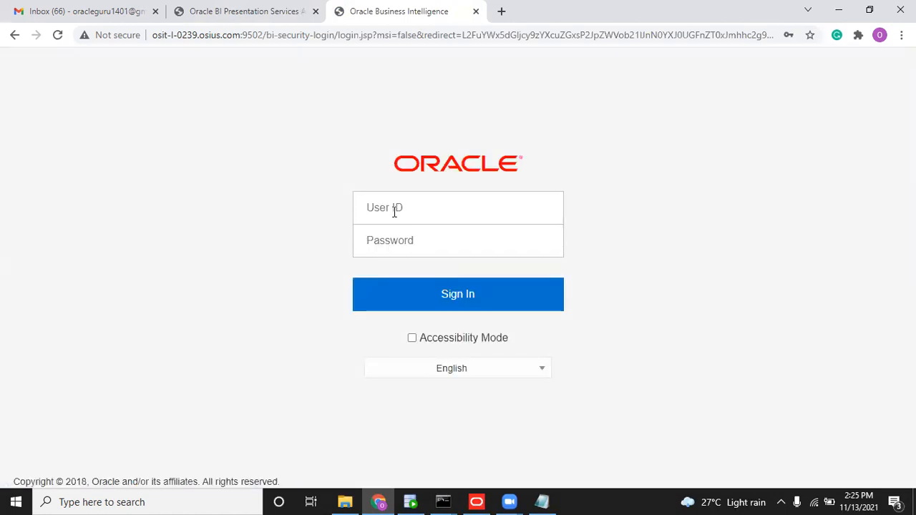
Sign back into OBIEE with the saved admin login and dismiss the password warning.
{"action": "left_click", "coordinate": [393, 211]}
{"action": "type", "text": "weblogic"}
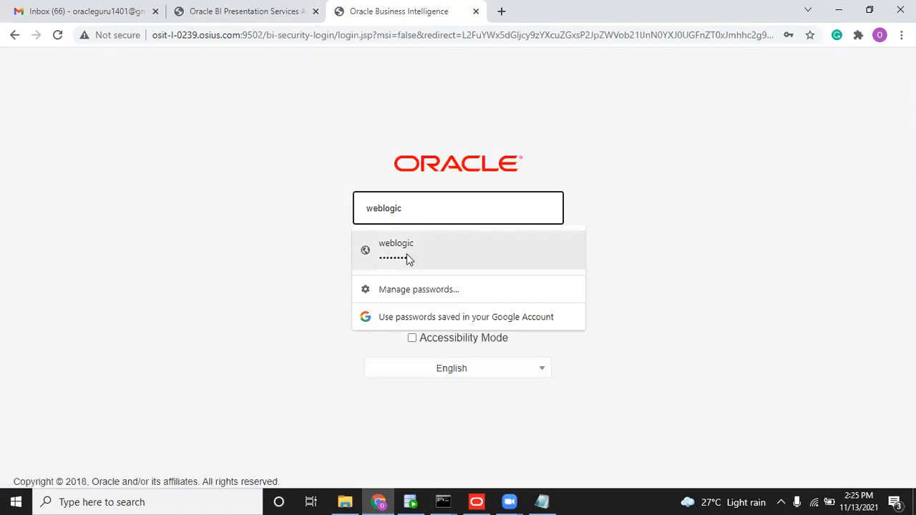
{"action": "left_click", "coordinate": [406, 256]}
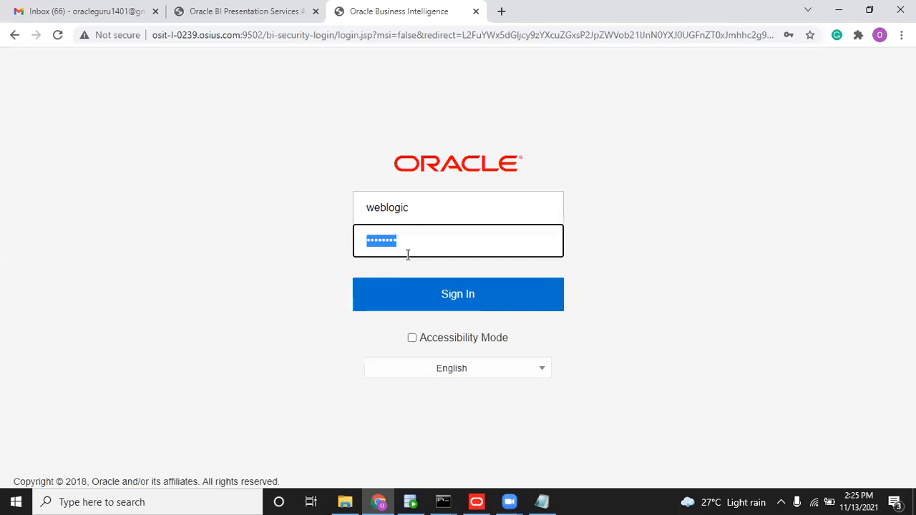
{"action": "left_click", "coordinate": [423, 306]}
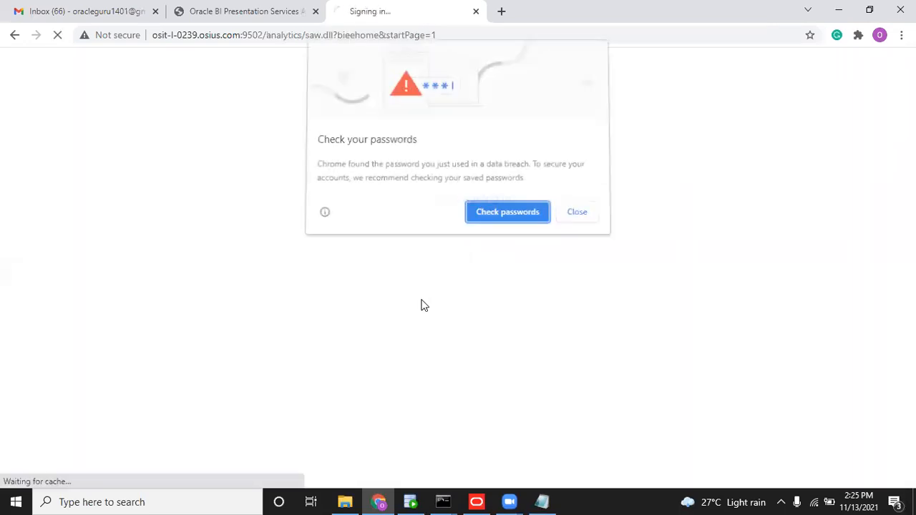
{"action": "left_click", "coordinate": [576, 214]}
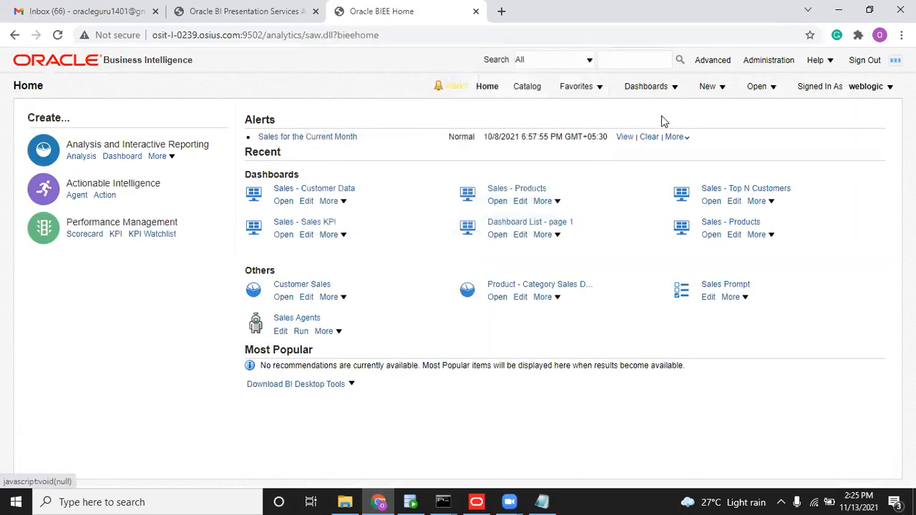
Open the Order Management Sales dashboard's Customer Data page, still showing USD, then Administration.
{"action": "left_click", "coordinate": [649, 91]}
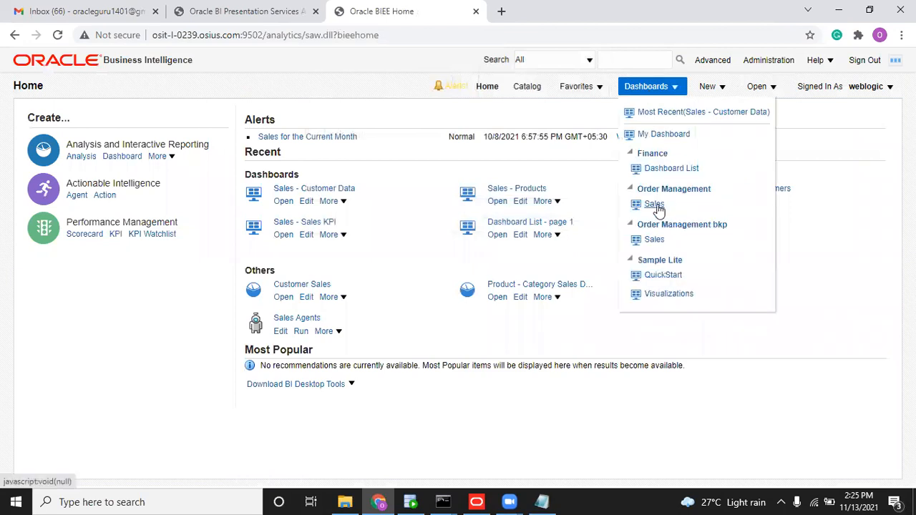
{"action": "left_click", "coordinate": [660, 208]}
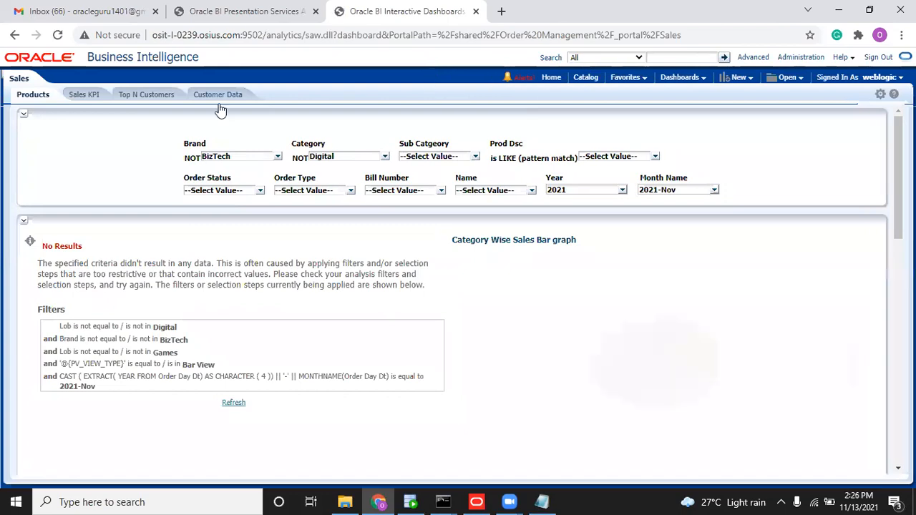
{"action": "left_click", "coordinate": [218, 97]}
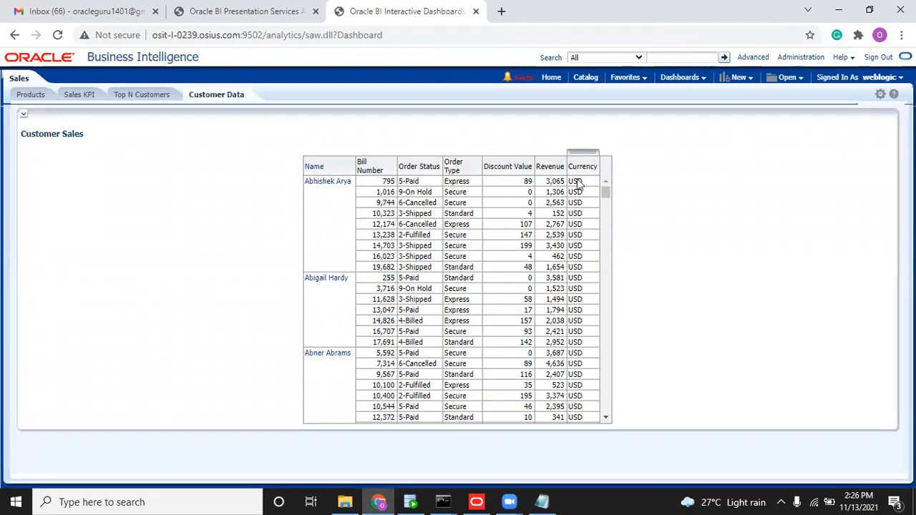
{"action": "left_click", "coordinate": [197, 16]}
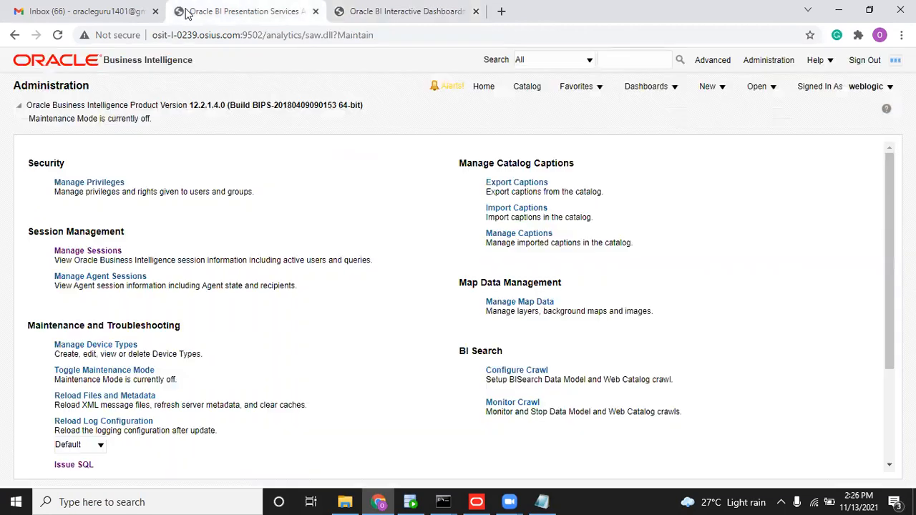
Create a new analysis on the BI - Sales subject area.
{"action": "left_click", "coordinate": [724, 86]}
{"action": "left_click", "coordinate": [727, 135]}
{"action": "left_click", "coordinate": [720, 92]}
{"action": "left_click", "coordinate": [731, 131]}
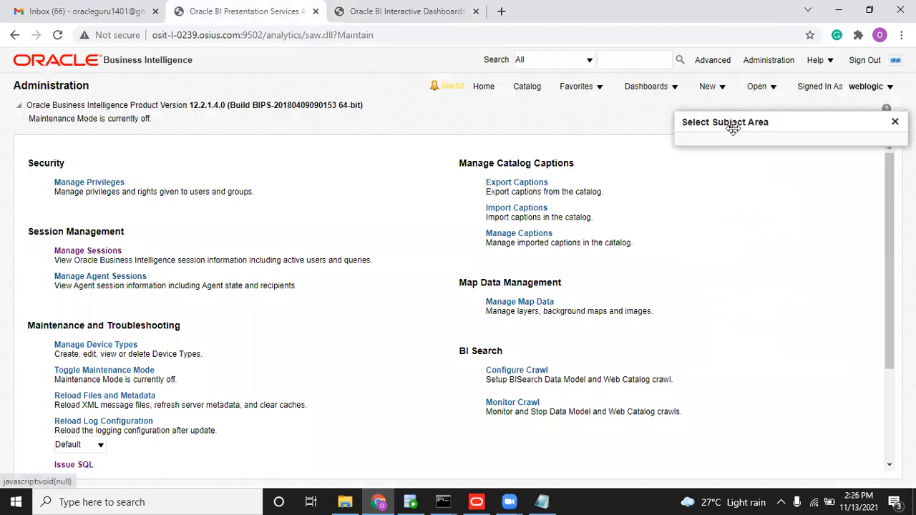
{"action": "left_click", "coordinate": [721, 194]}
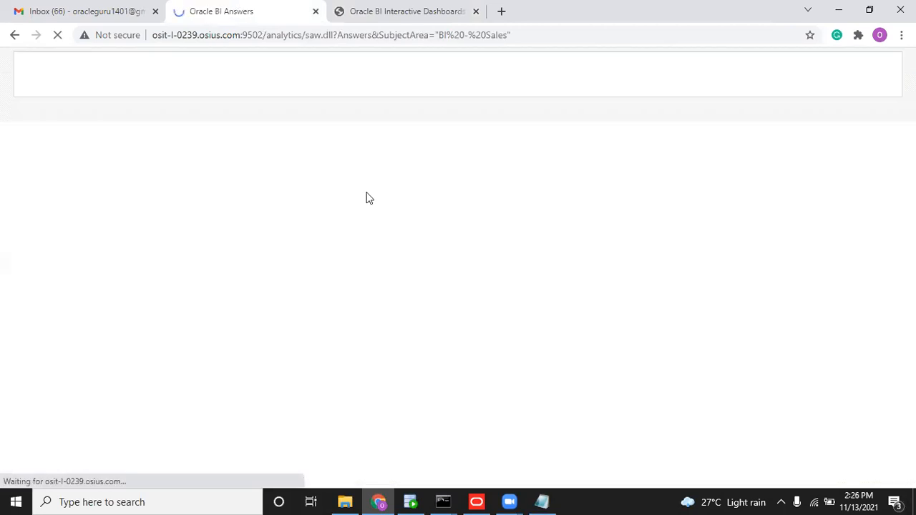
Edit the Customer Data dashboard page to view Customer Sales criteria, then return to the untitled analysis.
{"action": "left_click", "coordinate": [419, 10]}
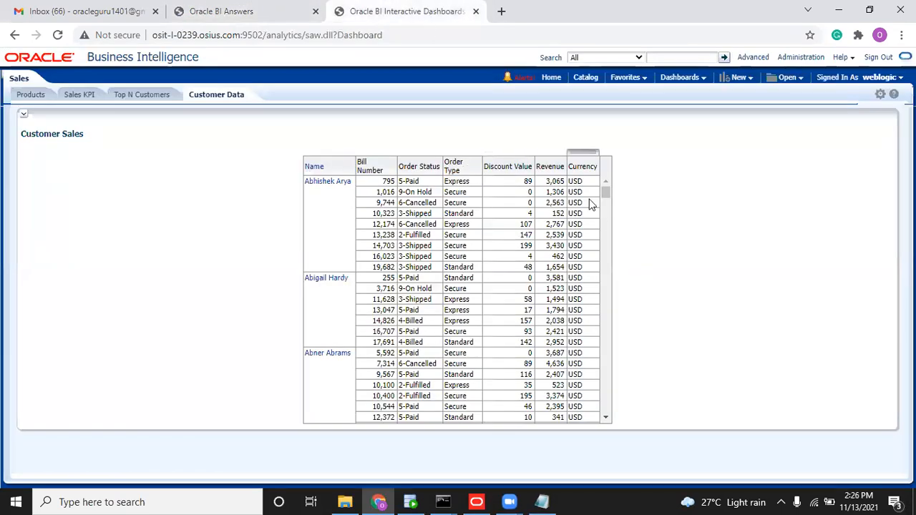
{"action": "left_click", "coordinate": [286, 10]}
{"action": "left_click", "coordinate": [365, 10]}
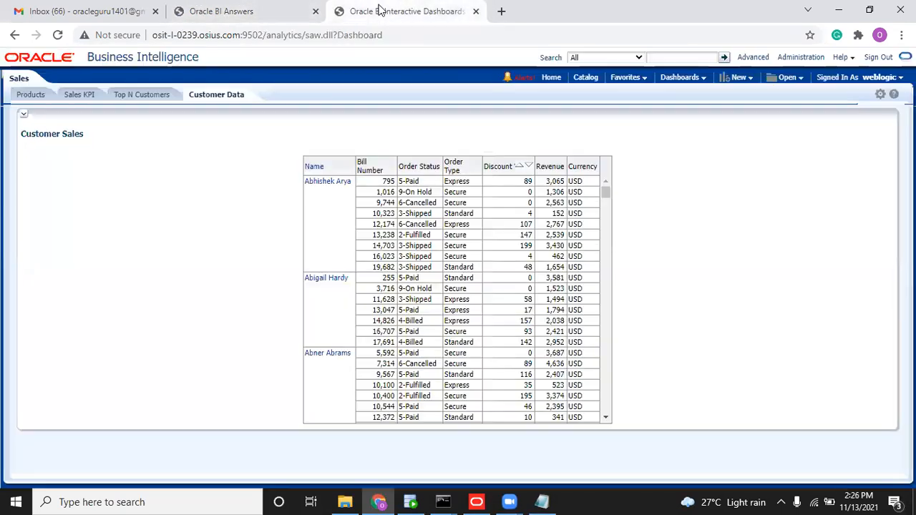
{"action": "left_click", "coordinate": [879, 94]}
{"action": "left_click", "coordinate": [844, 108]}
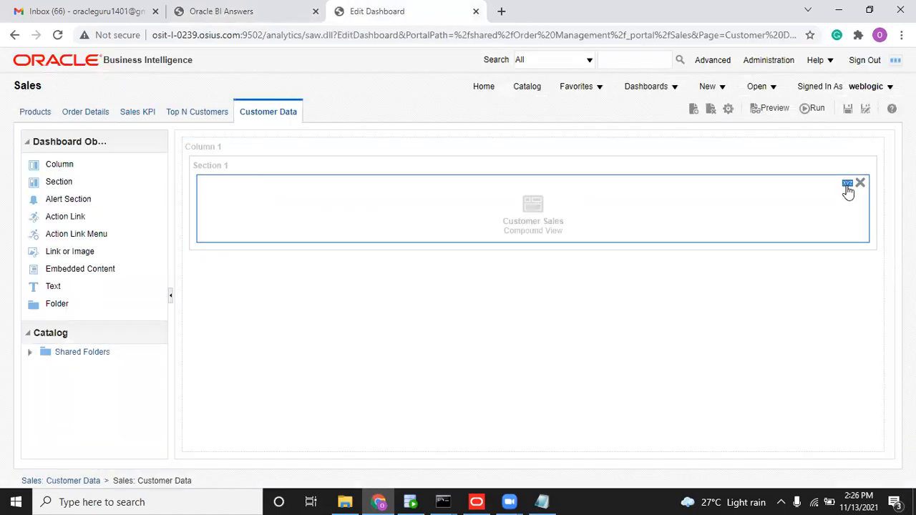
{"action": "left_click", "coordinate": [847, 184]}
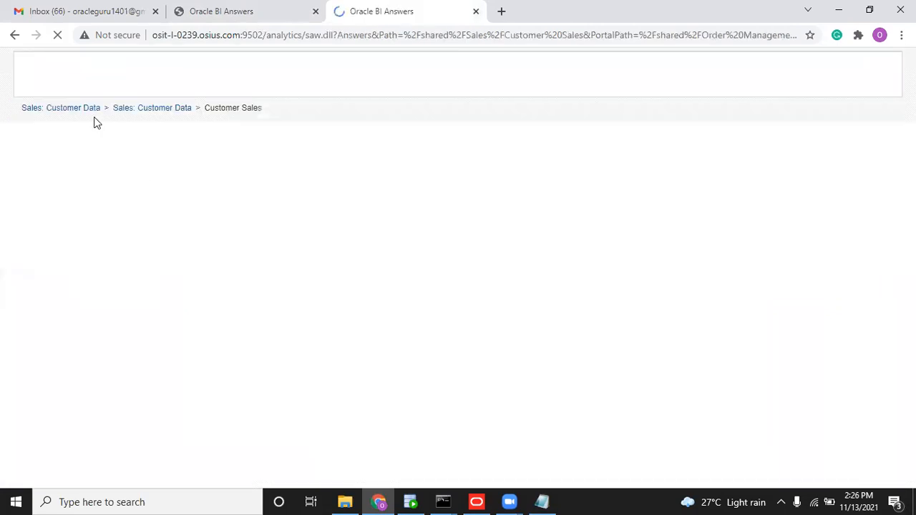
{"action": "left_click", "coordinate": [34, 112]}
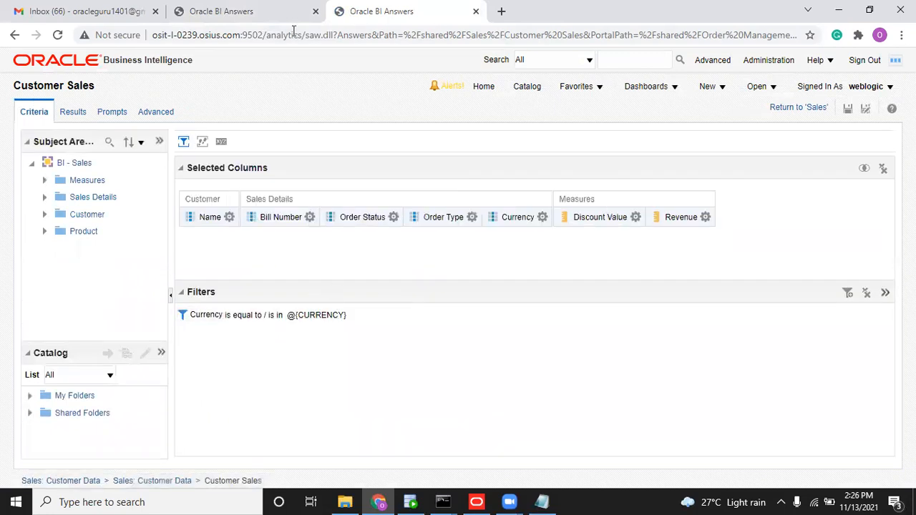
{"action": "left_click", "coordinate": [247, 10]}
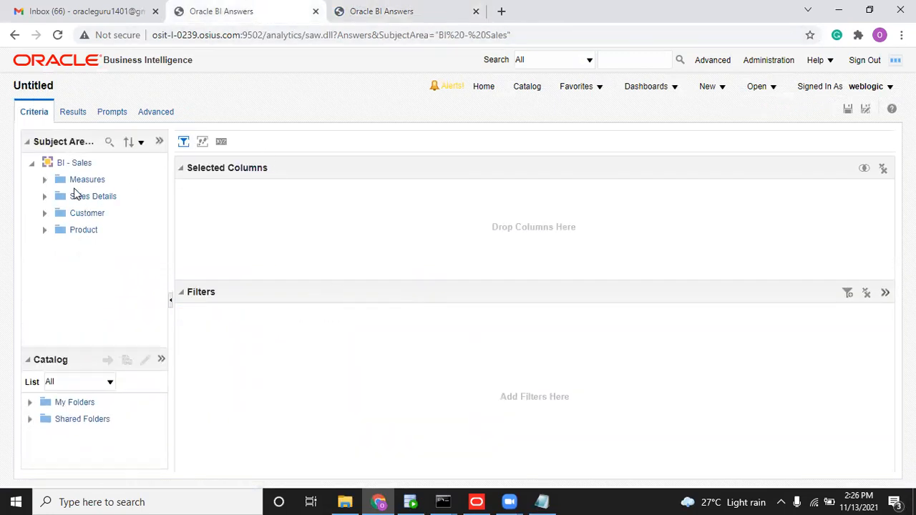
Add Bill Day Dt, change its formula to VALUEOF("CURRENCY"), and view results showing AUD.
{"action": "left_click", "coordinate": [44, 196]}
{"action": "left_click_drag", "start_coordinate": [103, 214], "coordinate": [247, 212]}
{"action": "left_click", "coordinate": [245, 216]}
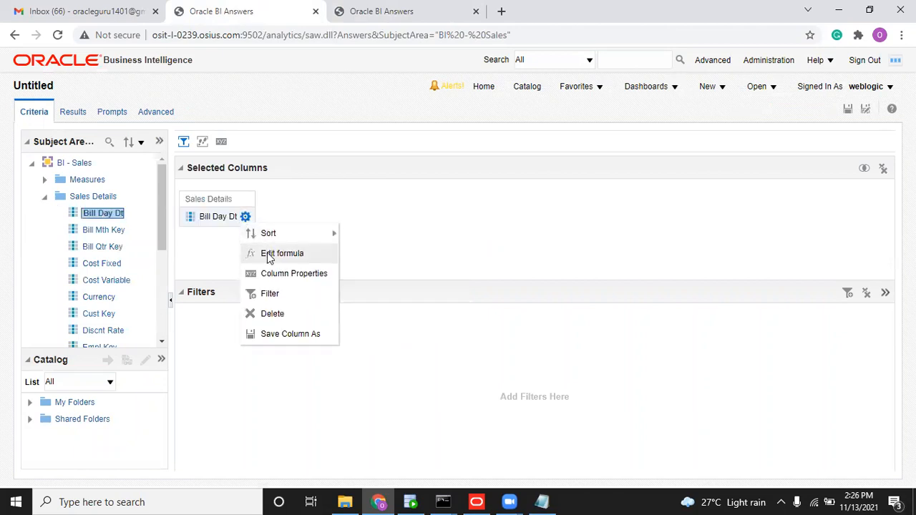
{"action": "left_click", "coordinate": [270, 254]}
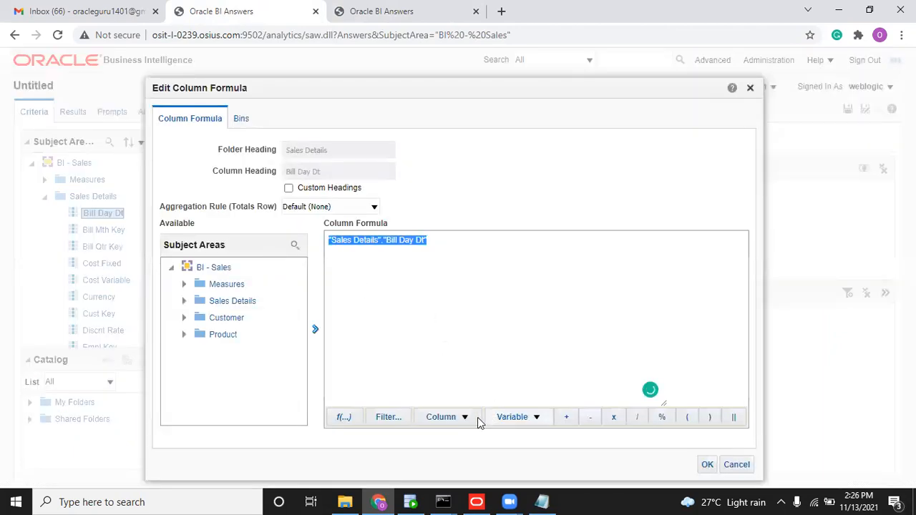
{"action": "left_click", "coordinate": [501, 418]}
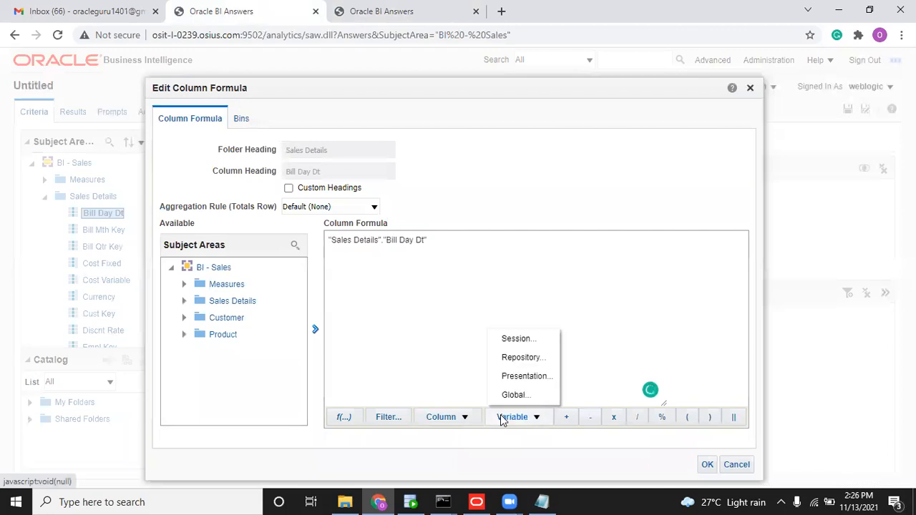
{"action": "left_click", "coordinate": [513, 360]}
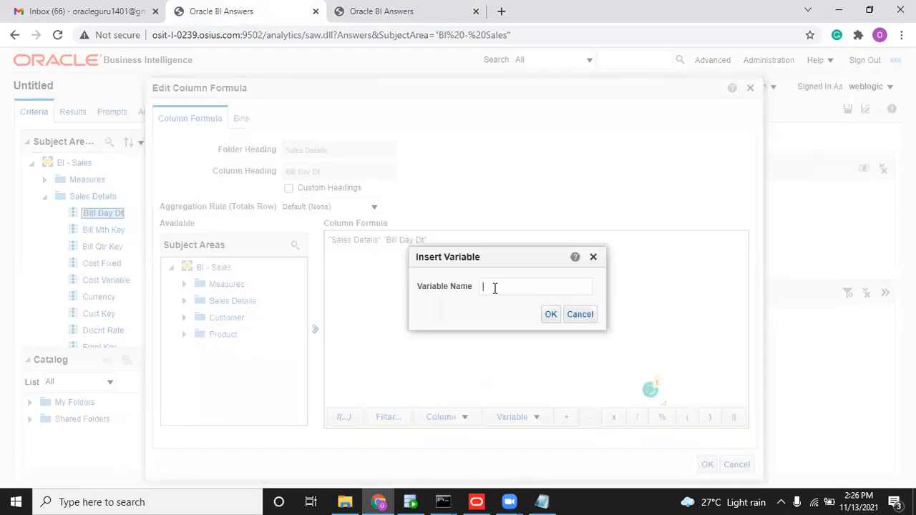
{"action": "type", "text": "cURRENCY"}
{"action": "left_click", "coordinate": [547, 315]}
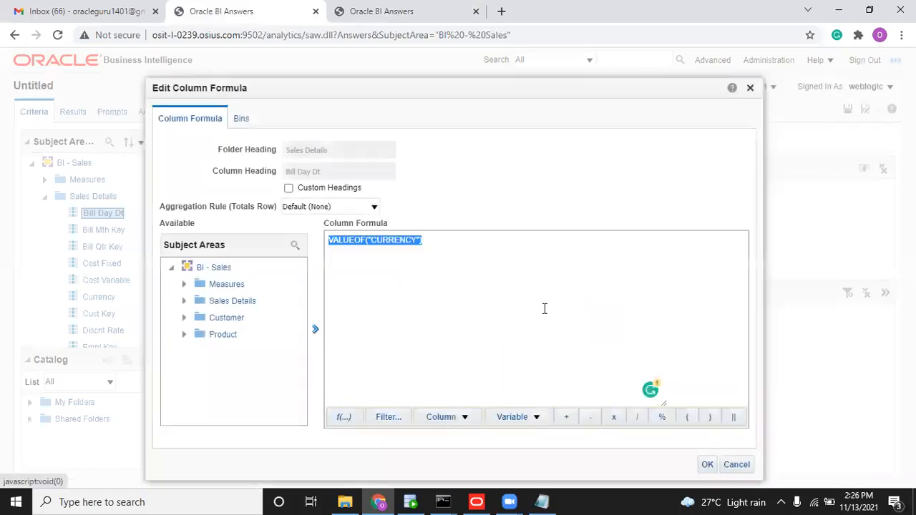
{"action": "left_click", "coordinate": [707, 464]}
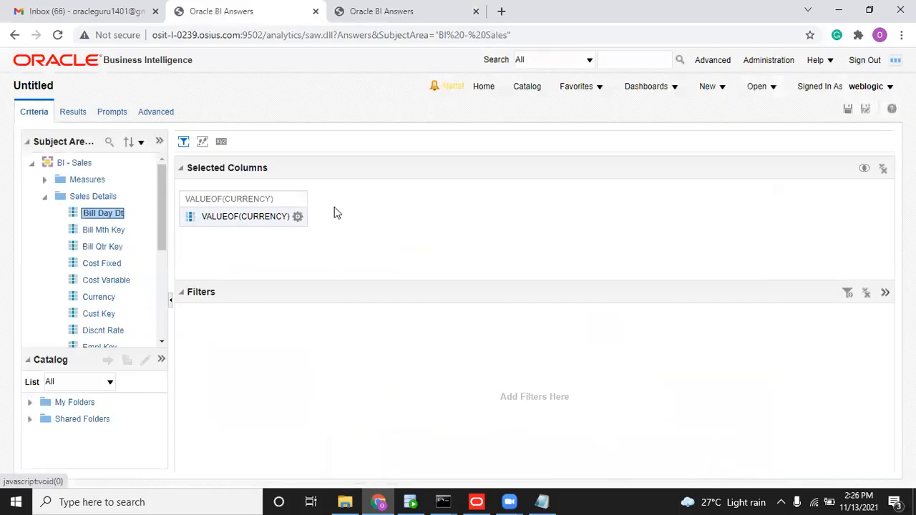
{"action": "left_click", "coordinate": [87, 116]}
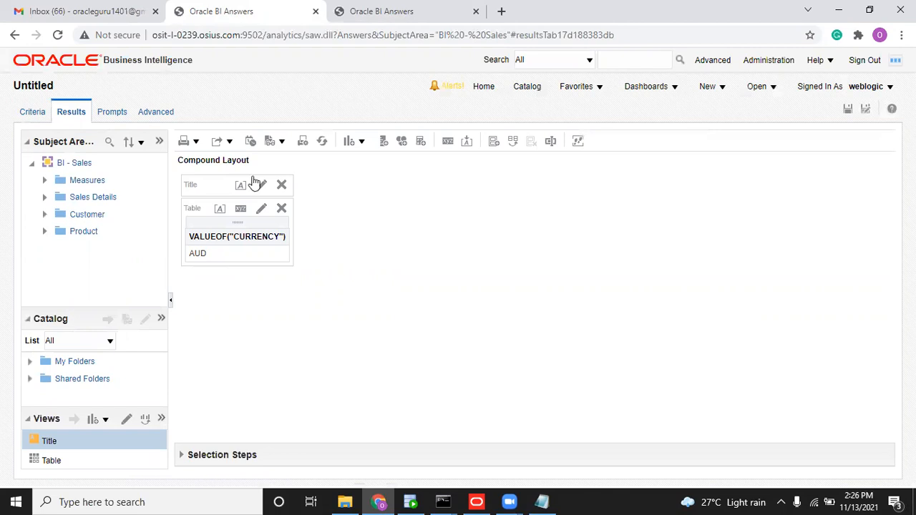
{"action": "left_click", "coordinate": [445, 10]}
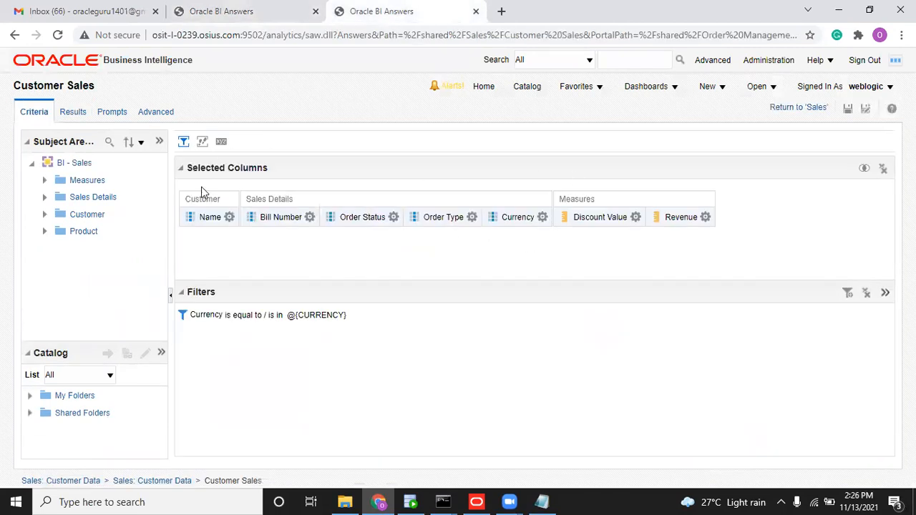
Check the Customer Sales results, then close all cursors in Manage Sessions.
{"action": "left_click", "coordinate": [73, 112]}
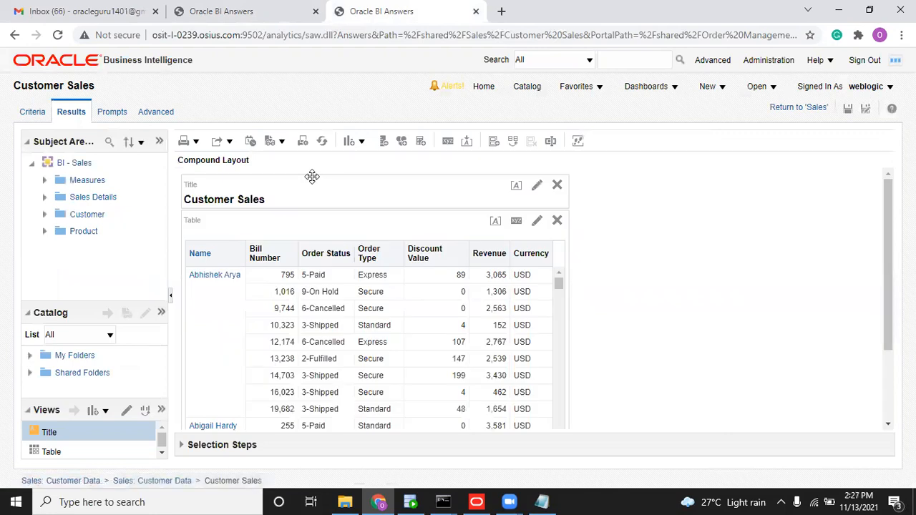
{"action": "left_click", "coordinate": [782, 63]}
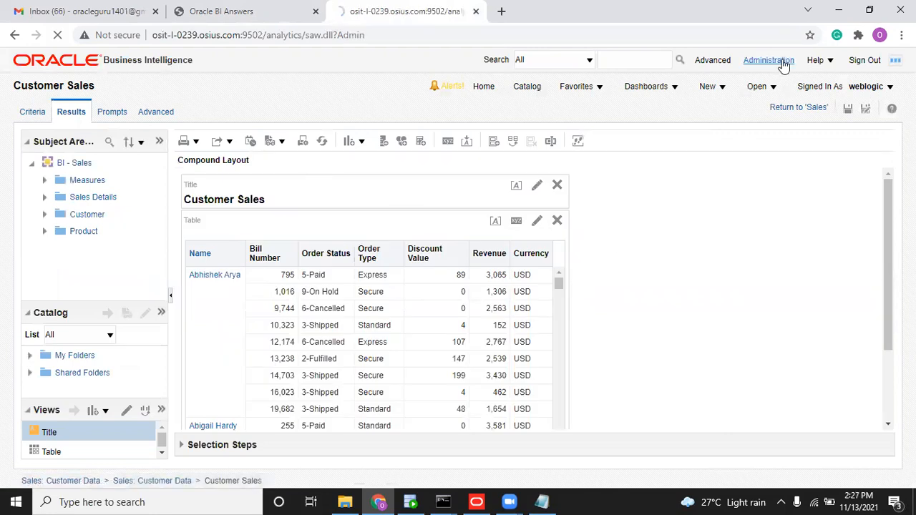
{"action": "left_click", "coordinate": [104, 253]}
{"action": "left_click", "coordinate": [679, 342]}
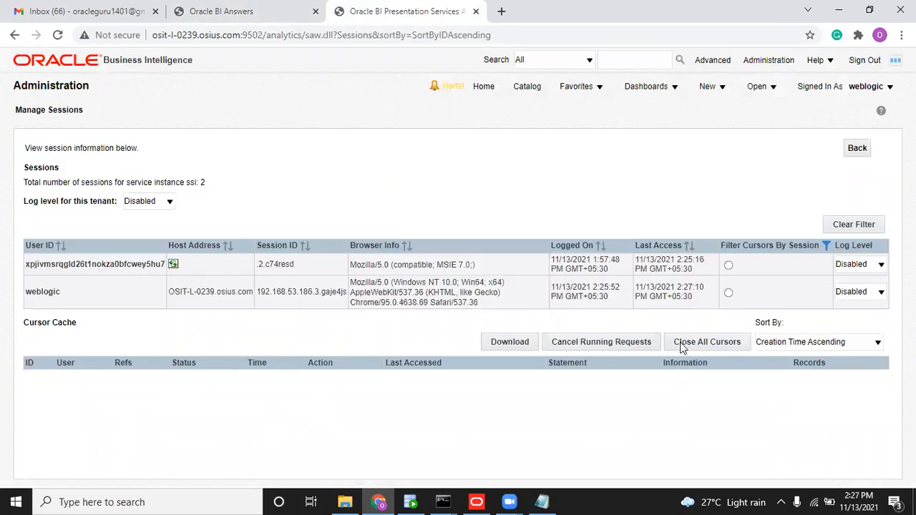
{"action": "left_click", "coordinate": [851, 143]}
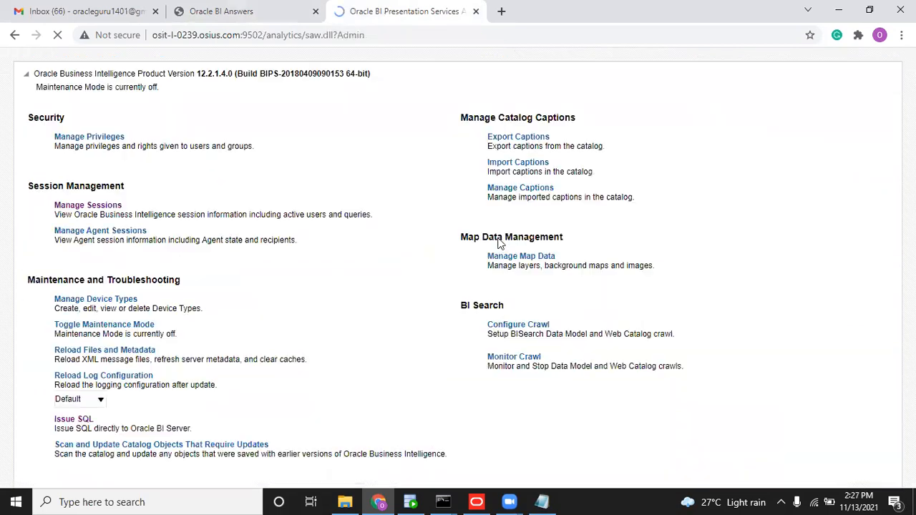
Run CALL SAPURGEALLCACHE() through Issue SQL to purge the BI Server cache.
{"action": "scroll", "coordinate": [299, 316], "scroll_direction": "down", "scroll_amount": 2}
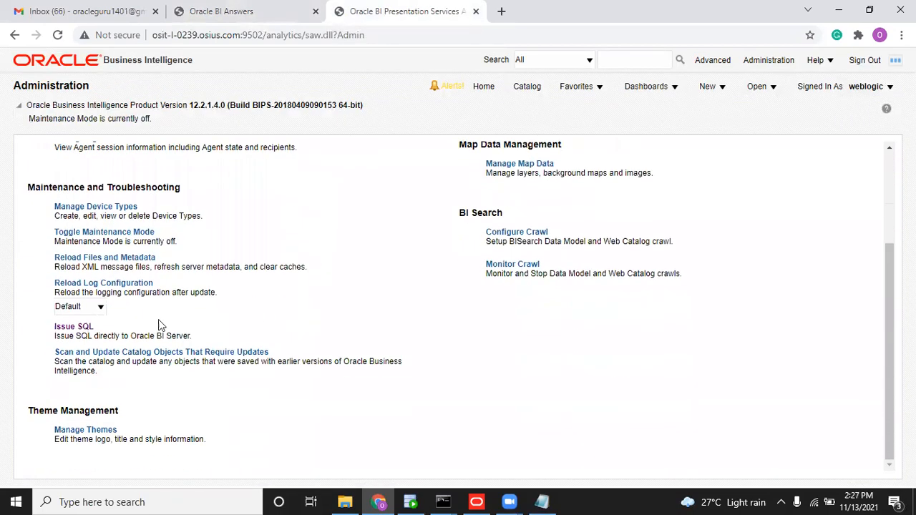
{"action": "left_click", "coordinate": [80, 328]}
{"action": "left_click", "coordinate": [175, 187]}
{"action": "type", "text": "CALL SAPURGEALLCACHE();"}
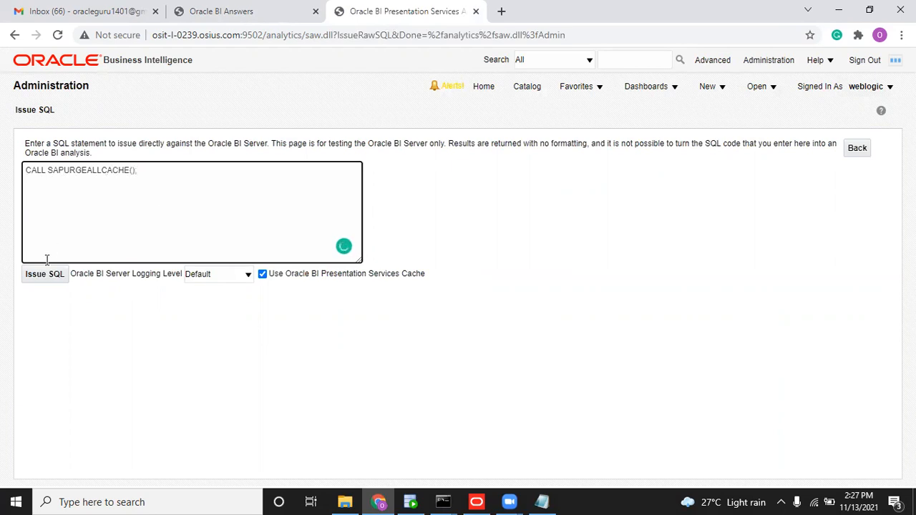
{"action": "left_click", "coordinate": [45, 274]}
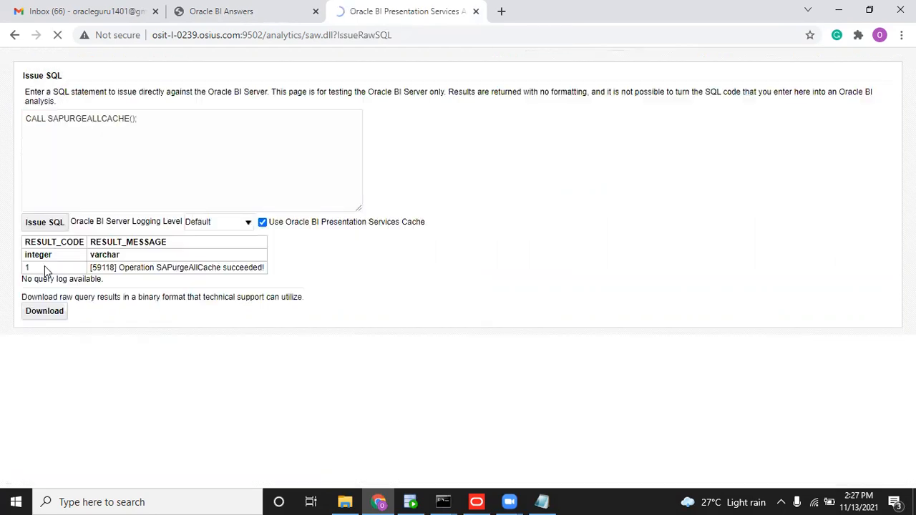
Open the Sales dashboard's Customer Data page, now listing AUD, and put it in edit mode.
{"action": "left_click", "coordinate": [662, 84]}
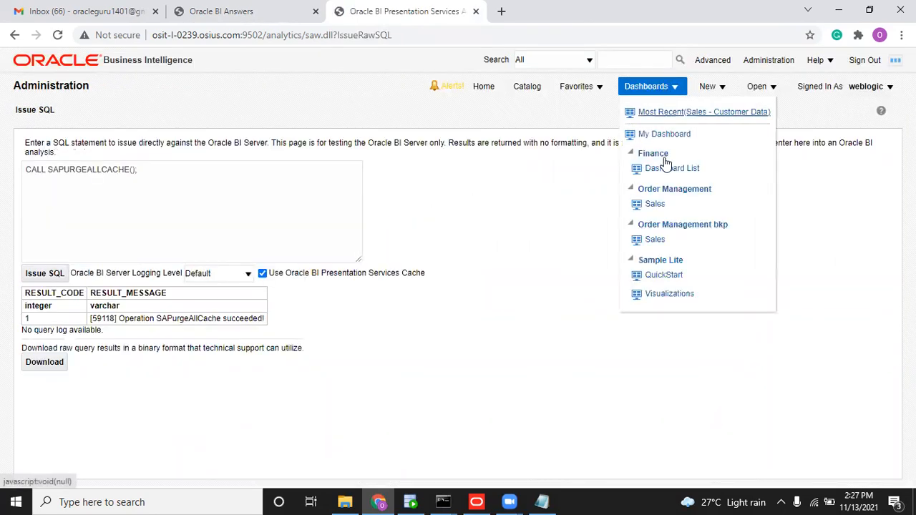
{"action": "left_click", "coordinate": [656, 209]}
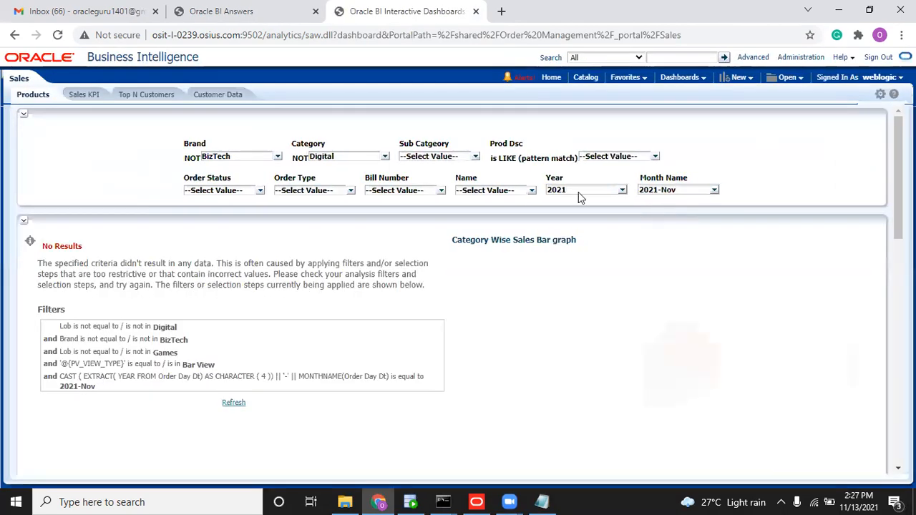
{"action": "left_click", "coordinate": [224, 95]}
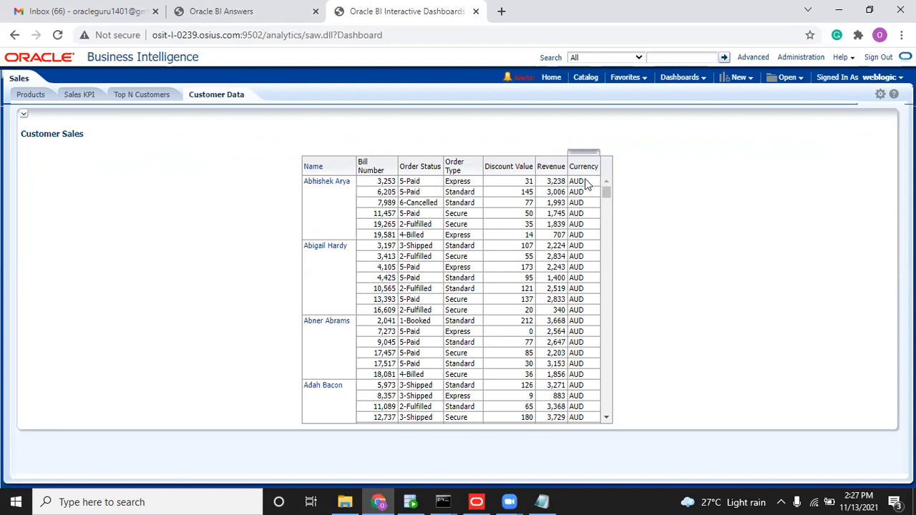
{"action": "left_click", "coordinate": [882, 98]}
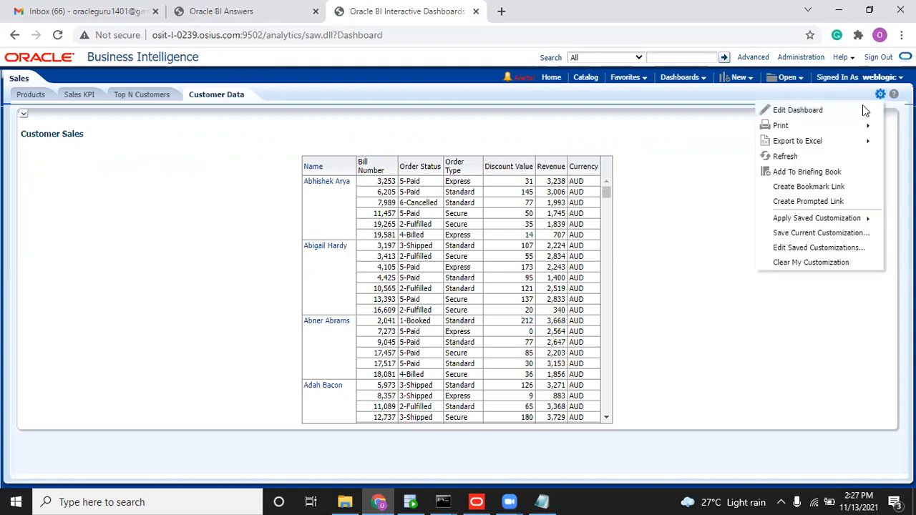
{"action": "left_click", "coordinate": [840, 112]}
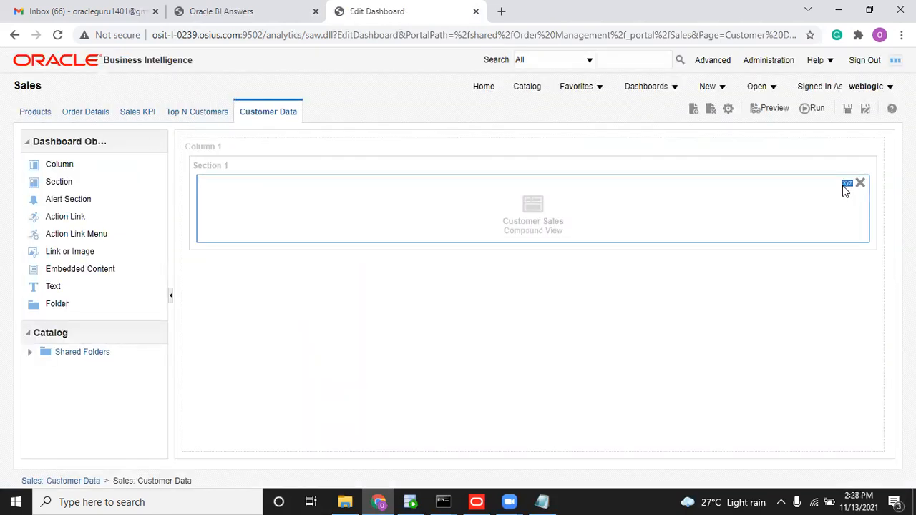
Edit the Customer Sales analysis, delete its Currency filter, and save it.
{"action": "left_click", "coordinate": [845, 187]}
{"action": "left_click", "coordinate": [778, 278]}
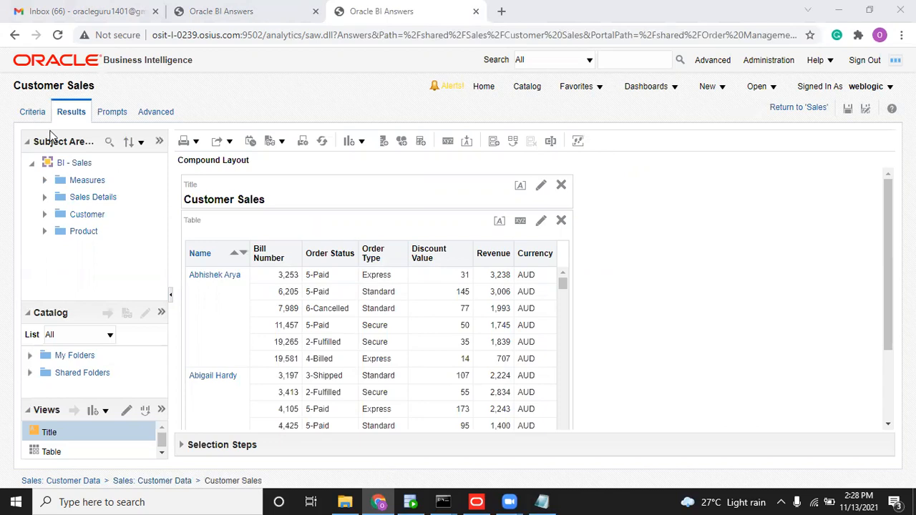
{"action": "left_click", "coordinate": [41, 116]}
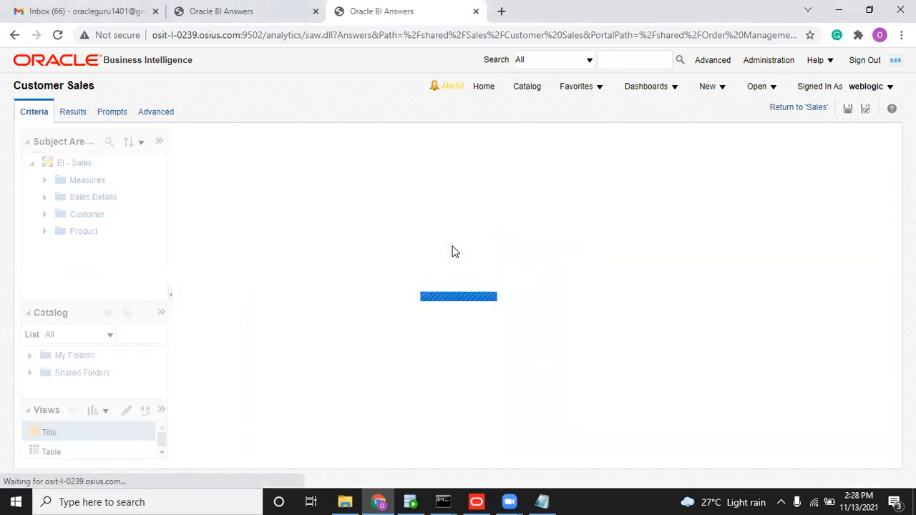
{"action": "left_click", "coordinate": [401, 315]}
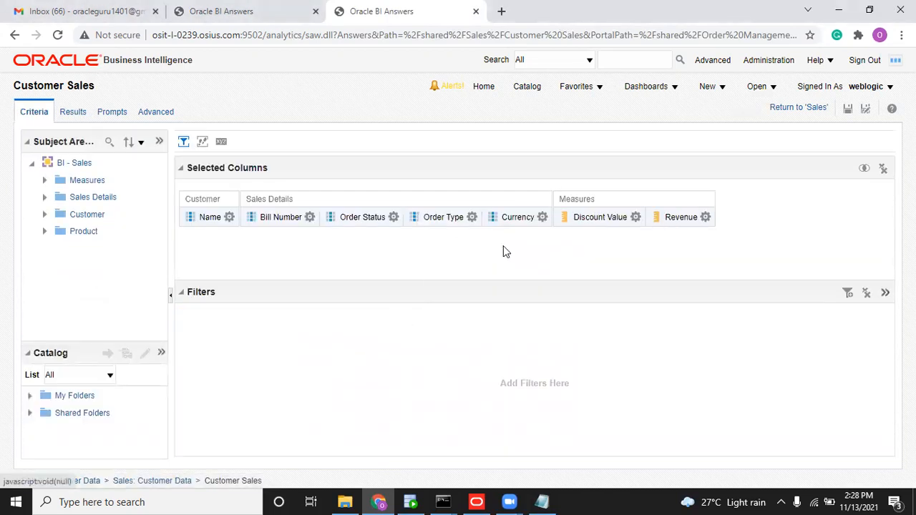
{"action": "left_click", "coordinate": [848, 111]}
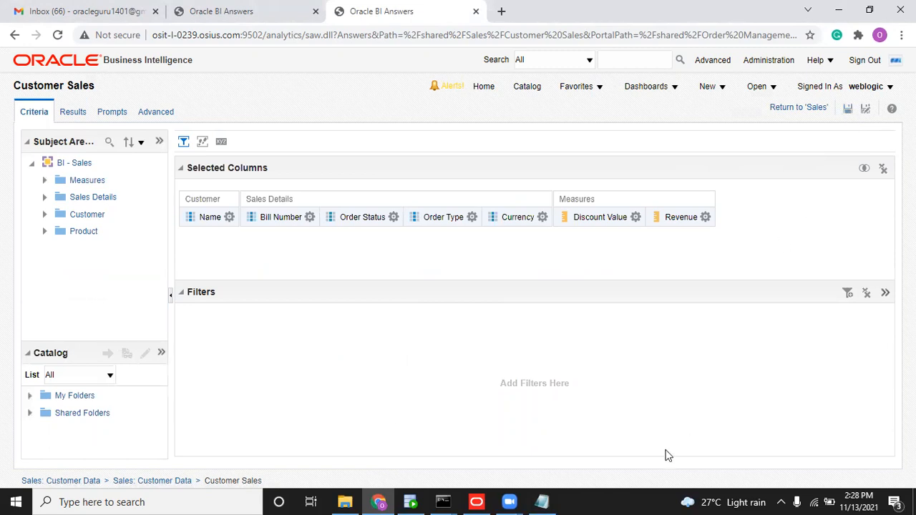
Create a new static repository variable named DB_USER.
{"action": "left_click", "coordinate": [477, 502]}
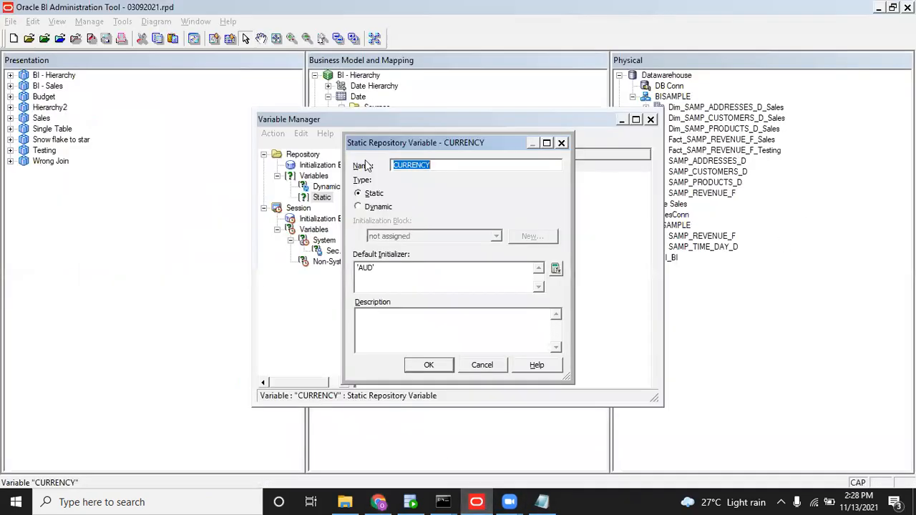
{"action": "left_click", "coordinate": [484, 362]}
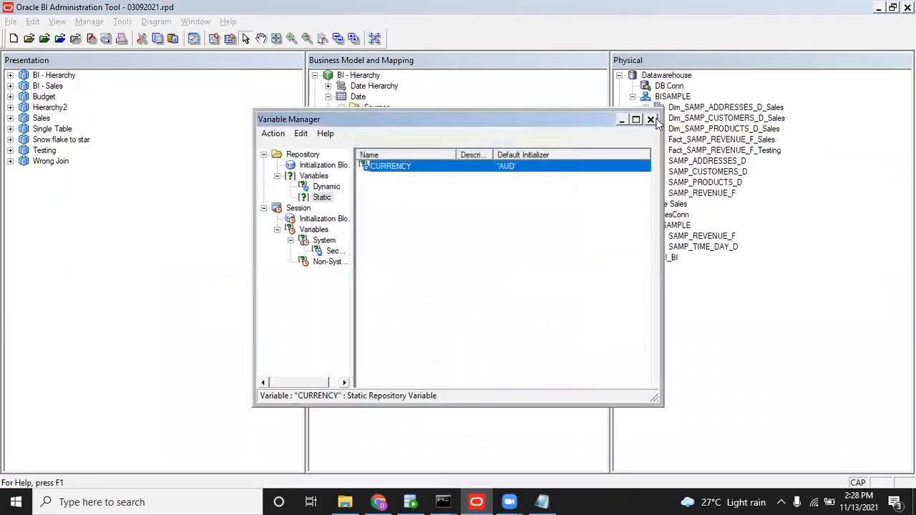
{"action": "right_click", "coordinate": [454, 226]}
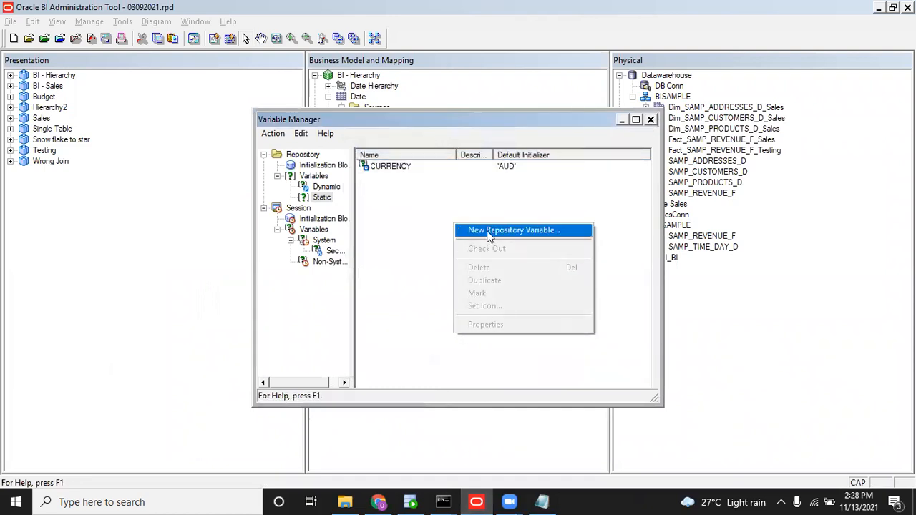
{"action": "left_click", "coordinate": [487, 232]}
{"action": "type", "text": "D"}
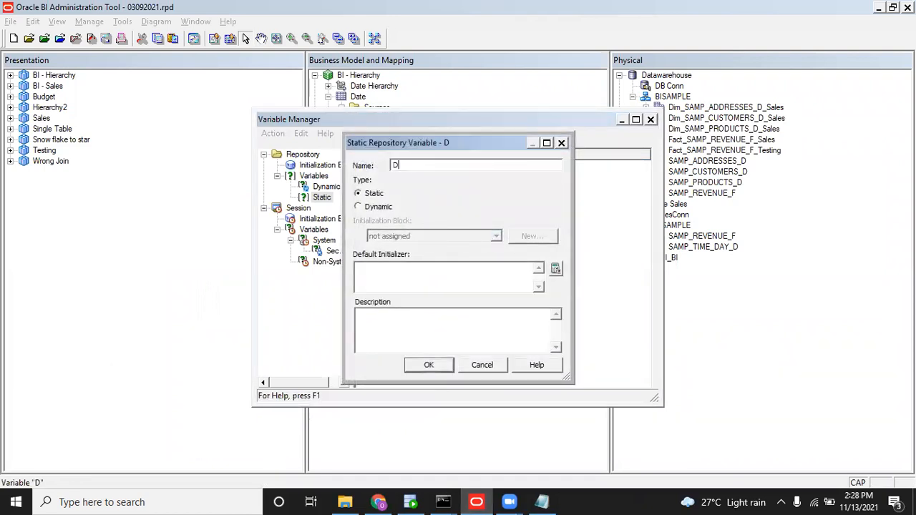
{"action": "type", "text": "B_USER"}
{"action": "type", "text": "'BISAMPLE"}
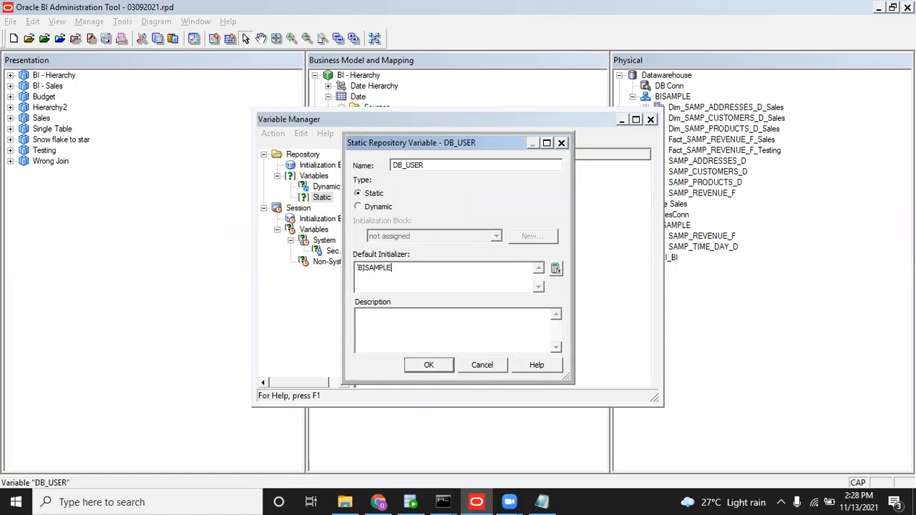
Confirm DB_USER's name and 'BISAMPLE' default, then close Variable Manager.
{"action": "key", "text": "ctrl+a"}
{"action": "left_click", "coordinate": [457, 165]}
{"action": "key", "text": "ctrl+a"}
{"action": "left_click", "coordinate": [432, 365]}
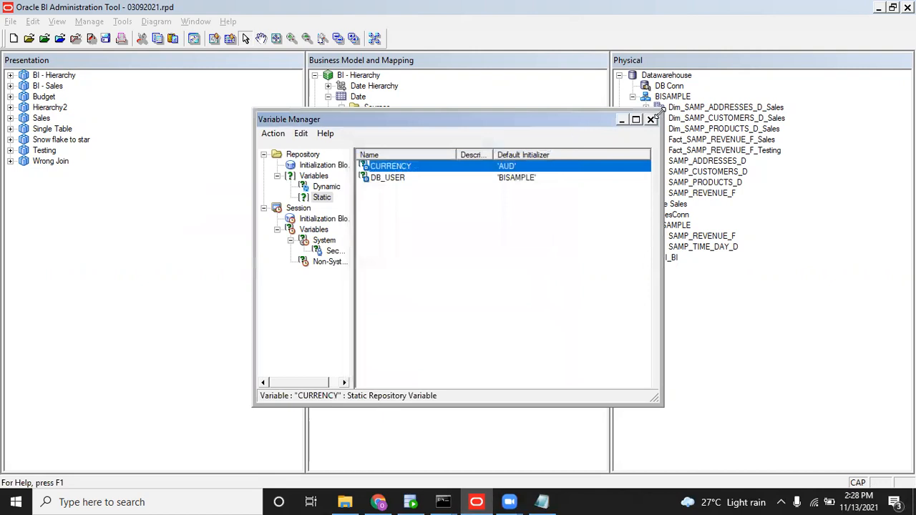
{"action": "left_click", "coordinate": [651, 119]}
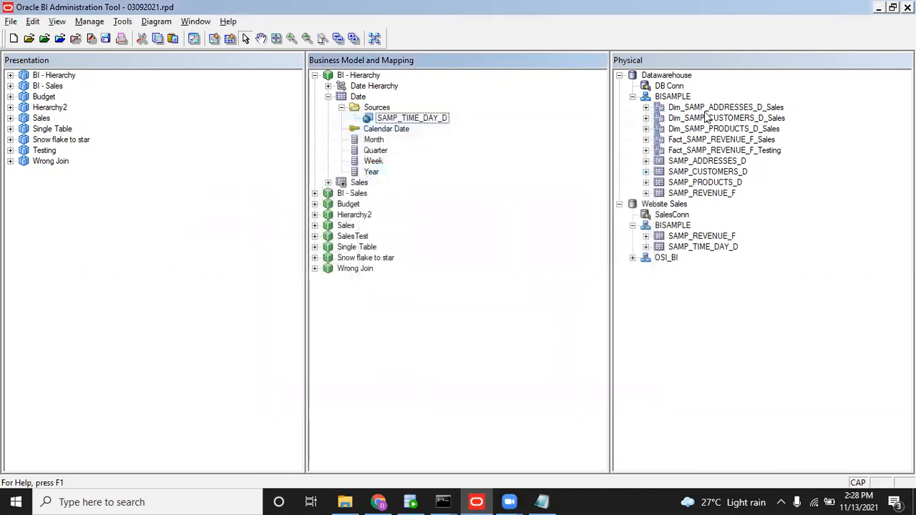
Change the DB Conn connection pool user name from BISAMPLE to DB_USER and save the repository.
{"action": "double_click", "coordinate": [671, 215]}
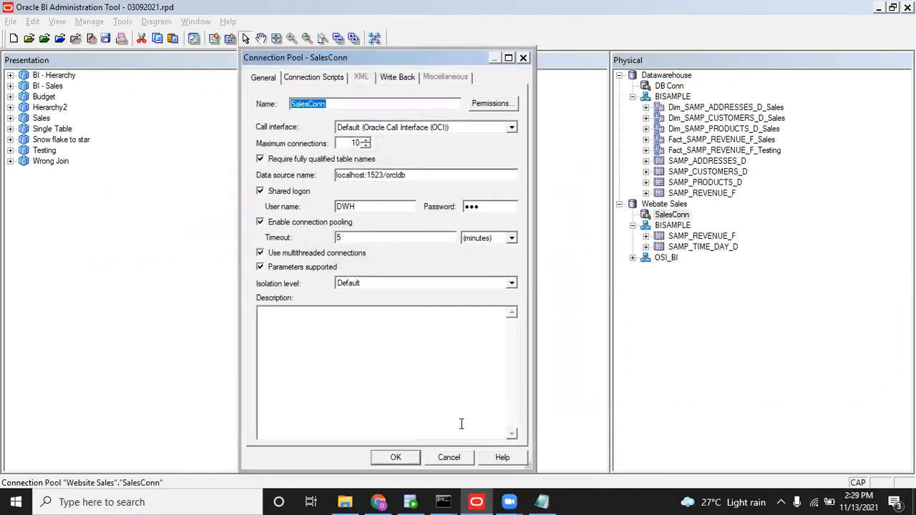
{"action": "left_click", "coordinate": [460, 457]}
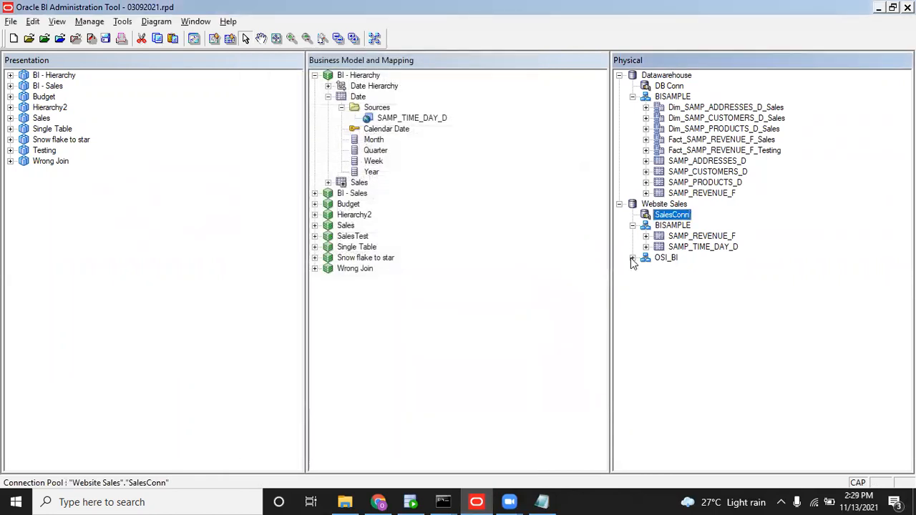
{"action": "left_click", "coordinate": [631, 257]}
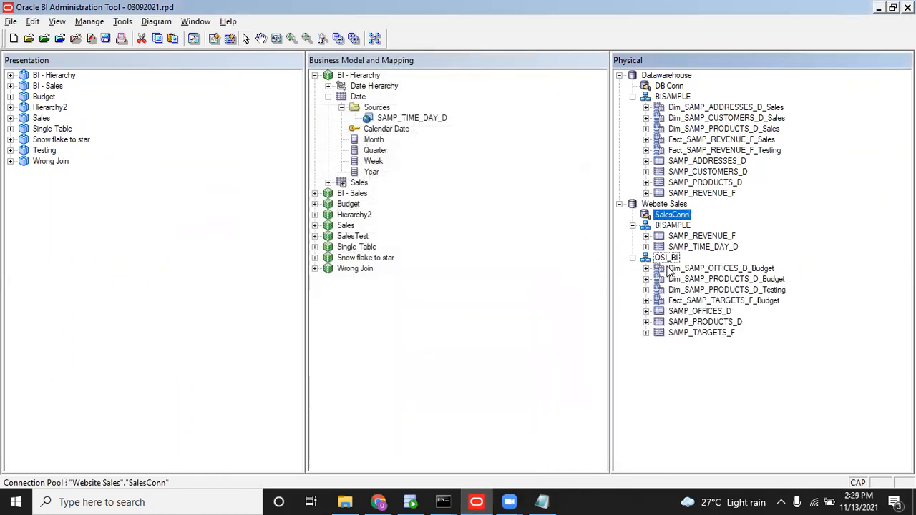
{"action": "double_click", "coordinate": [670, 86]}
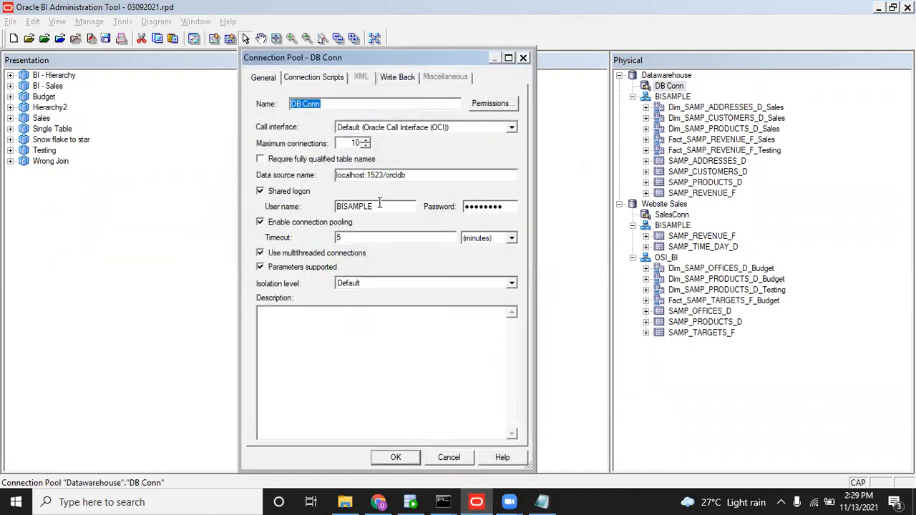
{"action": "double_click", "coordinate": [379, 206]}
{"action": "type", "text": "DB_USER"}
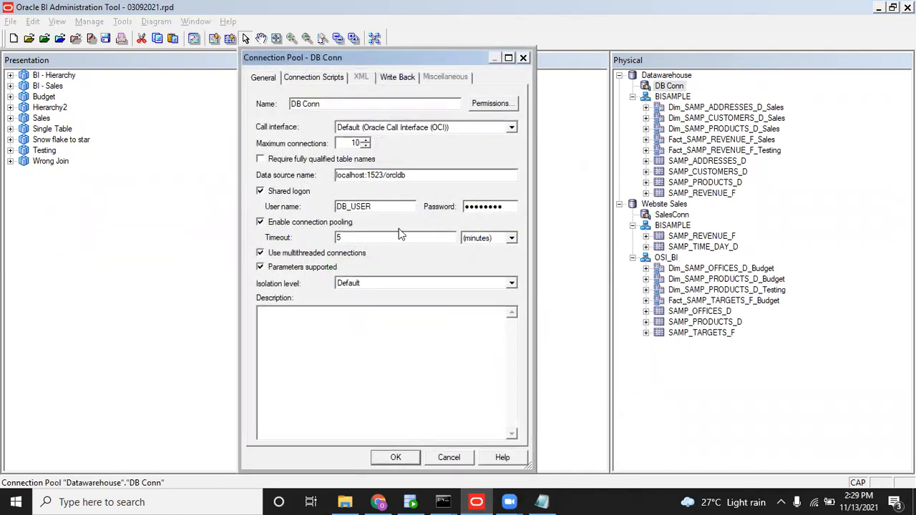
{"action": "left_click", "coordinate": [415, 456]}
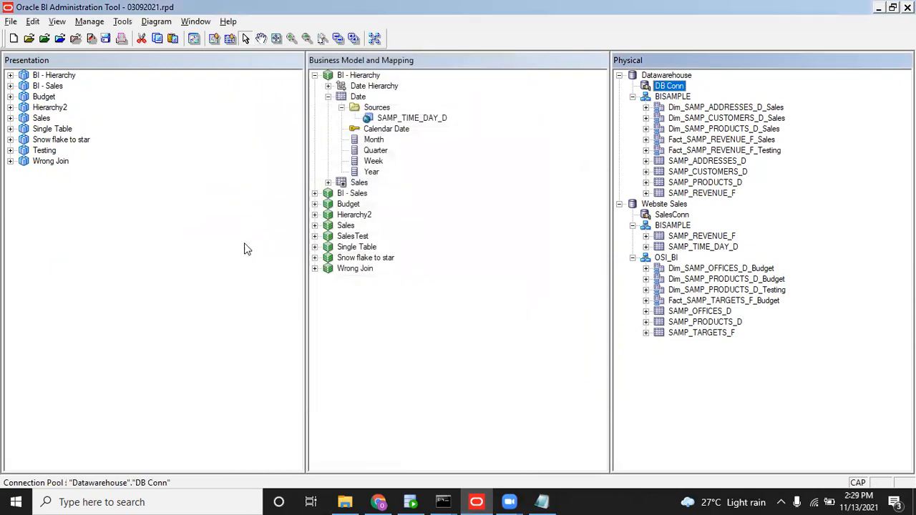
{"action": "left_click", "coordinate": [105, 42]}
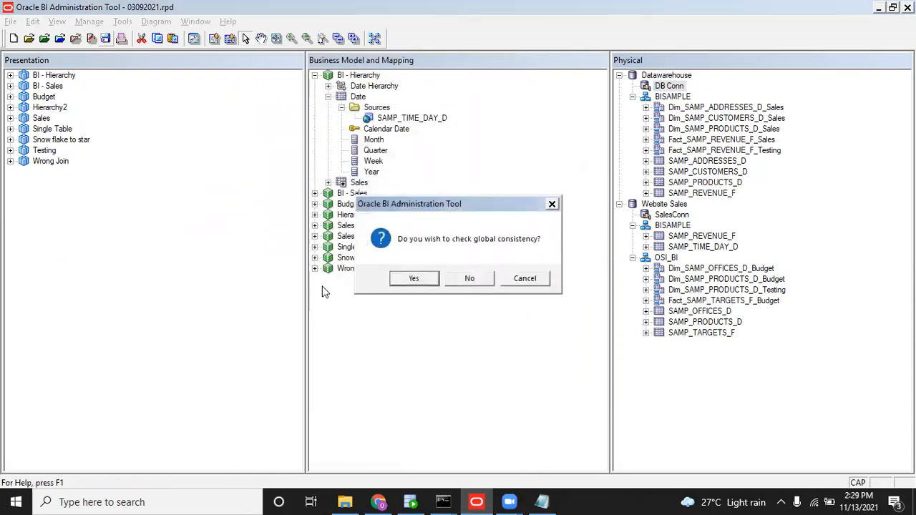
Save without a consistency check and briefly check the repository variables.
{"action": "left_click", "coordinate": [469, 278]}
{"action": "left_click", "coordinate": [87, 21]}
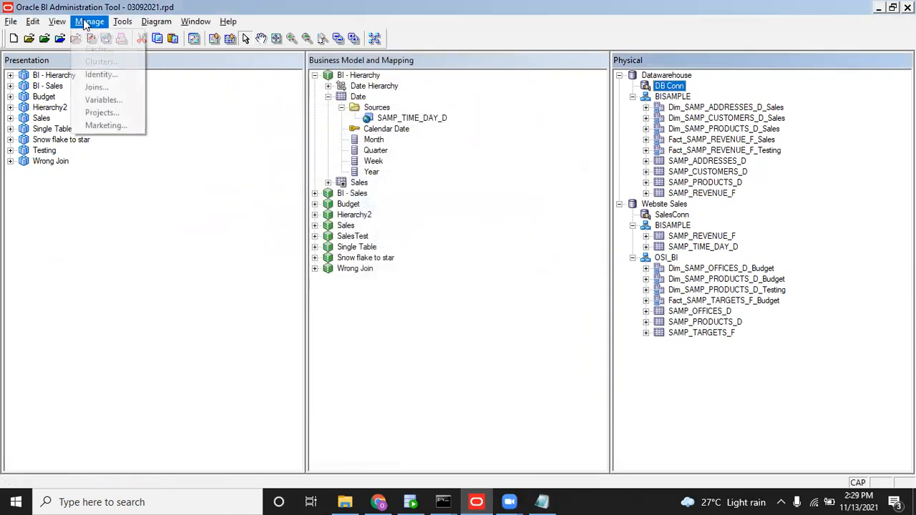
{"action": "left_click", "coordinate": [108, 101]}
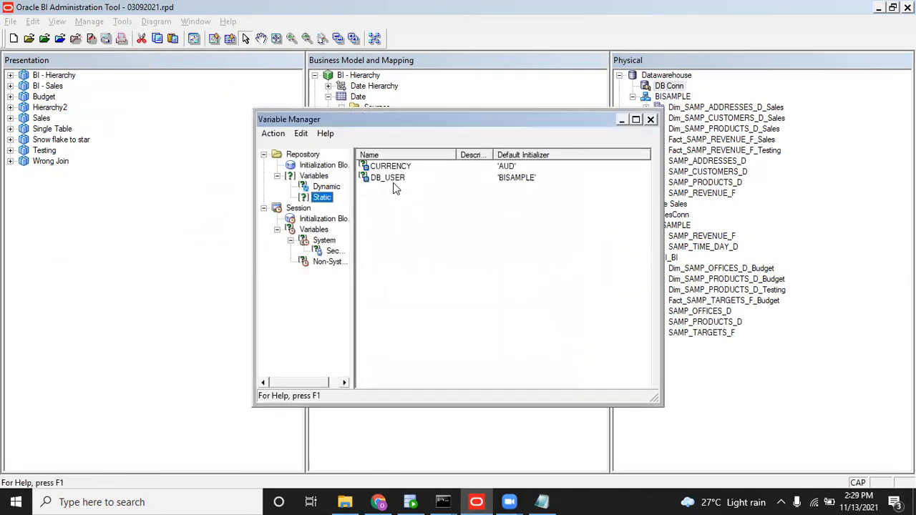
{"action": "left_click", "coordinate": [650, 119]}
Trace Dim_SAMP_ADDRESSES_D_Sales to its related Customer presentation table in the Sales subject area.
{"action": "right_click", "coordinate": [684, 109]}
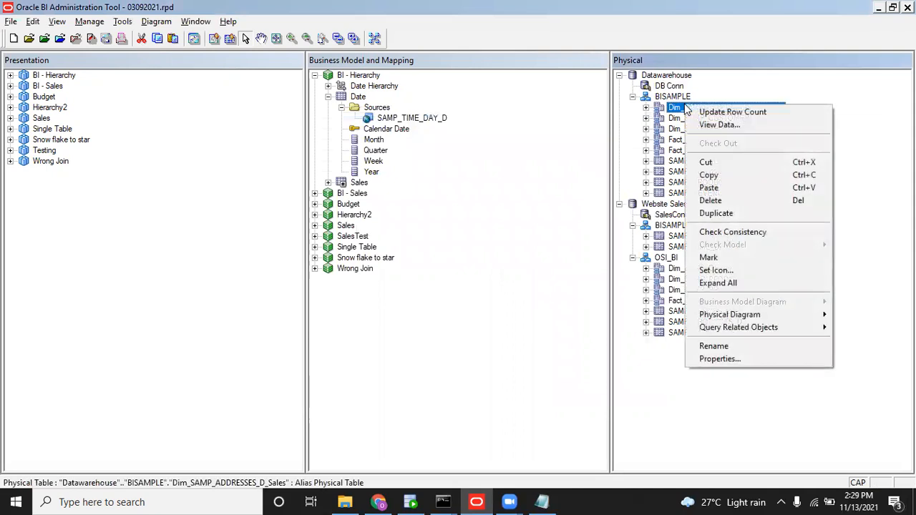
{"action": "mouse_move", "coordinate": [744, 328]}
{"action": "left_click", "coordinate": [629, 327]}
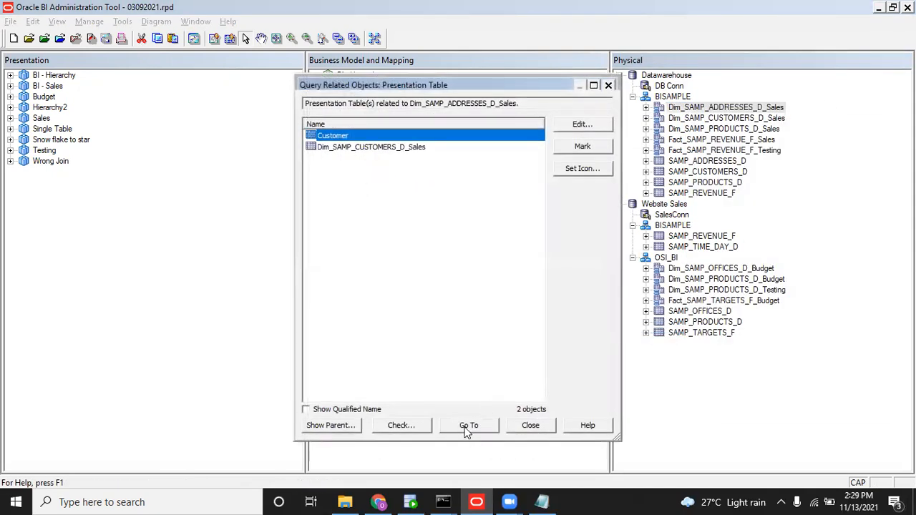
{"action": "left_click", "coordinate": [469, 426]}
{"action": "left_click", "coordinate": [42, 120]}
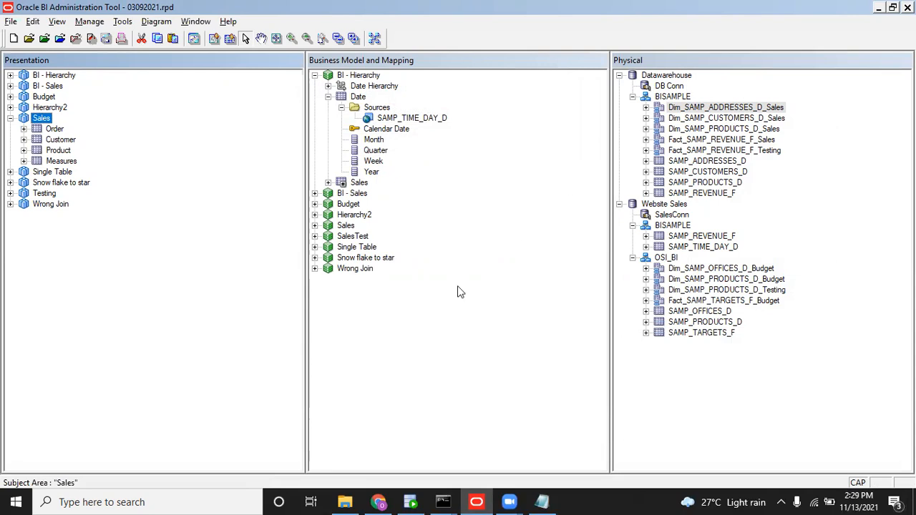
Rerun the datamodel.cmd uploadrpd command for 03092021.rpd in Command Prompt.
{"action": "mouse_move", "coordinate": [385, 500]}
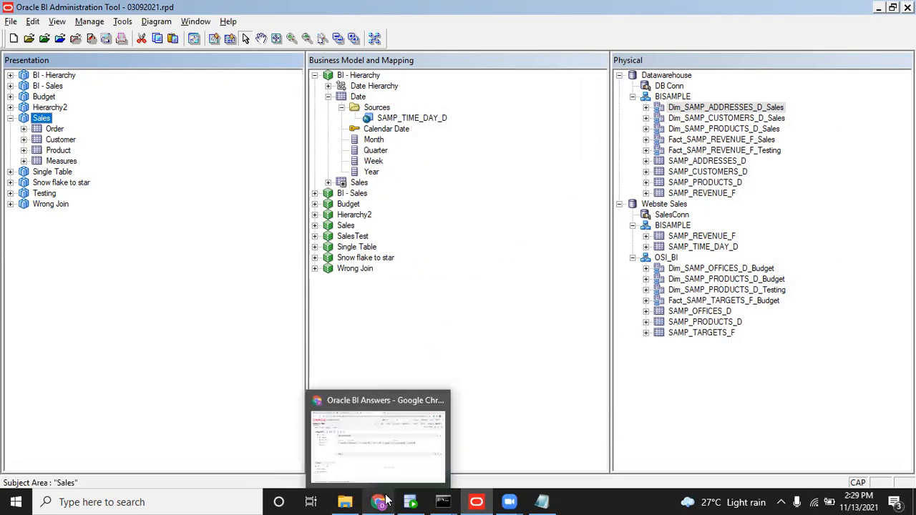
{"action": "mouse_move", "coordinate": [443, 500]}
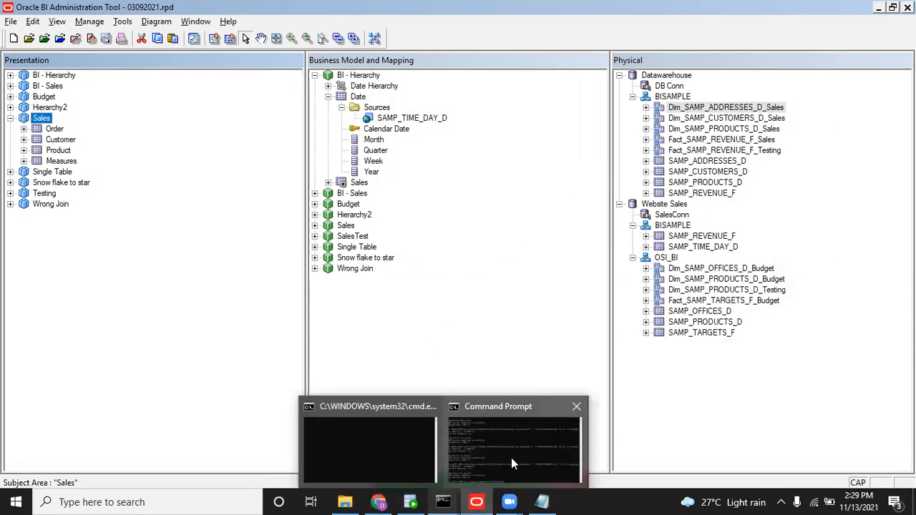
{"action": "left_click", "coordinate": [511, 464]}
{"action": "key", "text": "Up"}
{"action": "key", "text": "Return"}
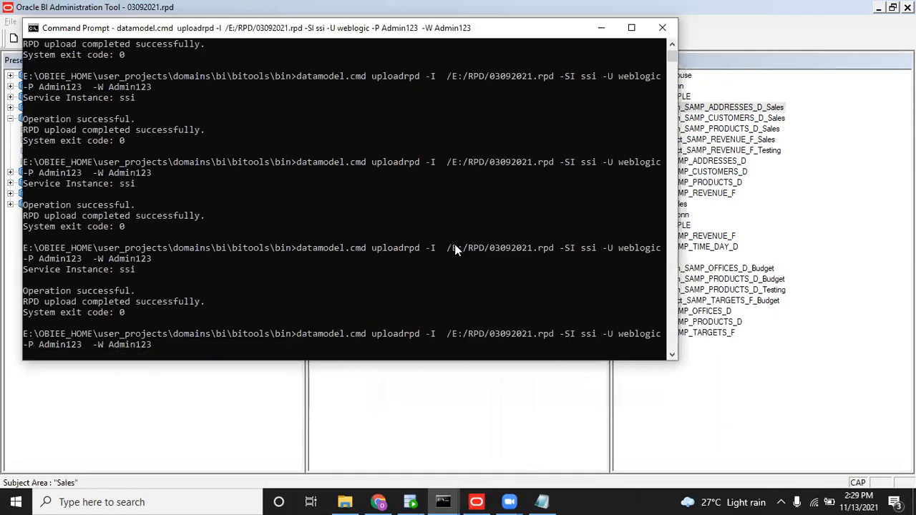
{"action": "key", "text": "alt+Tab"}
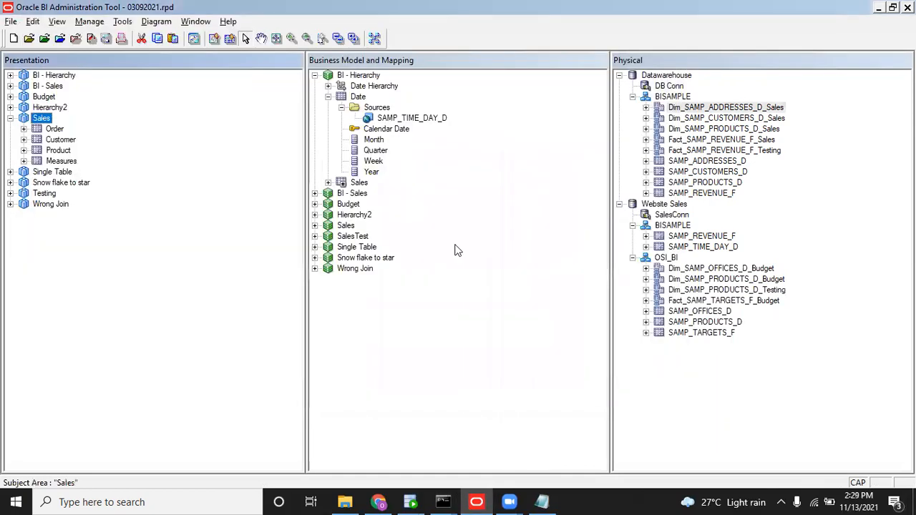
Try importing metadata through DB Conn, dismiss the login failure, and cancel.
{"action": "right_click", "coordinate": [670, 86]}
{"action": "left_click", "coordinate": [773, 94]}
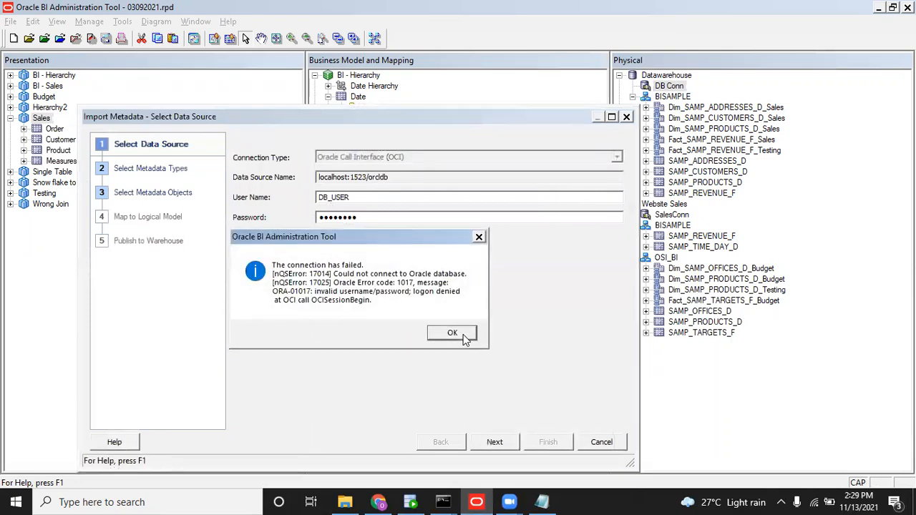
{"action": "left_click", "coordinate": [467, 334]}
{"action": "left_click", "coordinate": [603, 440]}
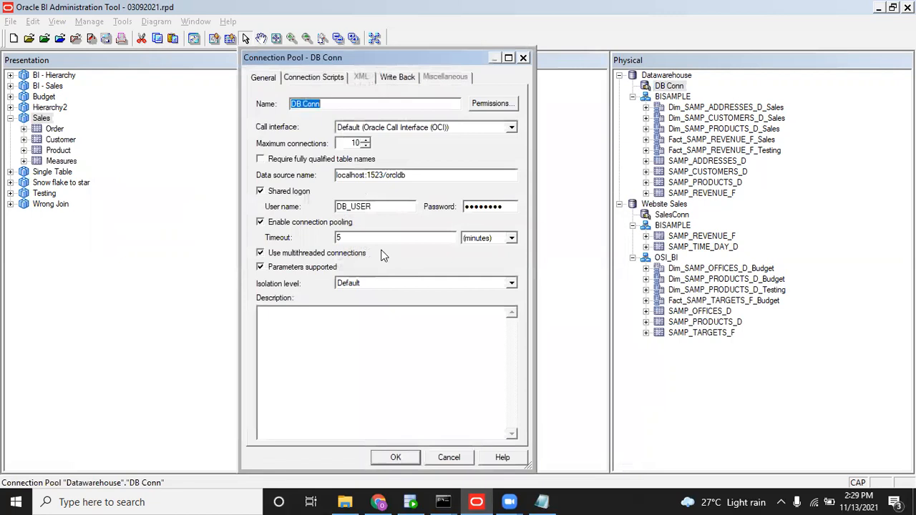
Change the DB Conn user name to VALUE_OF(DB_USER).
{"action": "left_click", "coordinate": [378, 207]}
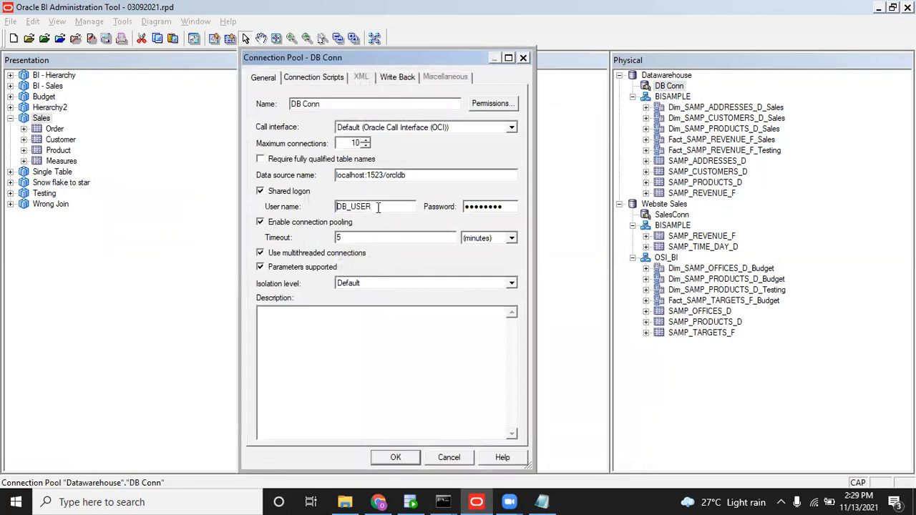
{"action": "type", "text": "VAL"}
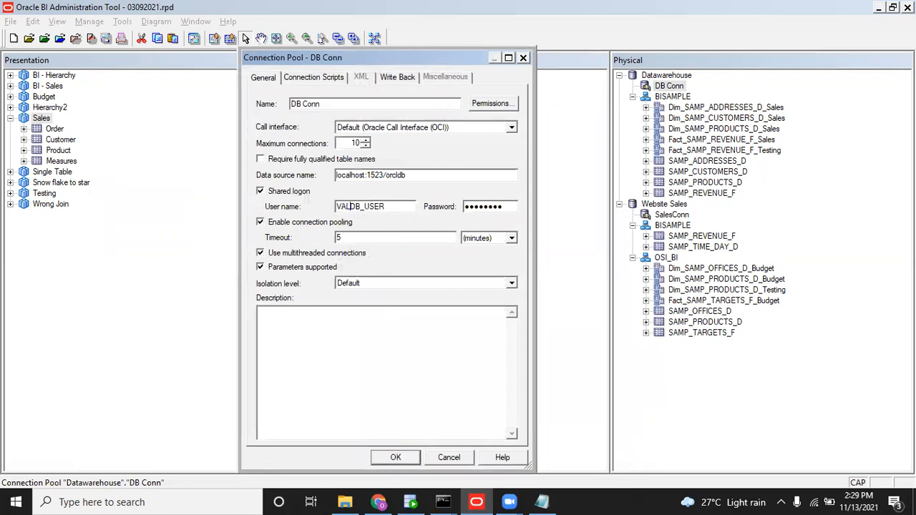
{"action": "type", "text": "UDB_USE"}
{"action": "key", "text": "BackSpace"}
{"action": "type", "text": "E_OF"}
{"action": "type", "text": ")"}
Keep VALUE_OF(DB_USER) as DB Conn's user name and save without the consistency check.
{"action": "left_click", "coordinate": [402, 457]}
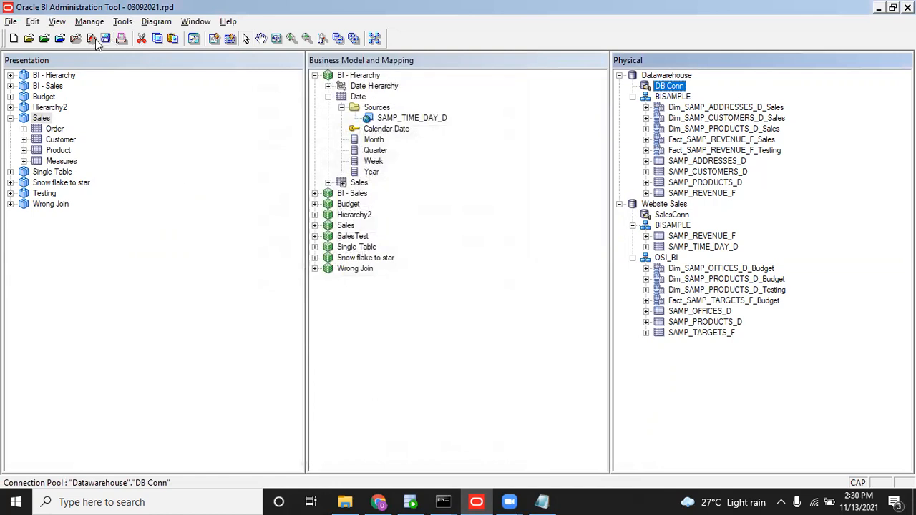
{"action": "left_click", "coordinate": [106, 38]}
{"action": "left_click", "coordinate": [474, 279]}
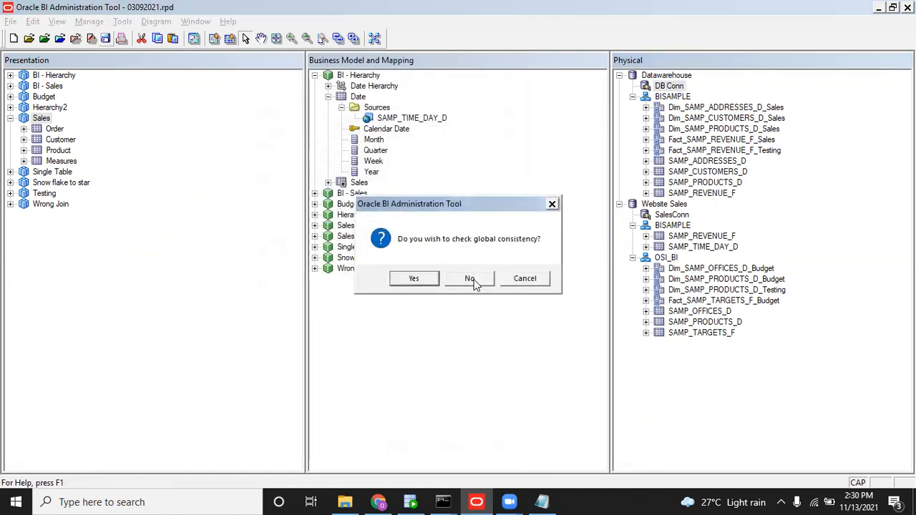
Retry Import Metadata through DB Conn, dismiss the login error, check the user name, and cancel.
{"action": "right_click", "coordinate": [673, 91]}
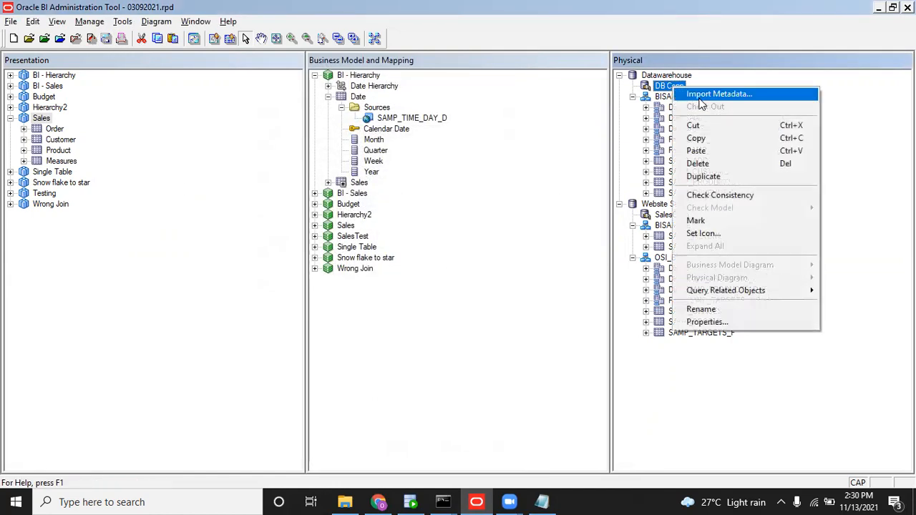
{"action": "left_click", "coordinate": [704, 93]}
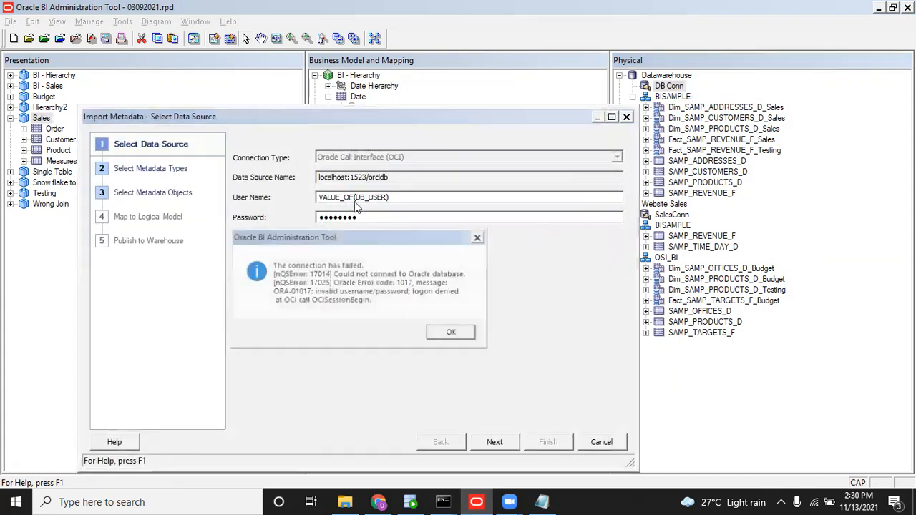
{"action": "left_click", "coordinate": [451, 332]}
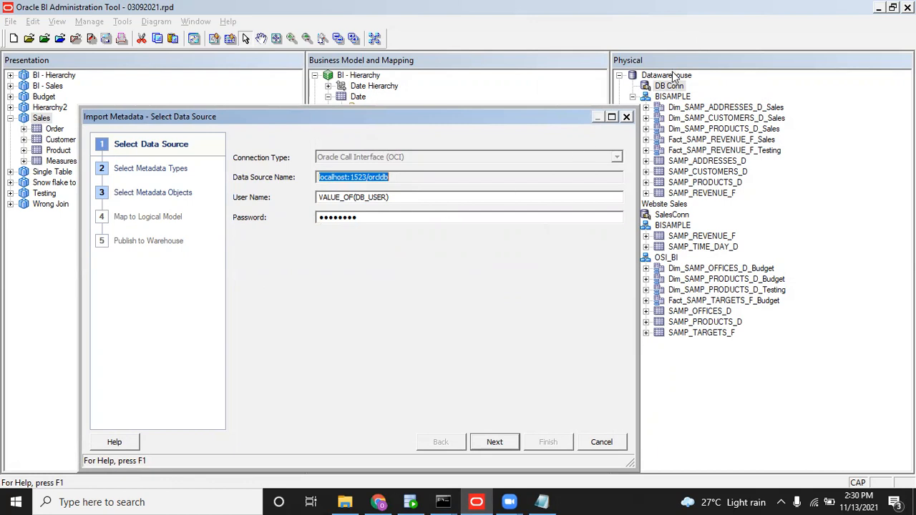
{"action": "left_click_drag", "start_coordinate": [390, 198], "coordinate": [308, 201]}
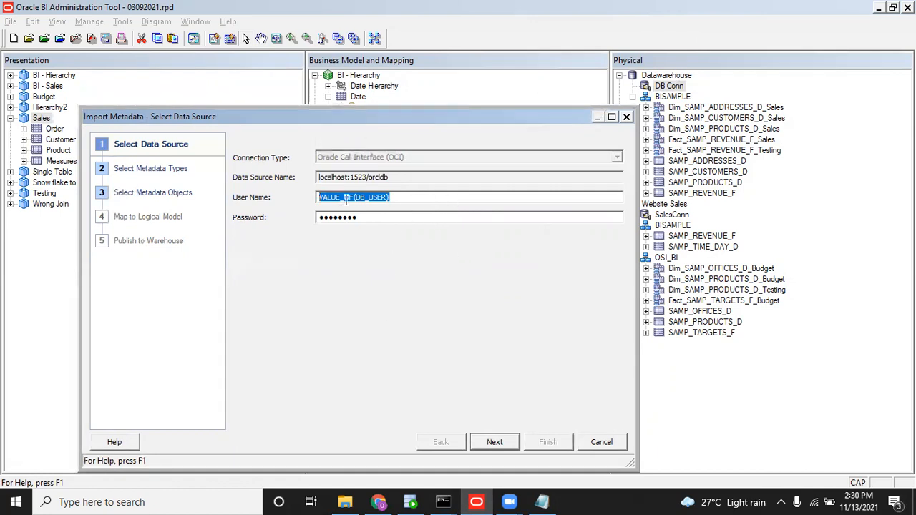
{"action": "left_click", "coordinate": [375, 198]}
{"action": "left_click_drag", "start_coordinate": [396, 198], "coordinate": [295, 191]}
{"action": "left_click", "coordinate": [588, 443]}
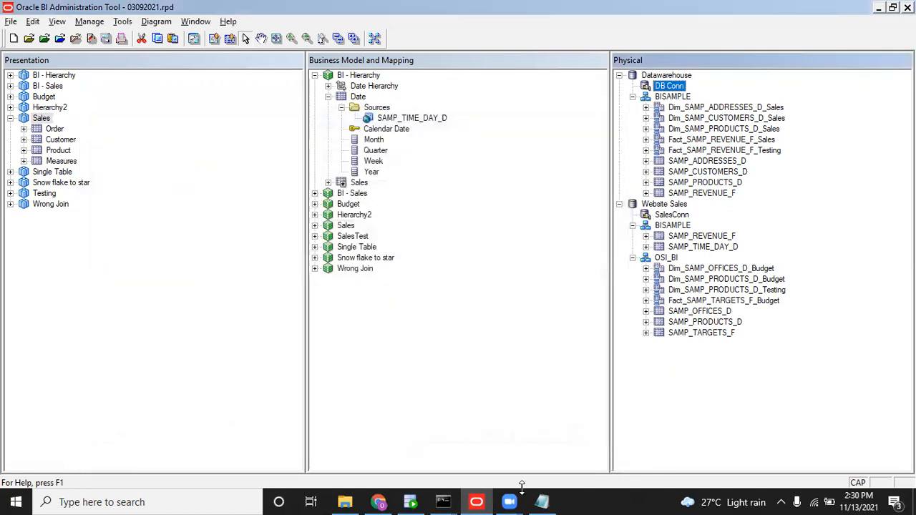
Rerun the datamodel.cmd uploadrpd command for 03092021.rpd in Command Prompt.
{"action": "mouse_move", "coordinate": [447, 499]}
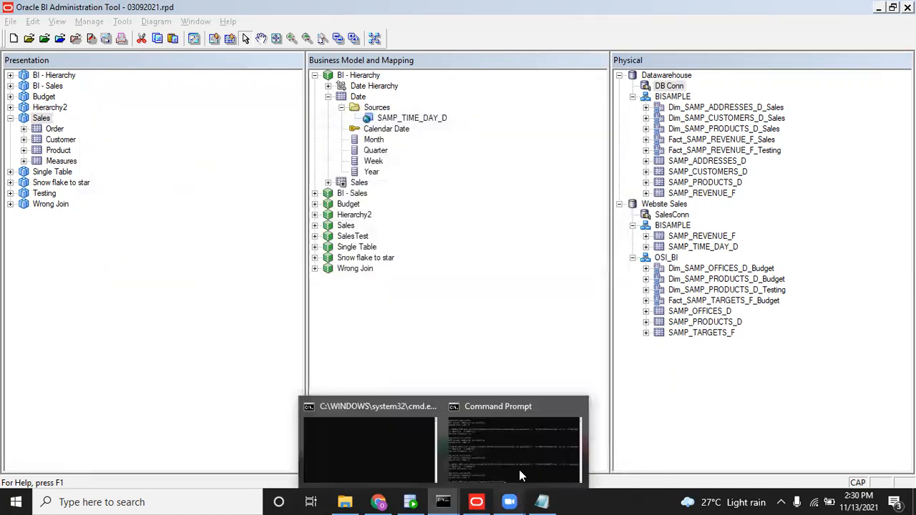
{"action": "left_click", "coordinate": [522, 455]}
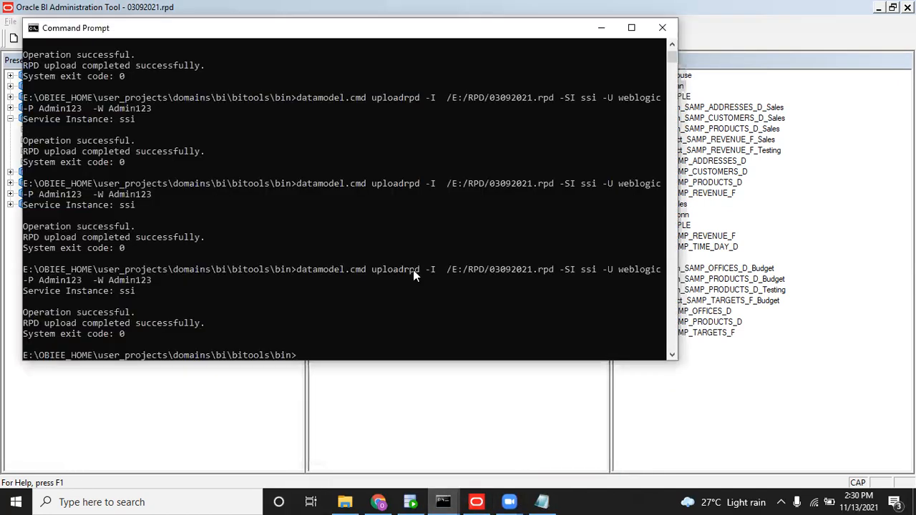
{"action": "key", "text": "alt+Tab"}
{"action": "key", "text": "alt+Tab"}
{"action": "key", "text": "Up"}
{"action": "key", "text": "Return"}
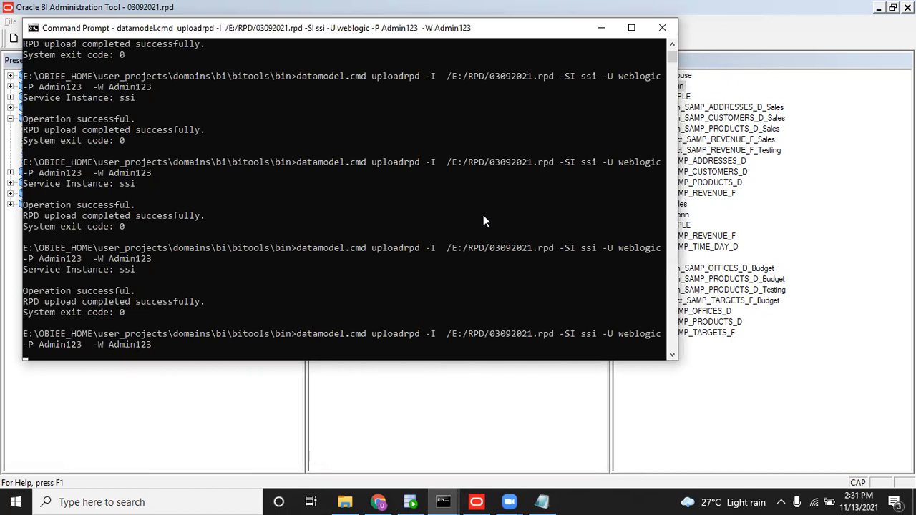
{"action": "left_click", "coordinate": [374, 501]}
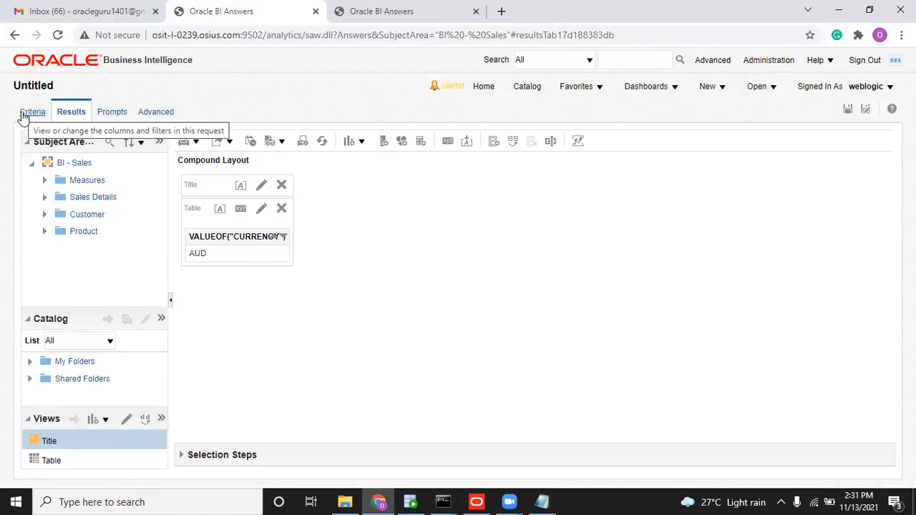
Open the formula editor for the VALUEOF(CURRENCY) column in the Criteria view.
{"action": "left_click", "coordinate": [24, 114]}
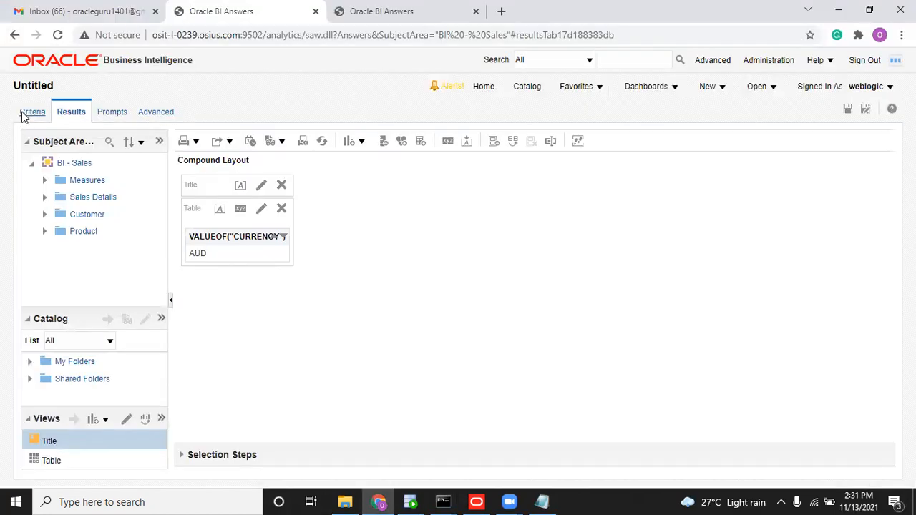
{"action": "left_click", "coordinate": [297, 218]}
{"action": "mouse_move", "coordinate": [303, 234]}
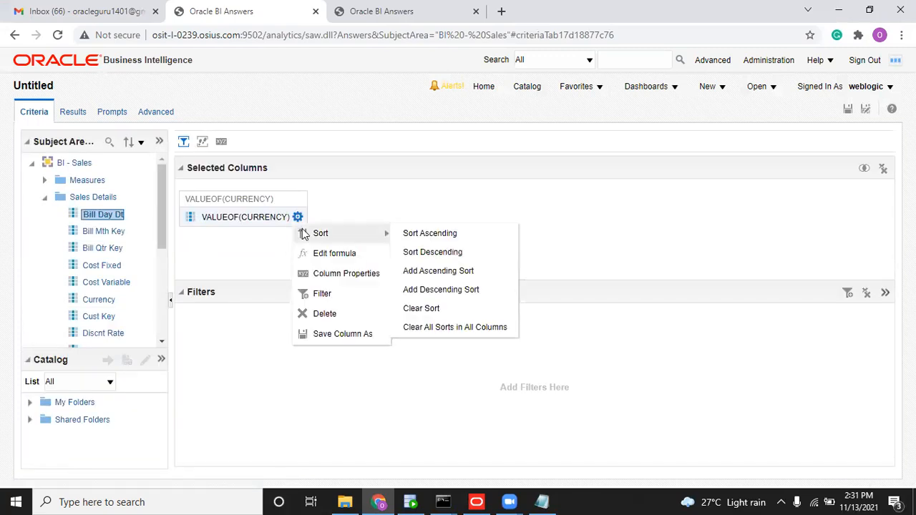
{"action": "left_click", "coordinate": [328, 253]}
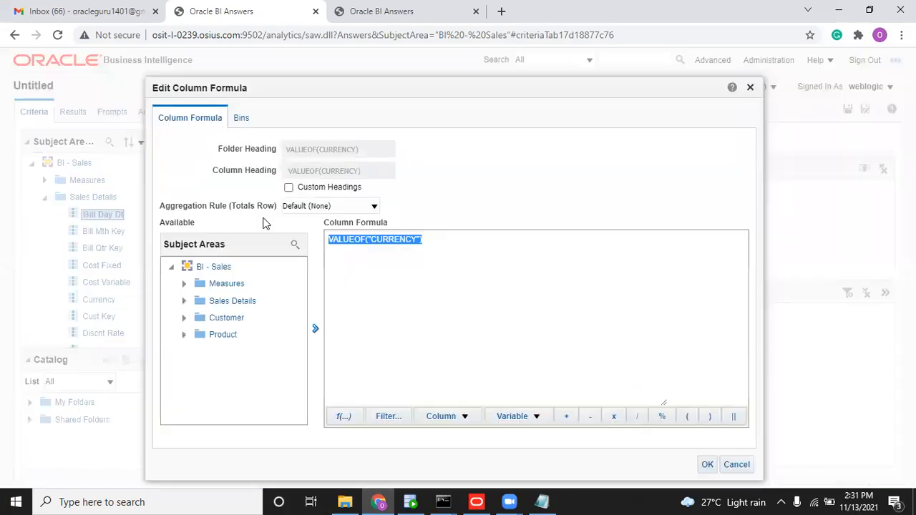
{"action": "left_click", "coordinate": [389, 261]}
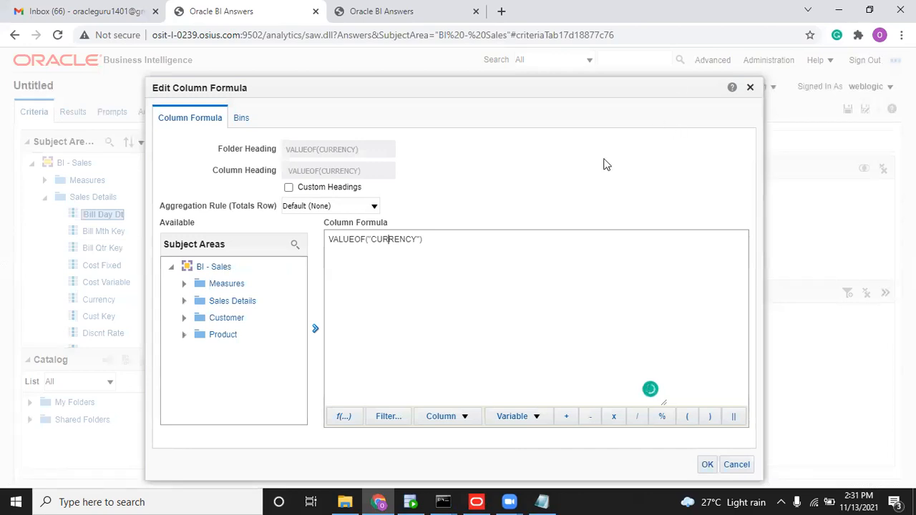
Change the formula to VALUE_OF("CURRENCY") and apply it, which returns an undefined-function error.
{"action": "key", "text": "alt+Tab"}
{"action": "left_click", "coordinate": [366, 207]}
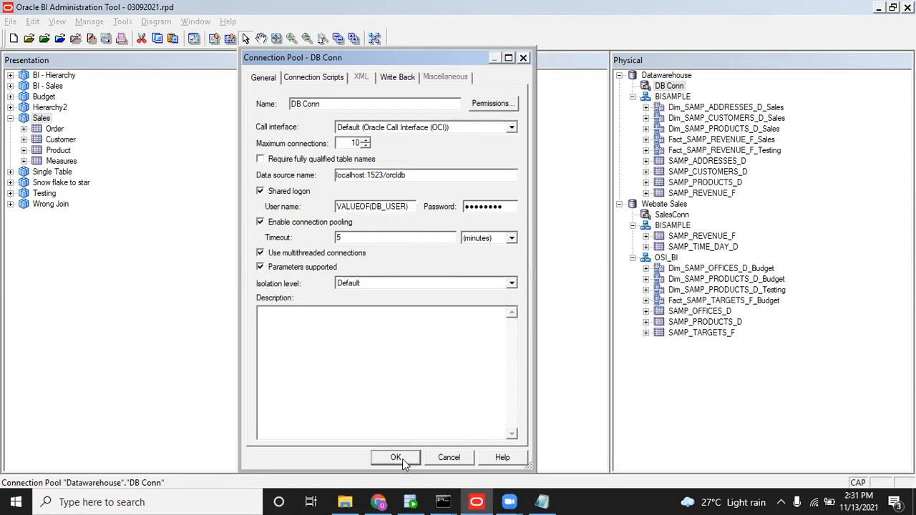
{"action": "key", "text": "alt+Tab"}
{"action": "mouse_move", "coordinate": [356, 243]}
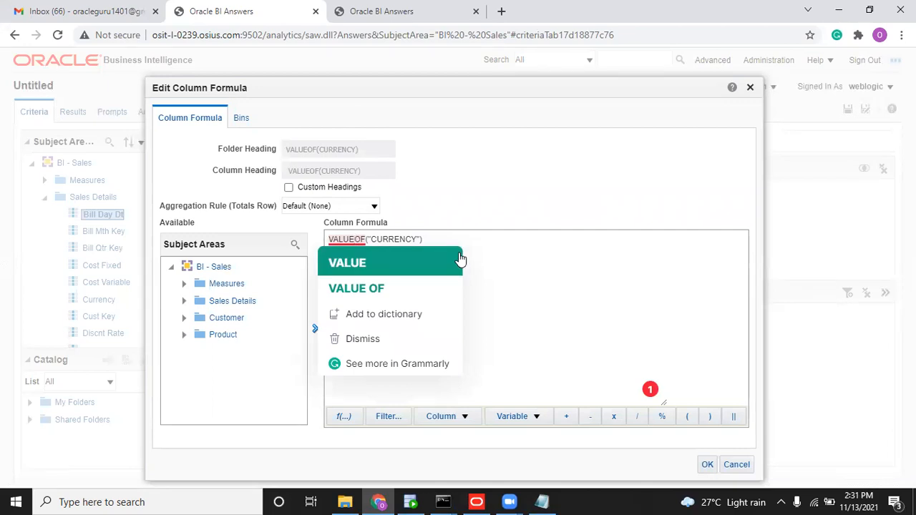
{"action": "type", "text": "_"}
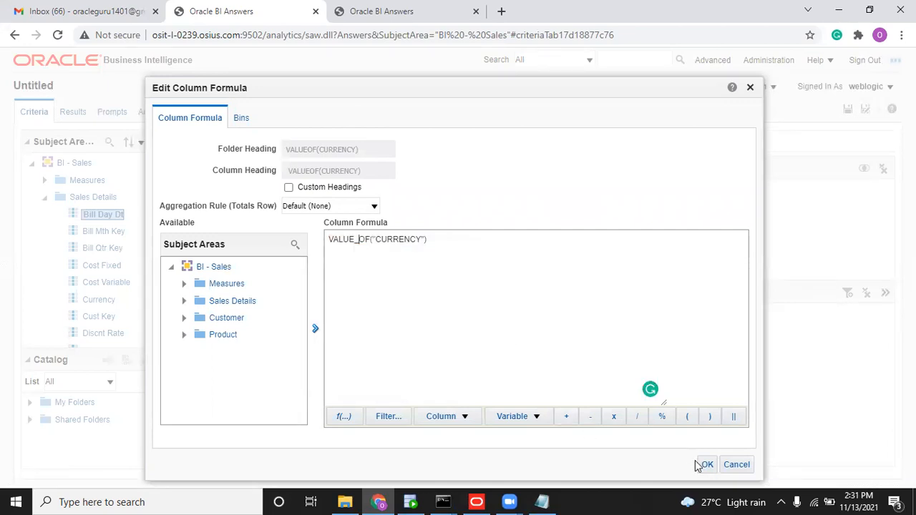
{"action": "left_click", "coordinate": [704, 465]}
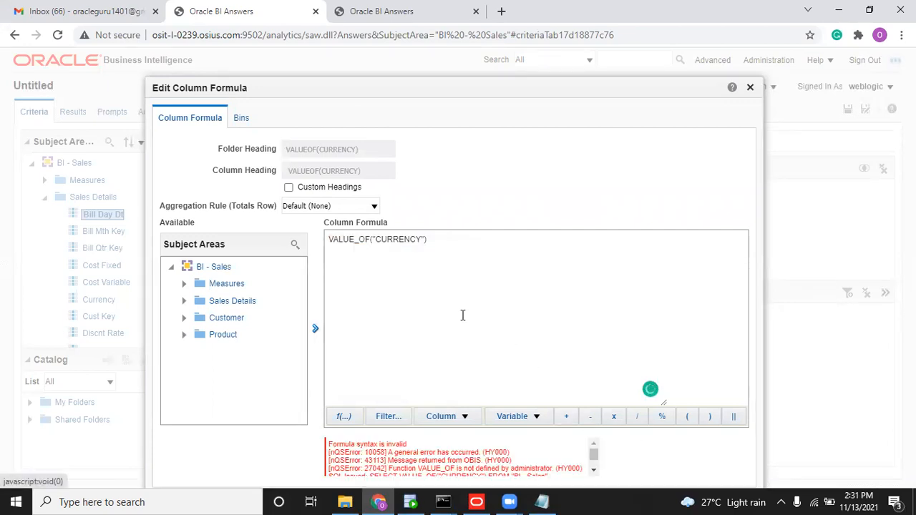
{"action": "key", "text": "alt+Tab"}
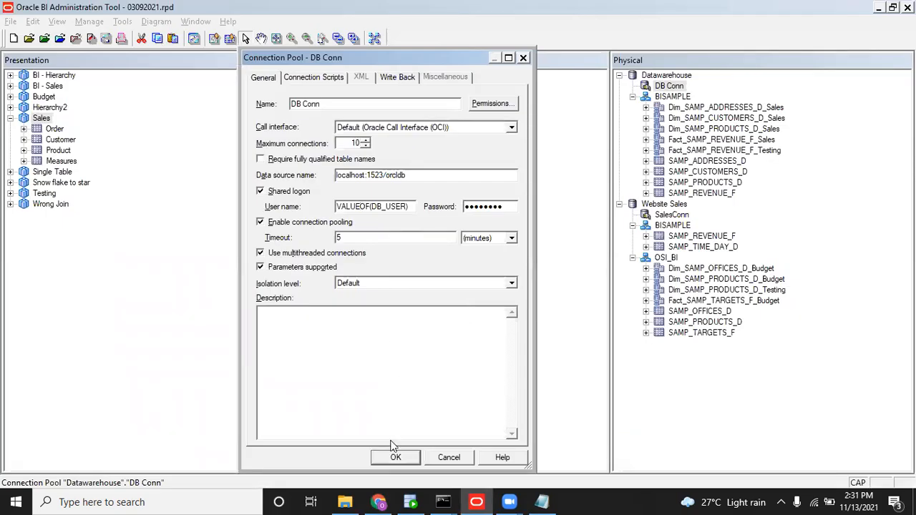
Close DB Conn's connection pool settings and save the repository, skipping the consistency check.
{"action": "left_click", "coordinate": [395, 458]}
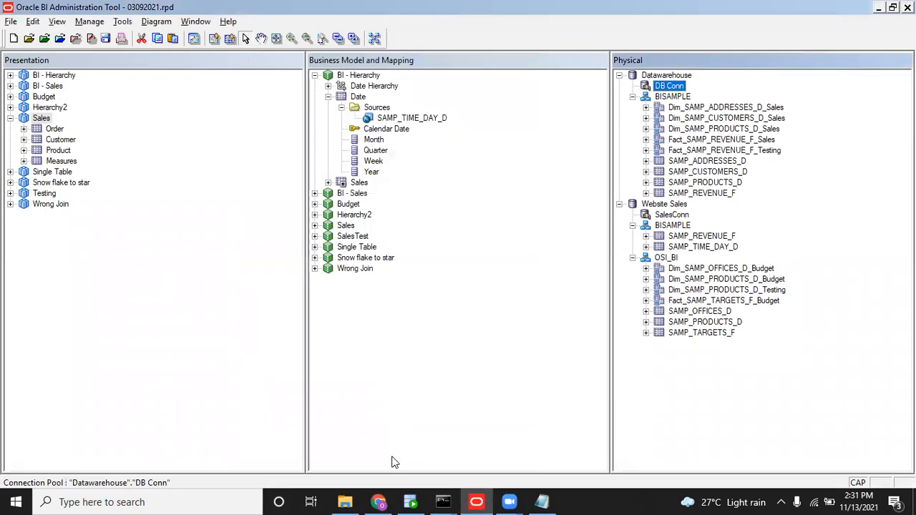
{"action": "left_click", "coordinate": [106, 39]}
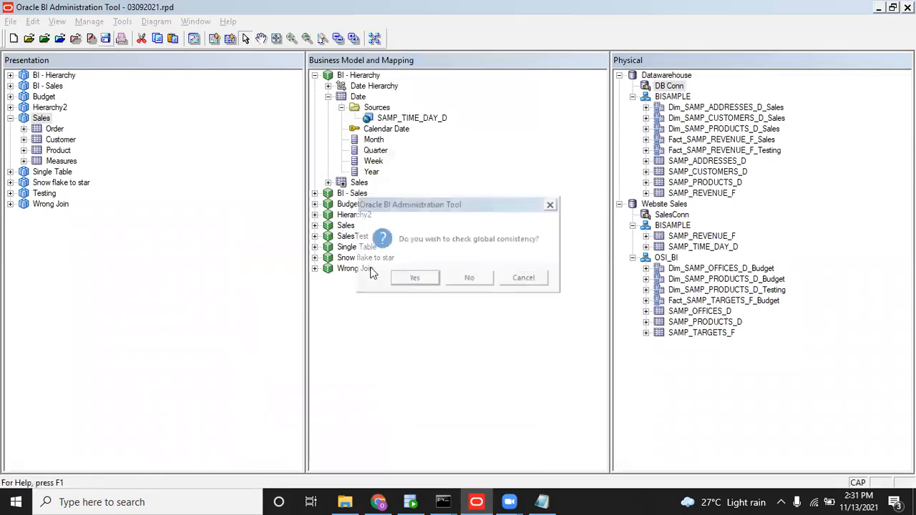
{"action": "left_click", "coordinate": [468, 280]}
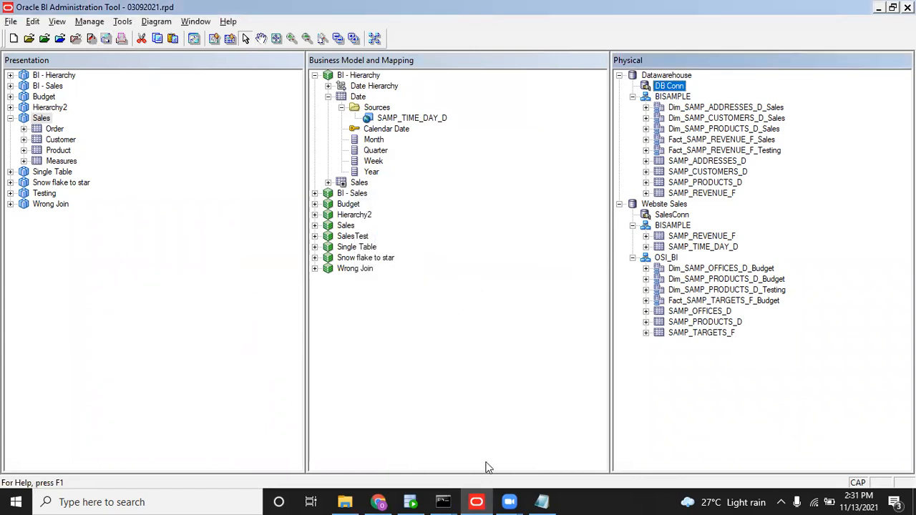
{"action": "left_click", "coordinate": [449, 500]}
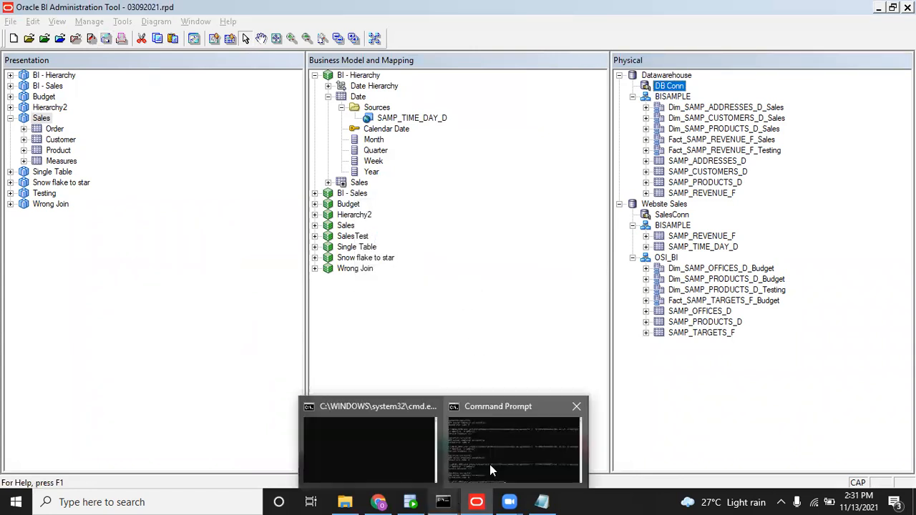
Rerun uploadrpd for 03092021.rpd until it reports a successful upload with exit code 0.
{"action": "key", "text": "Up"}
{"action": "key", "text": "Return"}
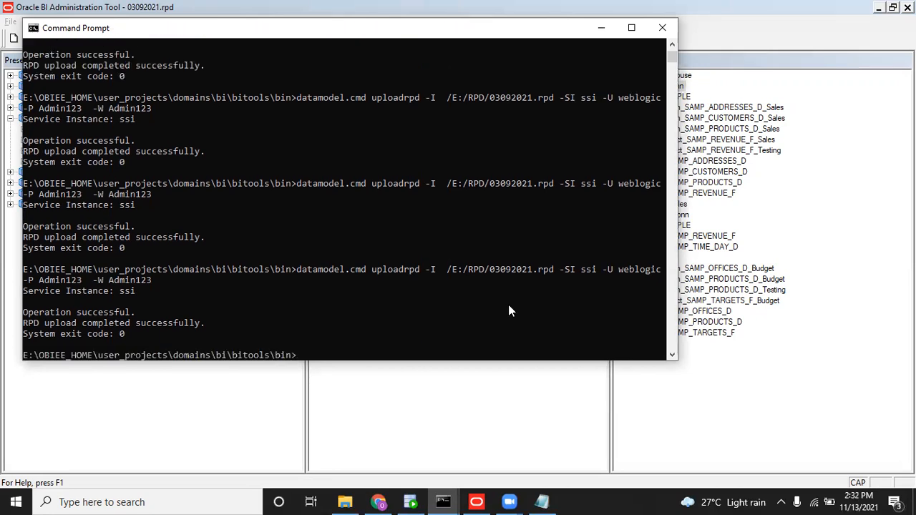
{"action": "key", "text": "alt+Tab"}
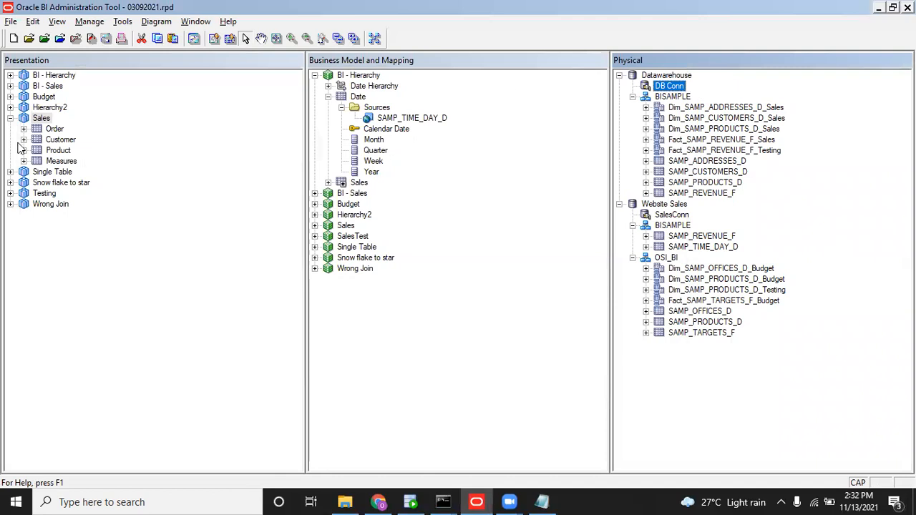
Trace the Sales subject area through Query Related Objects to its BISAMPLE physical schema.
{"action": "right_click", "coordinate": [47, 119]}
{"action": "mouse_move", "coordinate": [148, 369]}
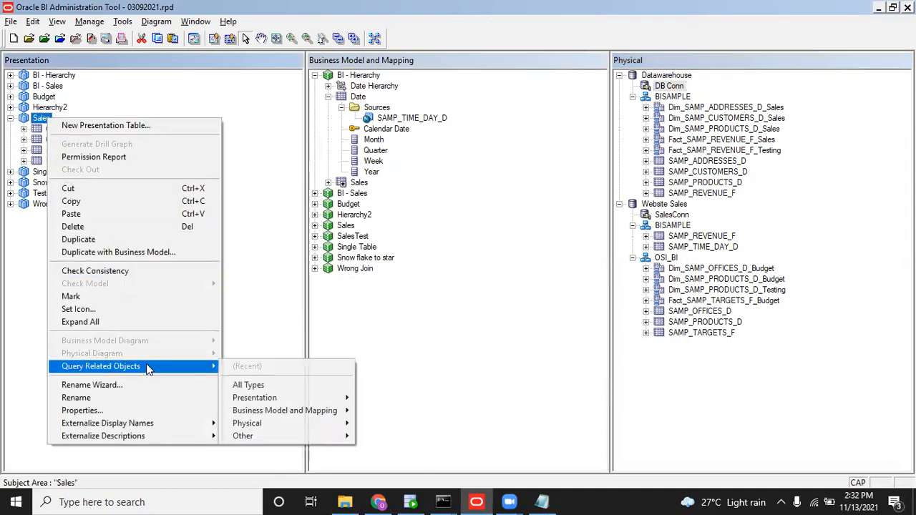
{"action": "mouse_move", "coordinate": [284, 425]}
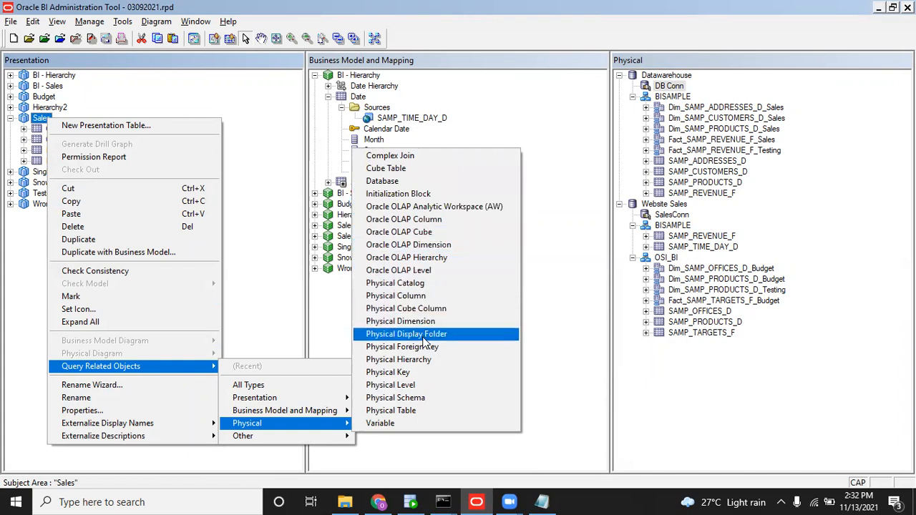
{"action": "mouse_move", "coordinate": [324, 438]}
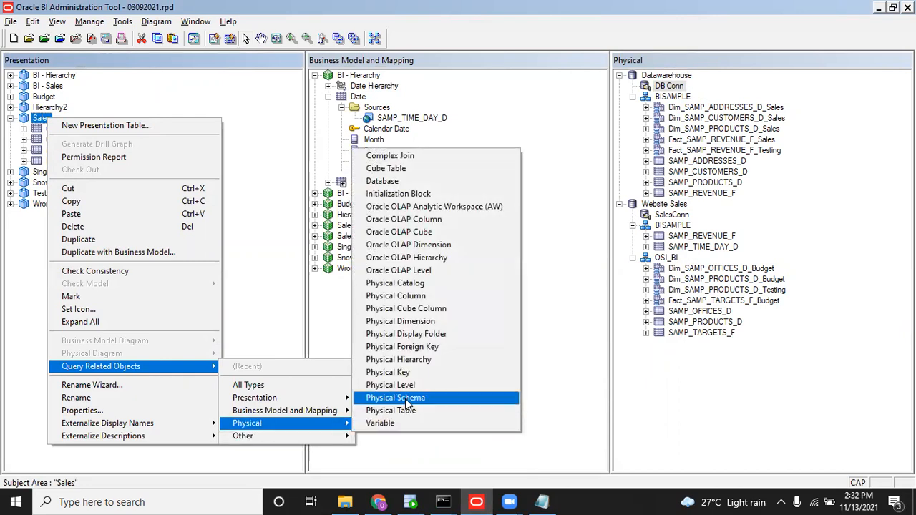
{"action": "left_click", "coordinate": [406, 398]}
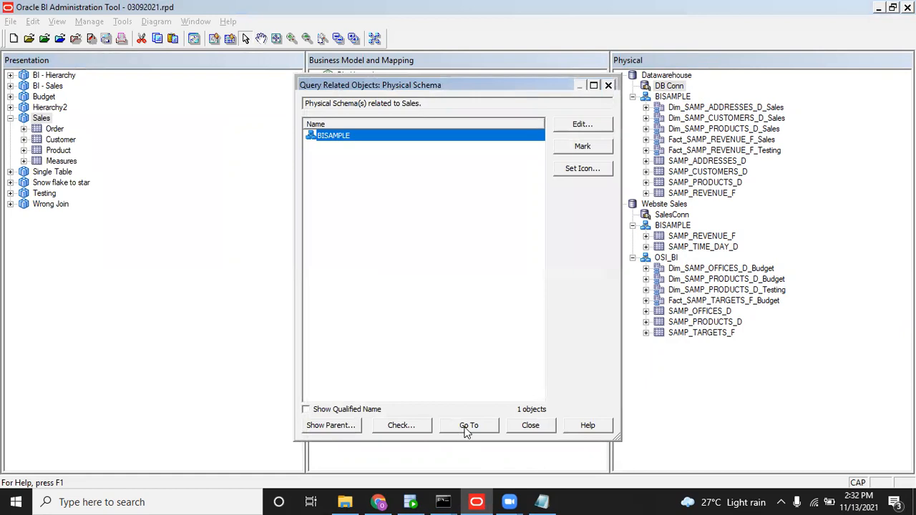
{"action": "left_click", "coordinate": [466, 427]}
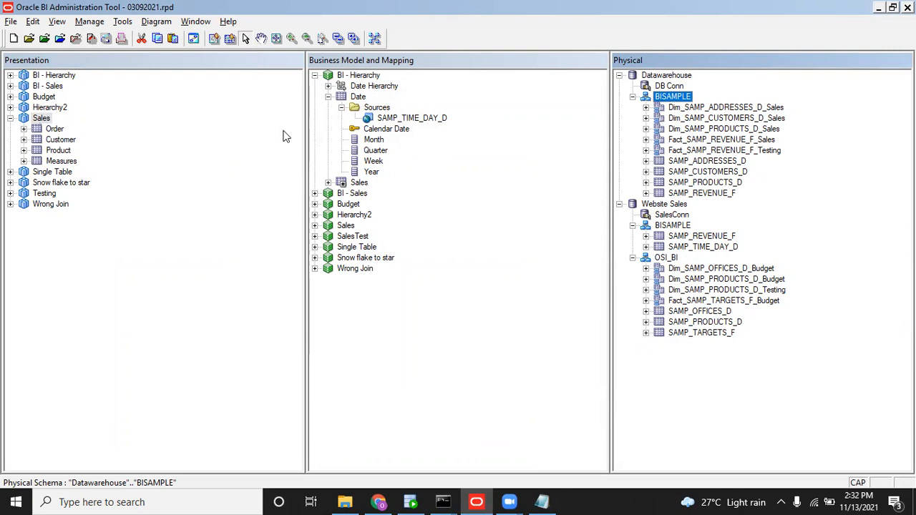
Review DB Conn's VALUEOF(DB_USER) user name unchanged, then open the BI web Administration page.
{"action": "double_click", "coordinate": [670, 87]}
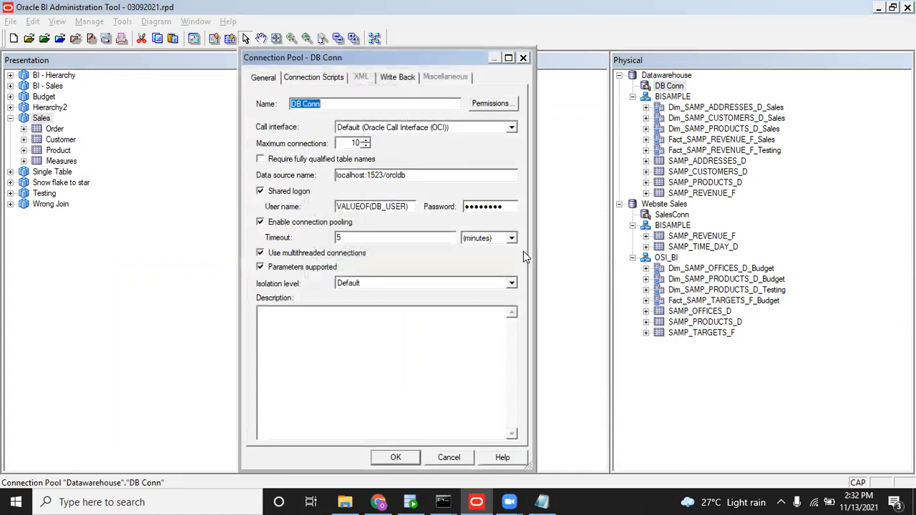
{"action": "left_click", "coordinate": [447, 458]}
{"action": "left_click", "coordinate": [380, 502]}
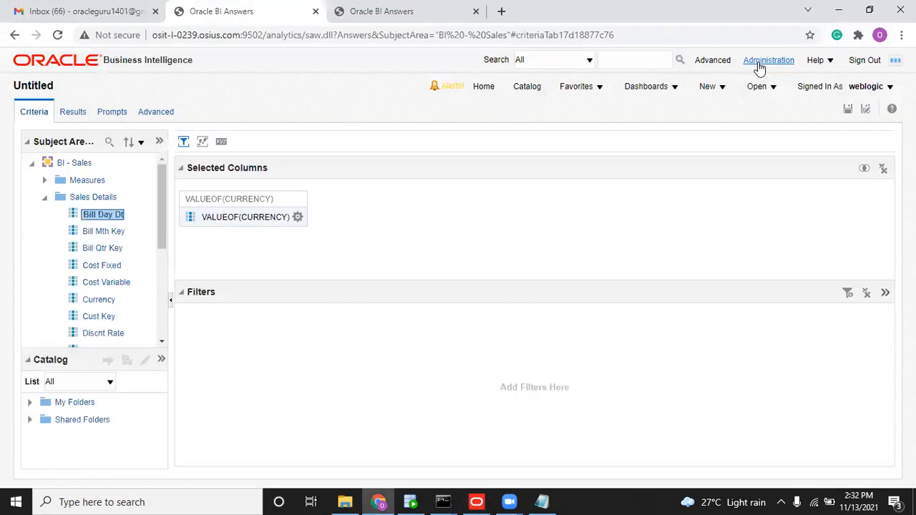
{"action": "left_click", "coordinate": [759, 64]}
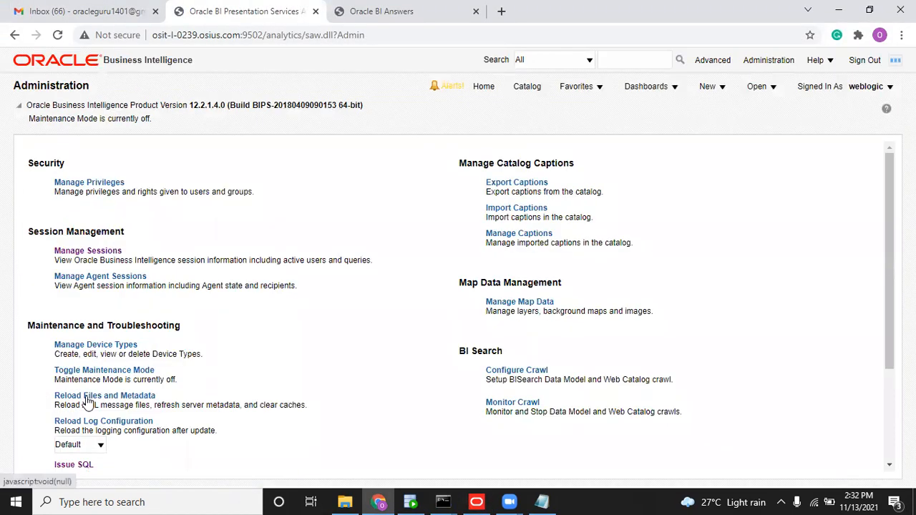
Reload server files and metadata and start a new analysis on the Sales subject area.
{"action": "left_click", "coordinate": [87, 397]}
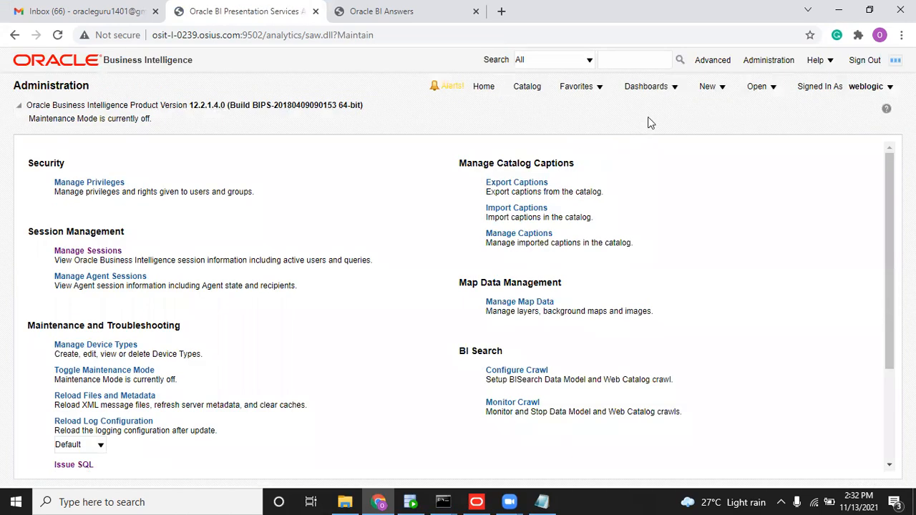
{"action": "left_click", "coordinate": [708, 87]}
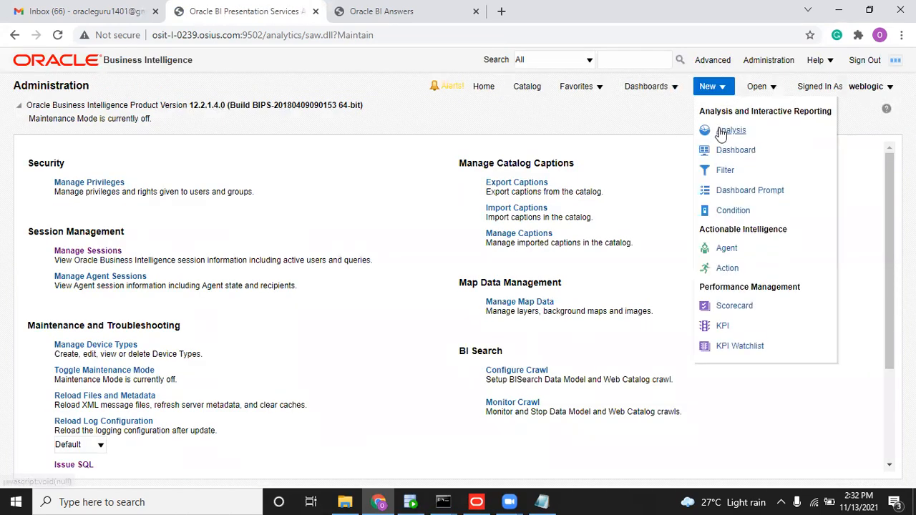
{"action": "left_click", "coordinate": [718, 130]}
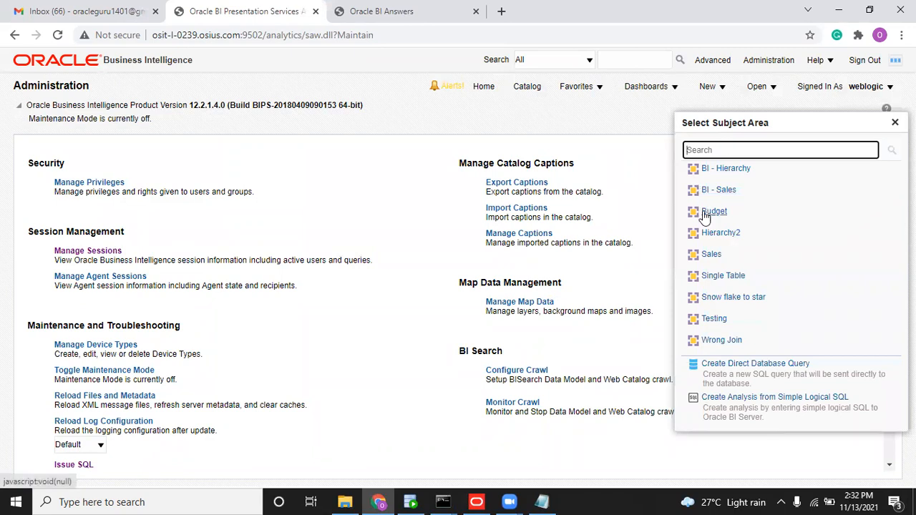
{"action": "key", "text": "alt+Tab"}
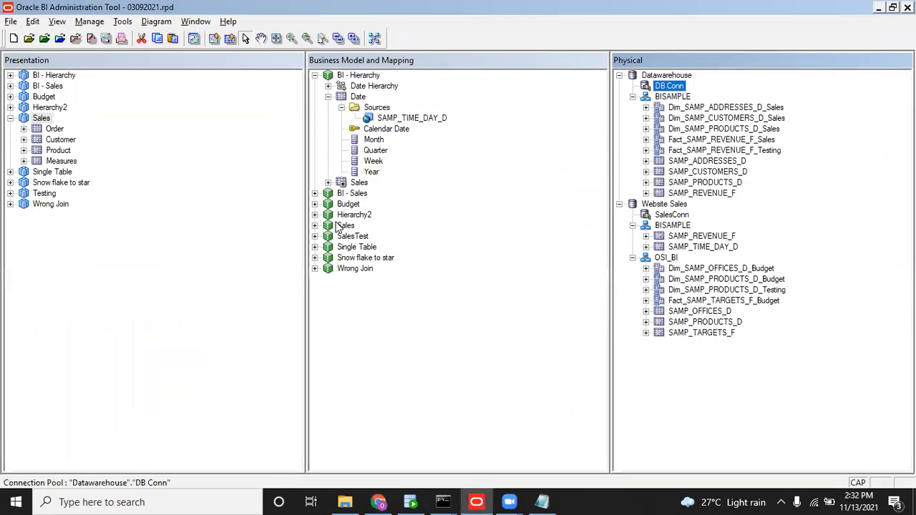
{"action": "key", "text": "alt+Tab"}
{"action": "left_click", "coordinate": [707, 254]}
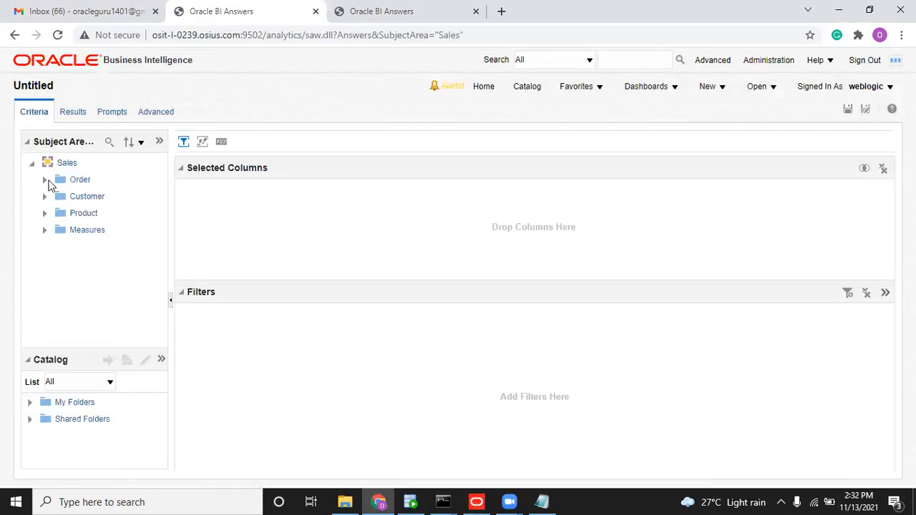
Add the Customer Name column to the analysis and view its results.
{"action": "left_click", "coordinate": [45, 182]}
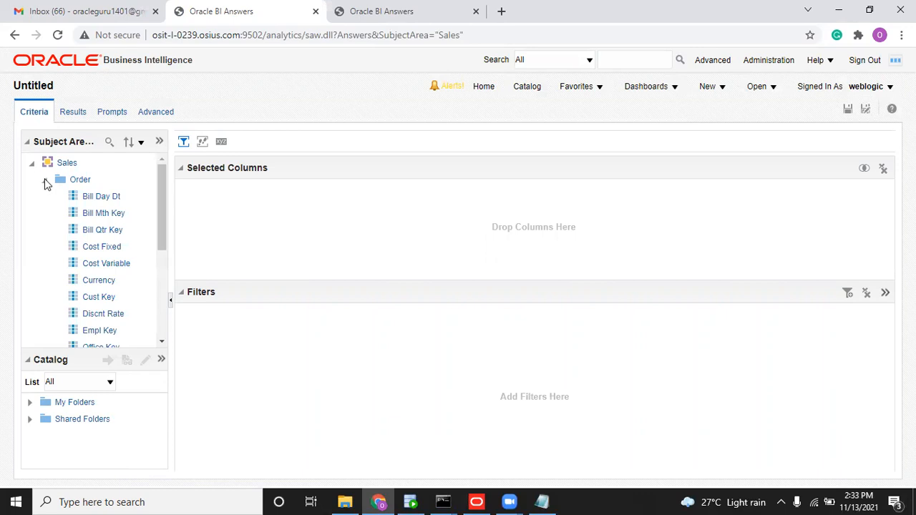
{"action": "left_click", "coordinate": [45, 181]}
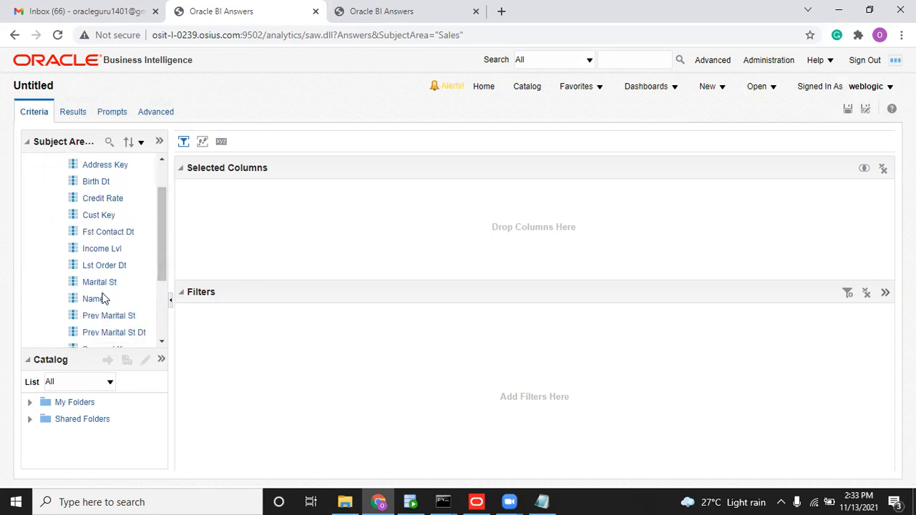
{"action": "double_click", "coordinate": [102, 299]}
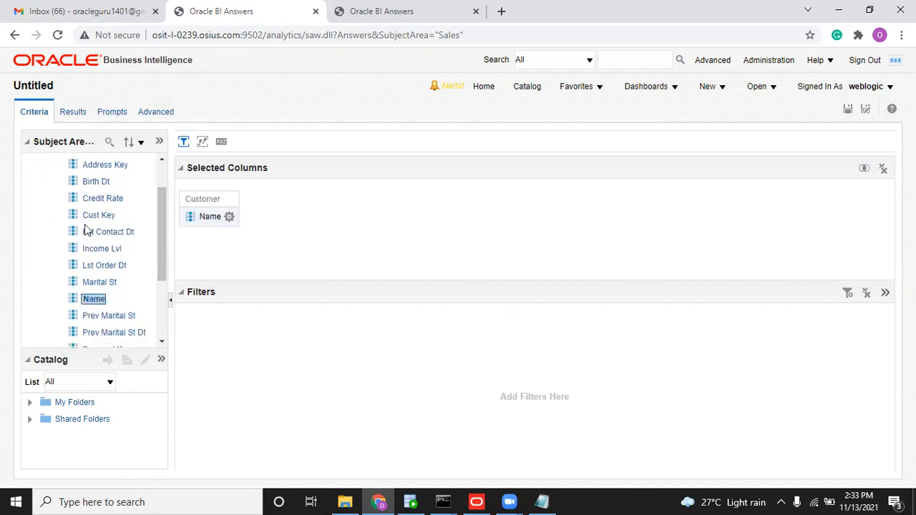
{"action": "left_click", "coordinate": [74, 116]}
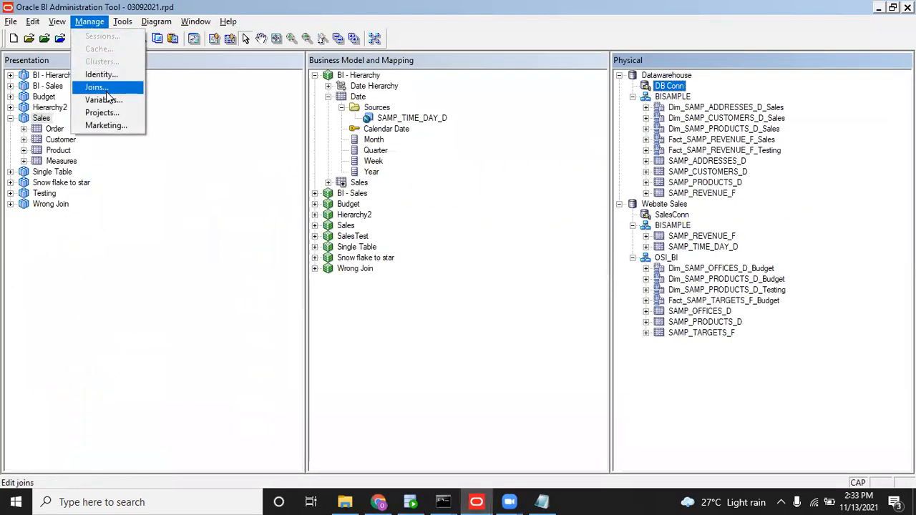
Change DB_USER's default initializer to 'BISAMPLE1' and save without the consistency check.
{"action": "left_click", "coordinate": [106, 100]}
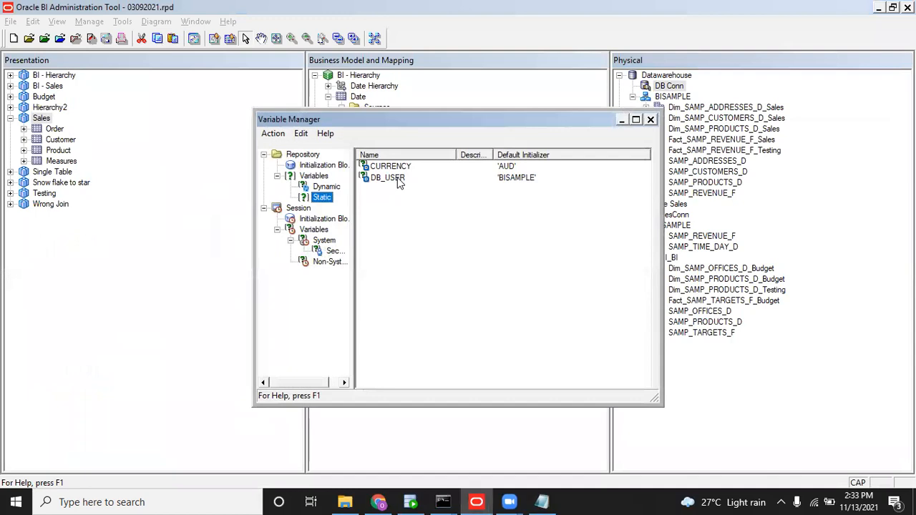
{"action": "double_click", "coordinate": [395, 178]}
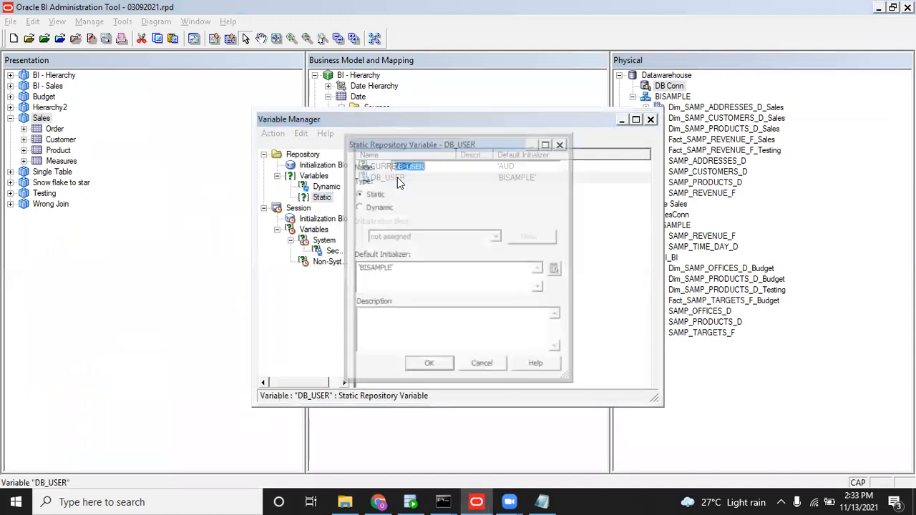
{"action": "left_click", "coordinate": [411, 269]}
{"action": "type", "text": "1"}
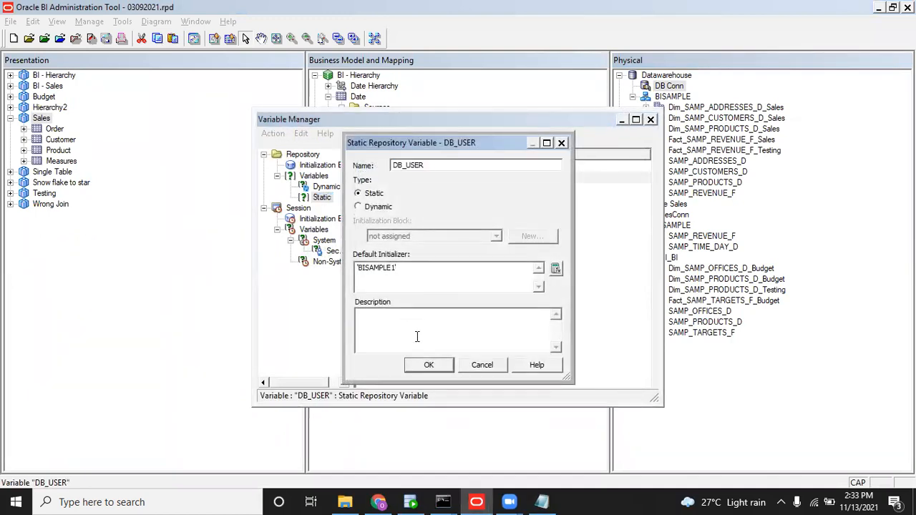
{"action": "left_click", "coordinate": [430, 366]}
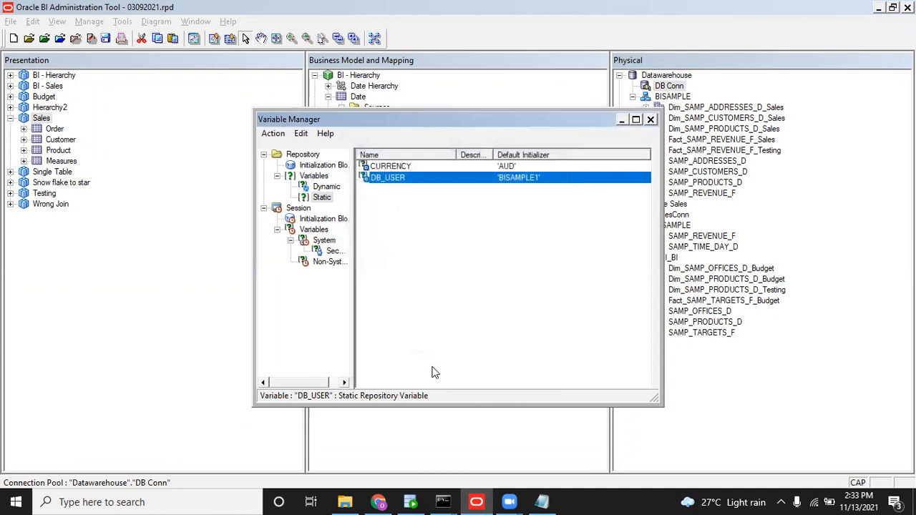
{"action": "left_click", "coordinate": [650, 118]}
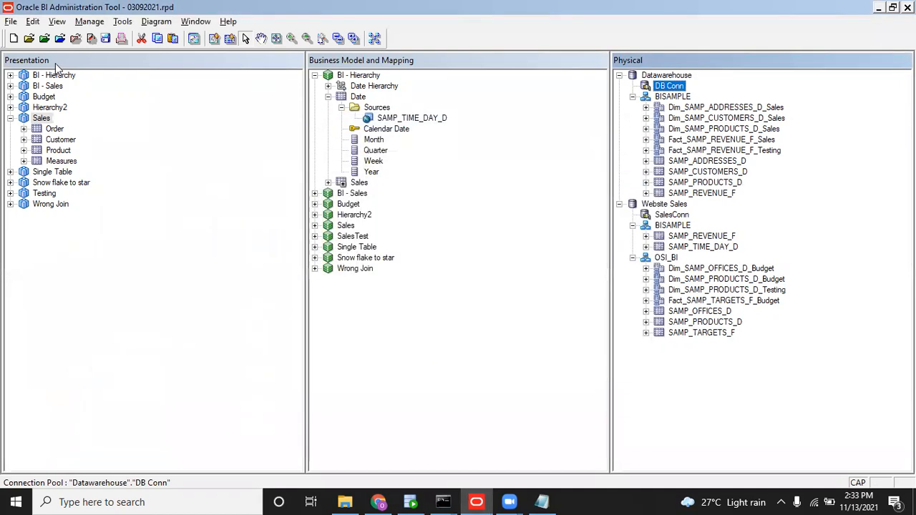
{"action": "left_click", "coordinate": [105, 38]}
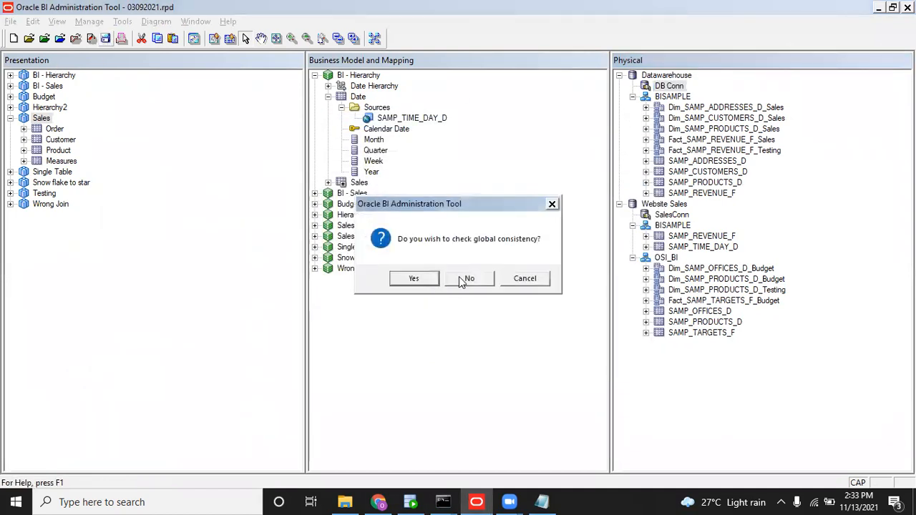
{"action": "left_click", "coordinate": [459, 278]}
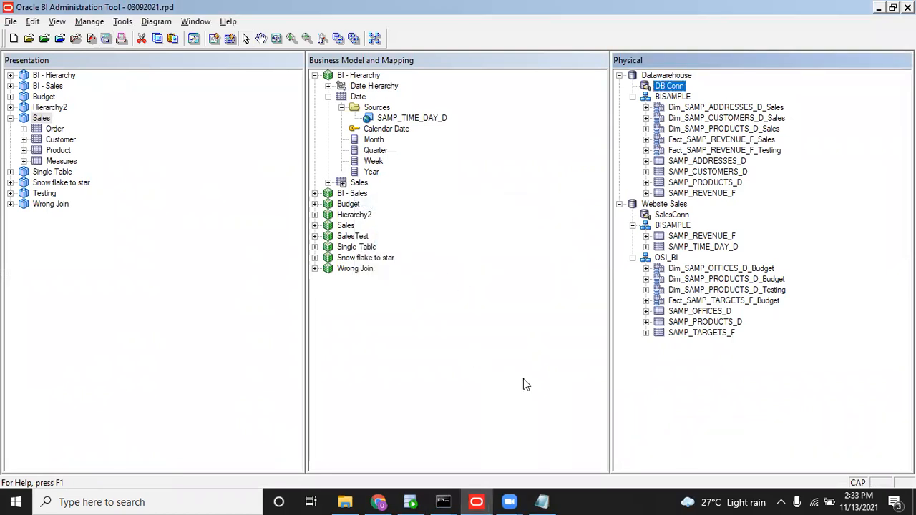
Rerun the uploadrpd command to push the BISAMPLE1 repository, finishing with exit code 0.
{"action": "mouse_move", "coordinate": [443, 501]}
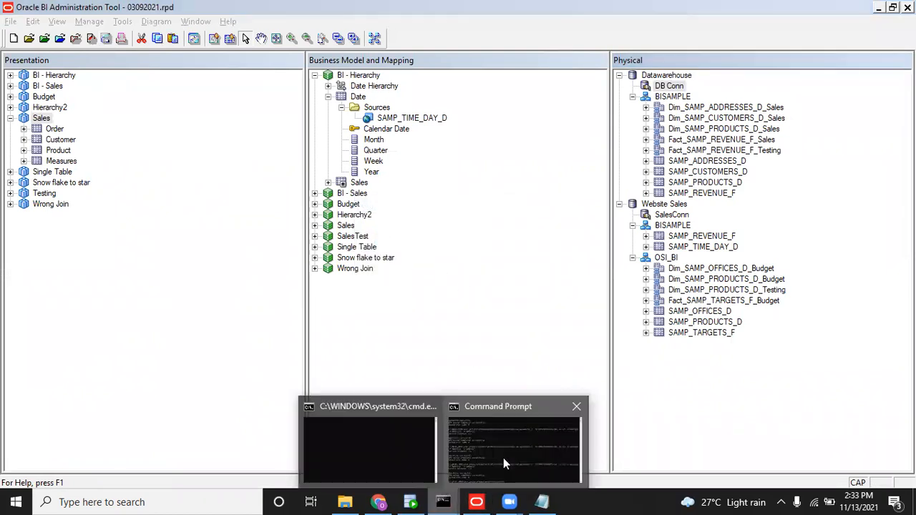
{"action": "left_click", "coordinate": [502, 458]}
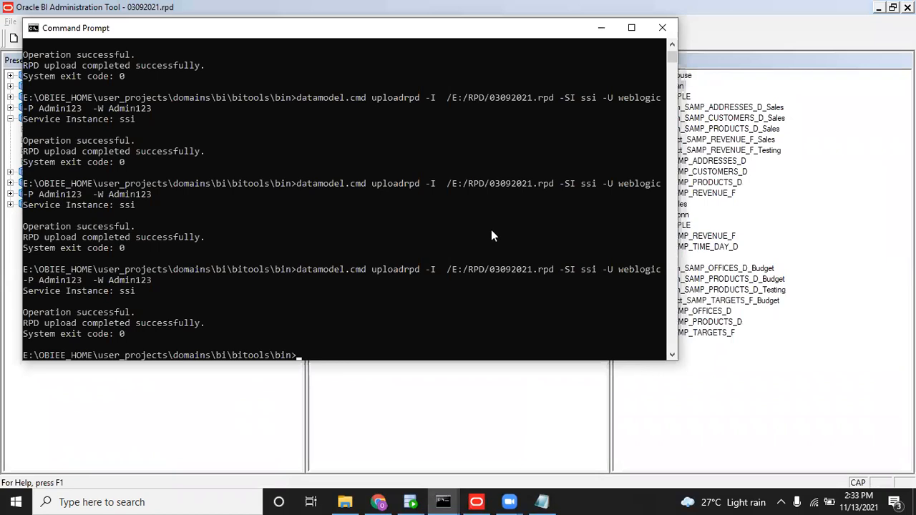
{"action": "key", "text": "Up"}
{"action": "key", "text": "Return"}
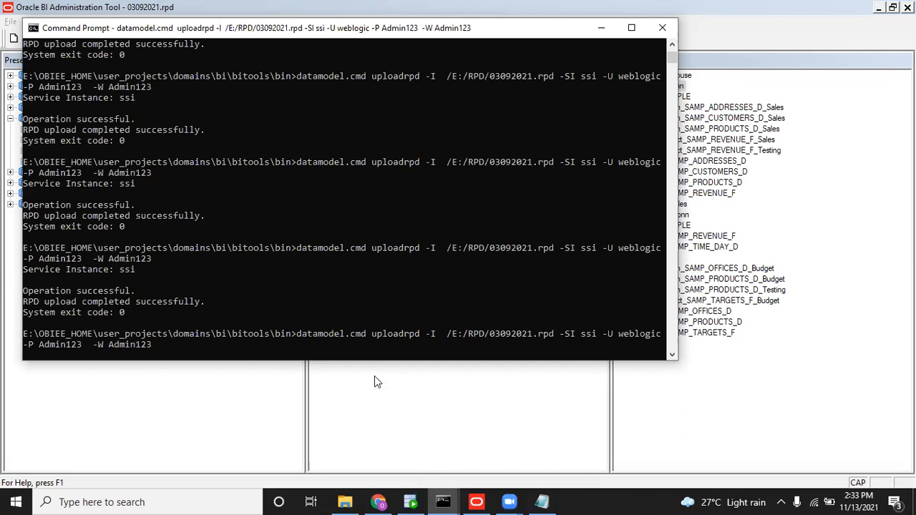
{"action": "left_click", "coordinate": [347, 281]}
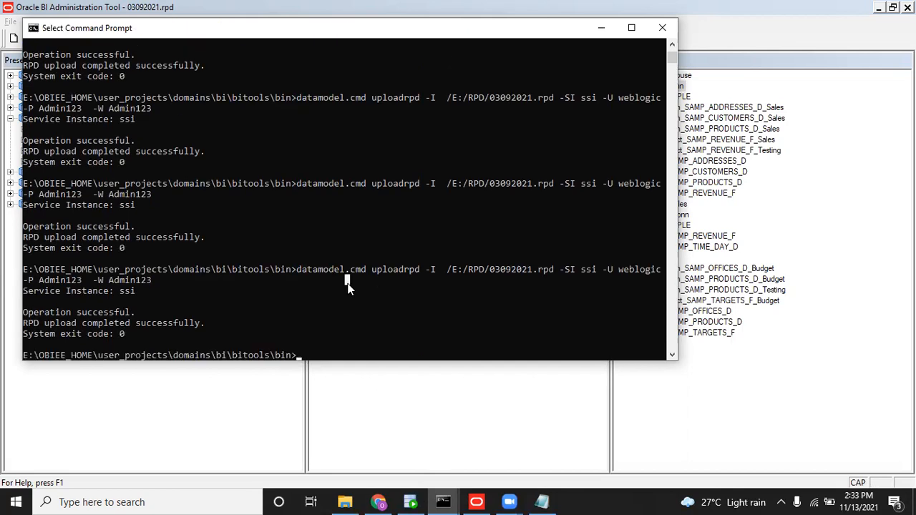
Leave the unsaved analysis for the Administration page and reload files and metadata.
{"action": "left_click", "coordinate": [378, 502]}
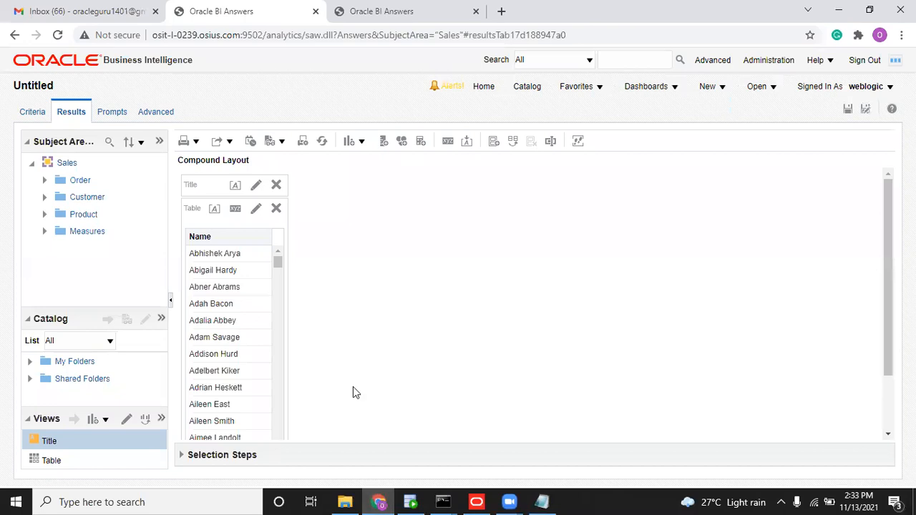
{"action": "left_click", "coordinate": [322, 141]}
{"action": "left_click", "coordinate": [787, 61]}
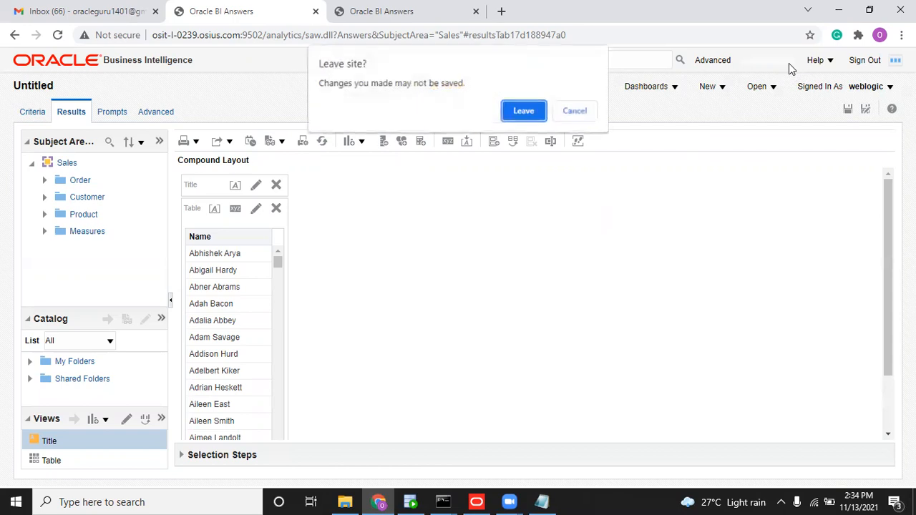
{"action": "left_click", "coordinate": [518, 113]}
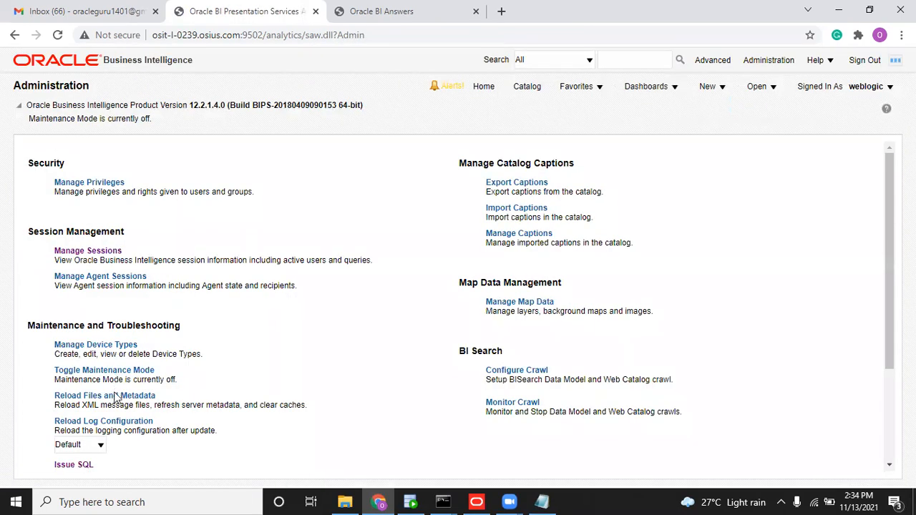
{"action": "left_click", "coordinate": [114, 396]}
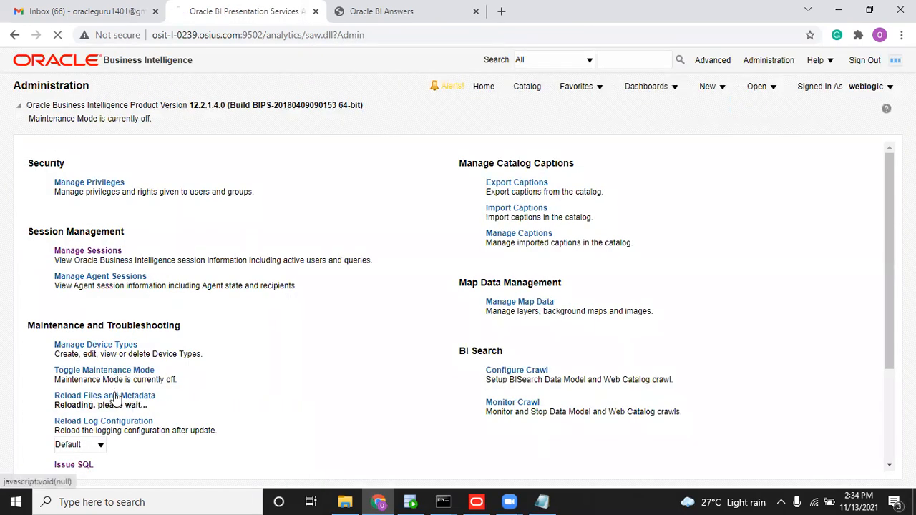
Create a new analysis based on the Sales subject area.
{"action": "left_click", "coordinate": [711, 92]}
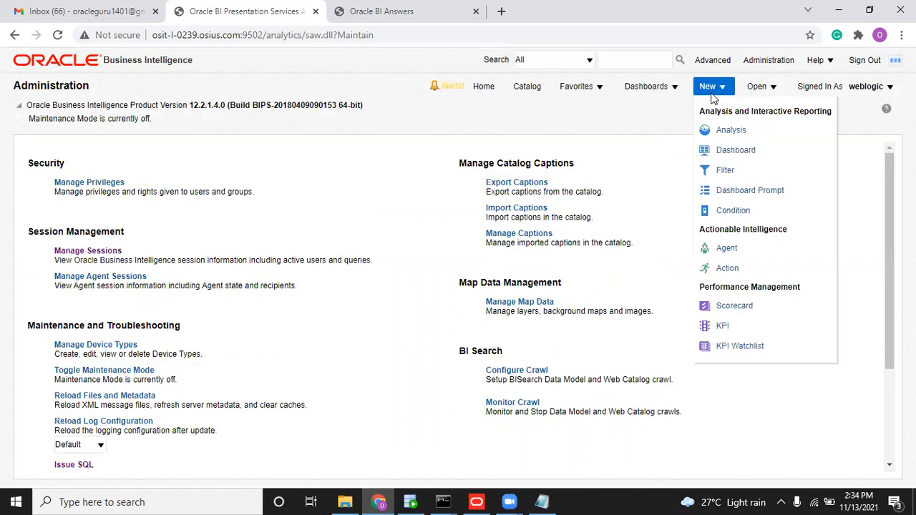
{"action": "left_click", "coordinate": [729, 134]}
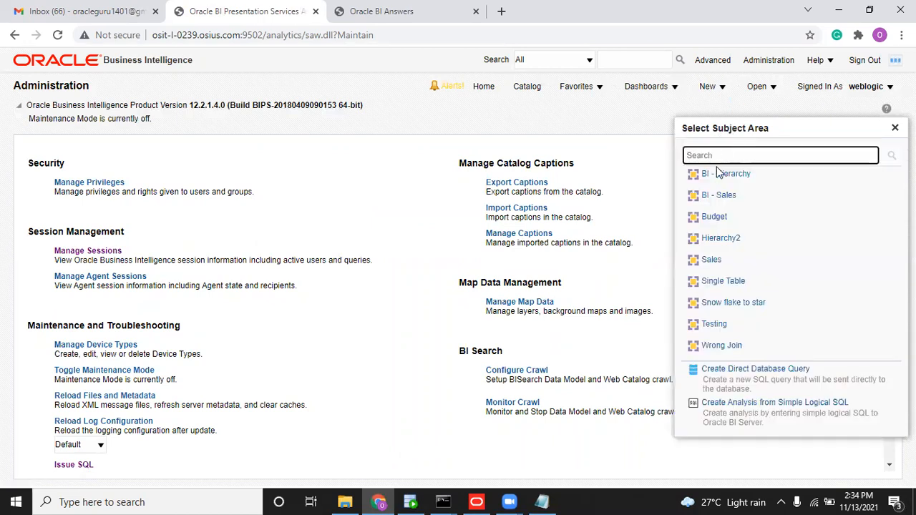
{"action": "left_click", "coordinate": [713, 259]}
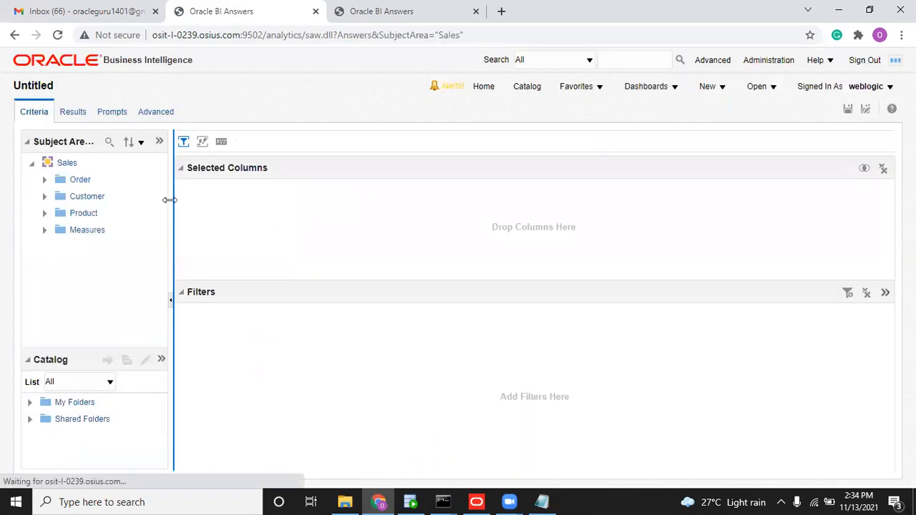
{"action": "left_click", "coordinate": [46, 180]}
{"action": "left_click", "coordinate": [46, 181]}
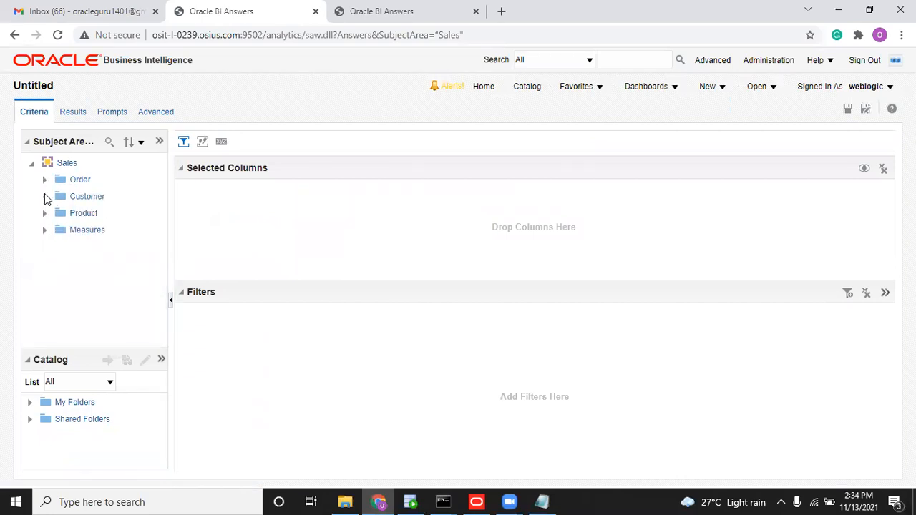
Add the Customer columns Birth Dt and Name to the analysis.
{"action": "left_click", "coordinate": [44, 196]}
{"action": "double_click", "coordinate": [99, 229]}
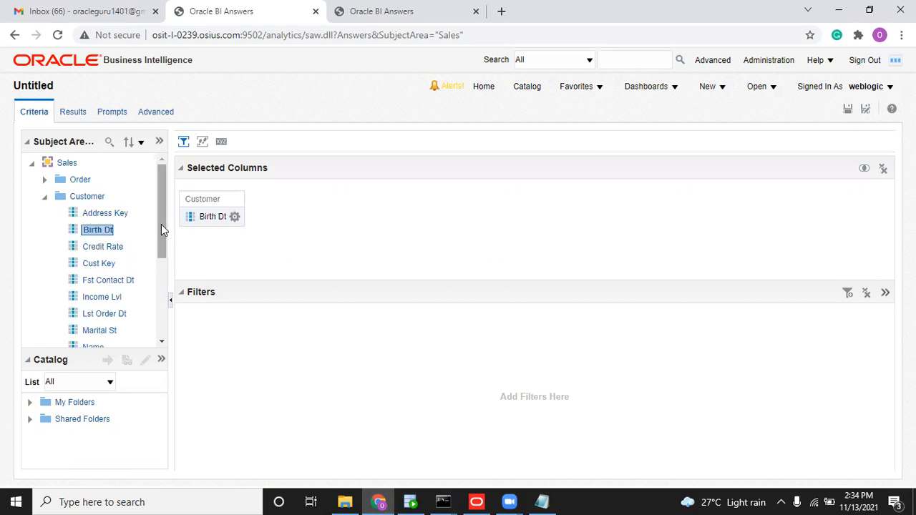
{"action": "left_click_drag", "start_coordinate": [161, 224], "coordinate": [160, 245]}
{"action": "double_click", "coordinate": [101, 305]}
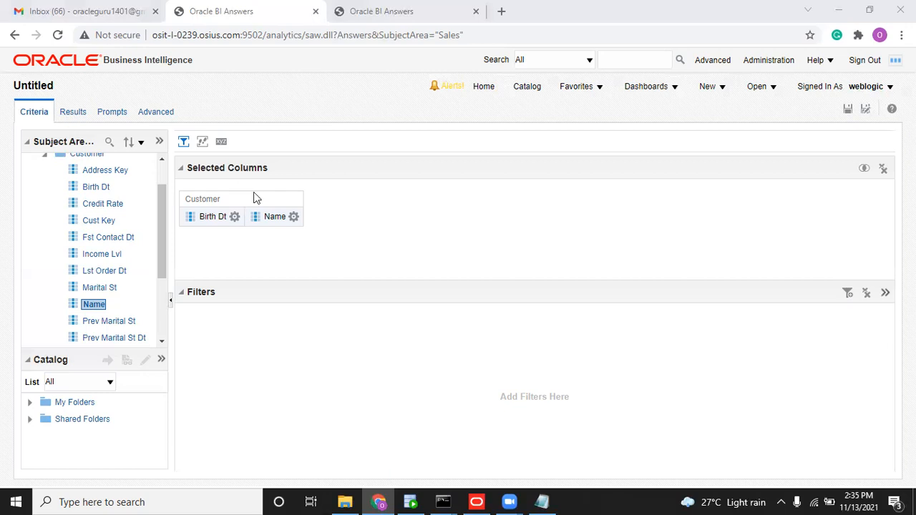
Run the analysis and expand the error details showing ORA-01017 invalid username/password.
{"action": "left_click", "coordinate": [73, 112]}
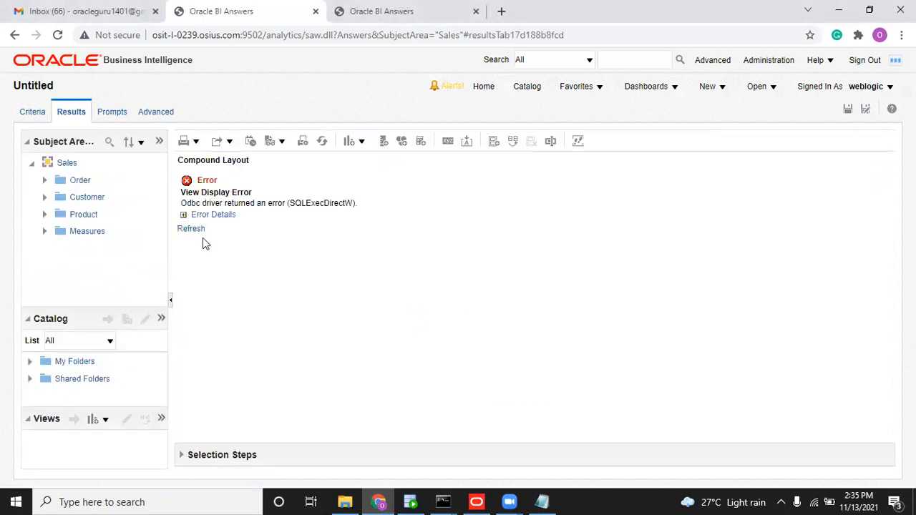
{"action": "left_click", "coordinate": [184, 214]}
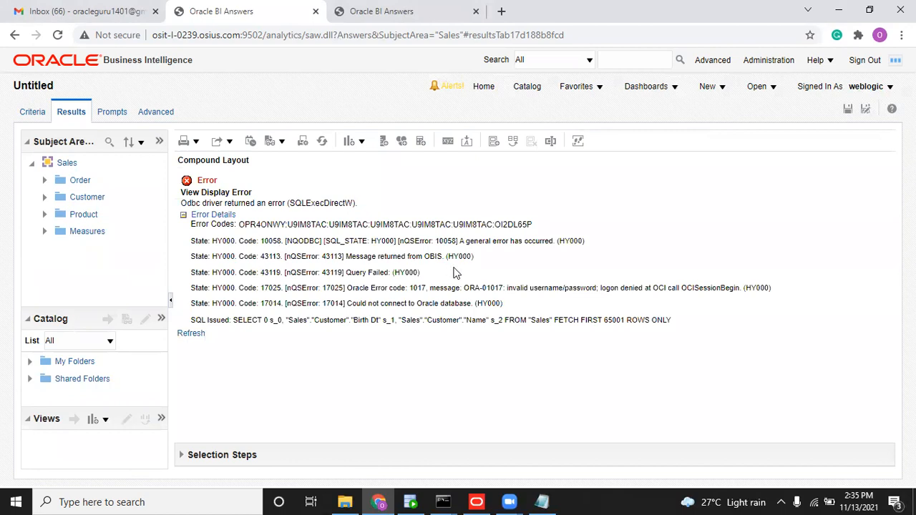
{"action": "left_click_drag", "start_coordinate": [347, 304], "coordinate": [509, 299]}
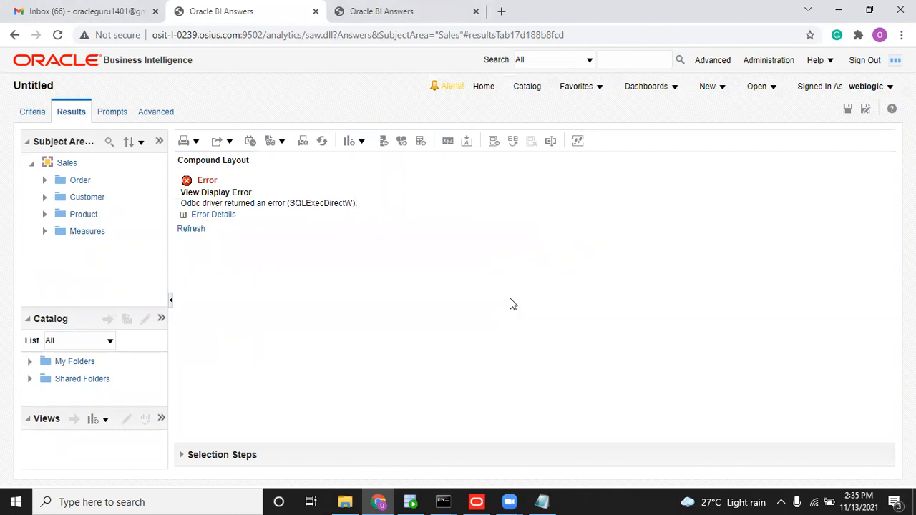
{"action": "left_click", "coordinate": [183, 215]}
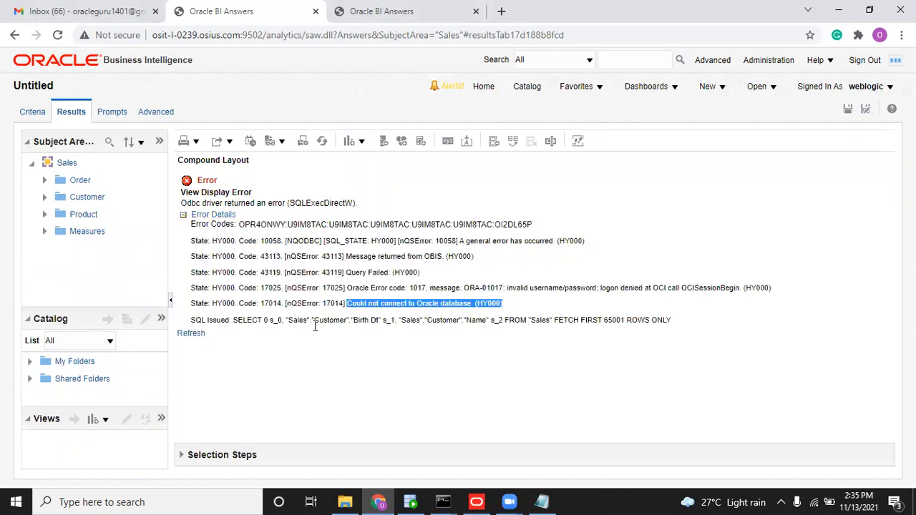